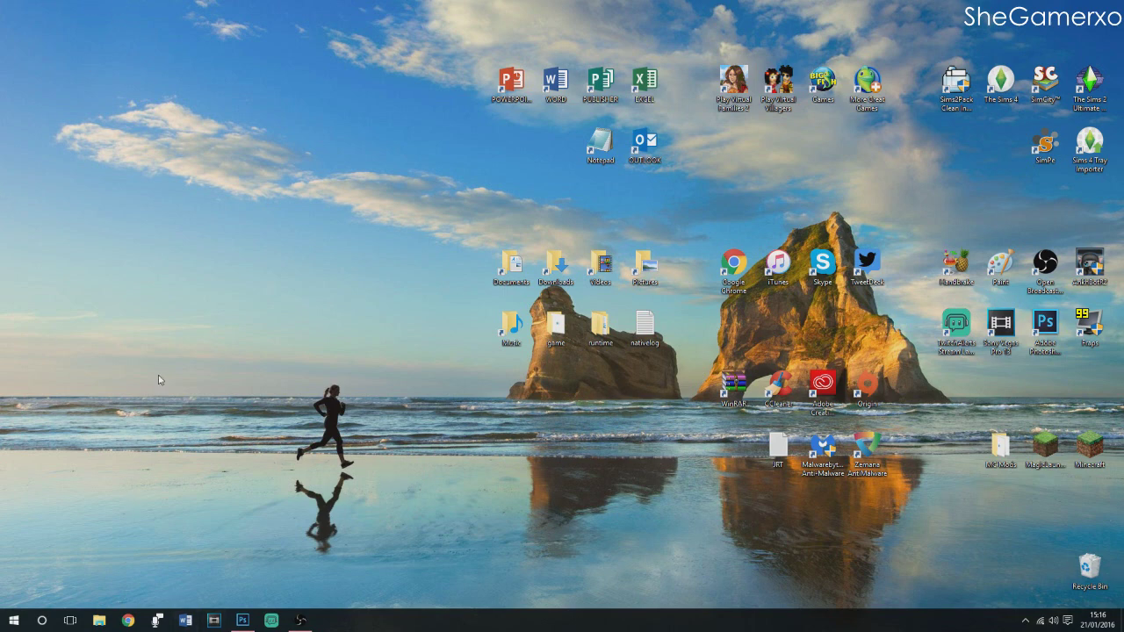
Check the screen resolution in the advanced display settings, then minimise the settings window
right_click(851, 165)
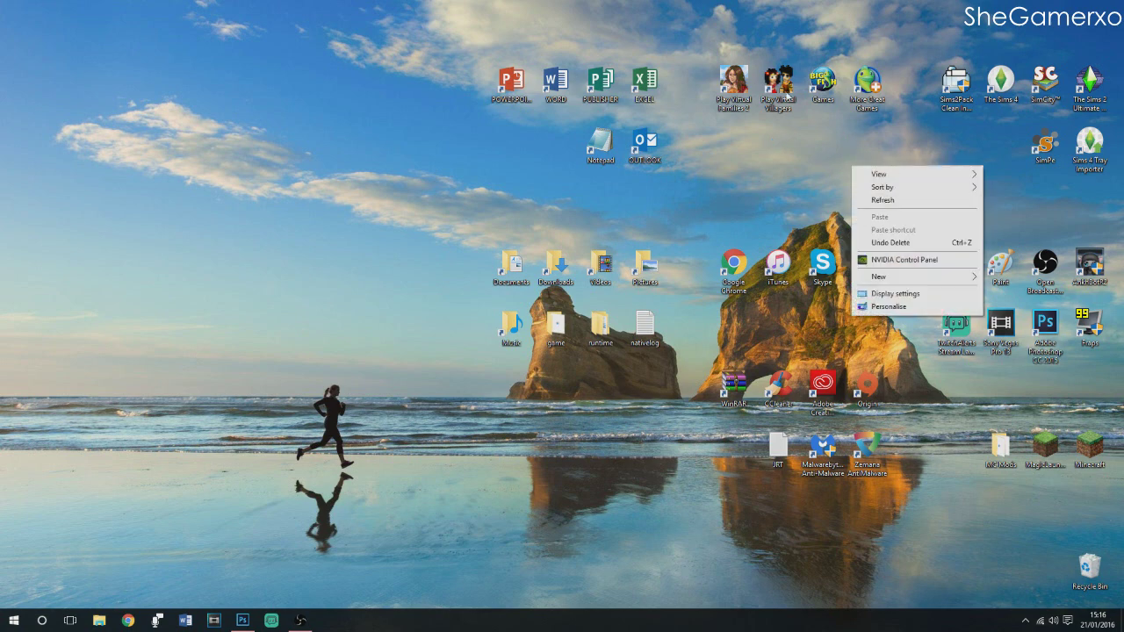
click(903, 295)
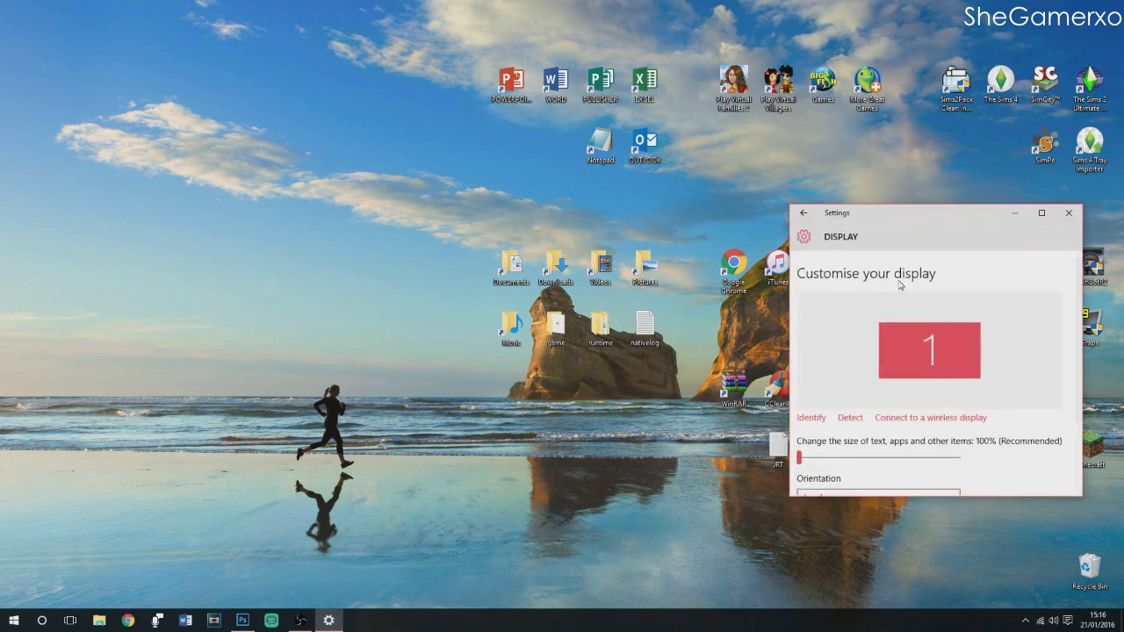
scroll(878, 308, down, 2)
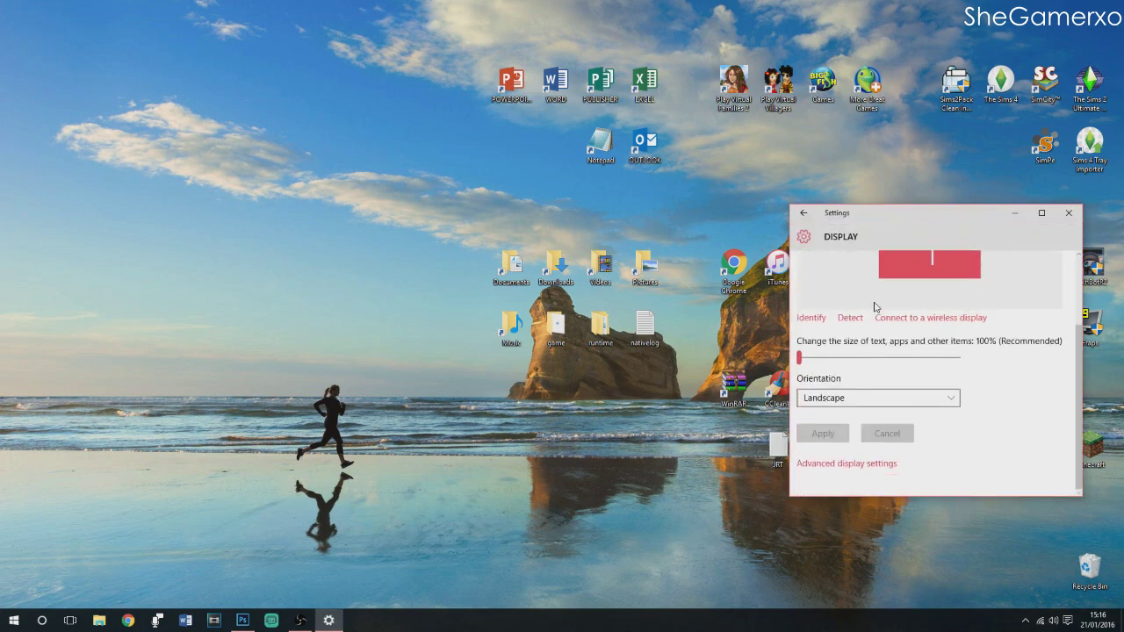
click(834, 465)
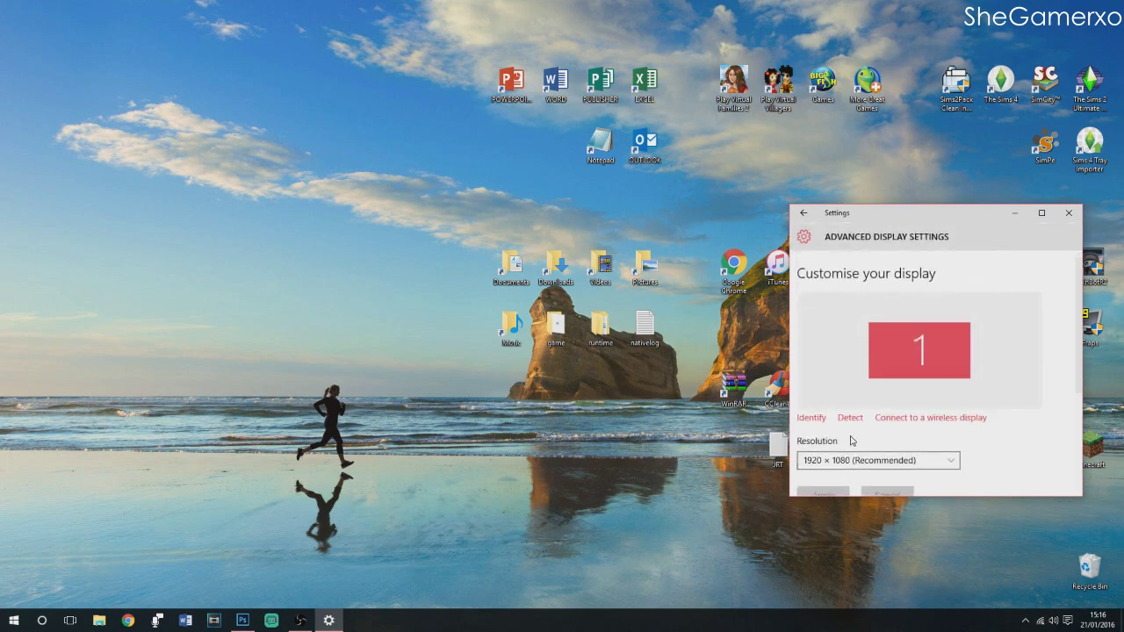
scroll(839, 465, down, 2)
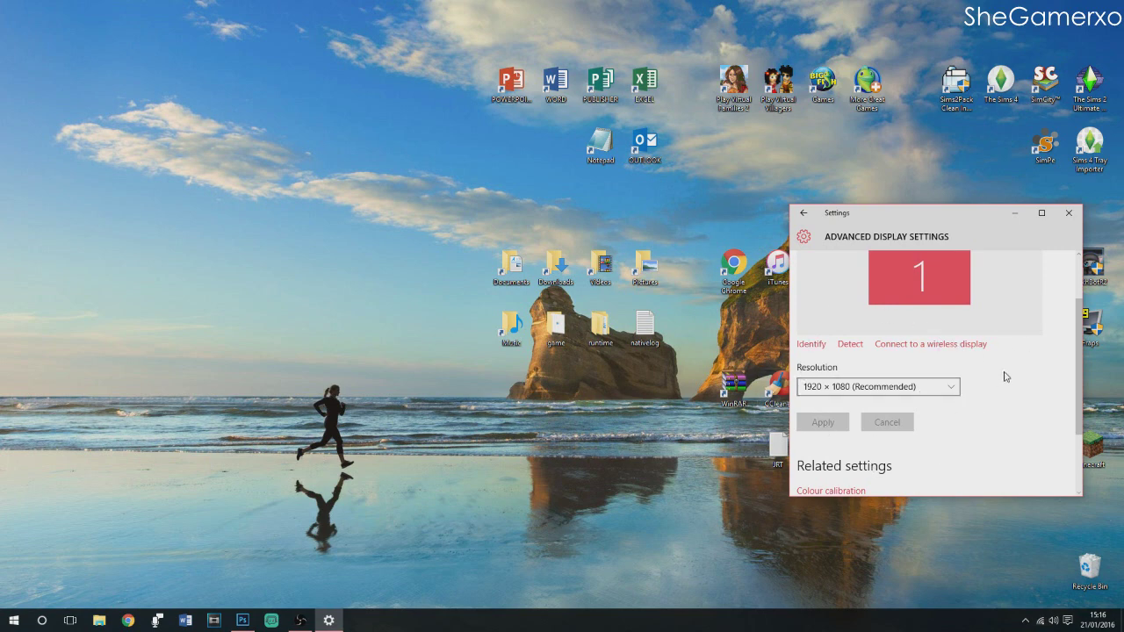
click(1015, 213)
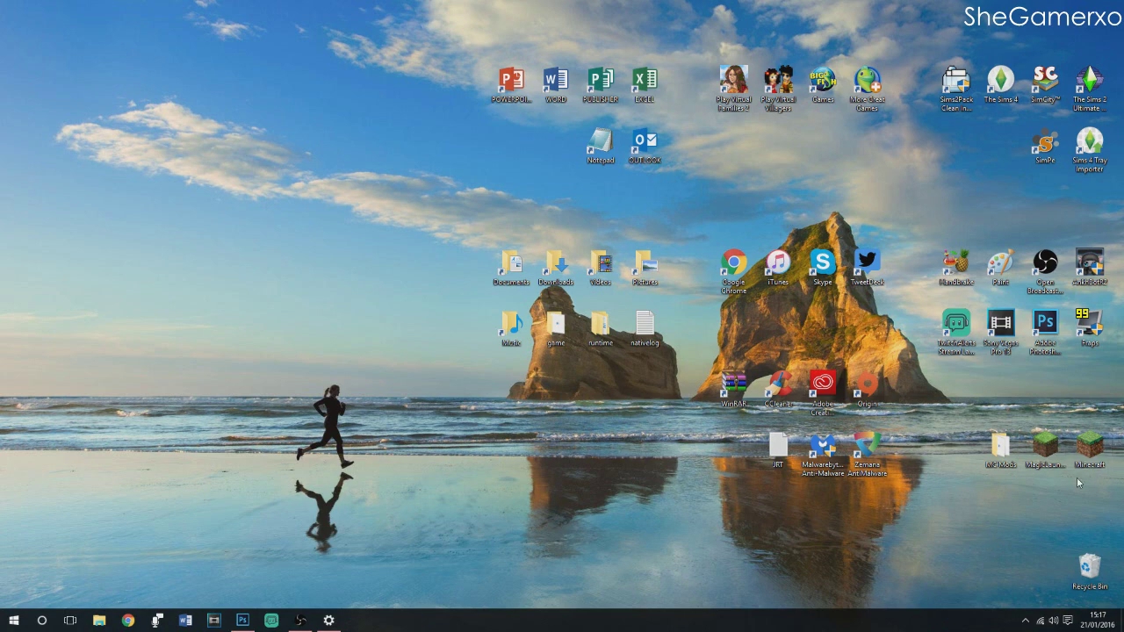
Open Paint, paste the captured desktop screenshot onto the blank canvas and view it at 50%
double_click(1001, 264)
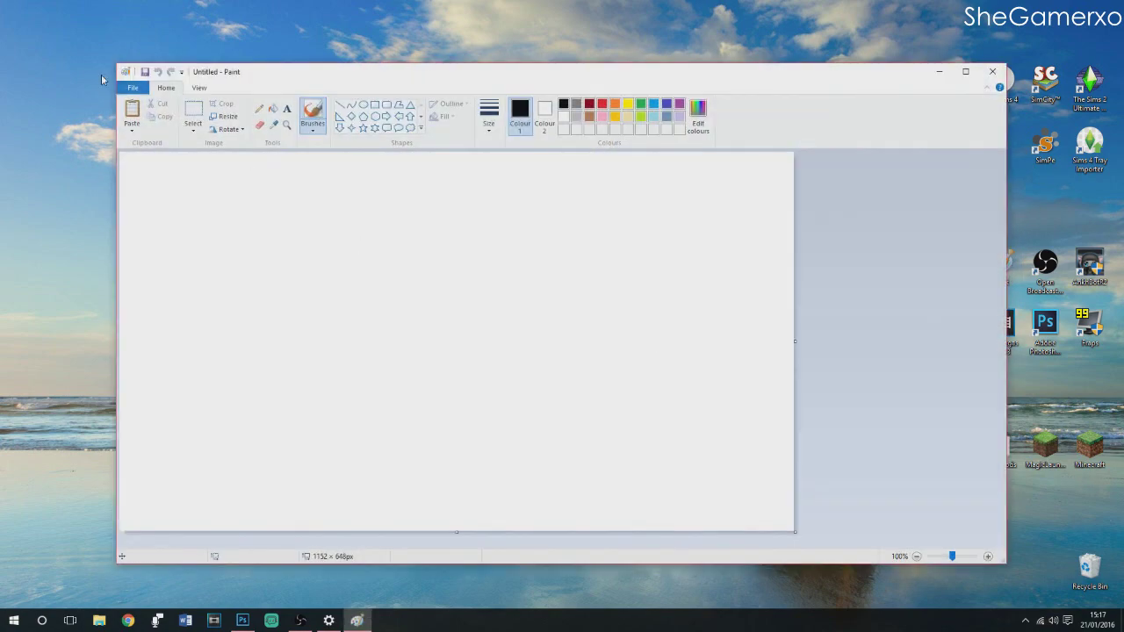
click(132, 112)
scroll(755, 299, down, 5)
drag(952, 557, 939, 557)
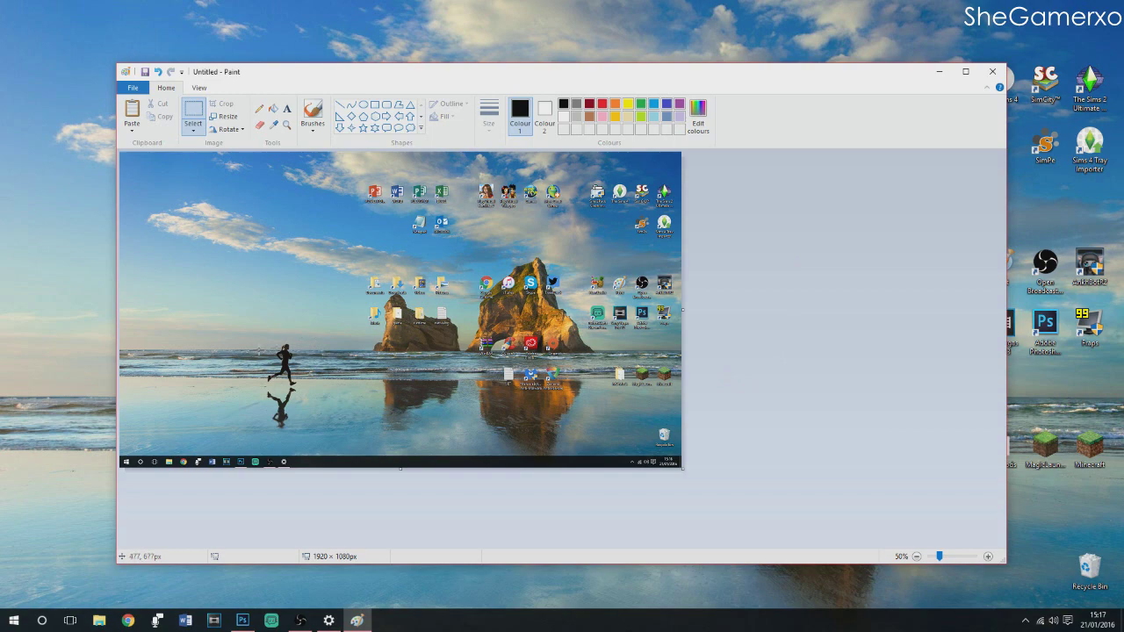
Save the screenshot as the PNG "desktop background" in Pictures > Gaming > Tutorials and close Paint
click(132, 88)
click(145, 155)
double_click(842, 255)
double_click(568, 332)
click(495, 422)
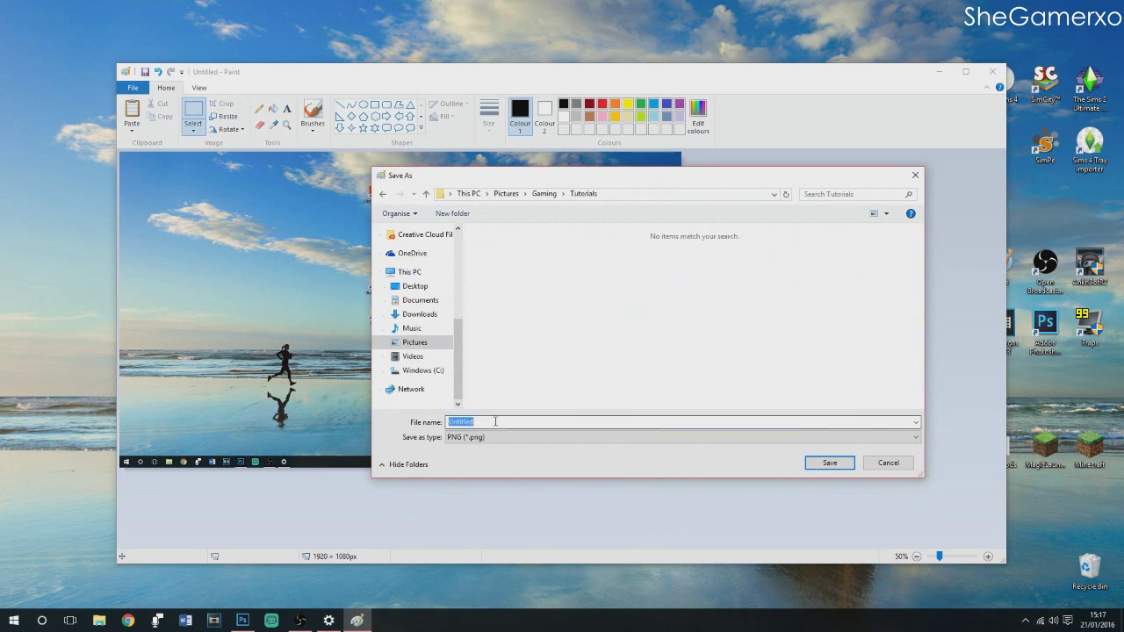
text(desktop background)
click(840, 462)
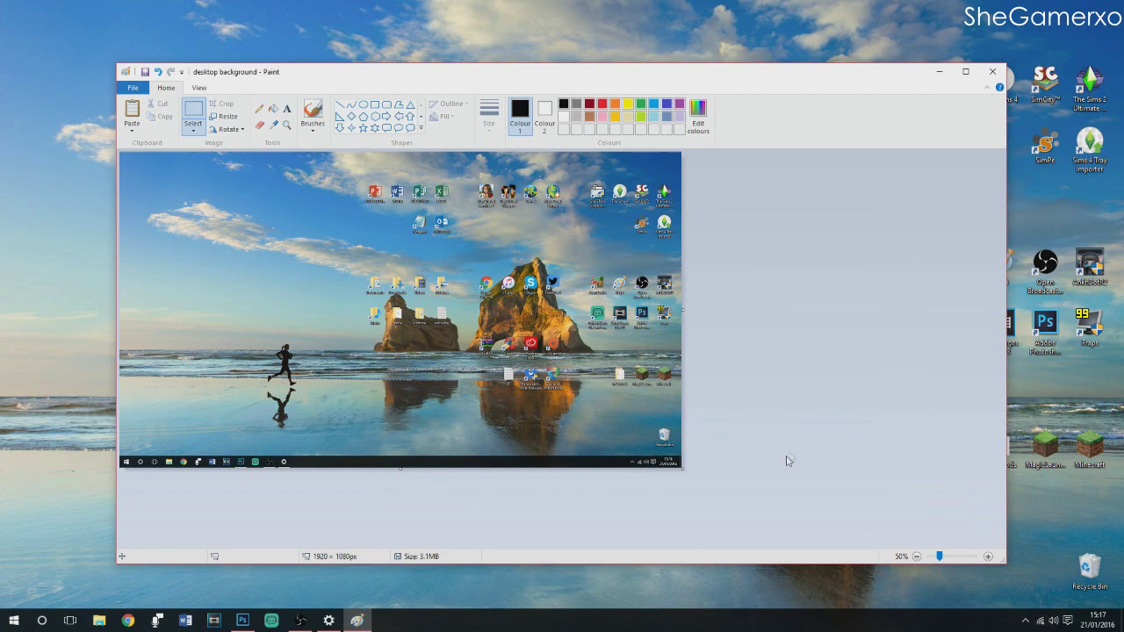
click(996, 72)
Switch to Photoshop and create a 1920 × 1080 pixel document with 300 pixels/inch resolution and transparent background contents
click(242, 620)
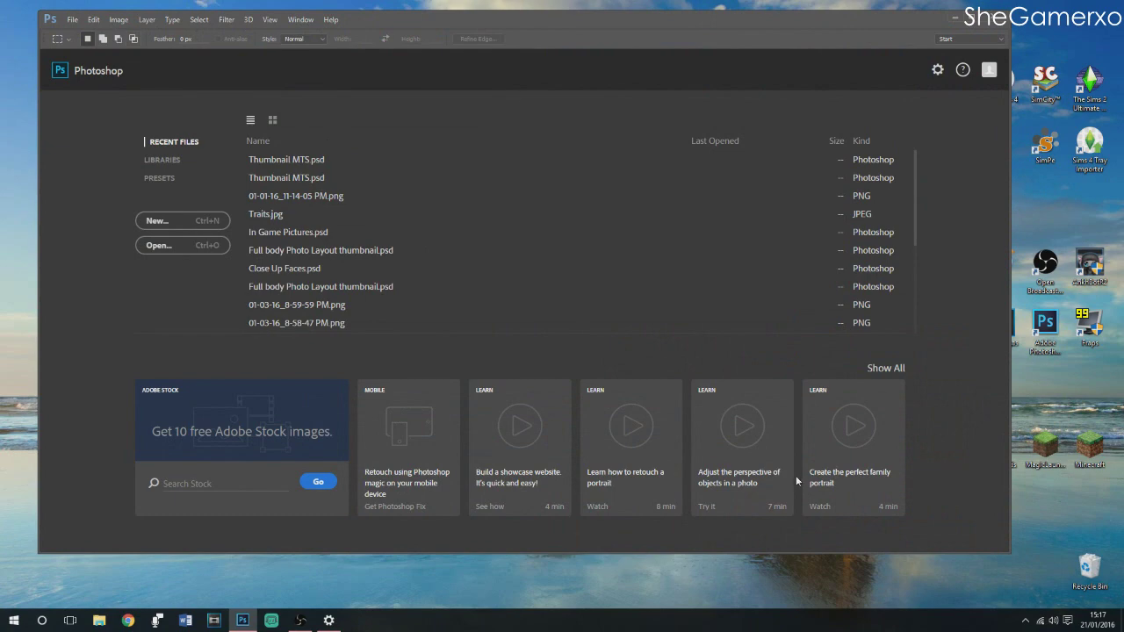
click(72, 20)
click(84, 33)
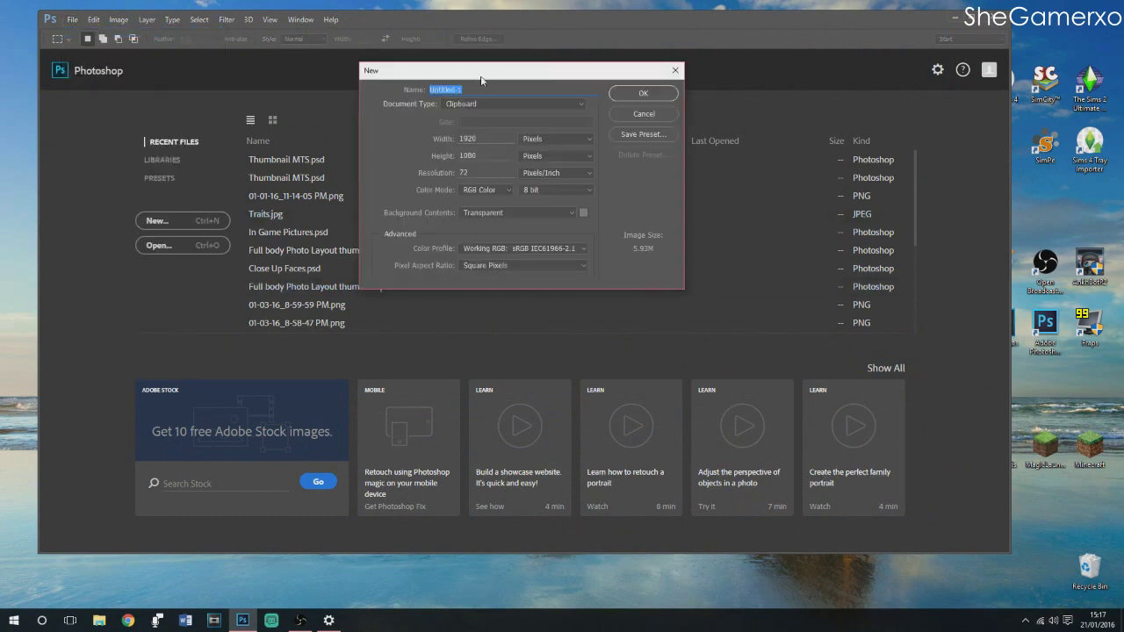
click(466, 106)
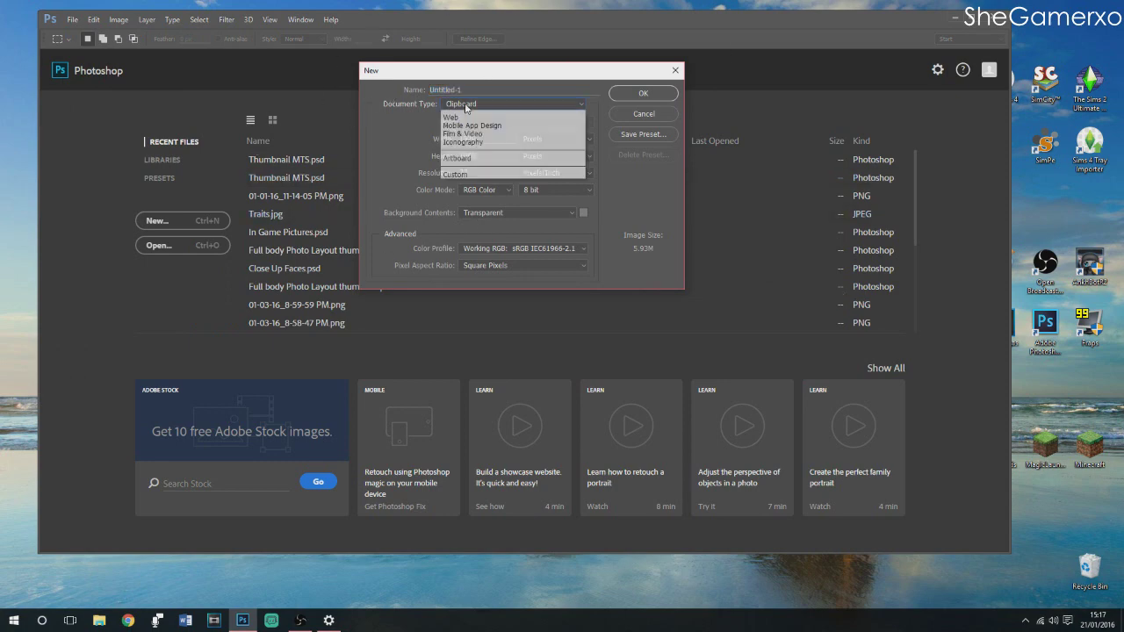
click(404, 127)
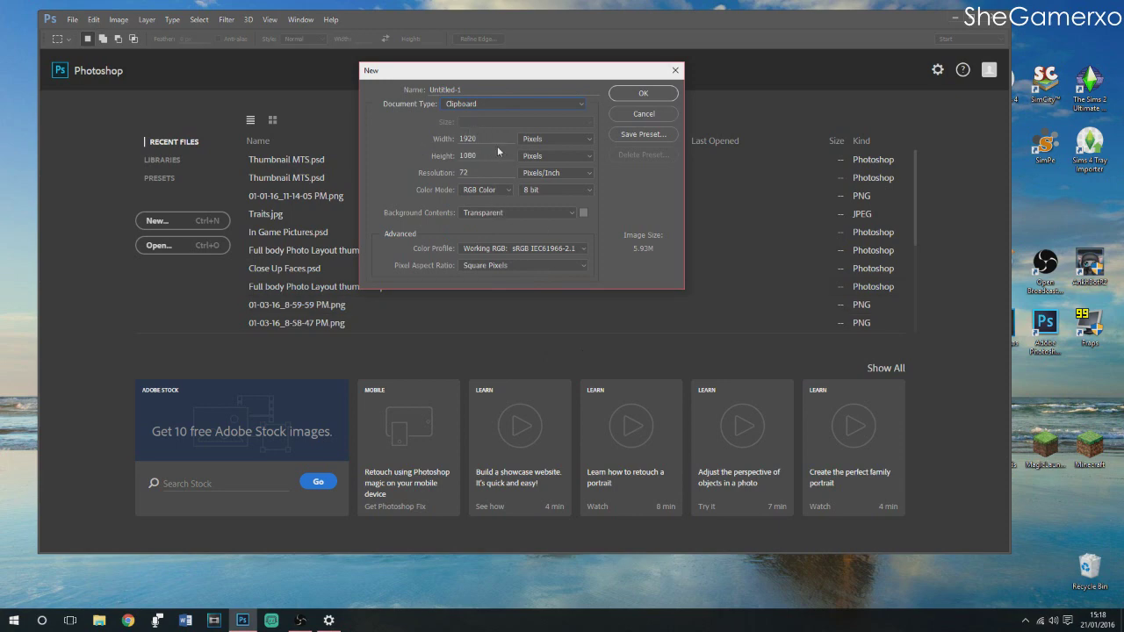
double_click(464, 173)
text(300)
click(581, 214)
click(573, 219)
click(638, 95)
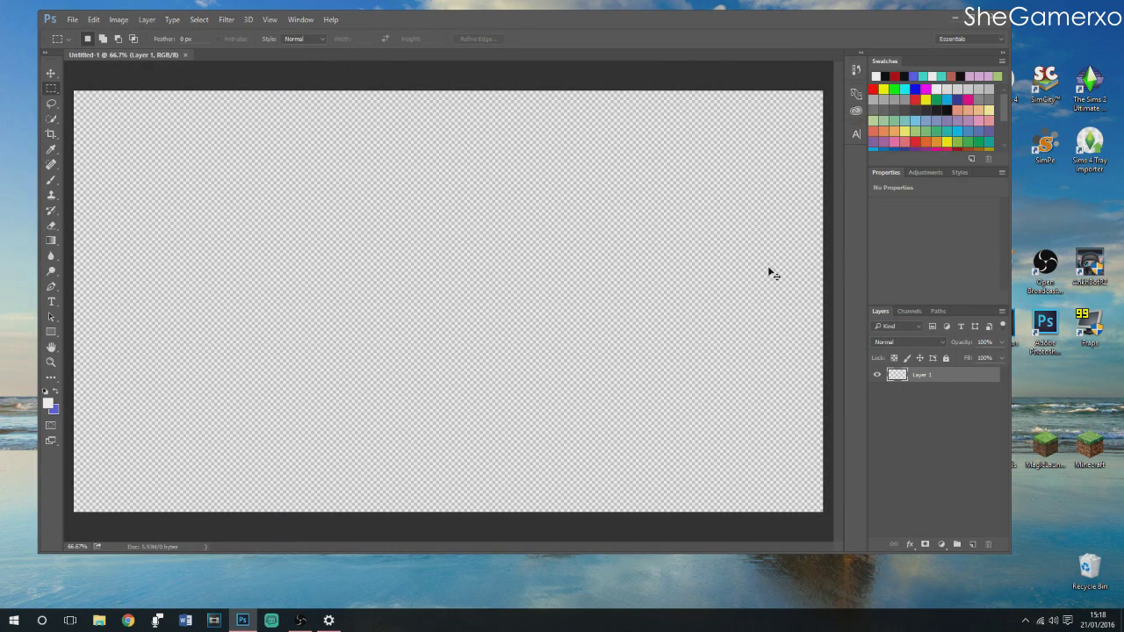
key(ctrl+minus)
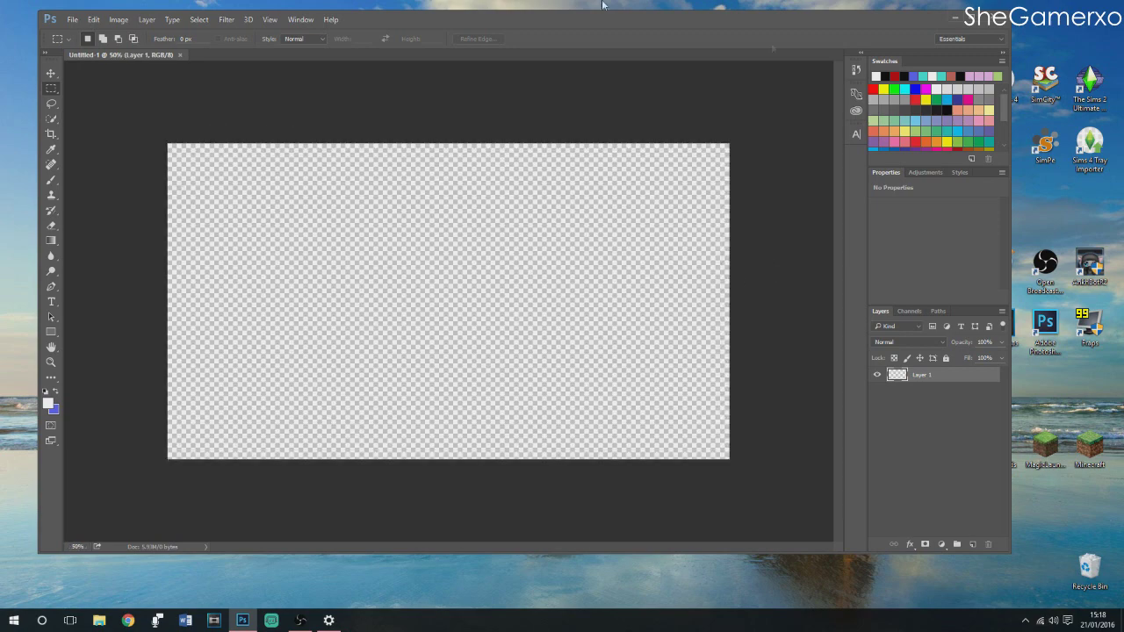
Place the "desktop background" image from Pictures > Gaming > Tutorials into the document, filling the canvas
click(100, 620)
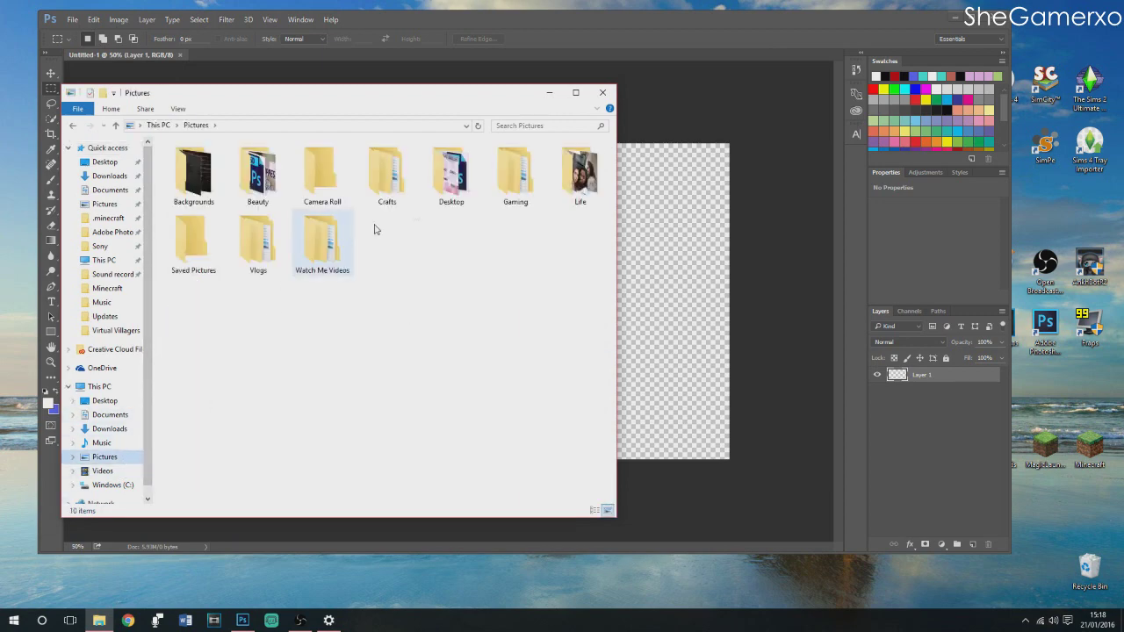
double_click(527, 168)
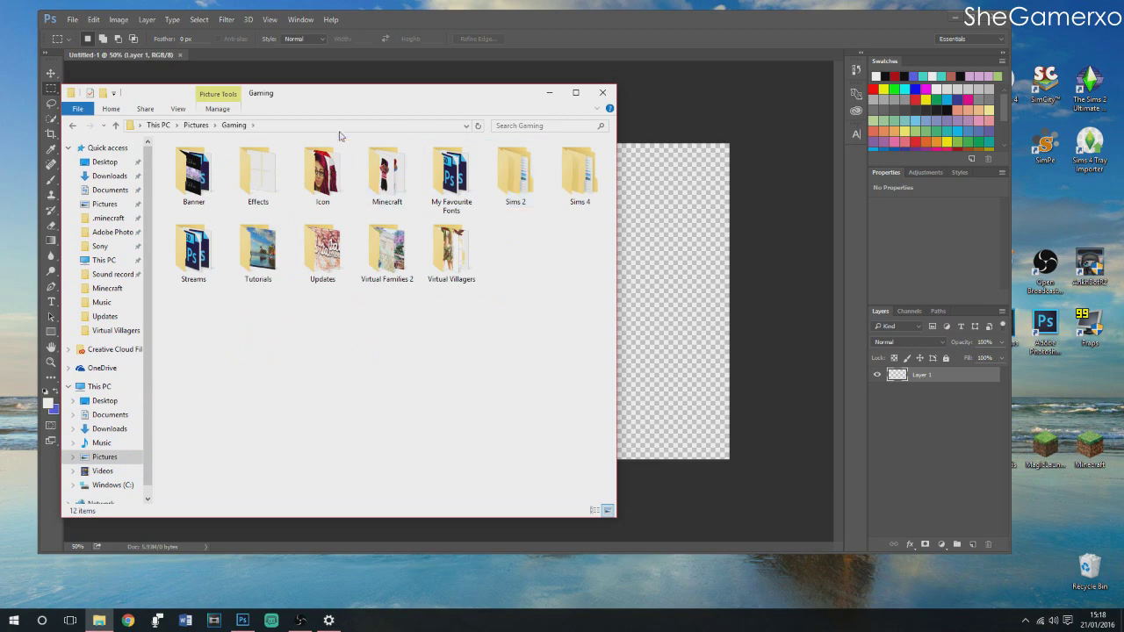
double_click(264, 256)
drag(195, 166, 682, 344)
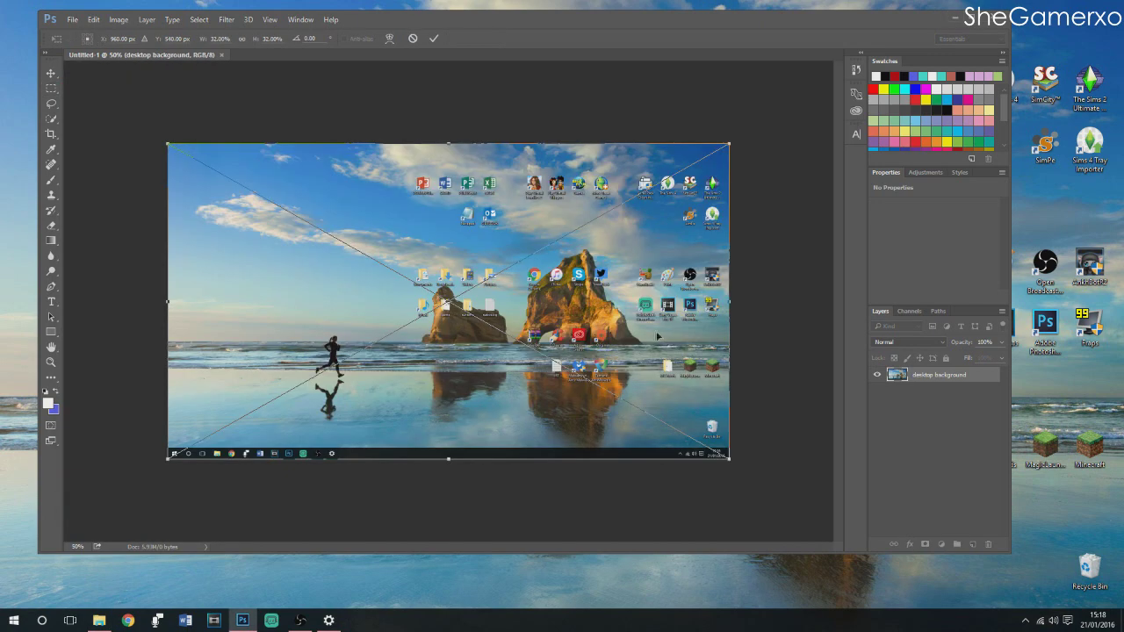
click(52, 75)
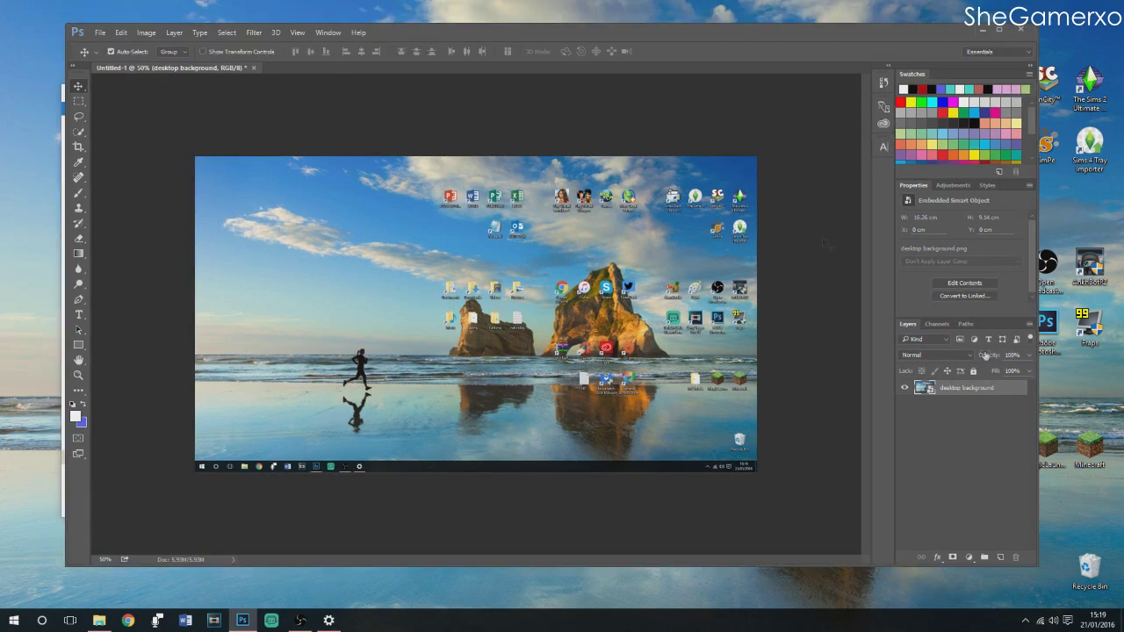
Save the document in Photoshop format as "Desktop Customisation Background" in the Gaming > Tutorials folder, accepting the format options
click(101, 33)
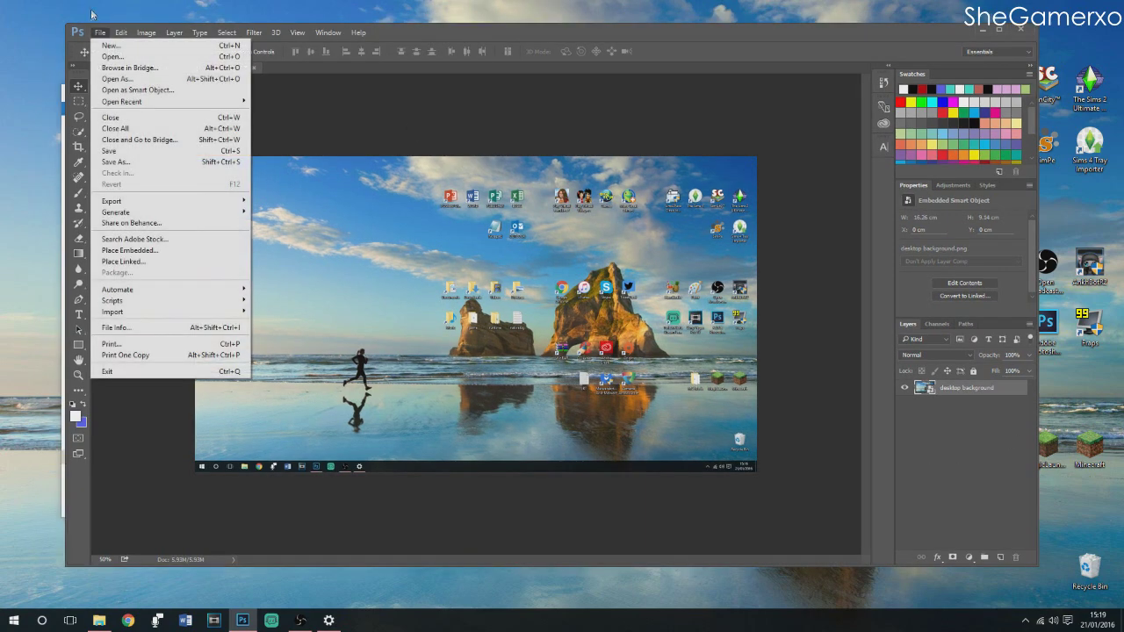
click(123, 167)
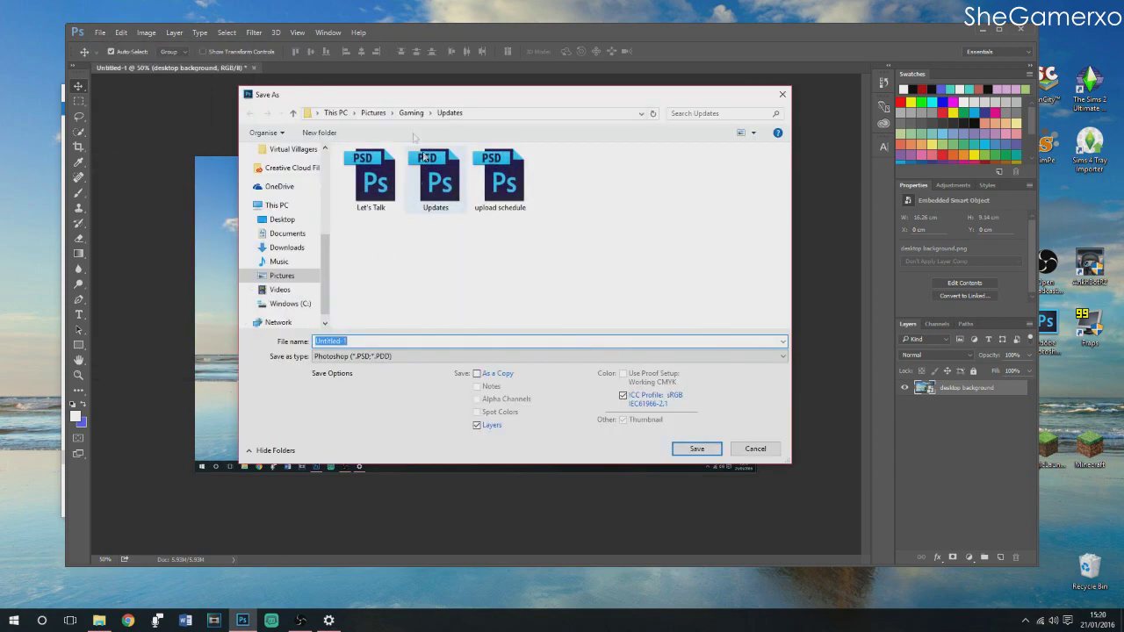
click(409, 113)
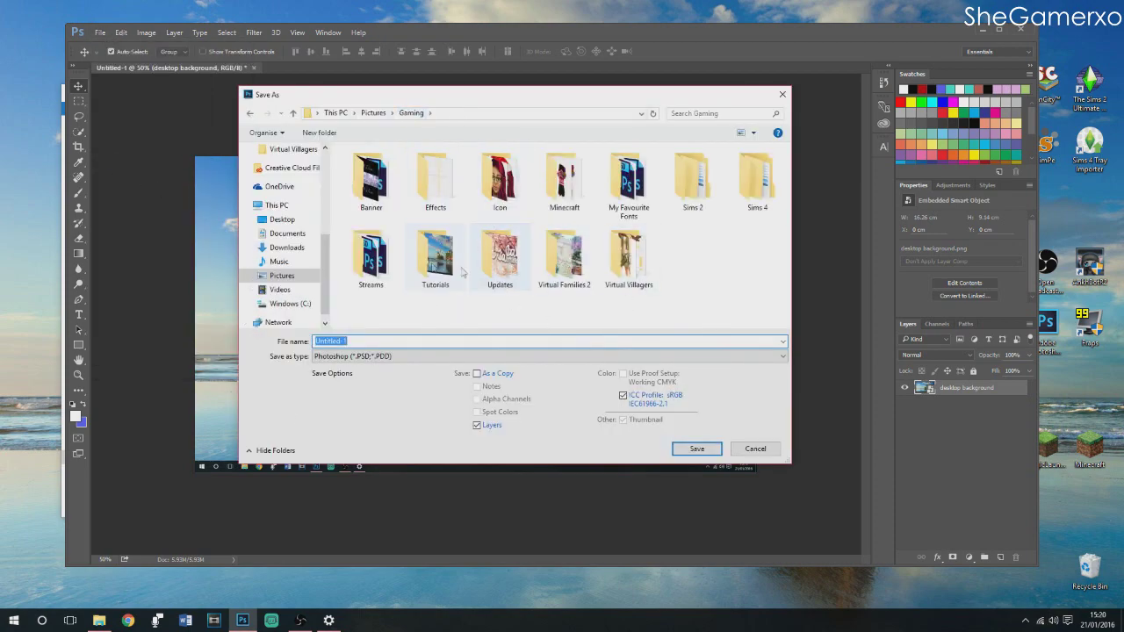
double_click(435, 259)
click(379, 344)
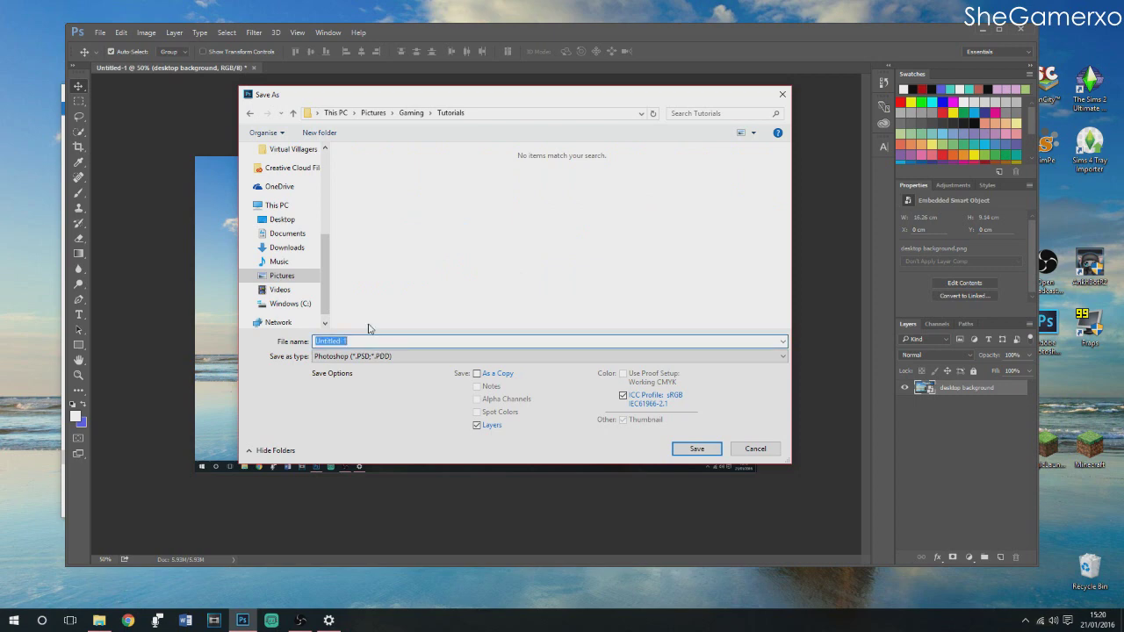
text(Des)
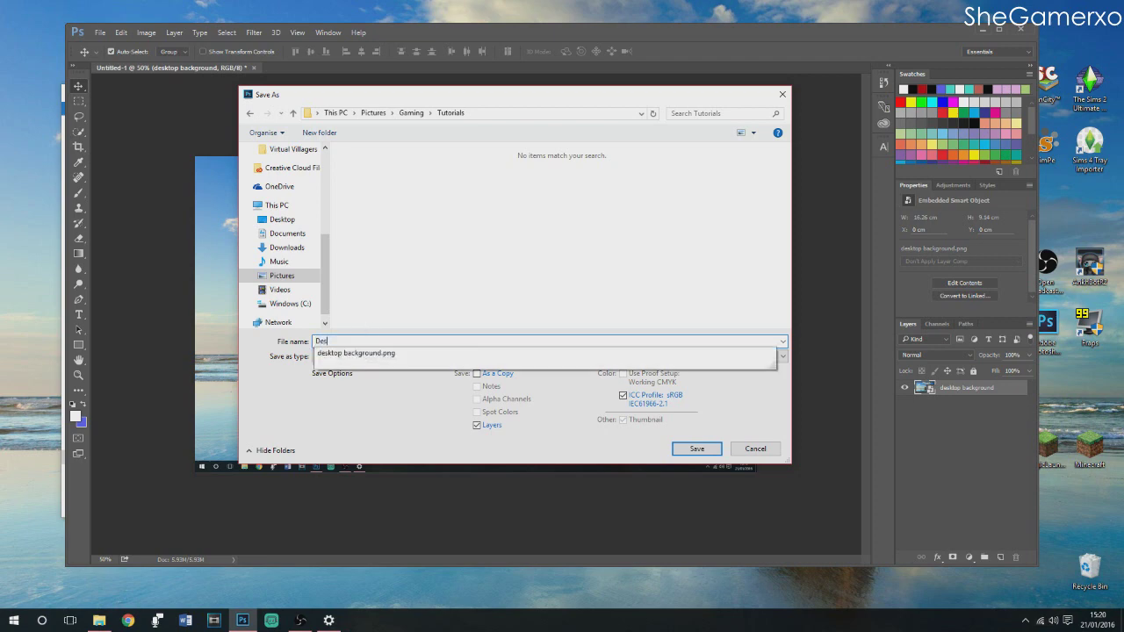
text(ktop Customisation Background)
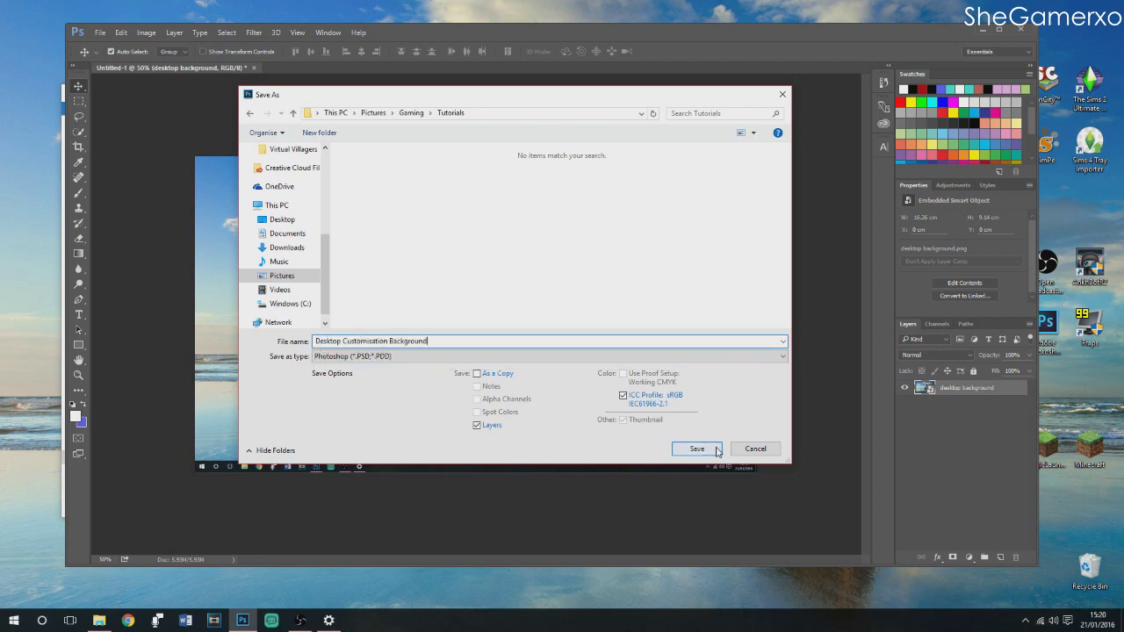
click(696, 448)
click(533, 131)
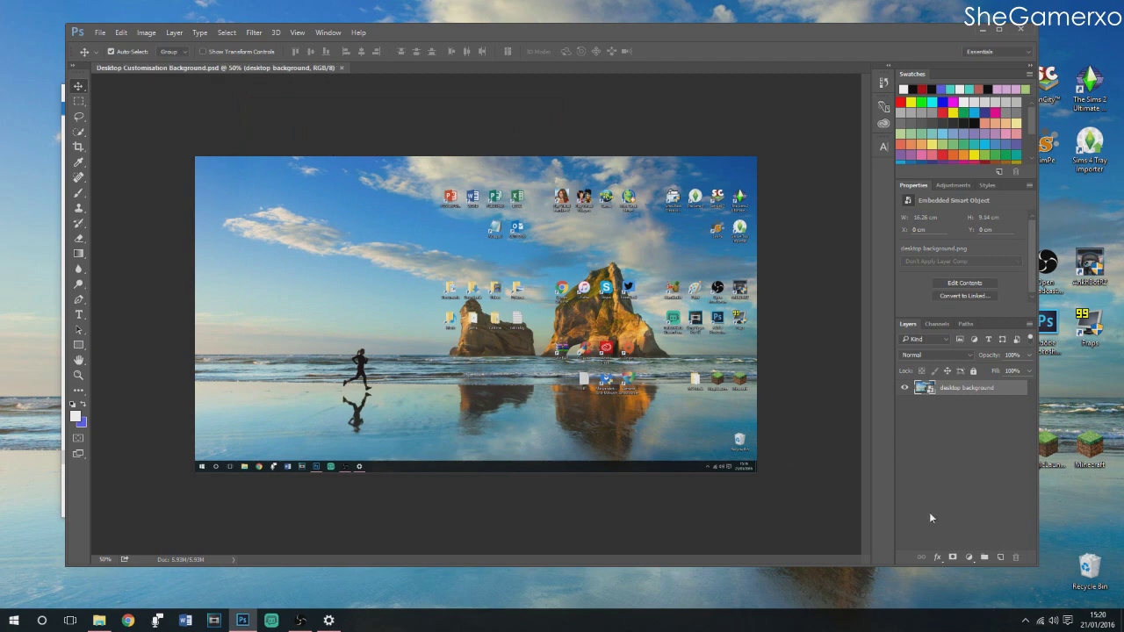
Add a new empty layer above the desktop background layer and open the Backgrounds folder inside Pictures
click(1001, 556)
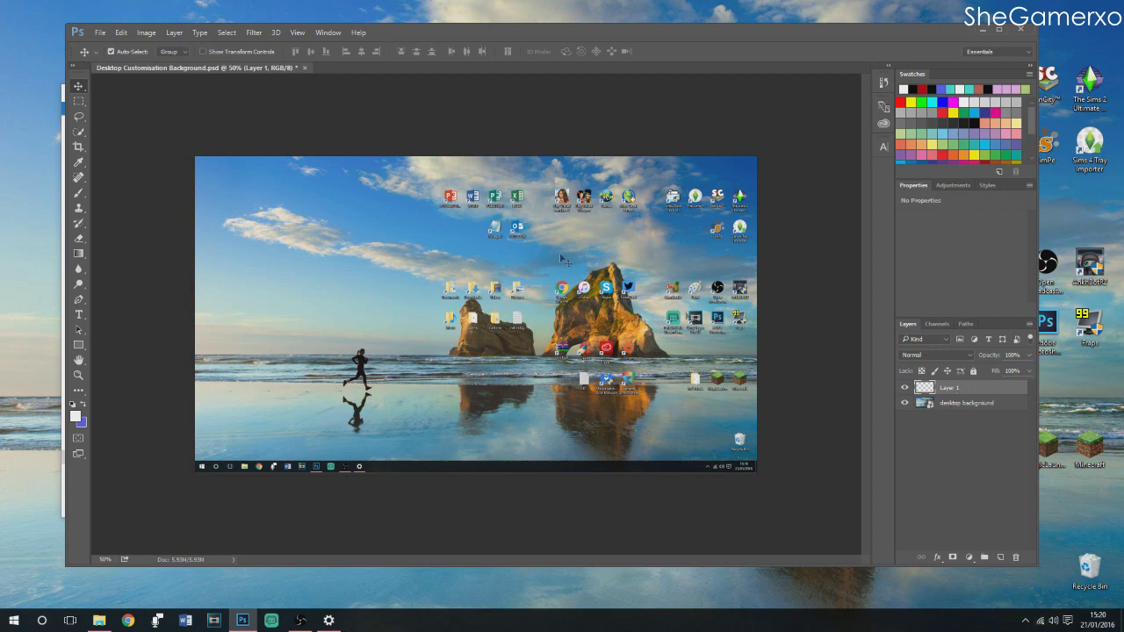
click(106, 621)
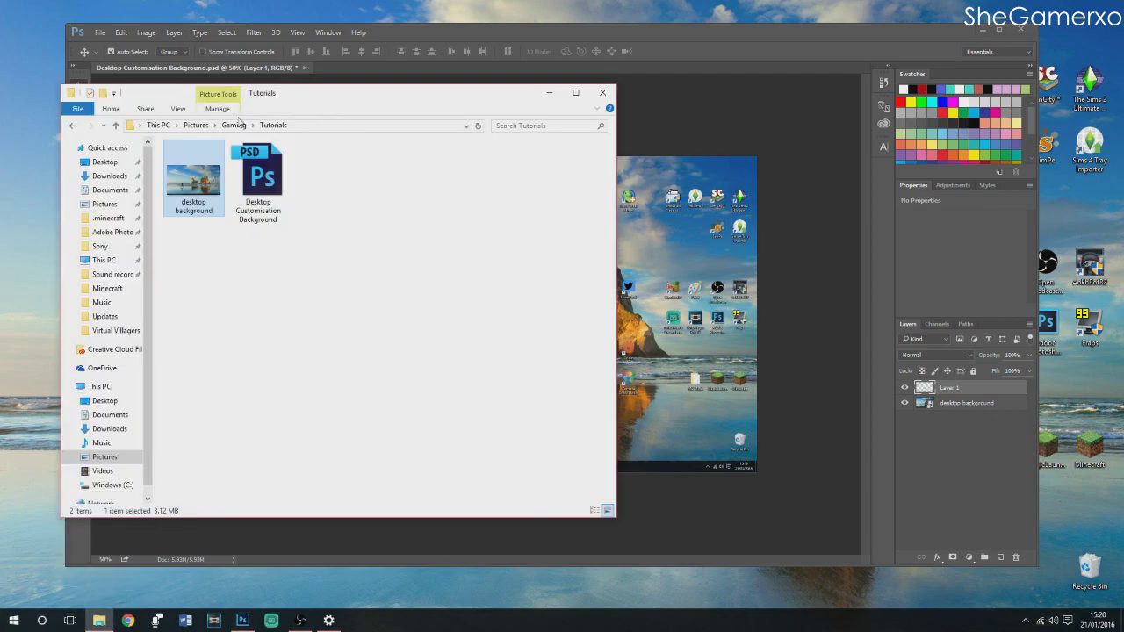
click(195, 126)
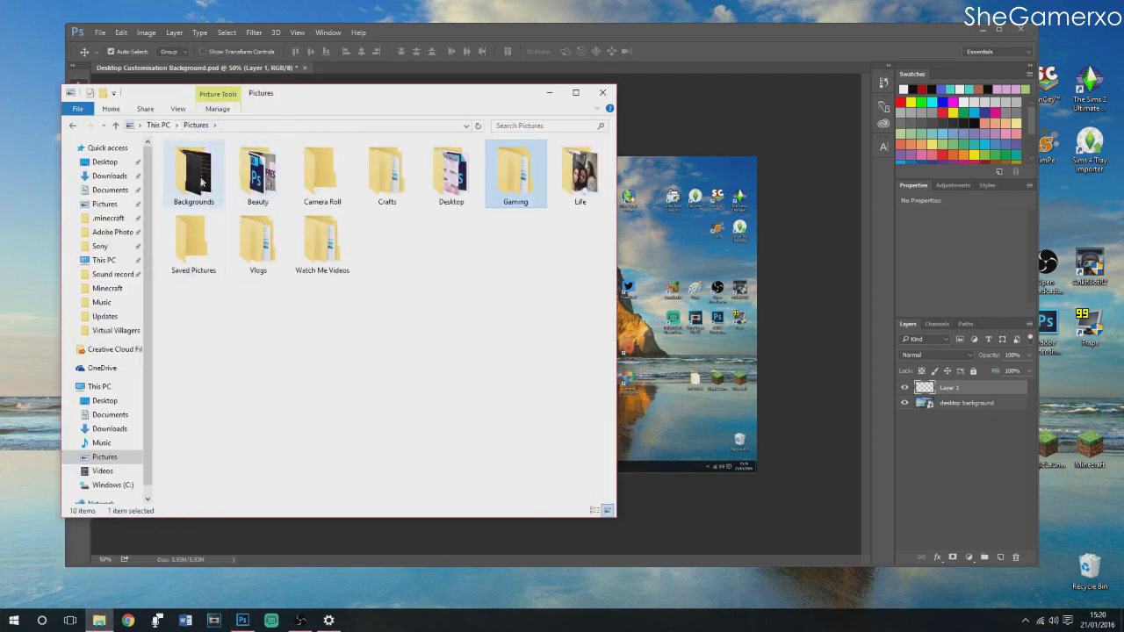
double_click(193, 175)
Find the pink cherry blossom tree image "large" in the Backgrounds folder and place it into the document
scroll(298, 252, down, 15)
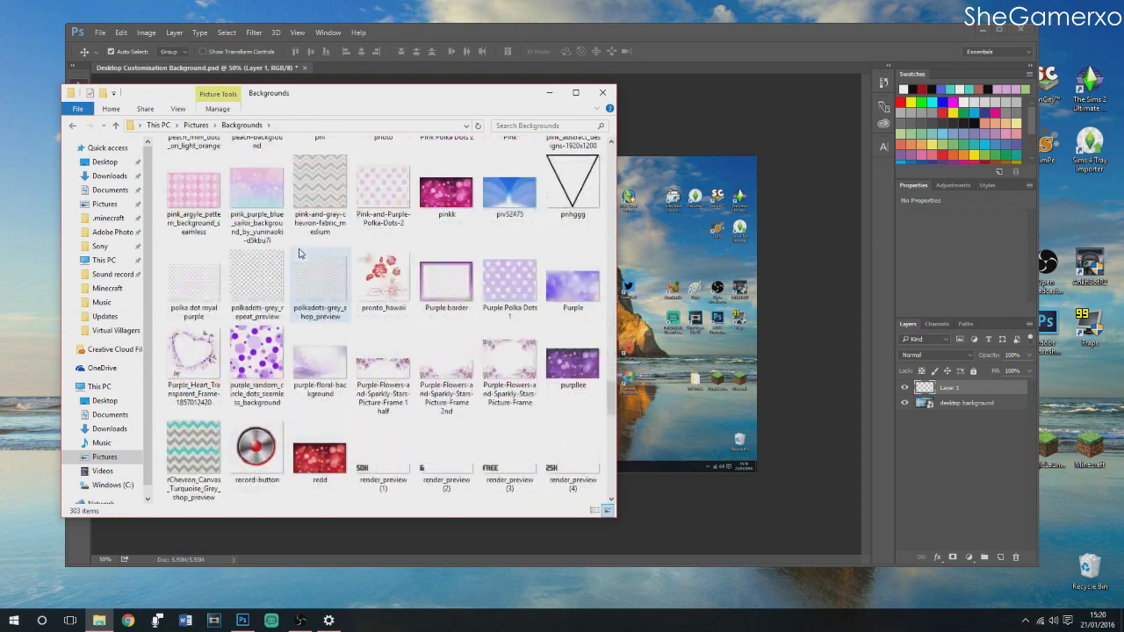
scroll(299, 253, up, 8)
scroll(299, 253, up, 5)
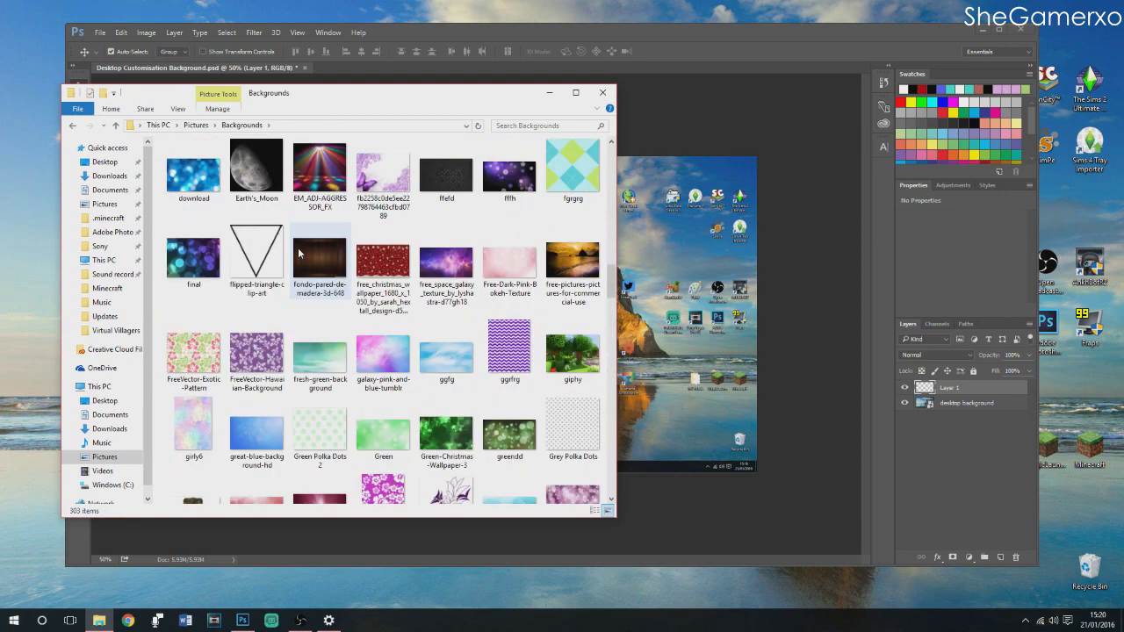
scroll(298, 253, up, 5)
scroll(297, 253, down, 3)
scroll(297, 253, up, 3)
scroll(298, 255, up, 5)
scroll(299, 255, down, 10)
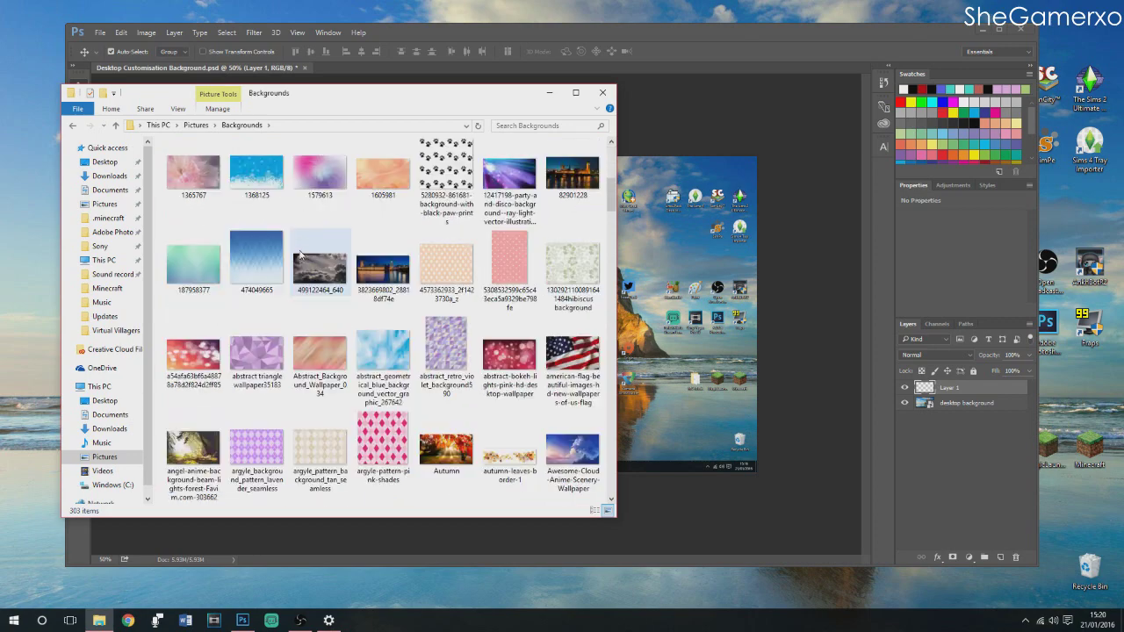
scroll(299, 255, down, 15)
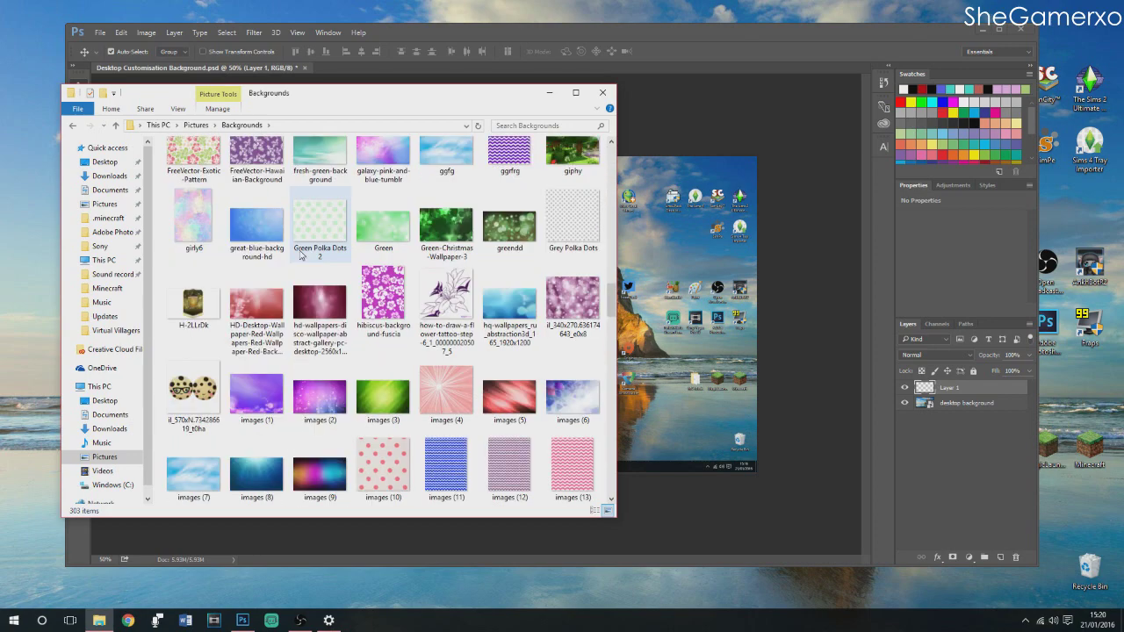
scroll(299, 256, up, 3)
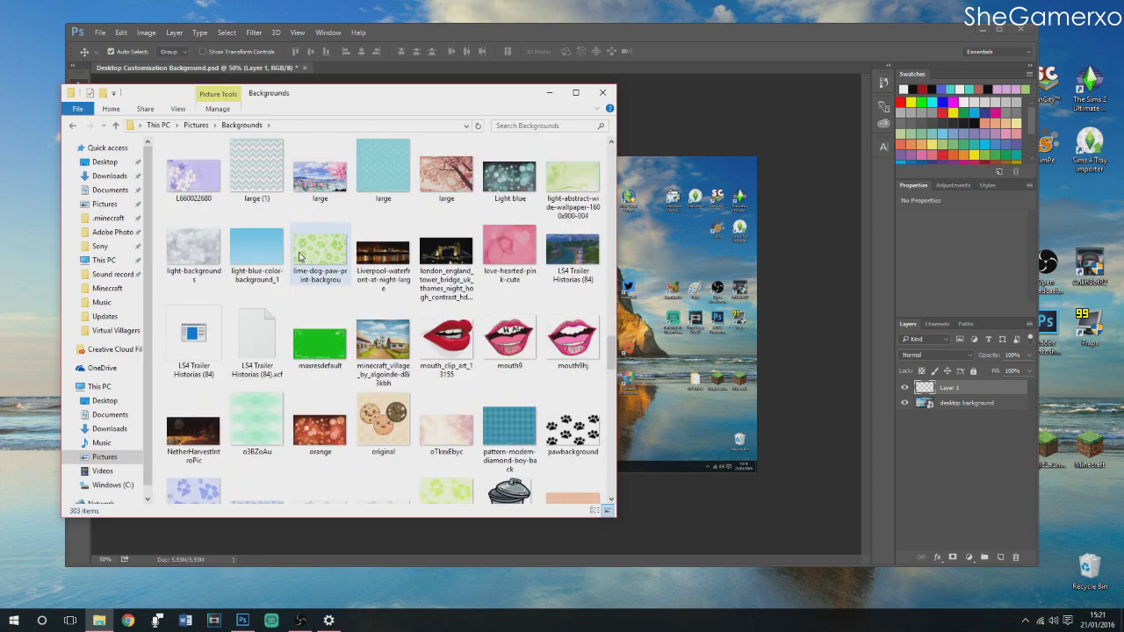
scroll(298, 256, up, 3)
click(453, 390)
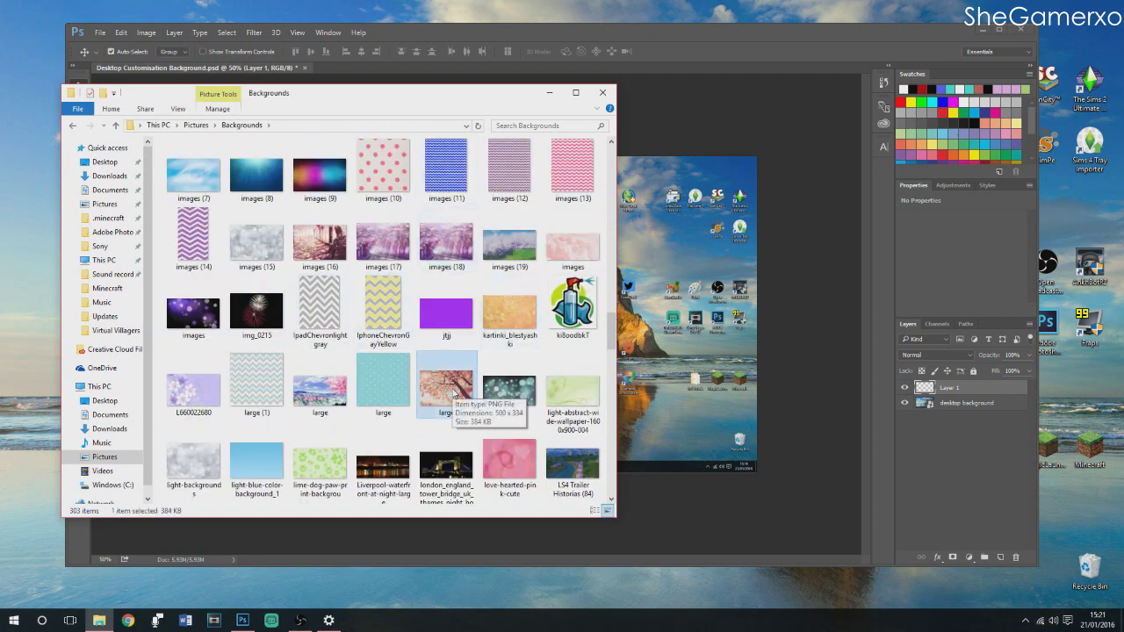
drag(453, 391, 684, 307)
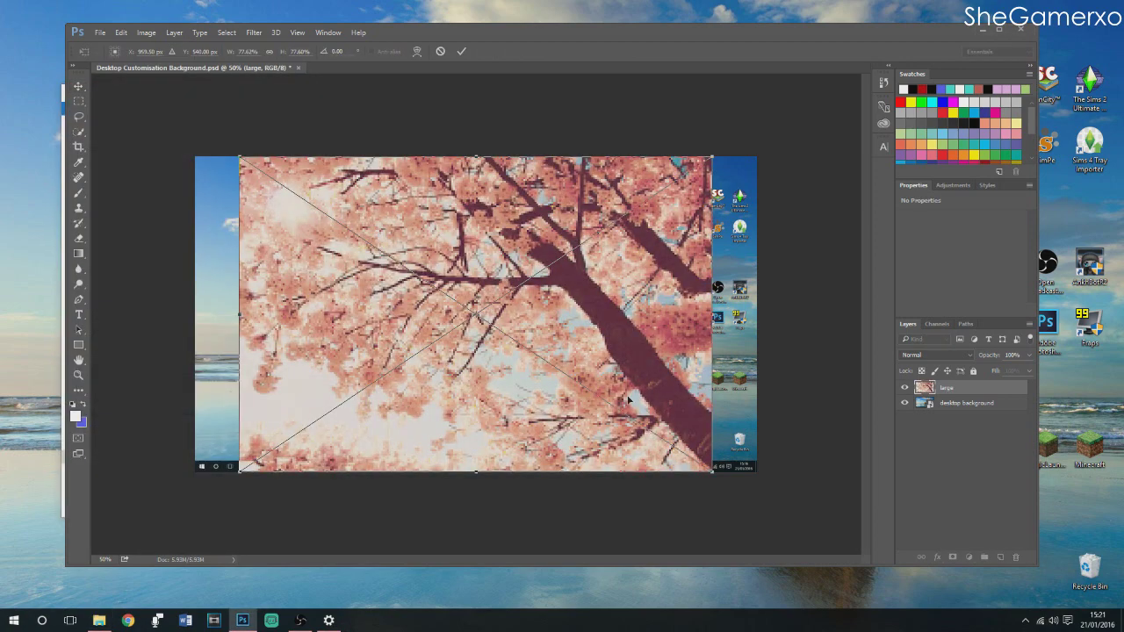
Enlarge the placed cherry blossom image until it extends past every edge of the canvas and commit the placement
drag(441, 269, 397, 268)
drag(668, 158, 789, 102)
drag(677, 273, 665, 298)
click(79, 87)
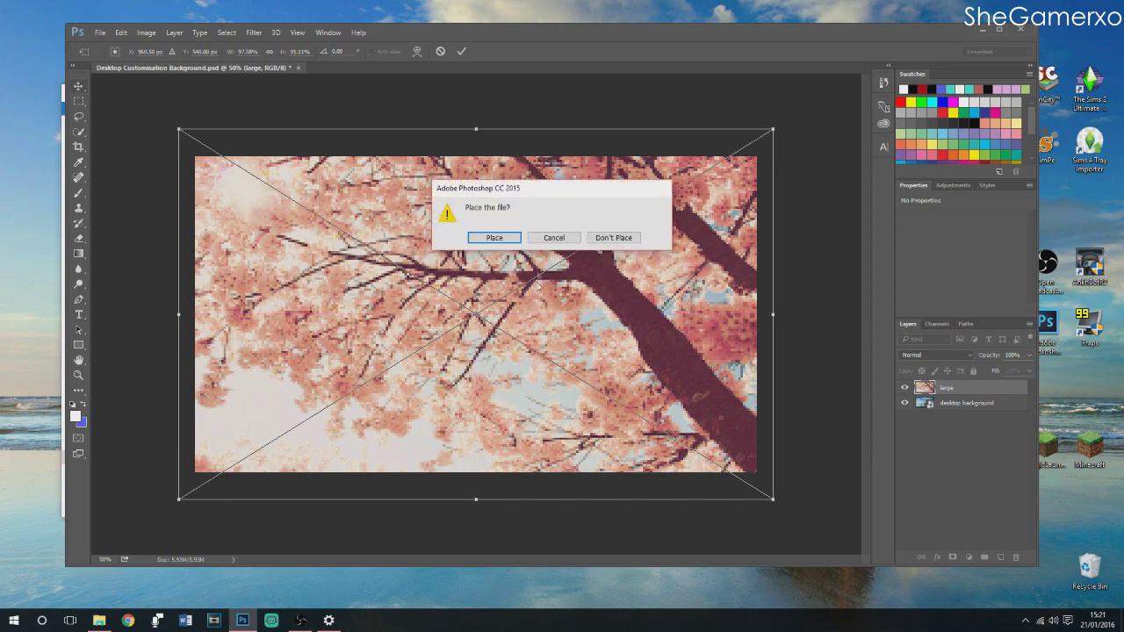
click(497, 244)
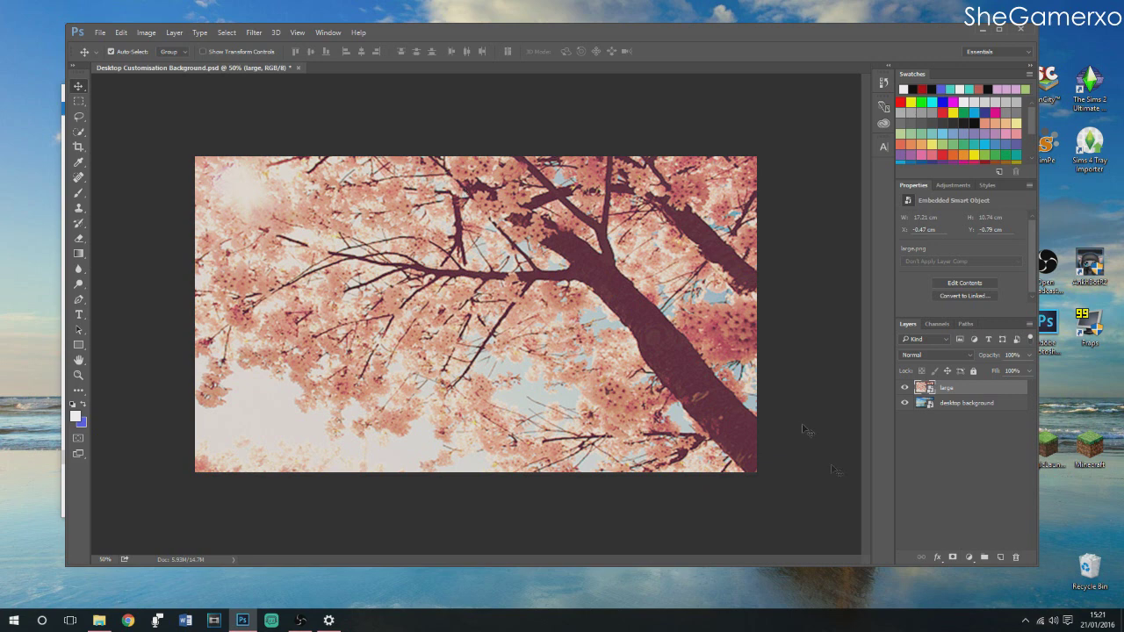
Add a Brightness/Contrast adjustment with brightness 34 and contrast about 10, and a Vibrance adjustment with vibrance +16
click(958, 188)
click(925, 209)
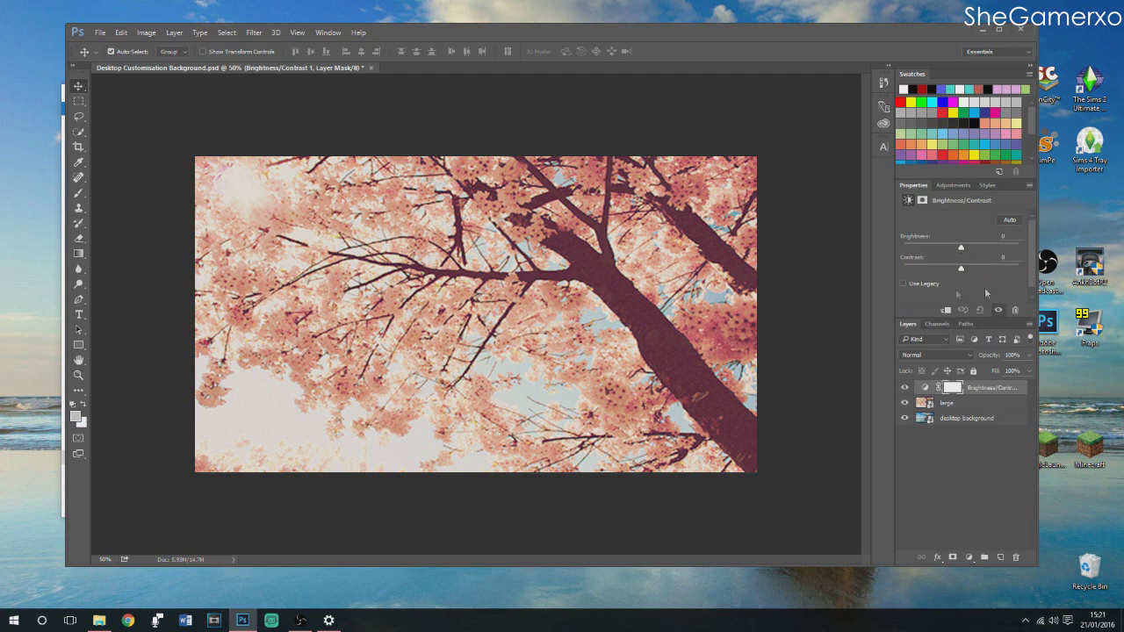
drag(960, 248, 968, 273)
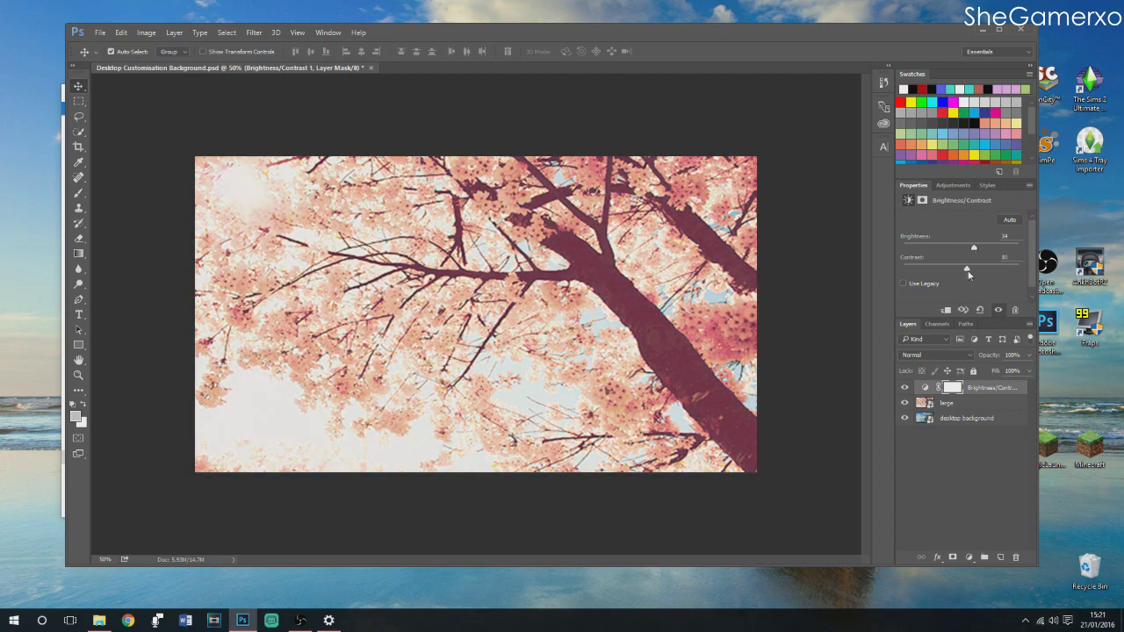
click(968, 186)
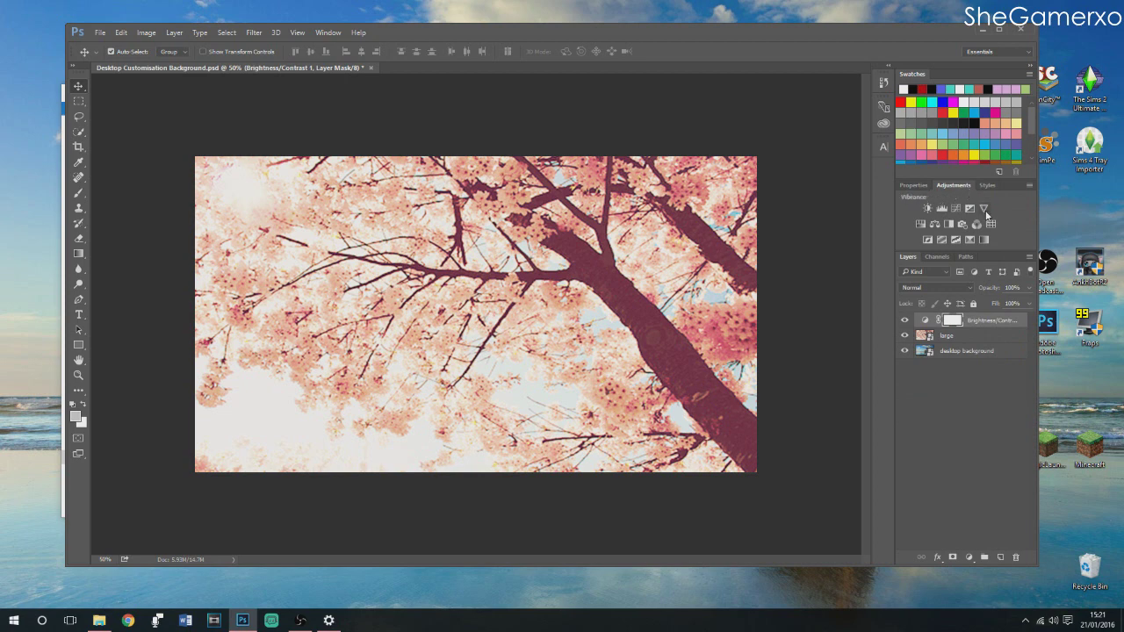
click(984, 209)
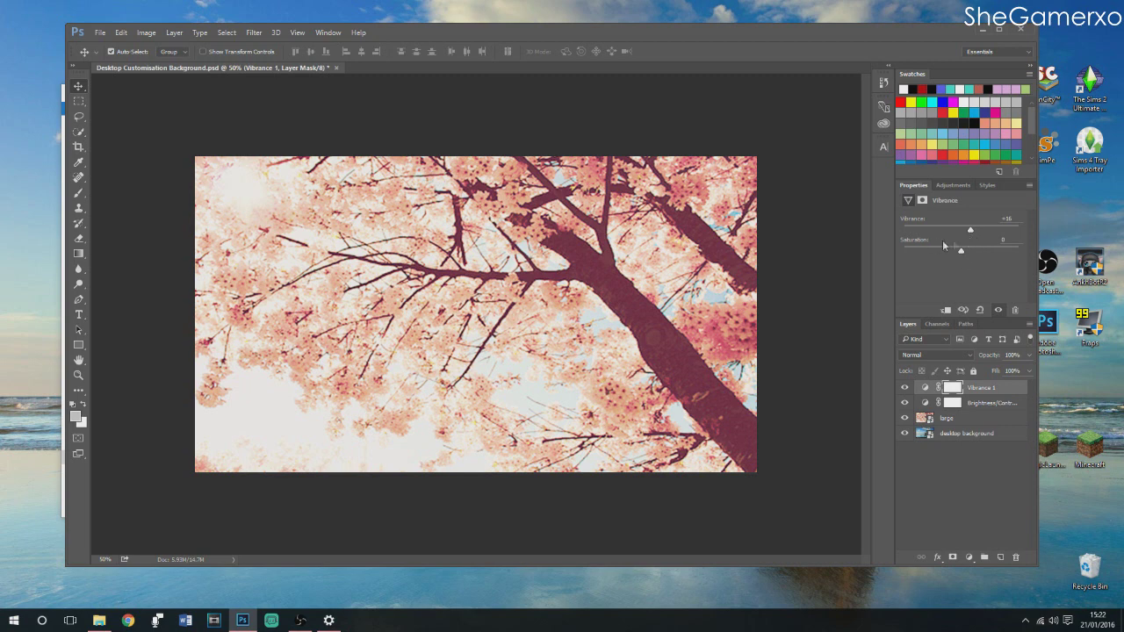
Add a Hue/Saturation adjustment layer with hue -1 and saturation +13
click(950, 187)
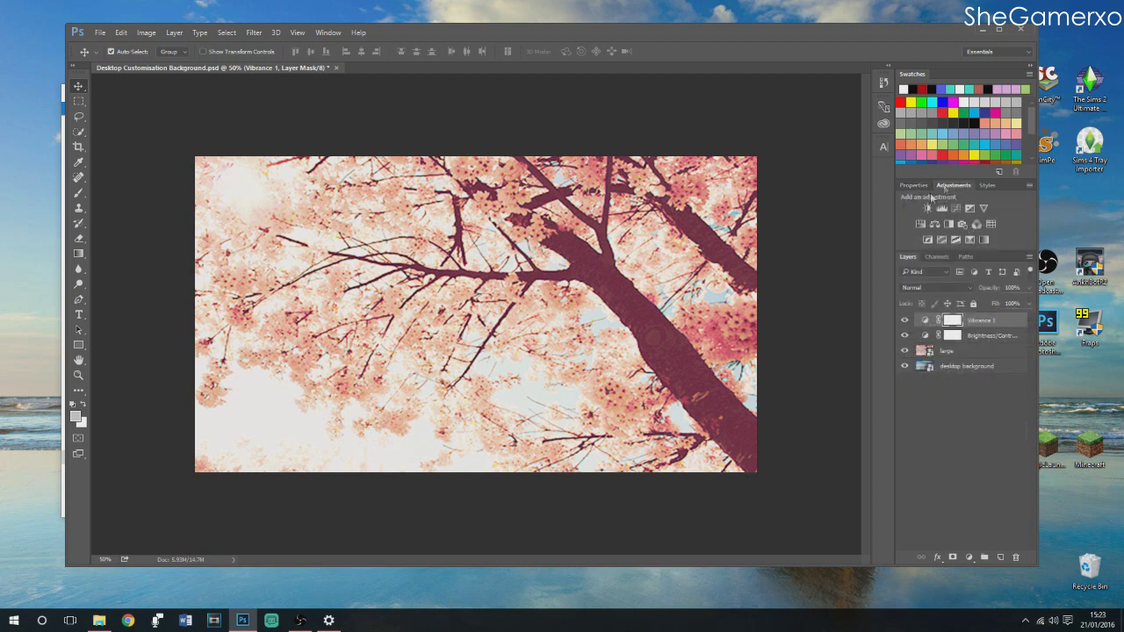
click(920, 230)
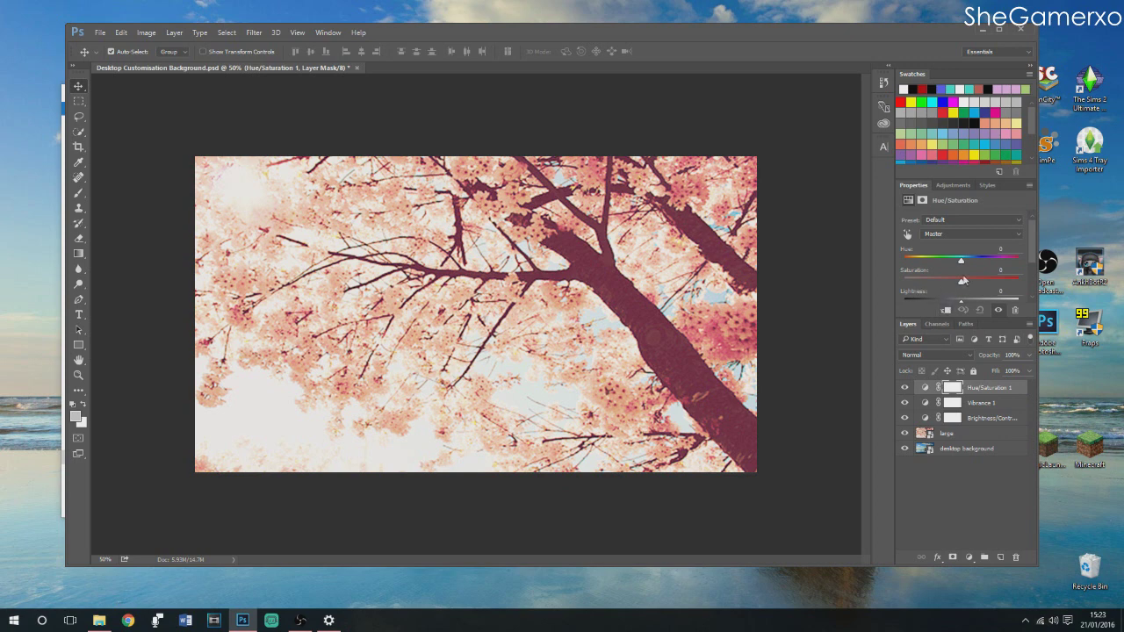
drag(961, 263, 966, 266)
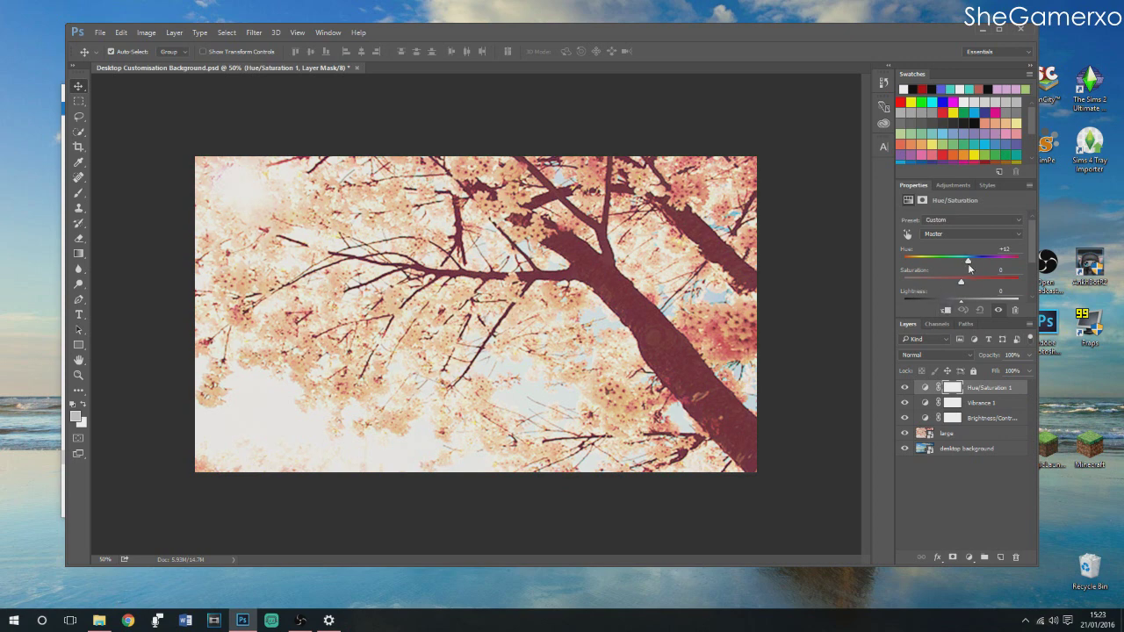
mouse_move(973, 265)
mouse_down()
mouse_move(1008, 277)
mouse_move(943, 279)
mouse_move(969, 285)
mouse_up()
drag(964, 262, 961, 262)
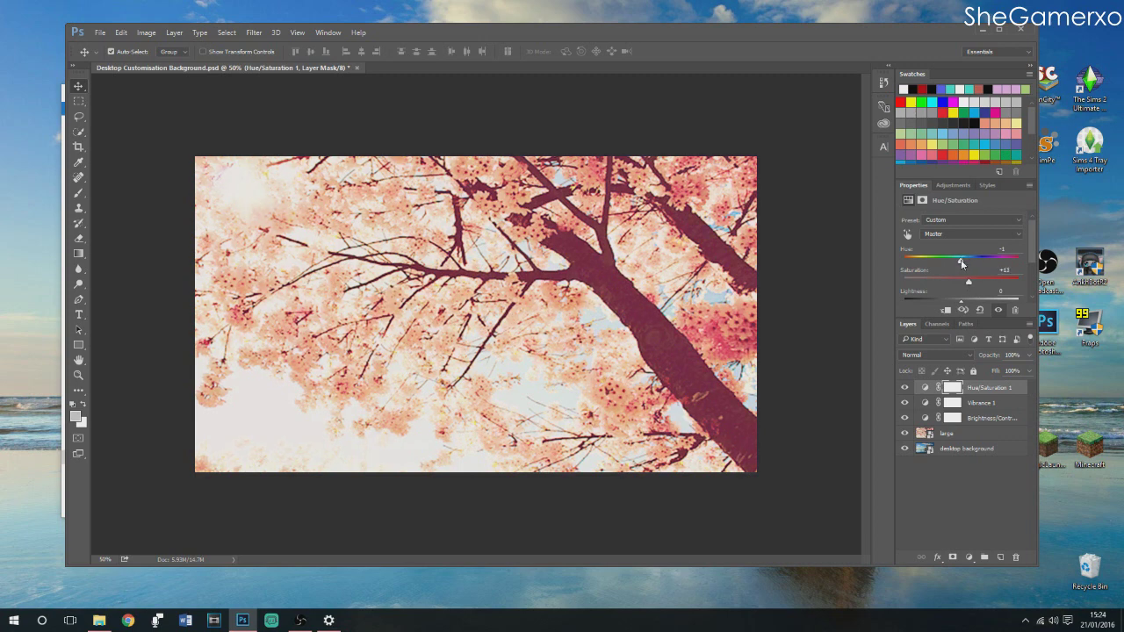
scroll(997, 261, down, 3)
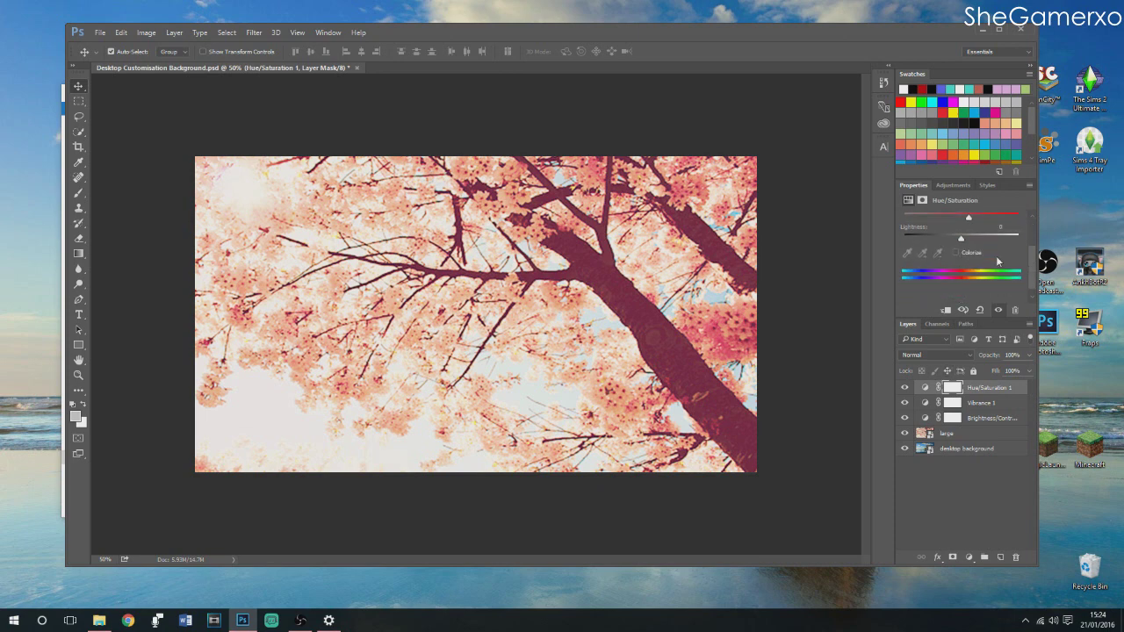
Merge the "large" image layer with its Brightness/Contrast, Vibrance and Hue/Saturation adjustments into one layer
click(967, 432)
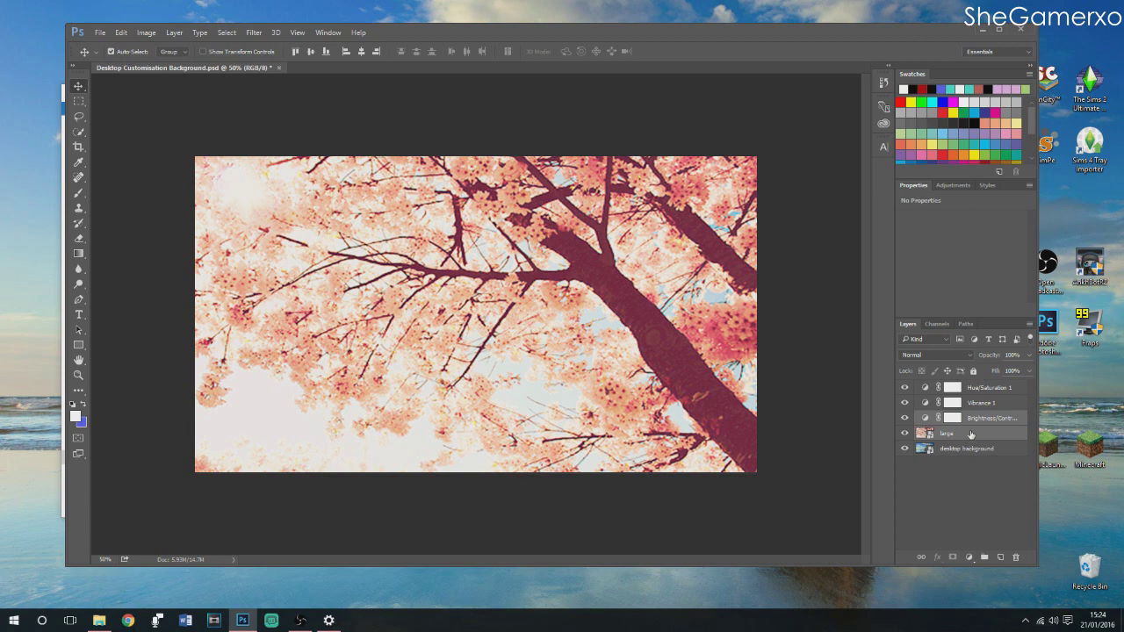
click(970, 433)
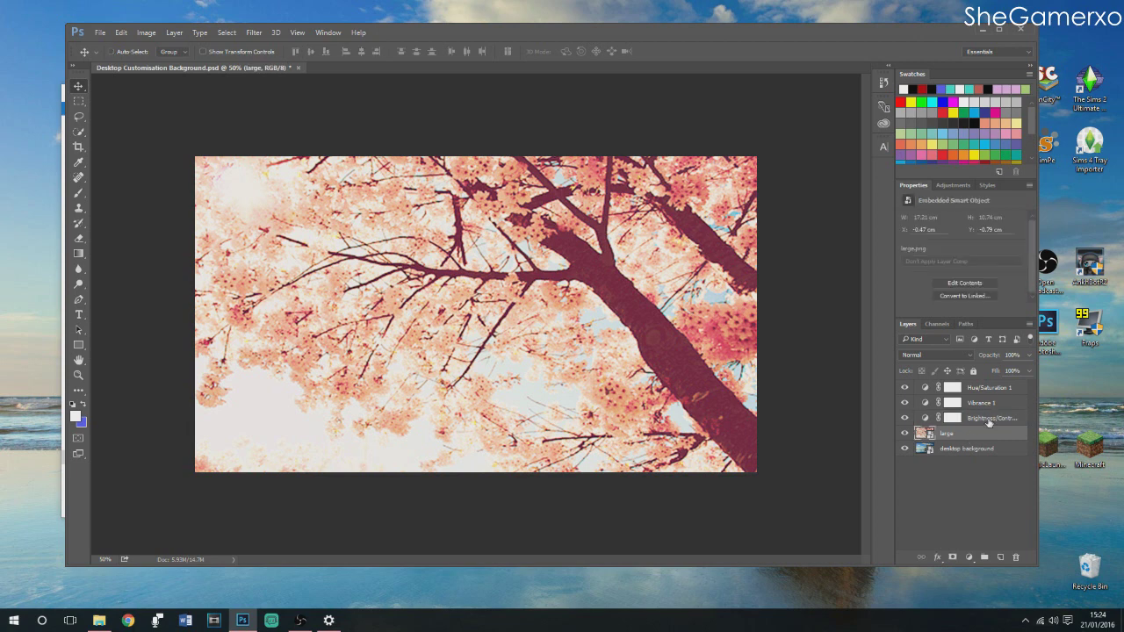
shift+click(994, 403)
shift+click(1005, 389)
right_click(970, 428)
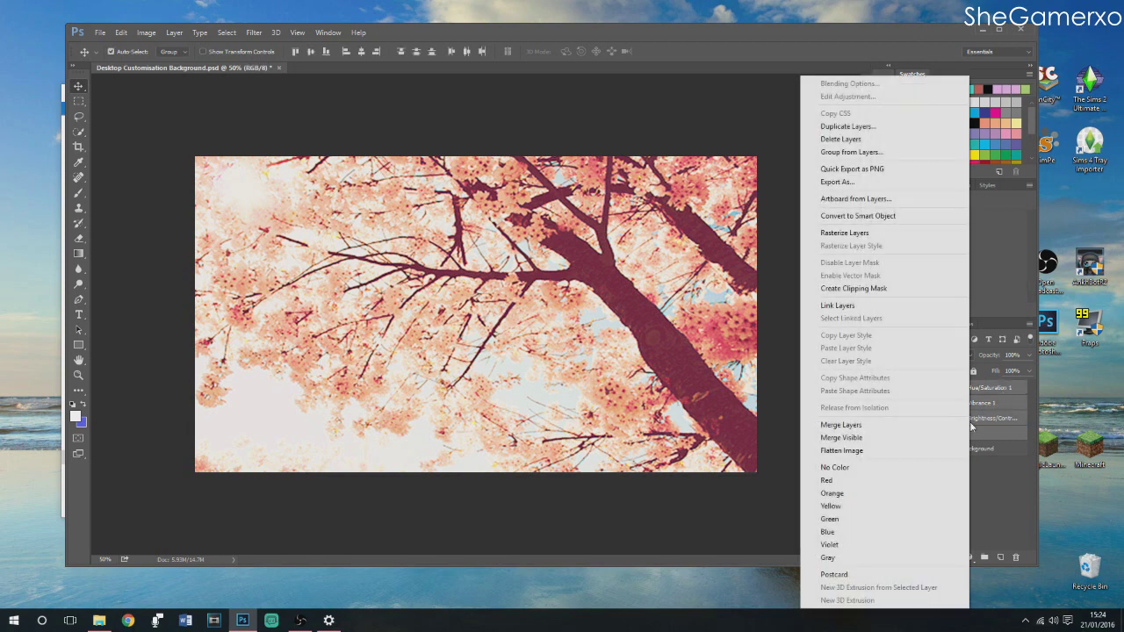
click(842, 425)
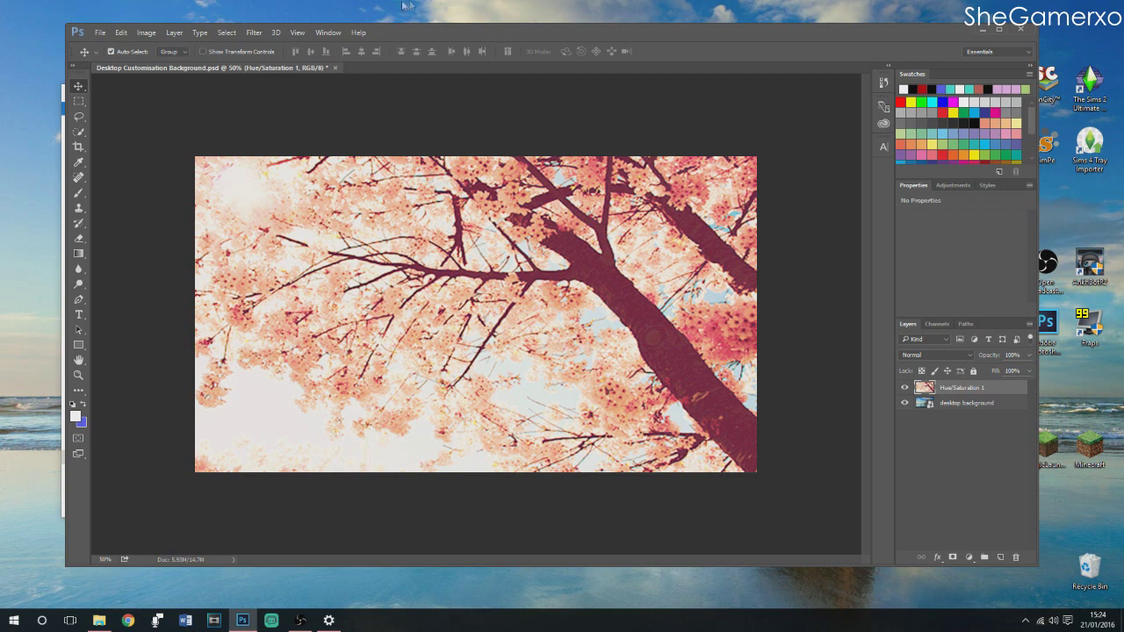
Apply a Gaussian Blur with a 6.0 pixel radius to the merged cherry blossom layer
click(254, 33)
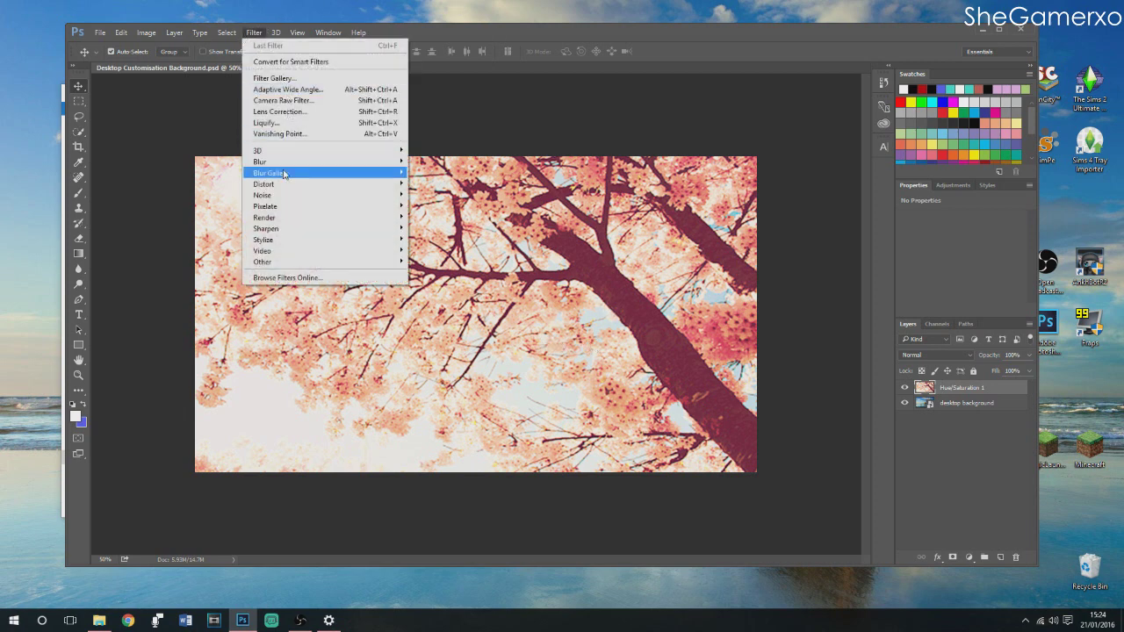
mouse_move(366, 173)
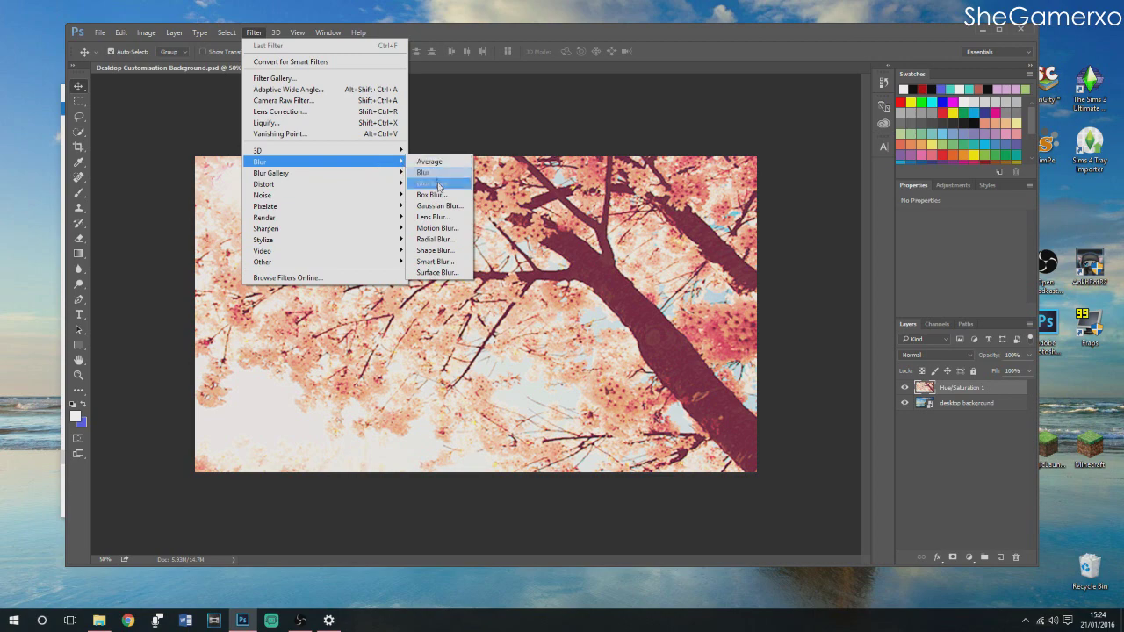
click(437, 208)
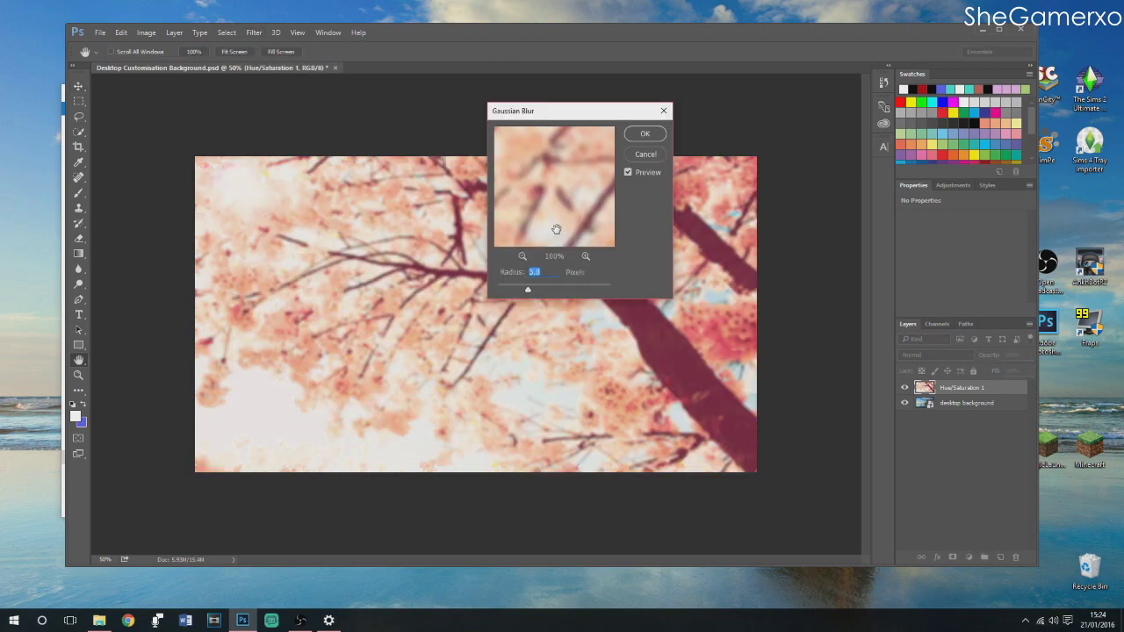
click(532, 272)
scroll(544, 274, up, 1)
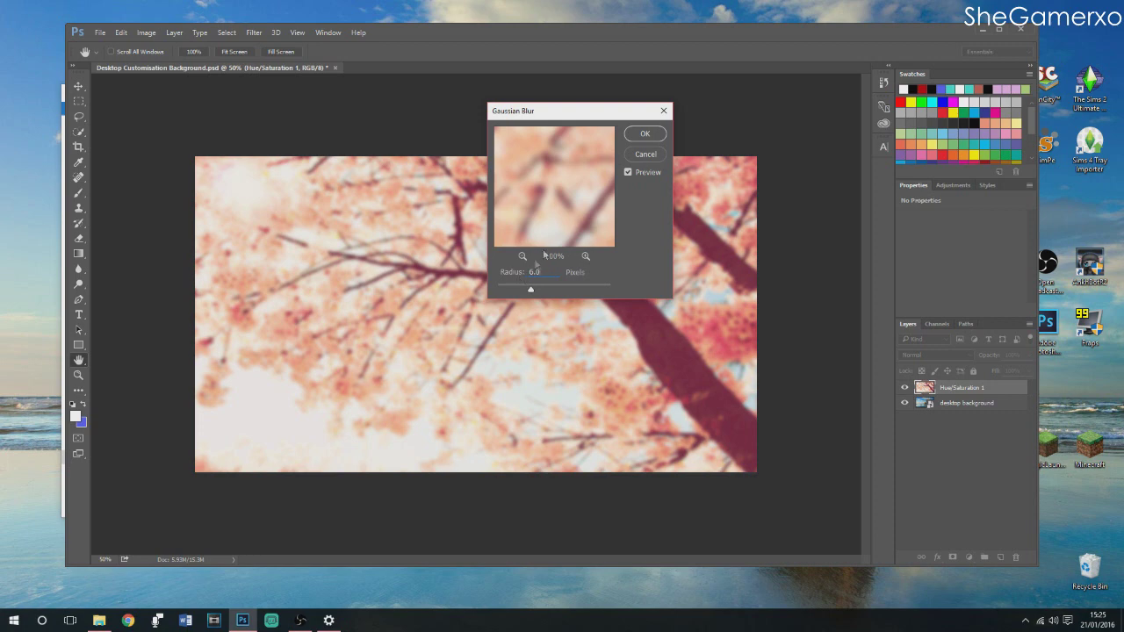
click(644, 135)
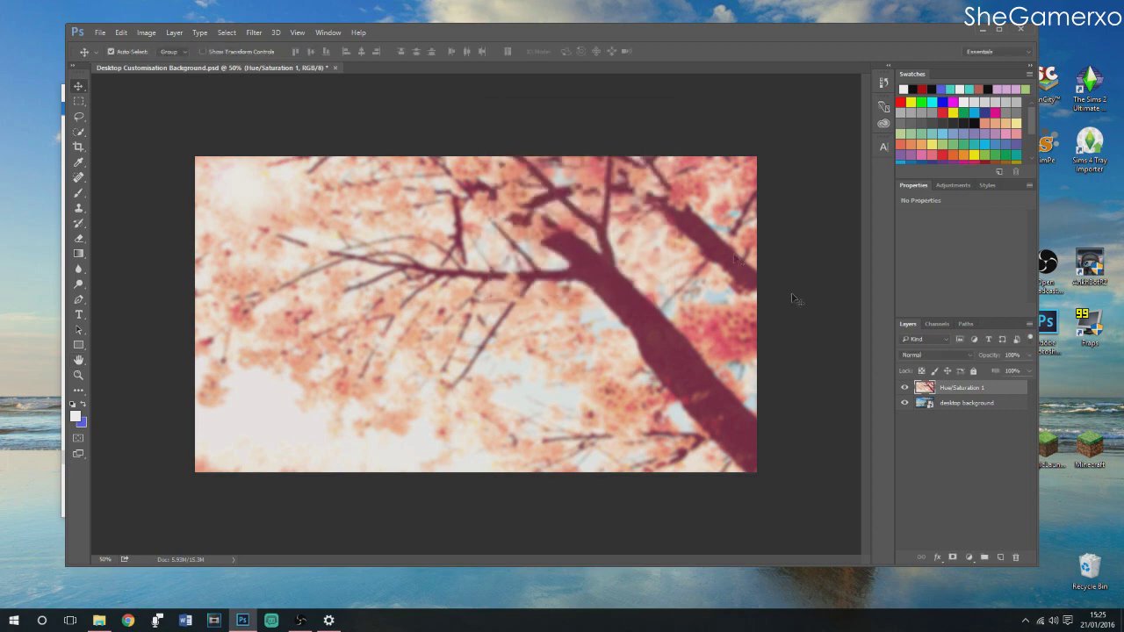
Compare the blurred layer with the desktop screenshot beneath and set its blend mode to Overlay
click(905, 387)
click(905, 387)
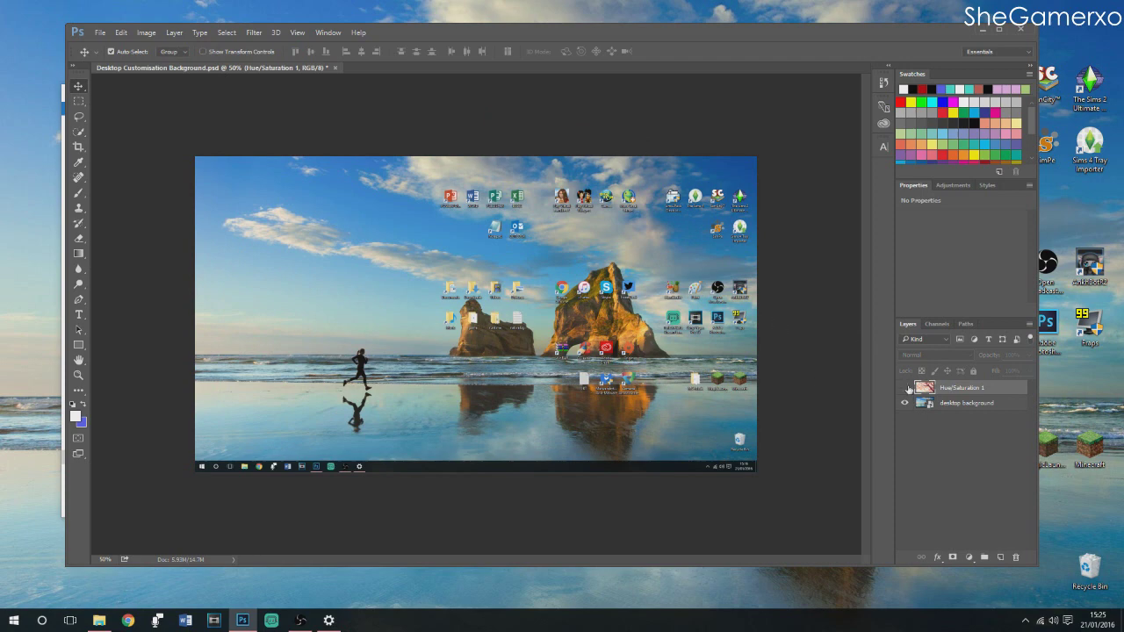
click(950, 356)
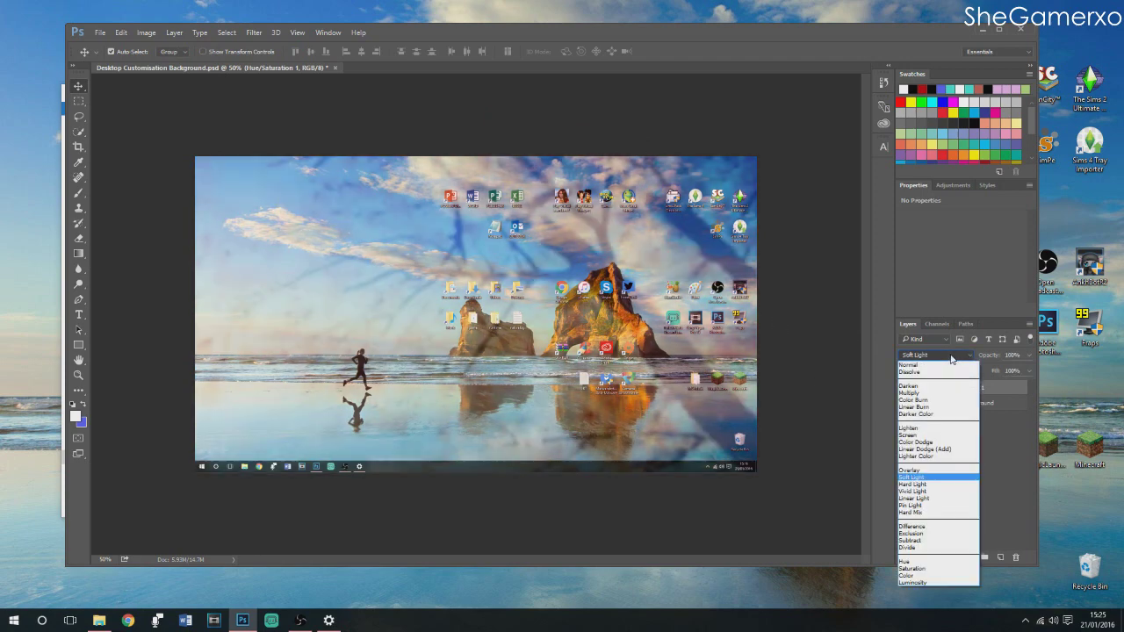
click(914, 470)
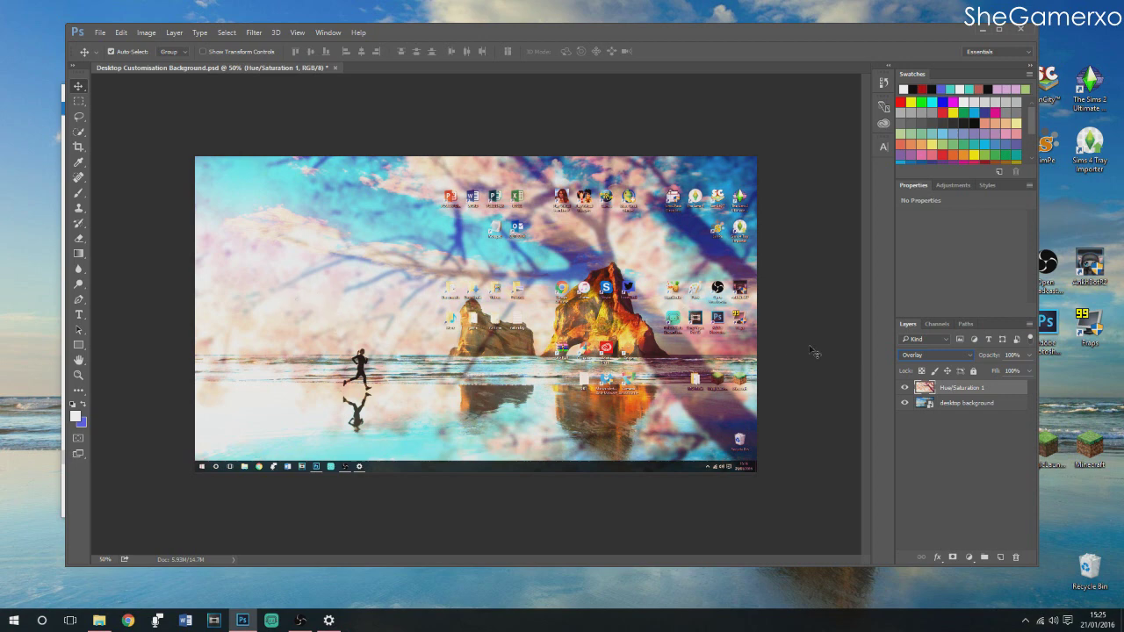
Draw a white-filled rectangle about 307 × 216 px over the Sims icon group in the canvas's upper-right corner
click(77, 345)
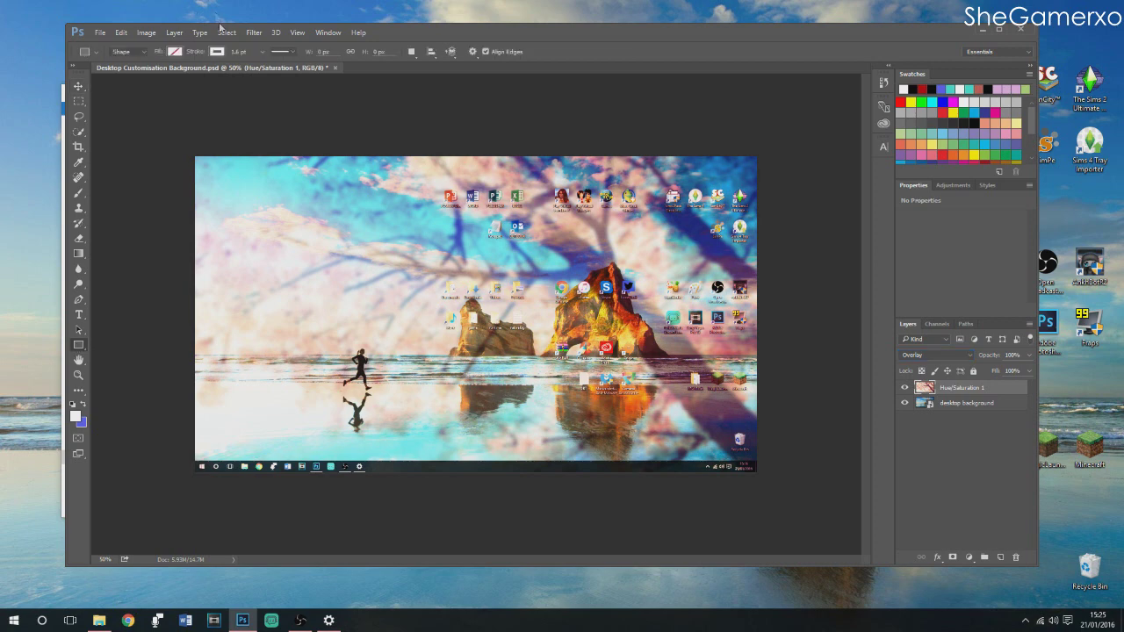
click(176, 52)
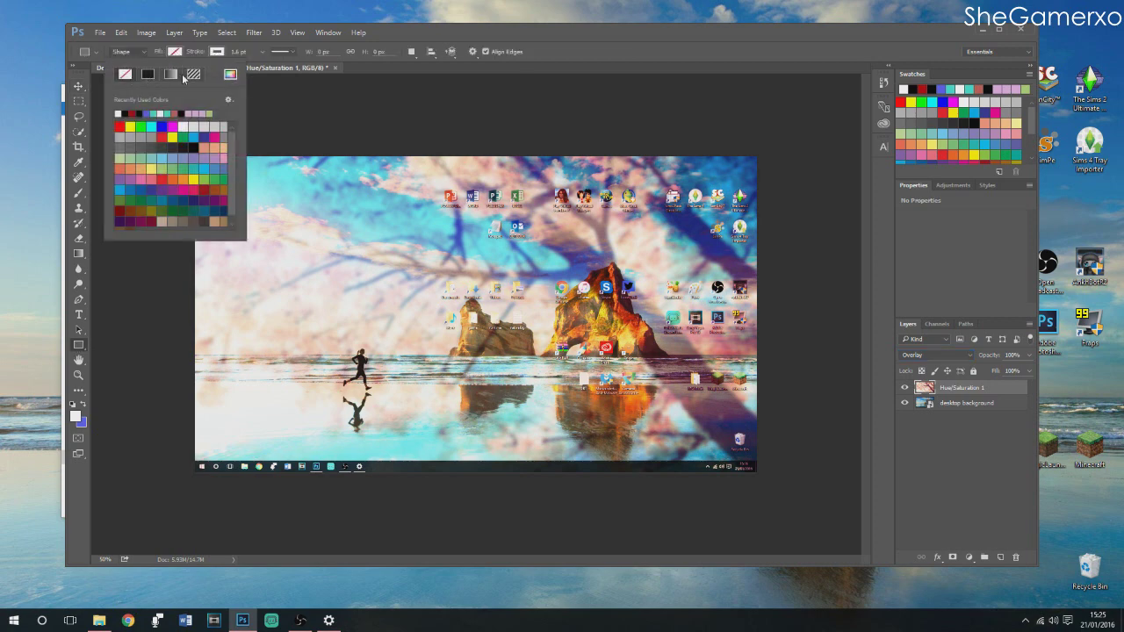
click(119, 113)
key(ctrl+plus)
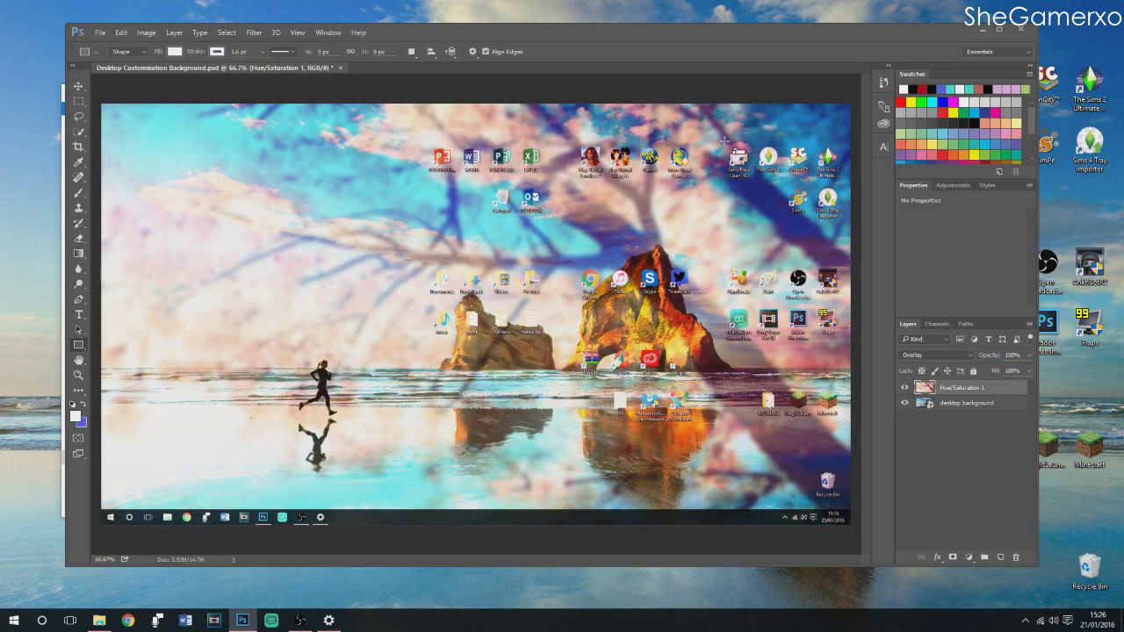
drag(724, 142, 844, 225)
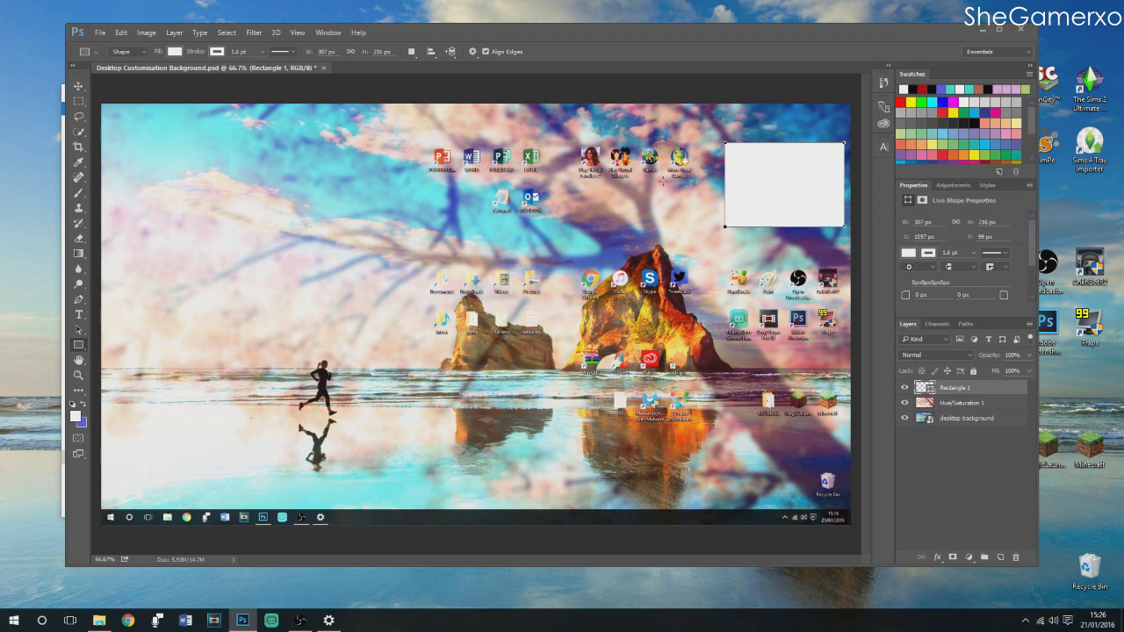
Save the document, then stretch the white rectangle's left edge outward to make it about 322 px wide
click(100, 32)
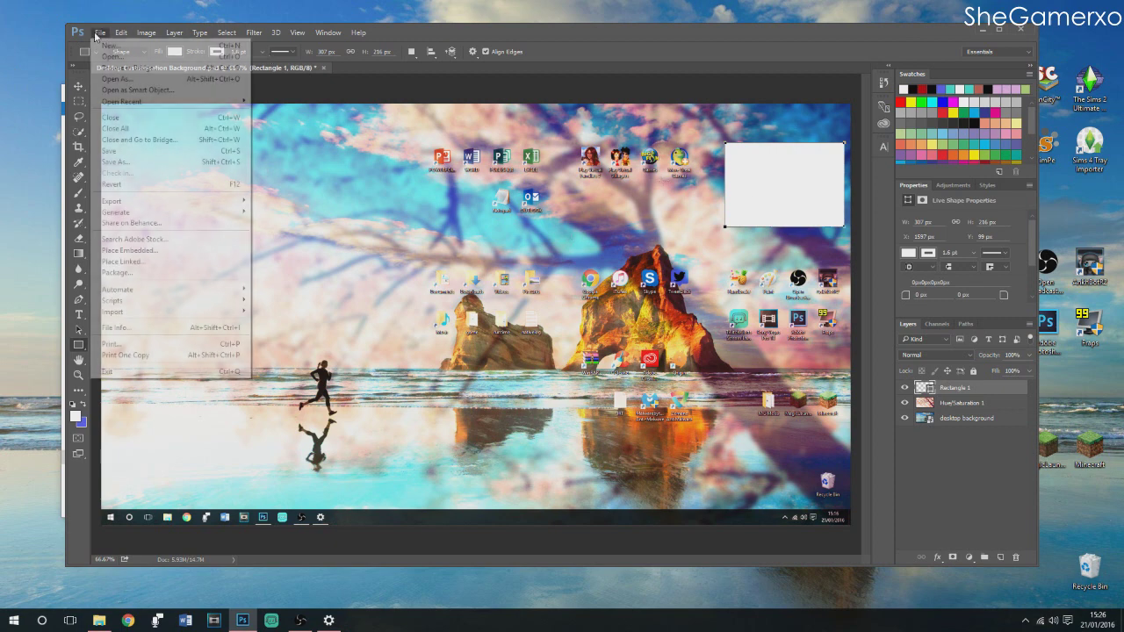
click(119, 148)
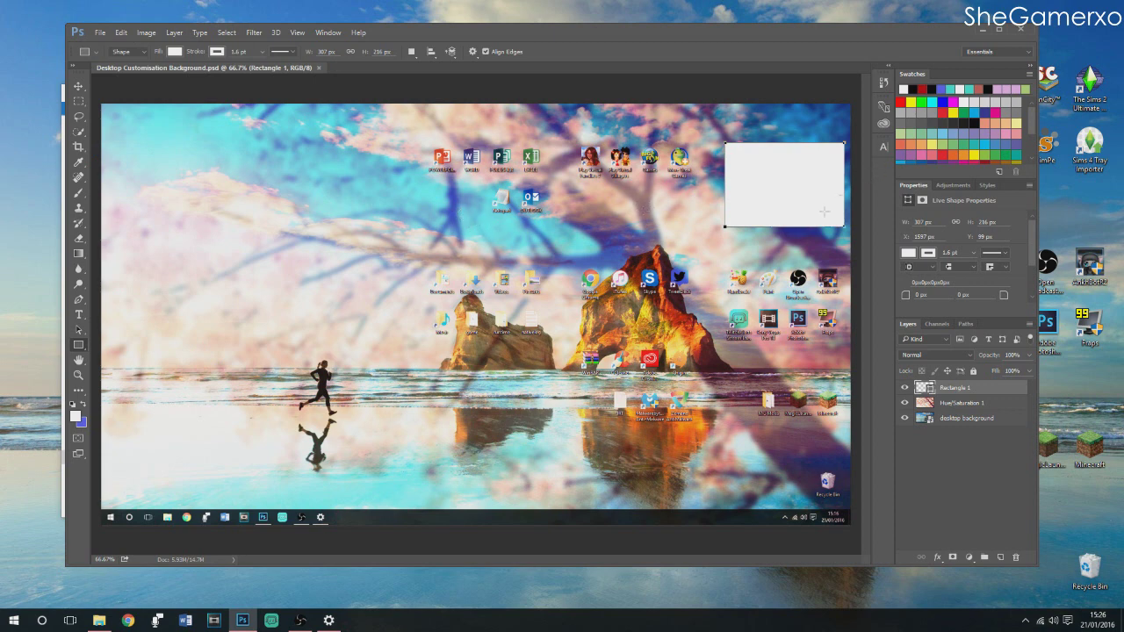
key(ctrl+t)
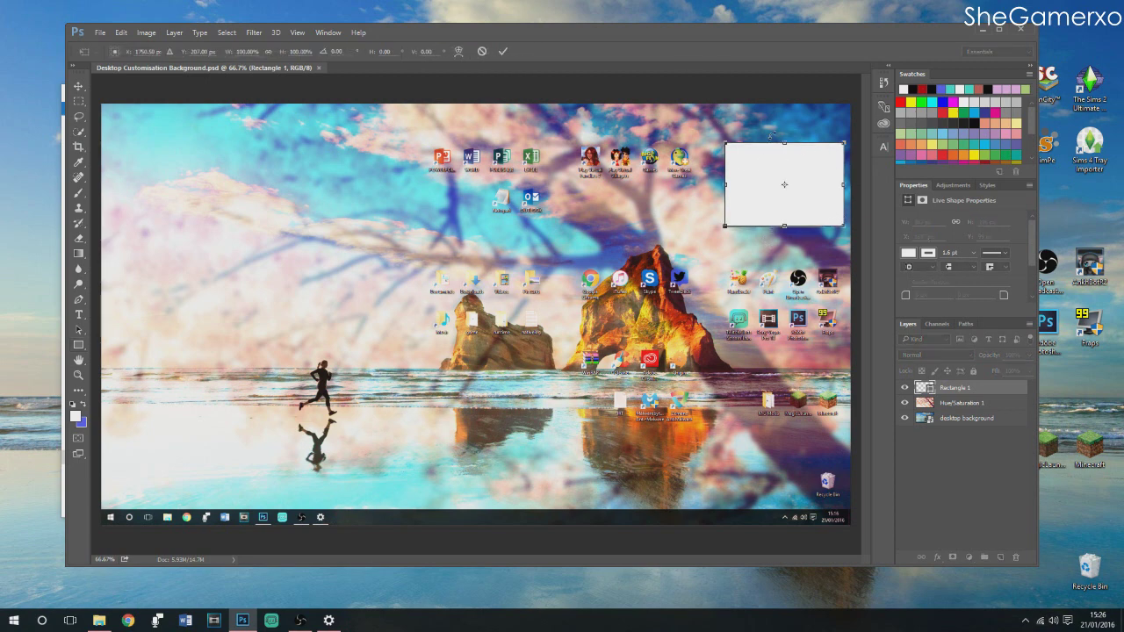
drag(725, 185, 719, 187)
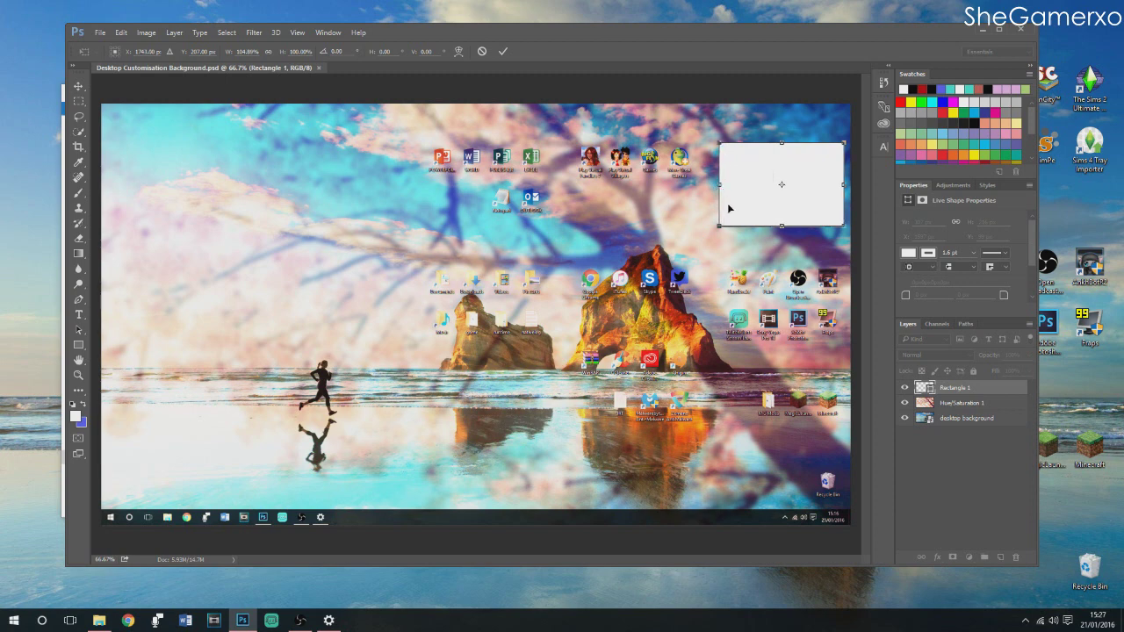
click(78, 87)
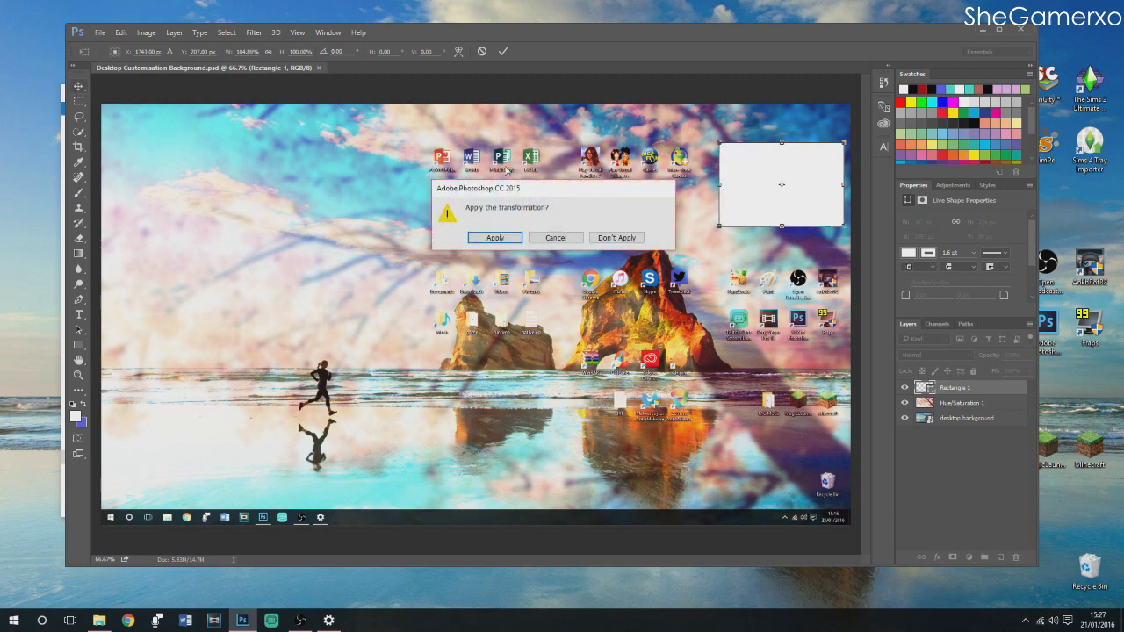
click(514, 246)
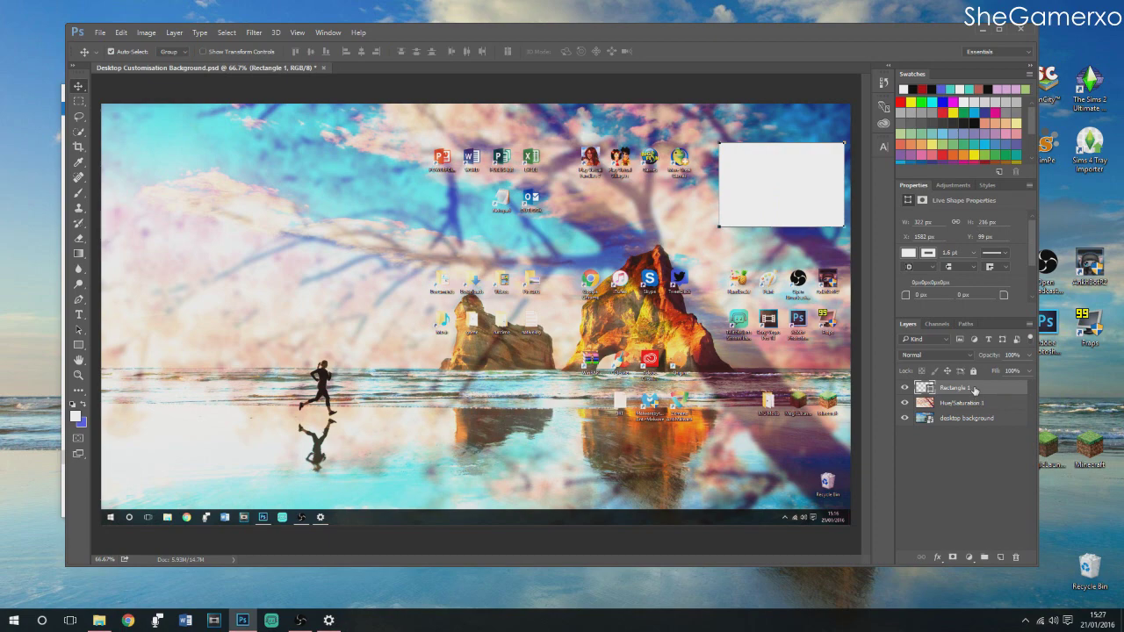
Add a pale pink-purple Stroke effect and a Color Overlay effect to the rectangle layer
right_click(975, 389)
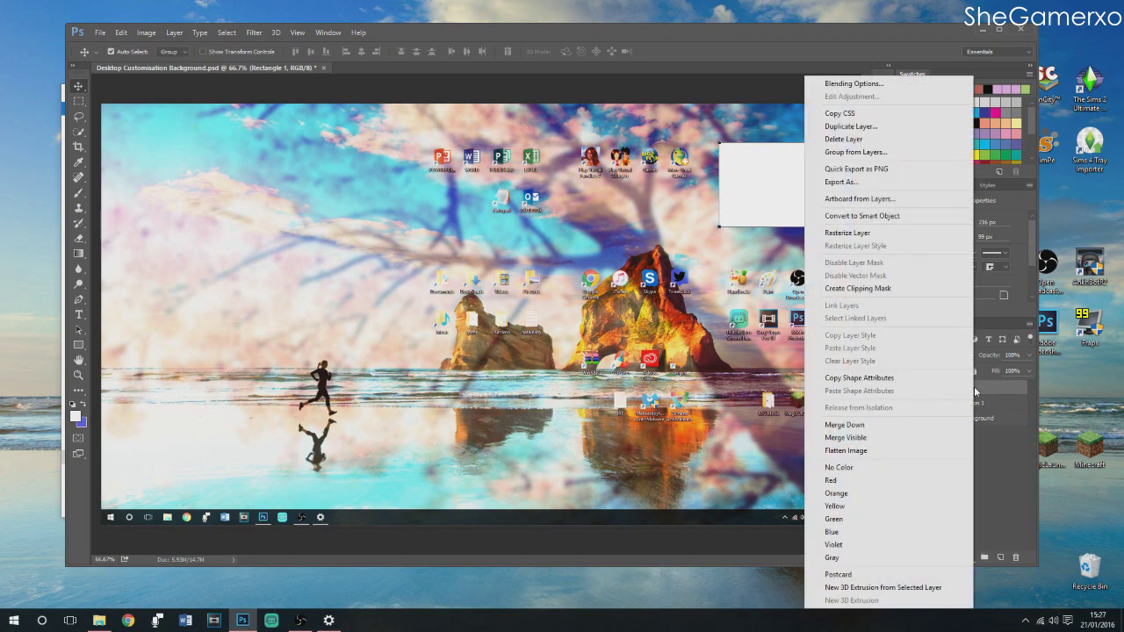
click(869, 84)
mouse_move(756, 214)
mouse_down()
mouse_move(408, 199)
mouse_move(269, 144)
mouse_up()
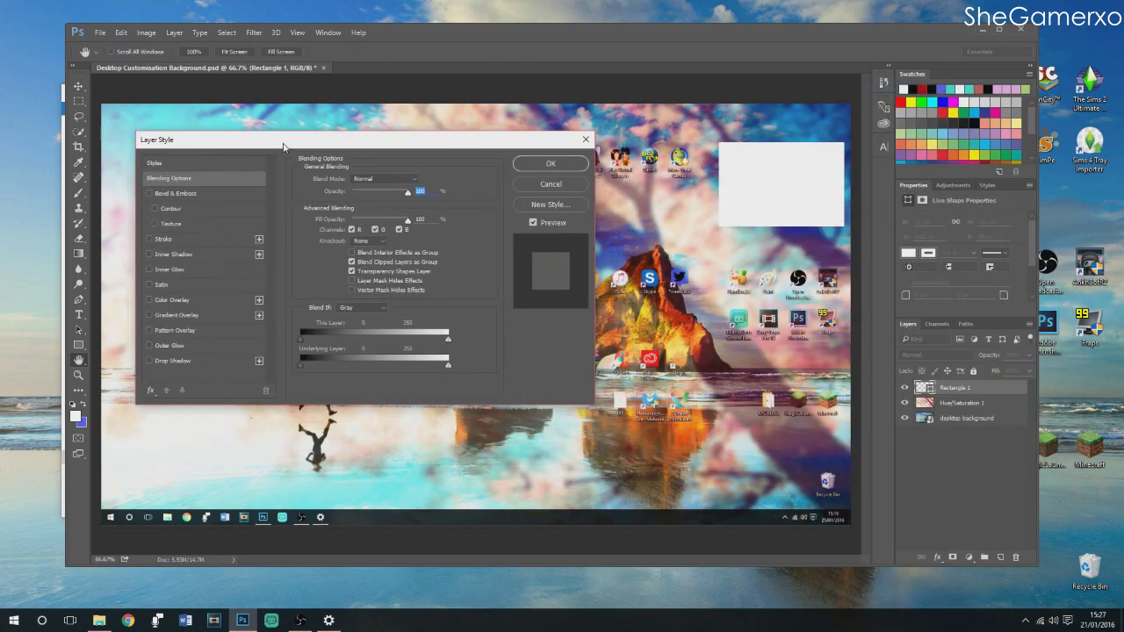
click(174, 238)
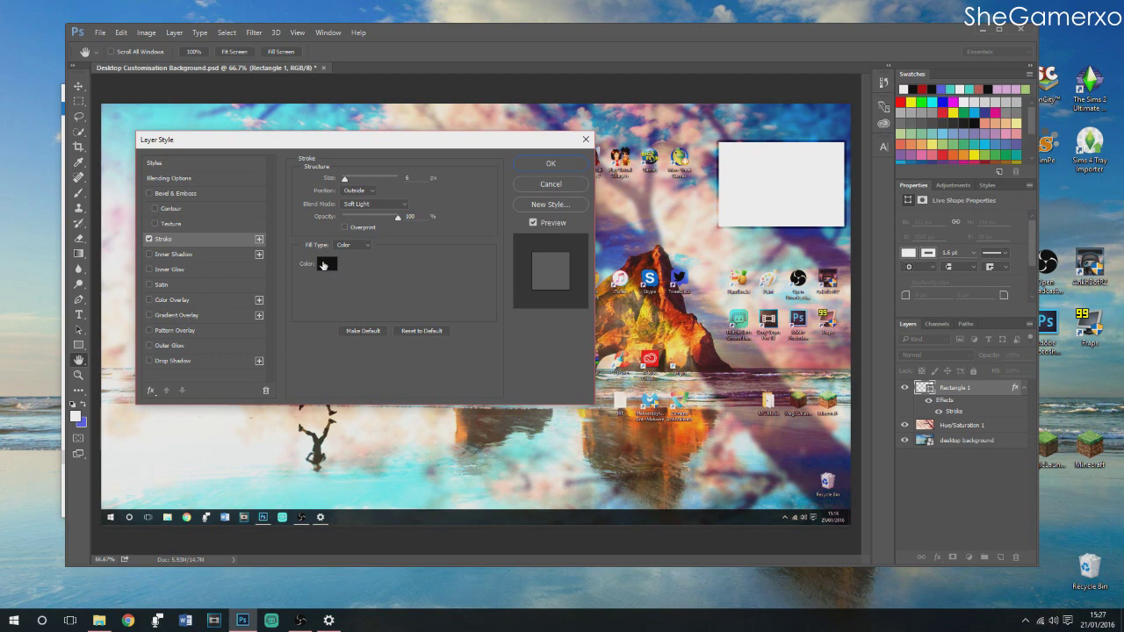
click(323, 264)
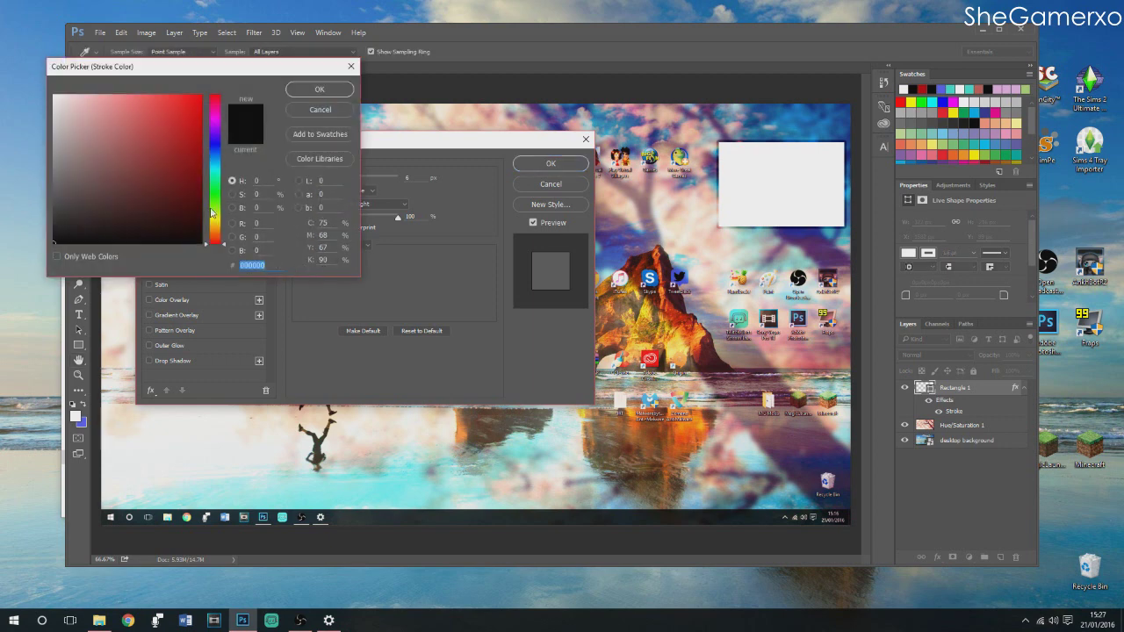
drag(211, 241, 213, 123)
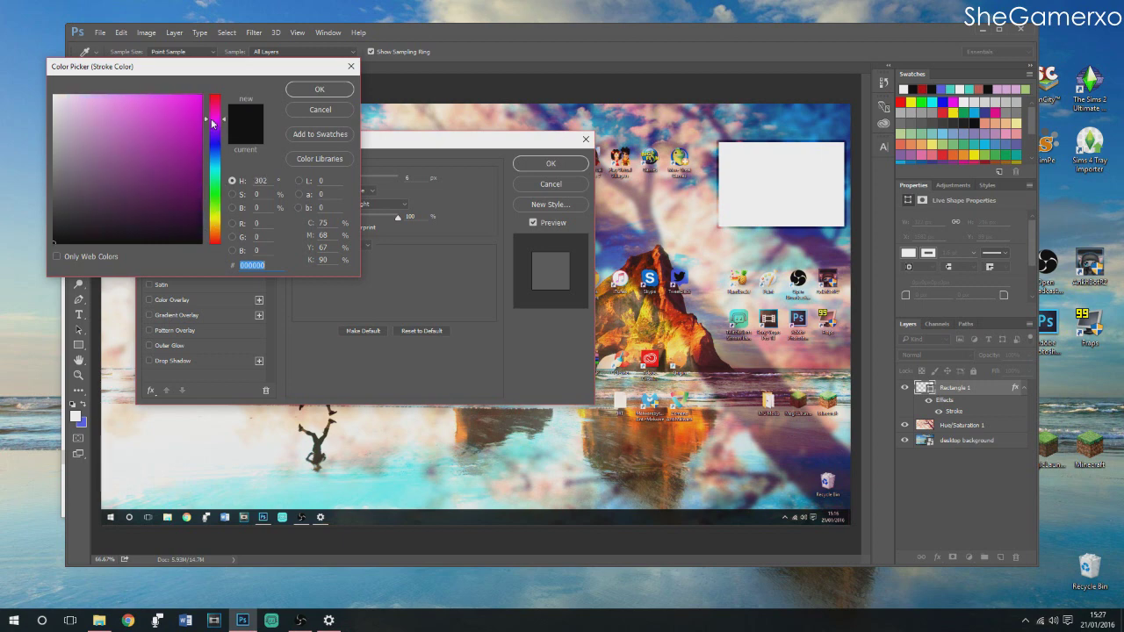
drag(76, 111, 65, 97)
key(Return)
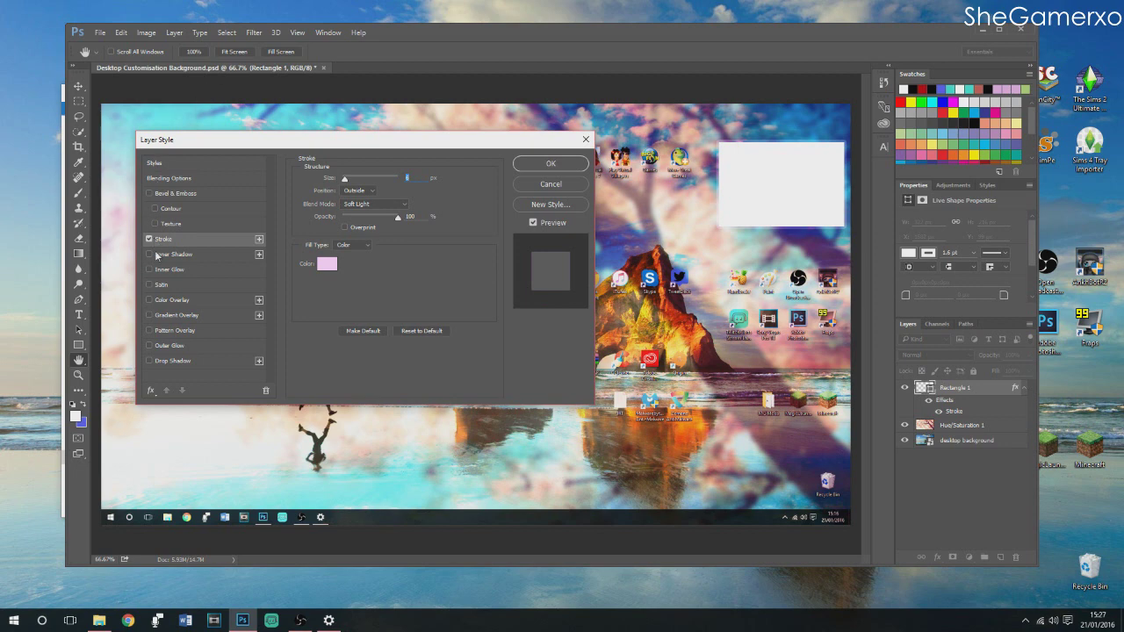
click(179, 303)
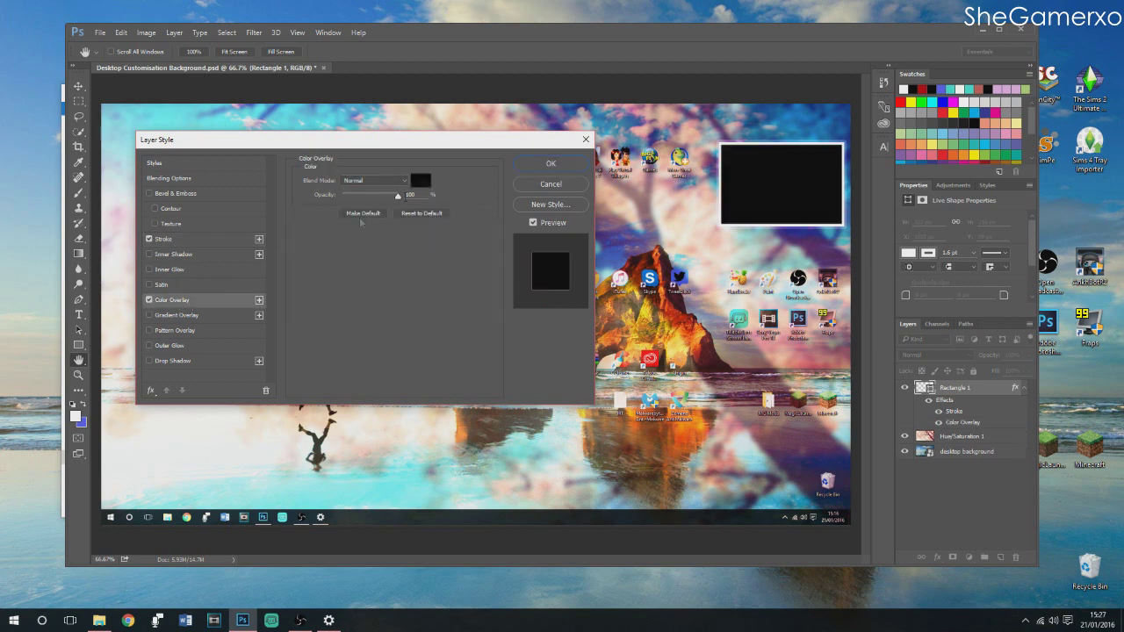
click(571, 164)
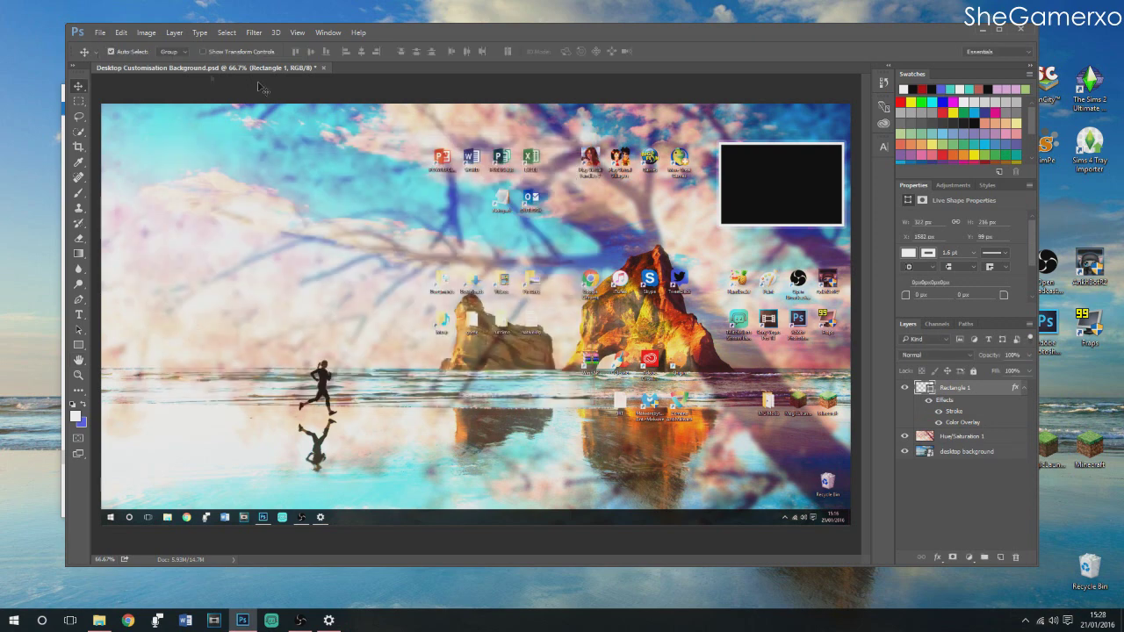
Set the rectangle shape's own outline stroke to no colour
click(79, 347)
click(216, 51)
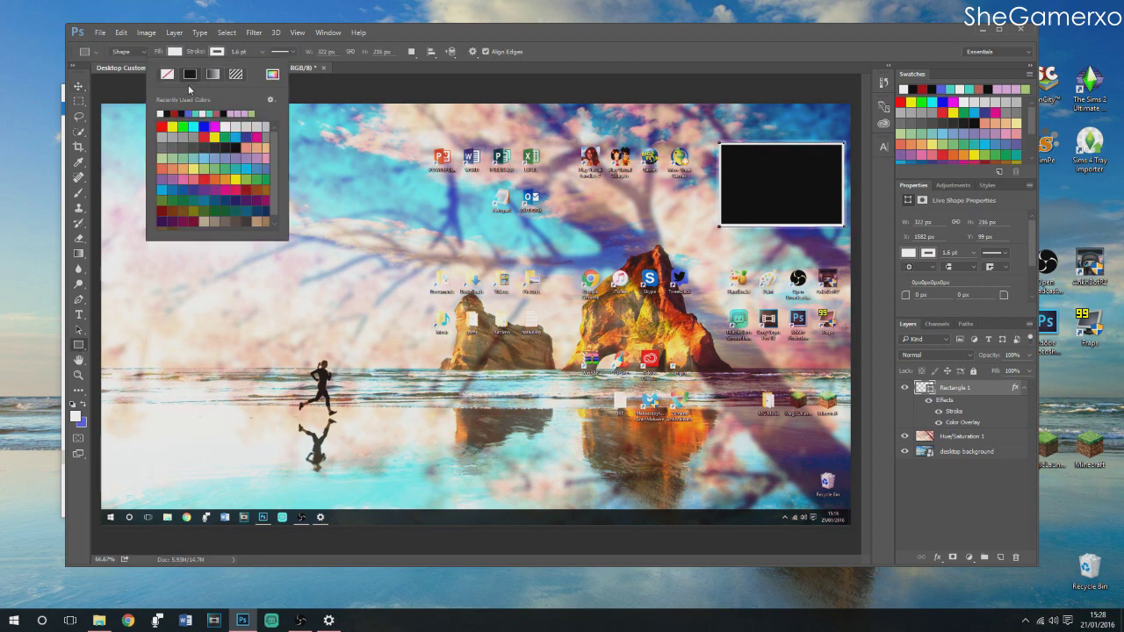
click(166, 74)
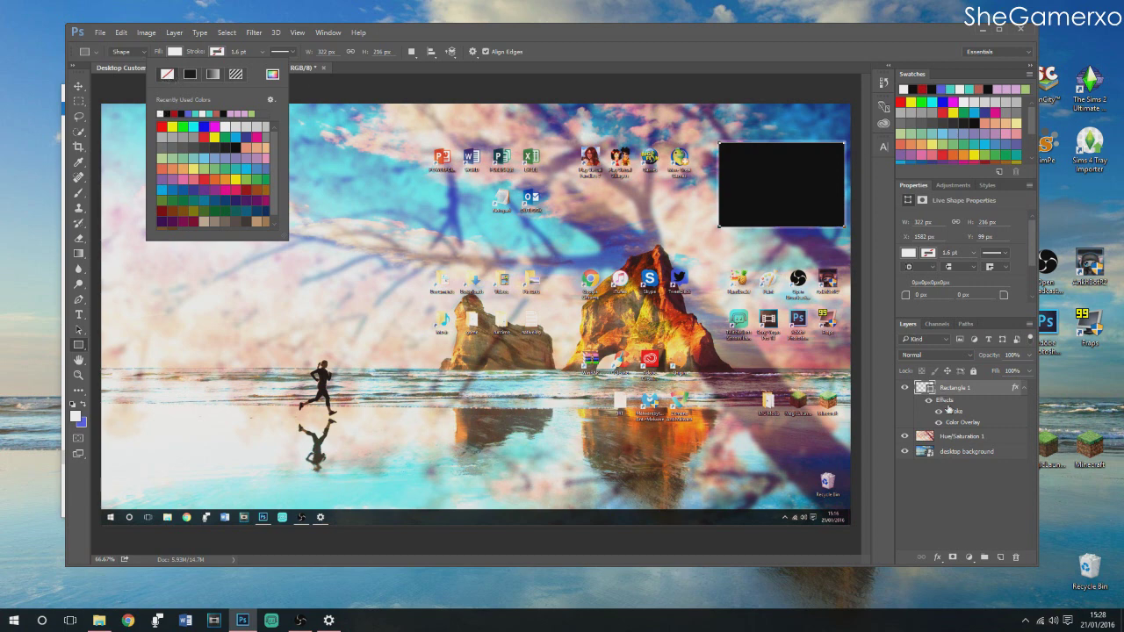
click(986, 393)
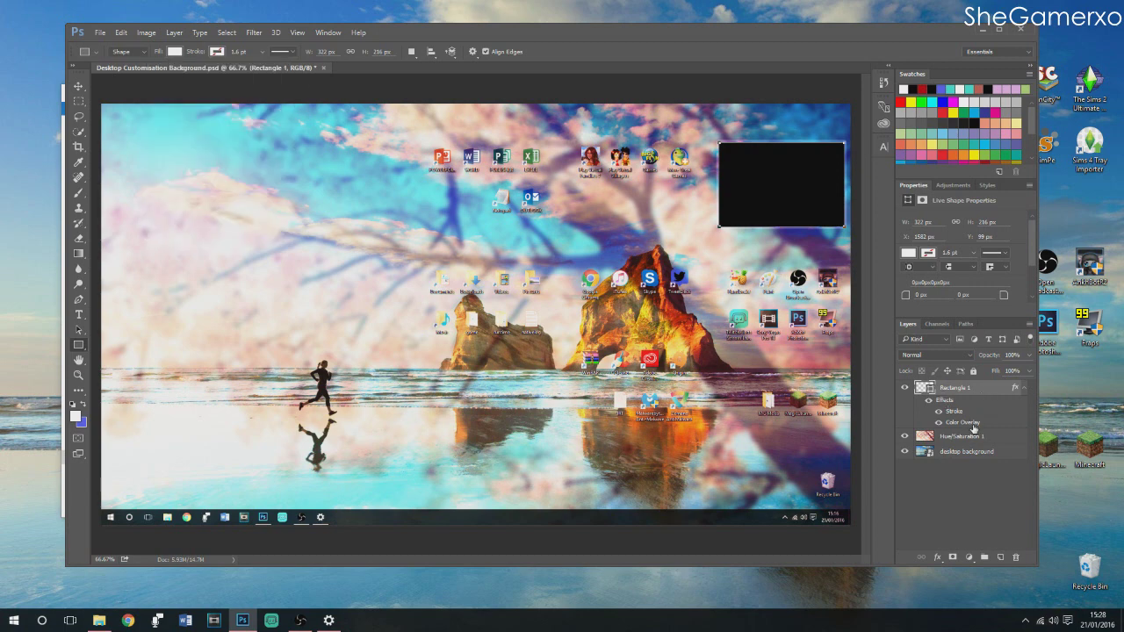
Change the rectangle's Color Overlay to pale pink-purple f9c9ff at 30% opacity
double_click(973, 428)
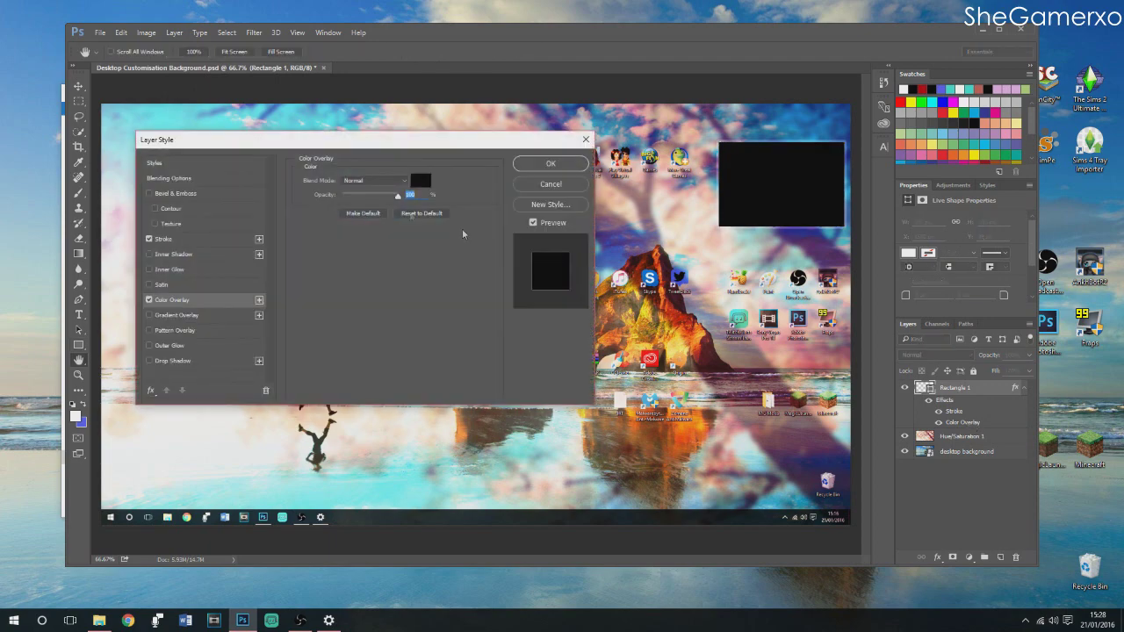
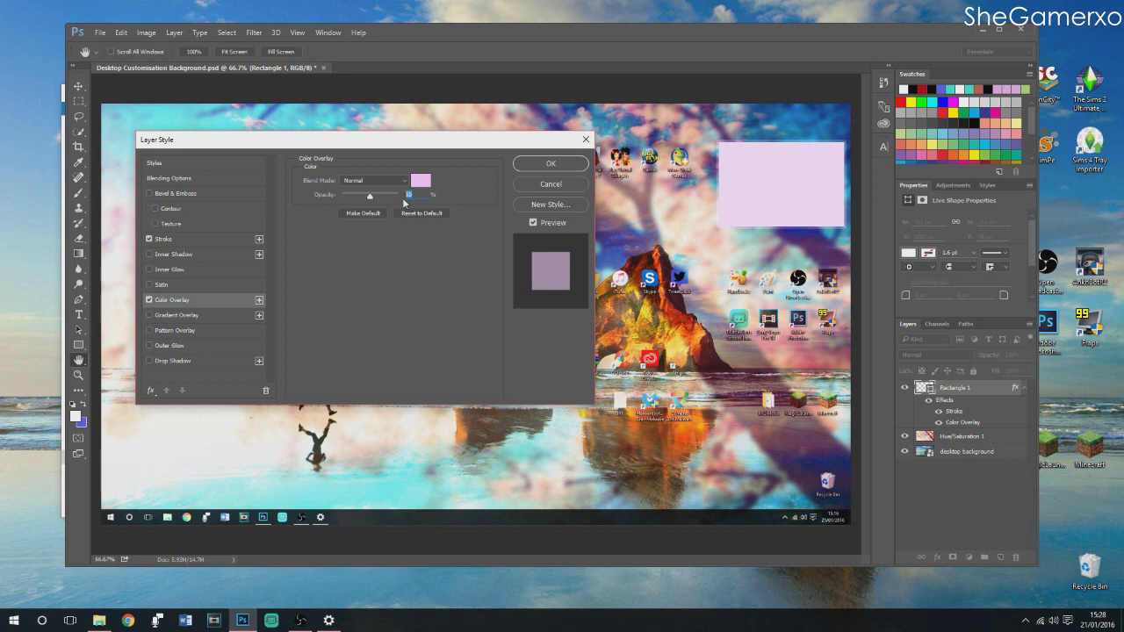
text(30)
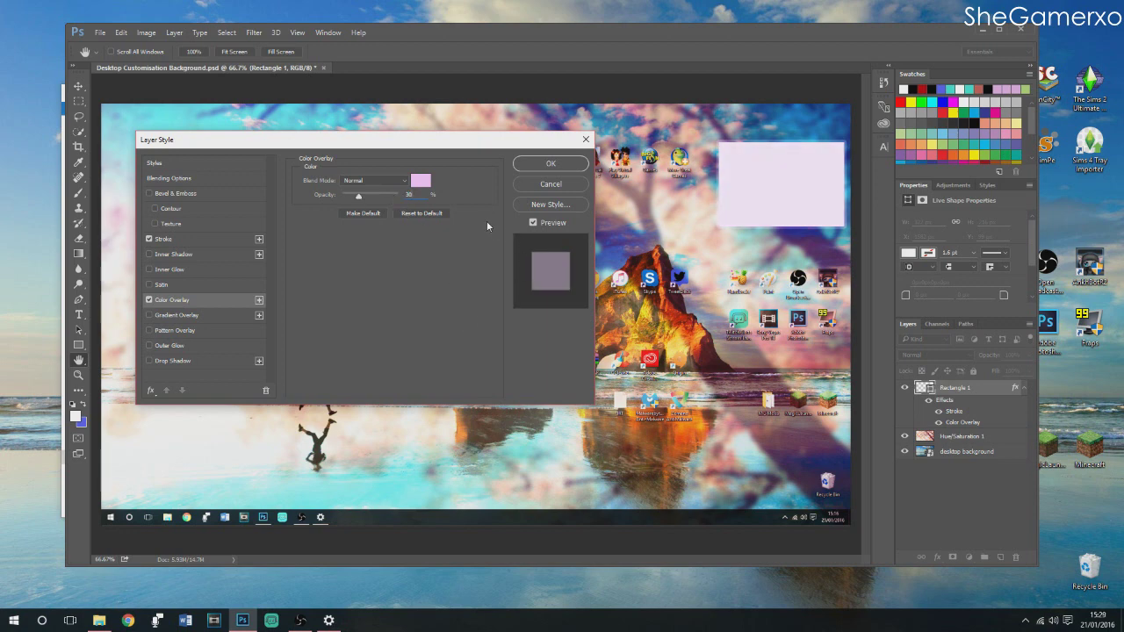
click(551, 163)
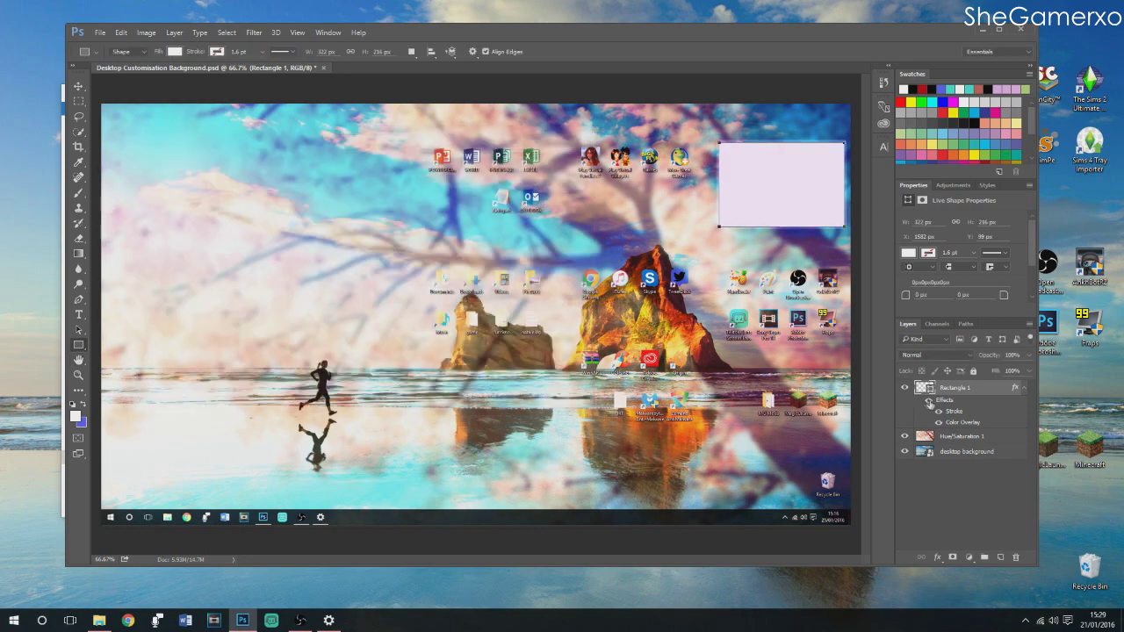
Set the blend mode of the blurred cherry blossom layer to Normal
click(962, 437)
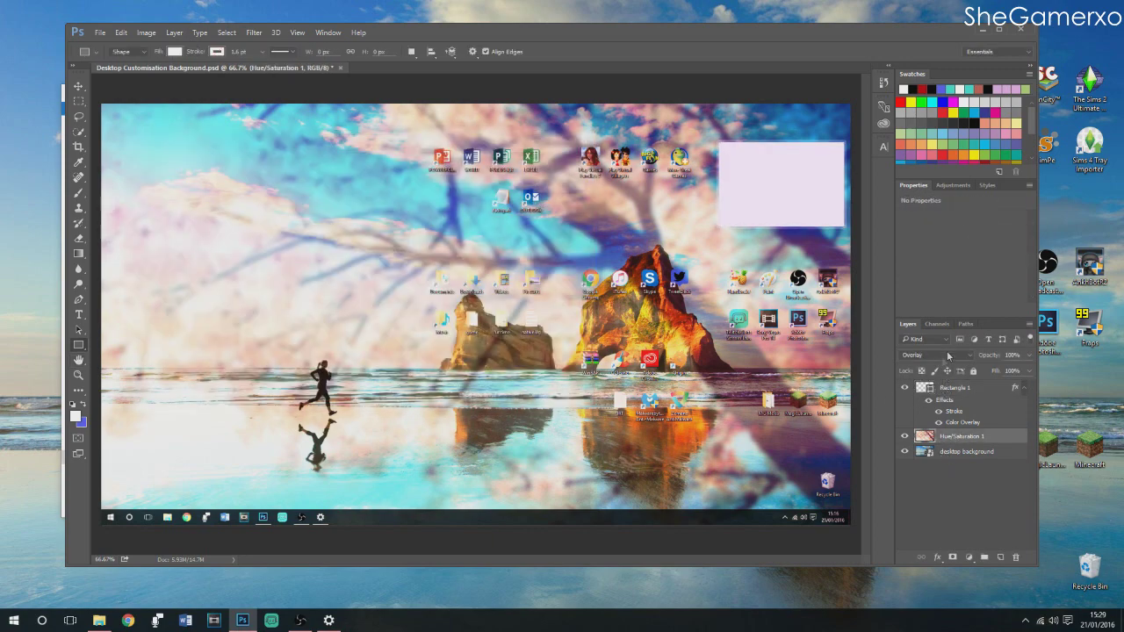
click(941, 357)
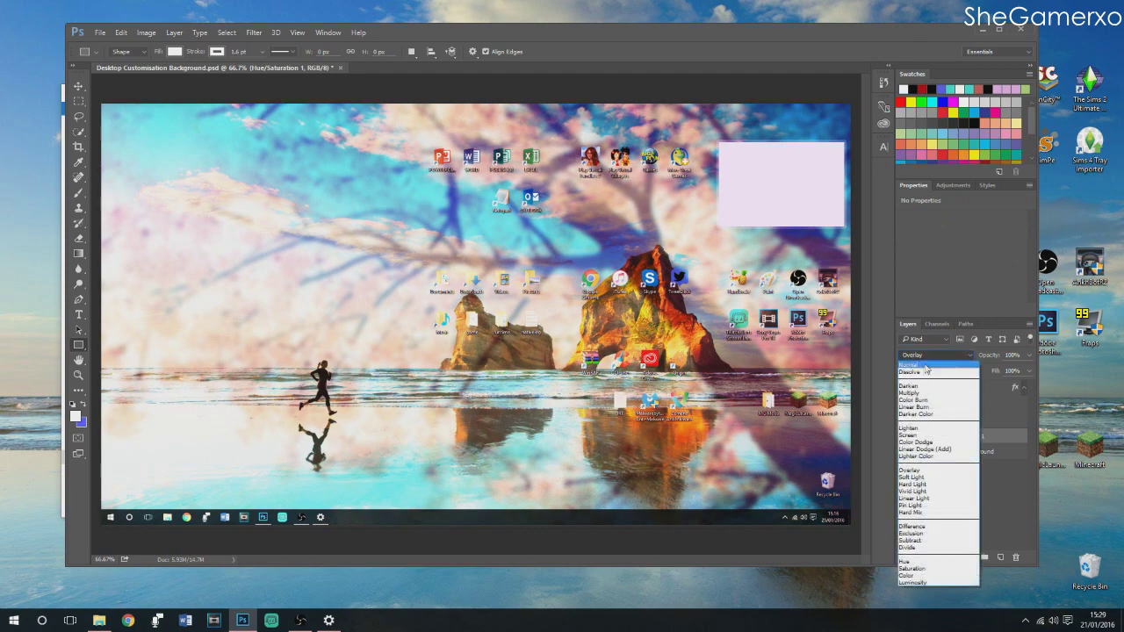
click(925, 369)
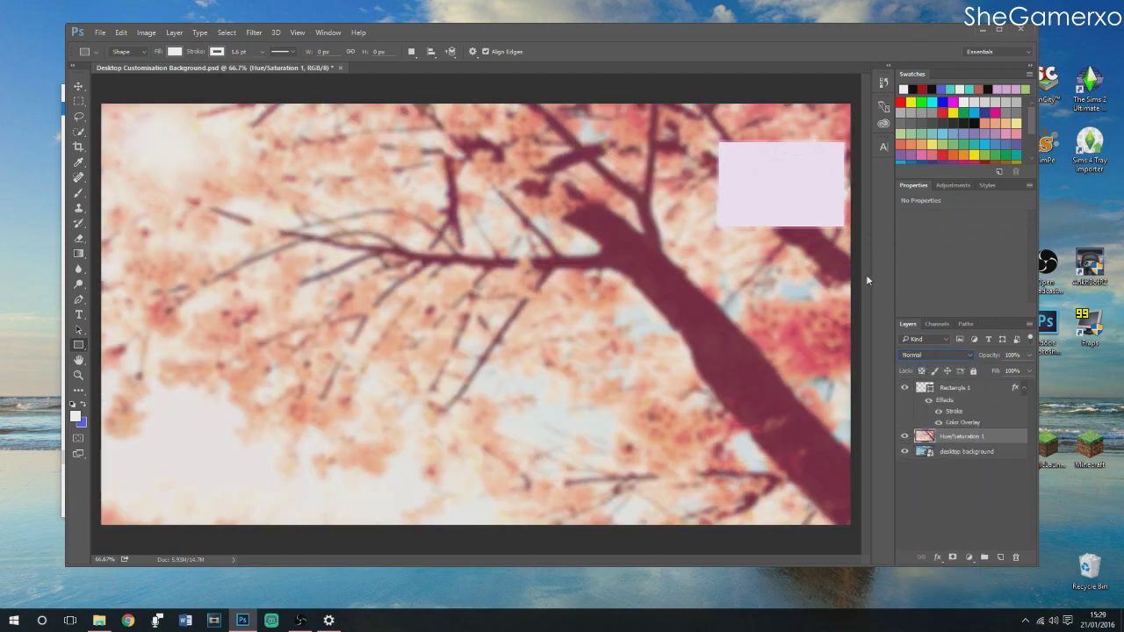
Recolour the rectangle's Color Overlay to peach f7dac9 sampled from the cherry blossom image
double_click(966, 423)
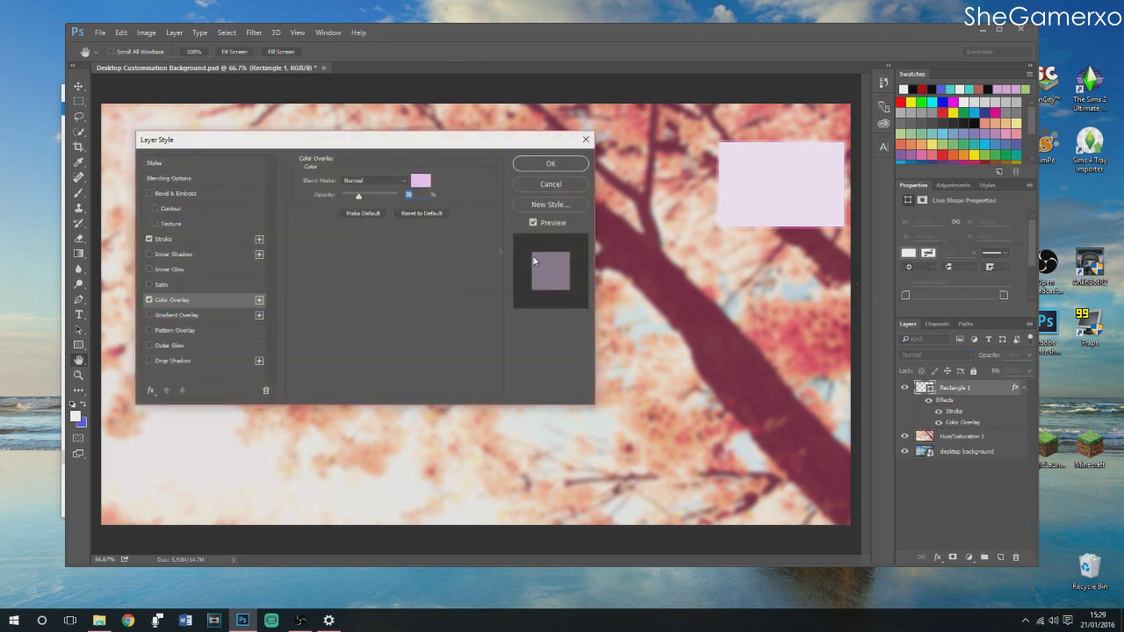
click(420, 180)
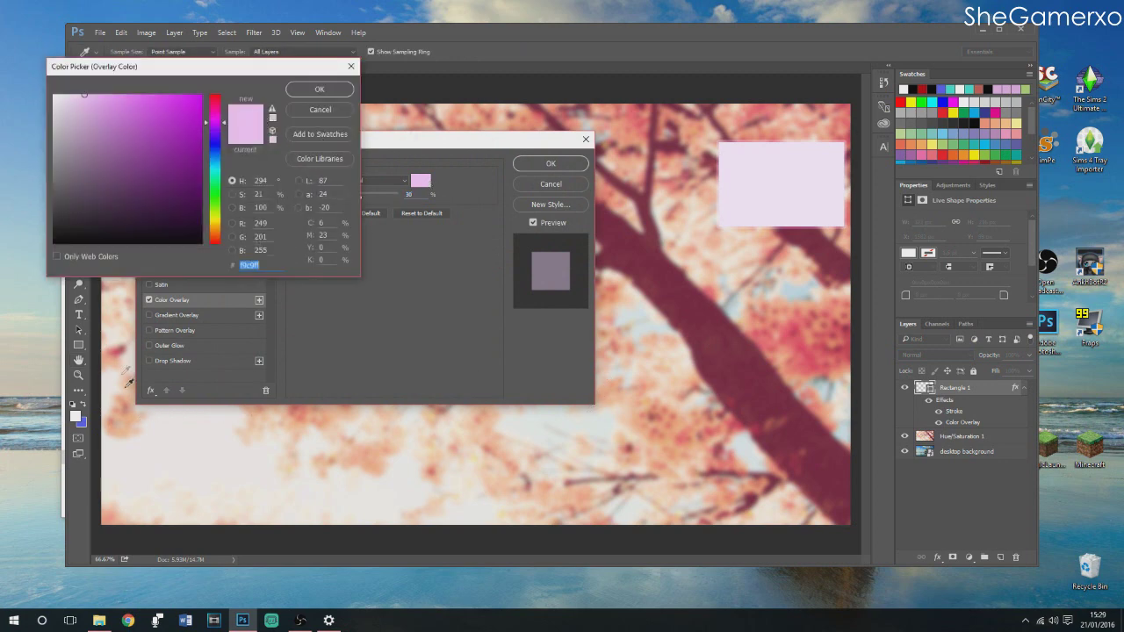
click(122, 331)
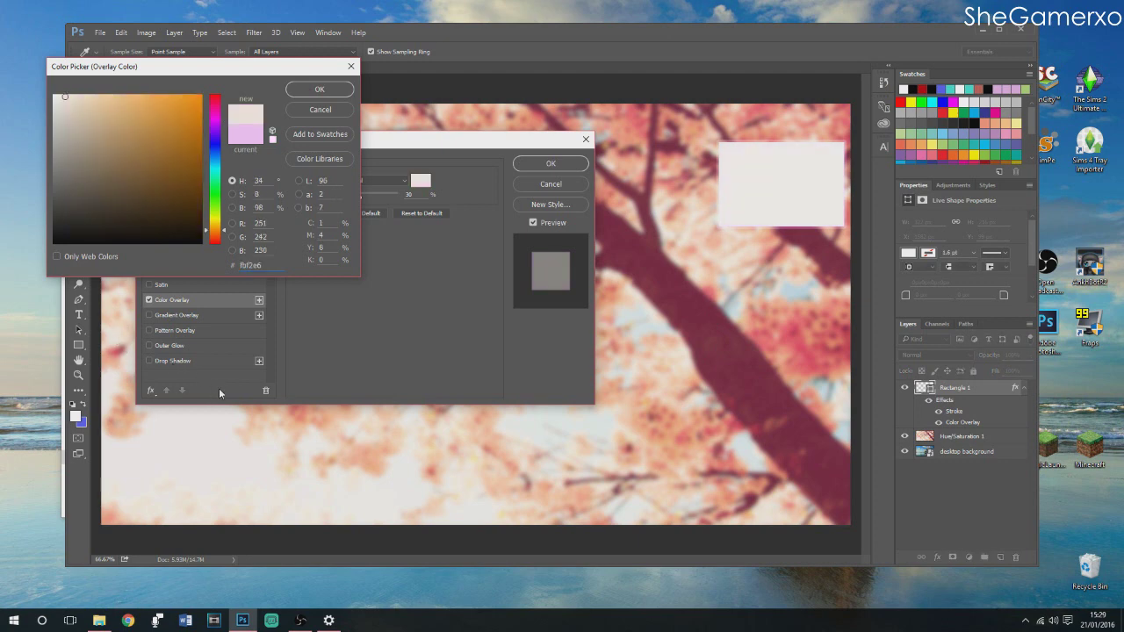
click(123, 395)
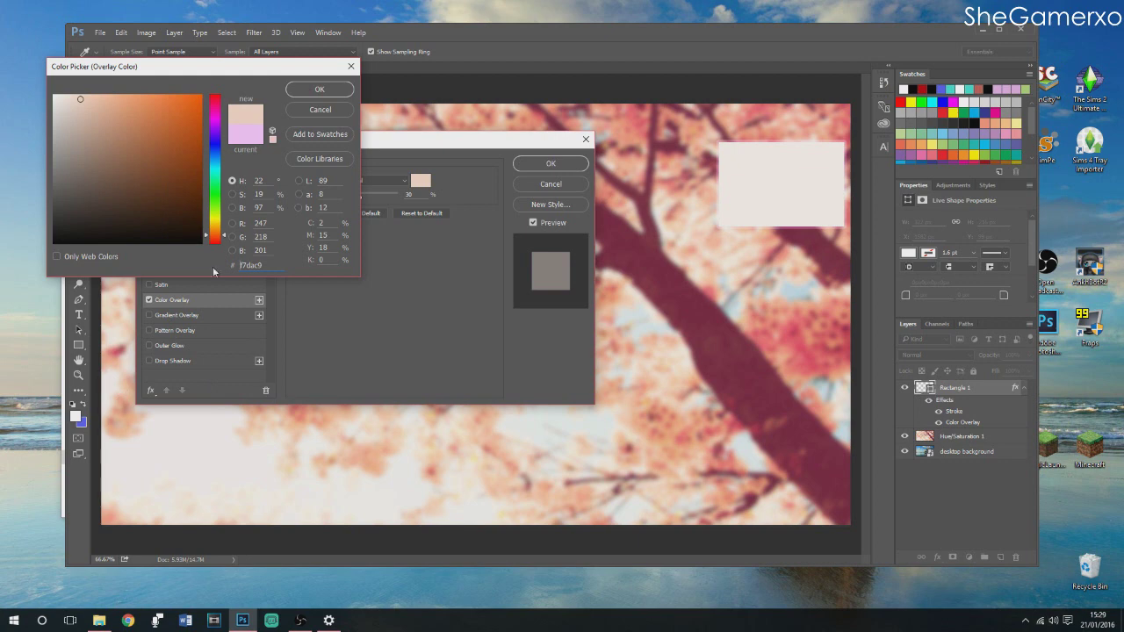
click(319, 89)
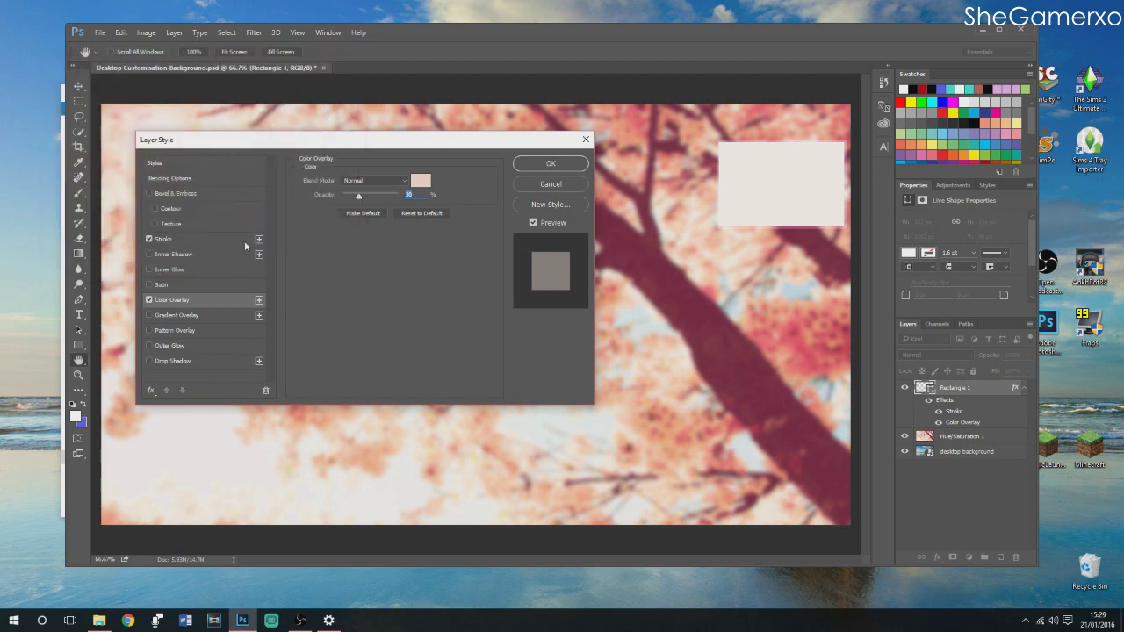
Try the Overlay and Screen blend modes on the rectangle's Stroke effect and return it to Soft Light
click(174, 239)
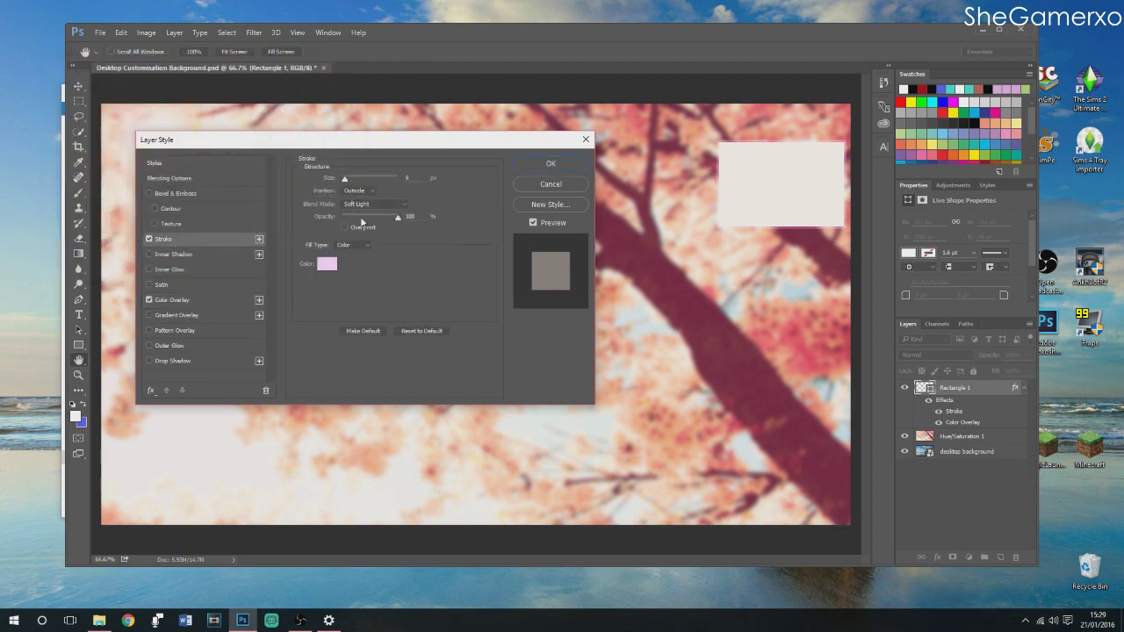
click(384, 205)
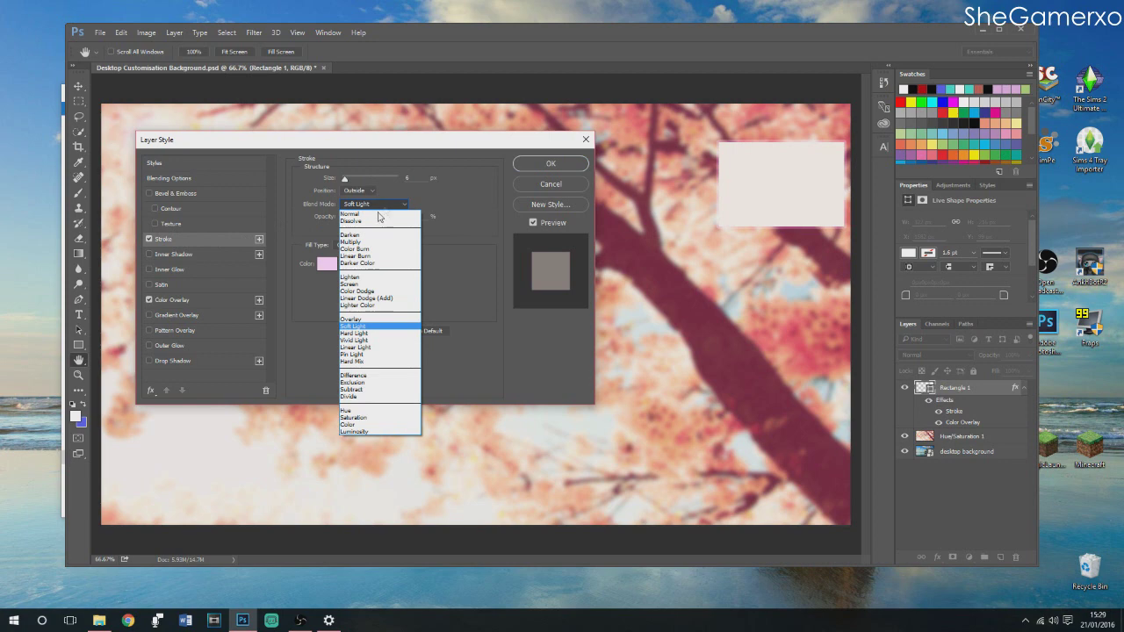
click(360, 321)
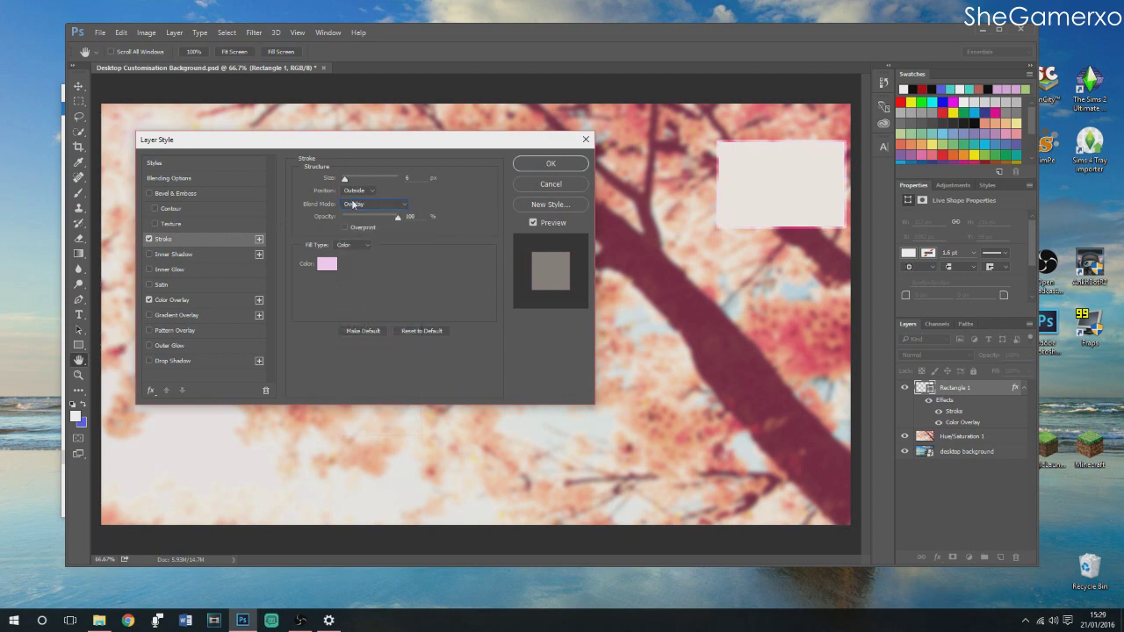
click(355, 204)
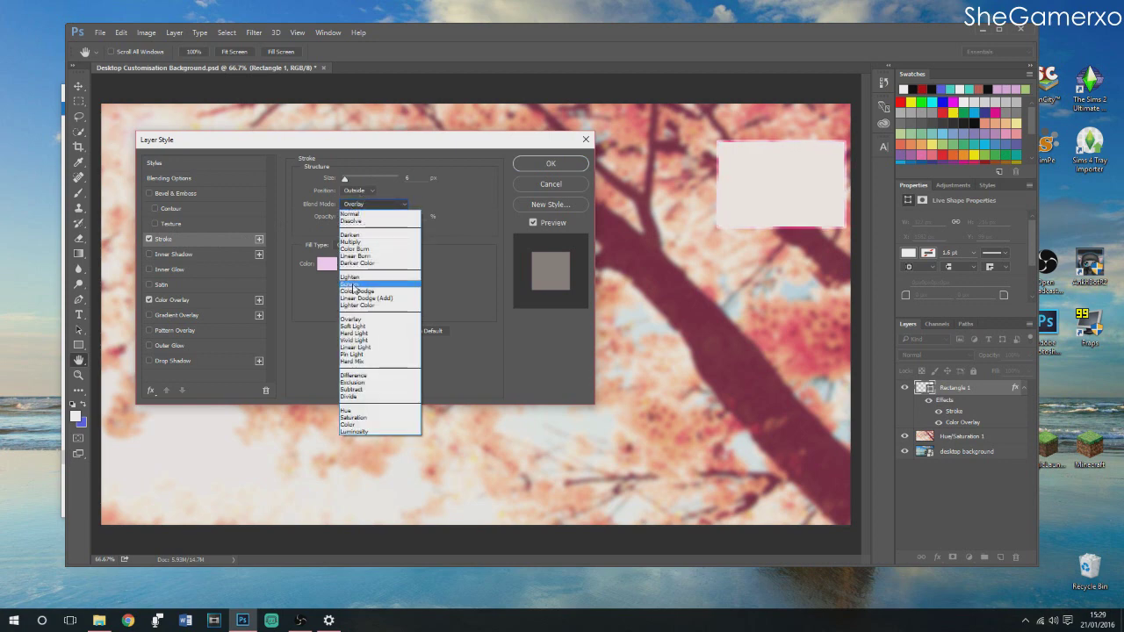
click(355, 279)
click(360, 205)
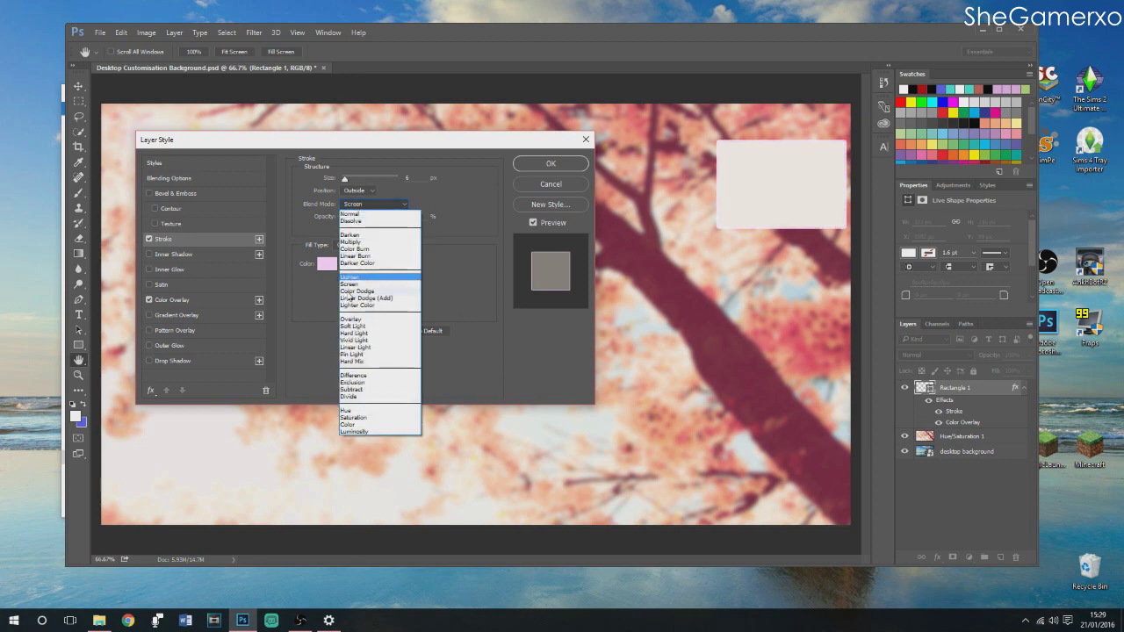
click(368, 327)
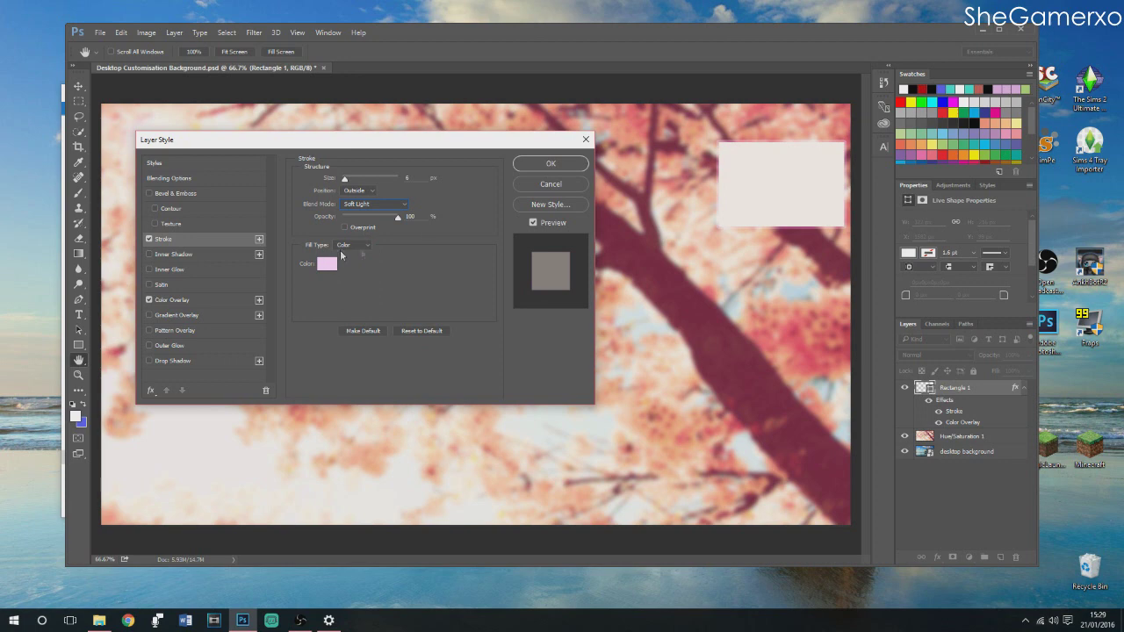
Confirm the rectangle's layer style and set the blurred cherry blossom layer's blend mode to Overlay, trying Soft Light first
click(550, 163)
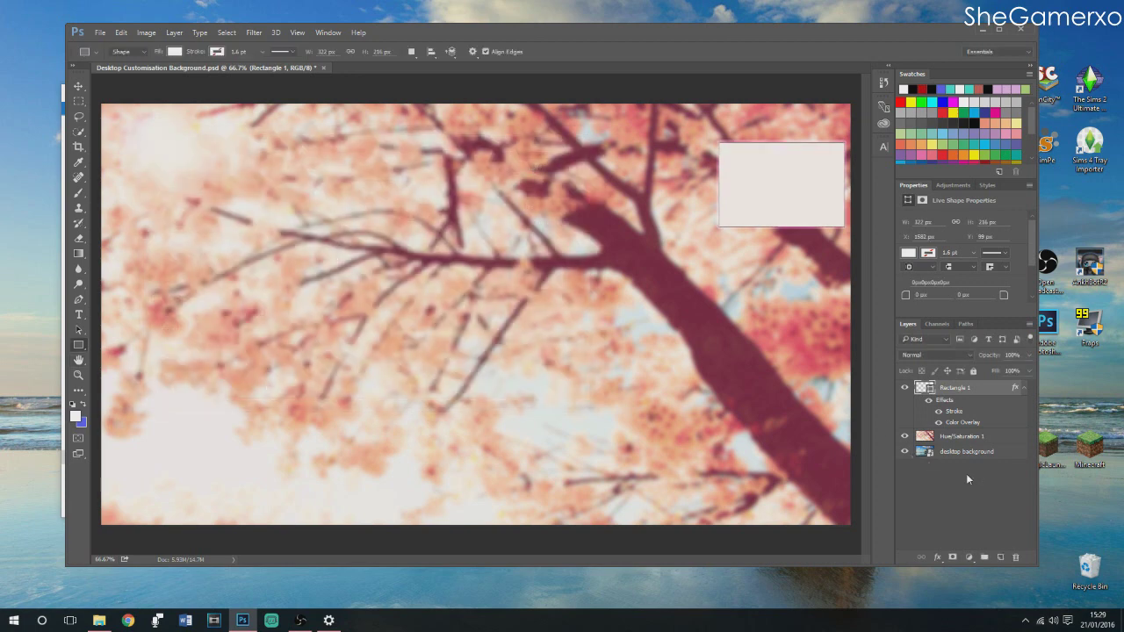
click(973, 439)
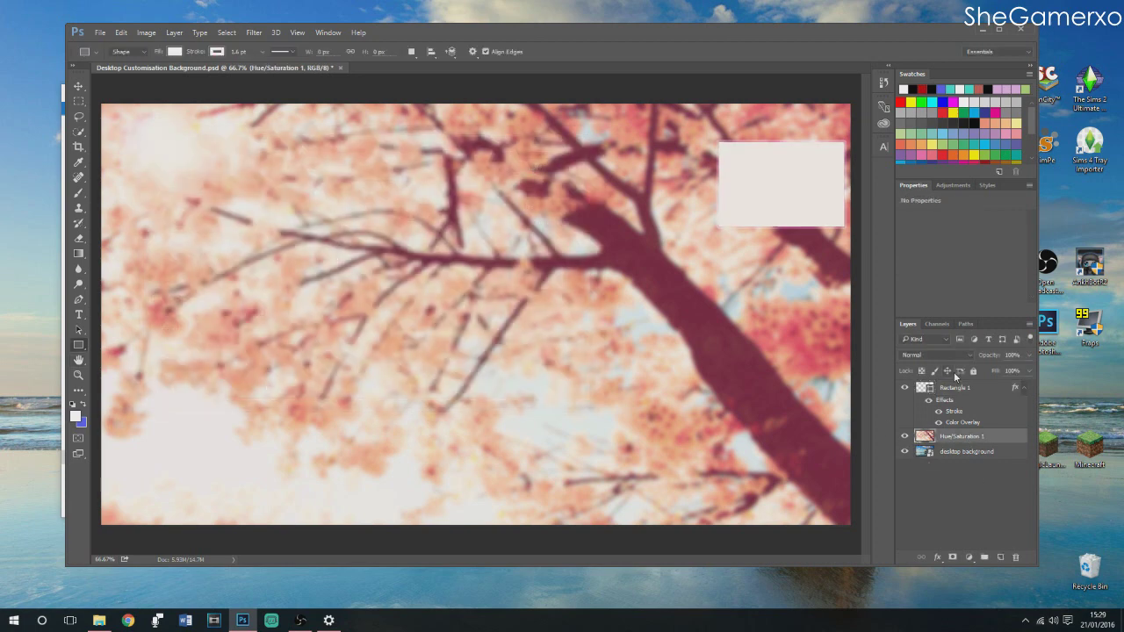
click(947, 355)
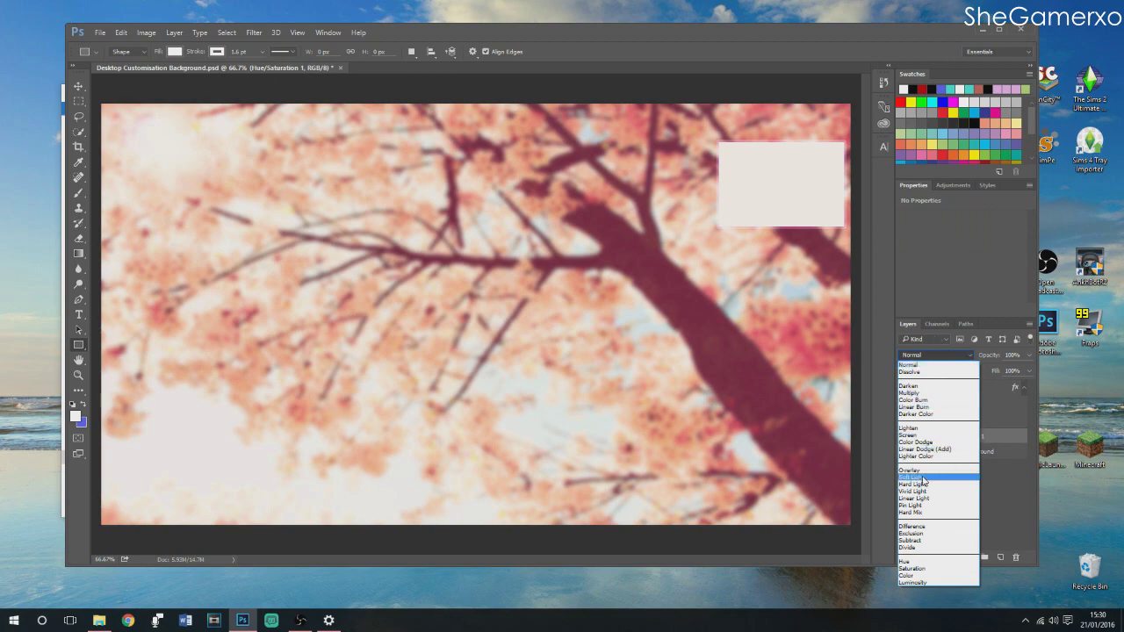
click(923, 479)
click(944, 357)
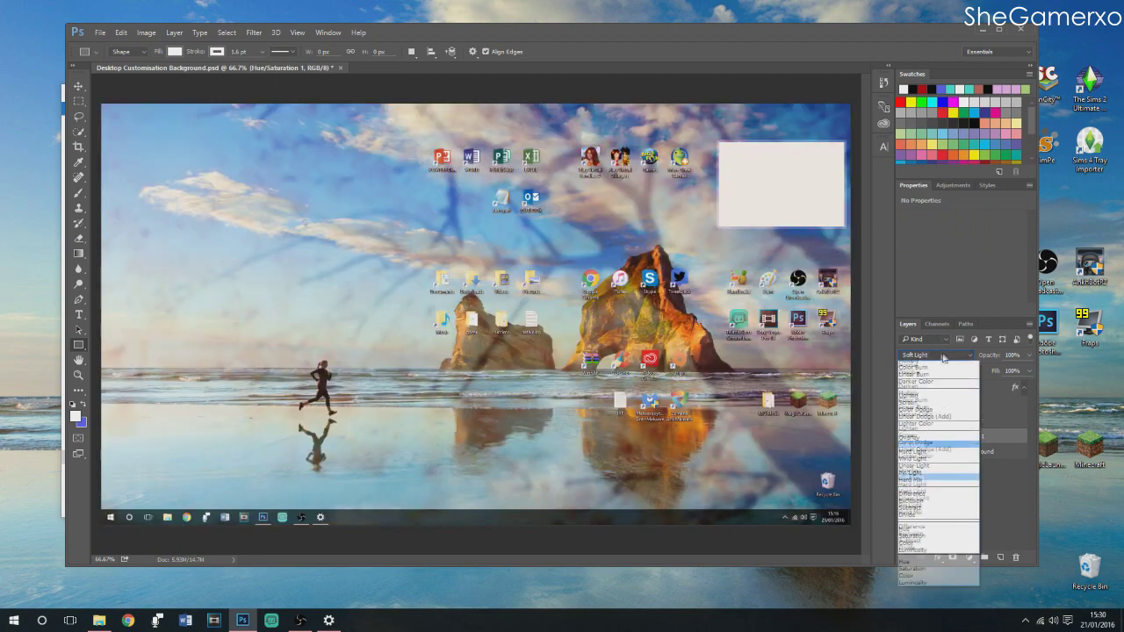
click(922, 472)
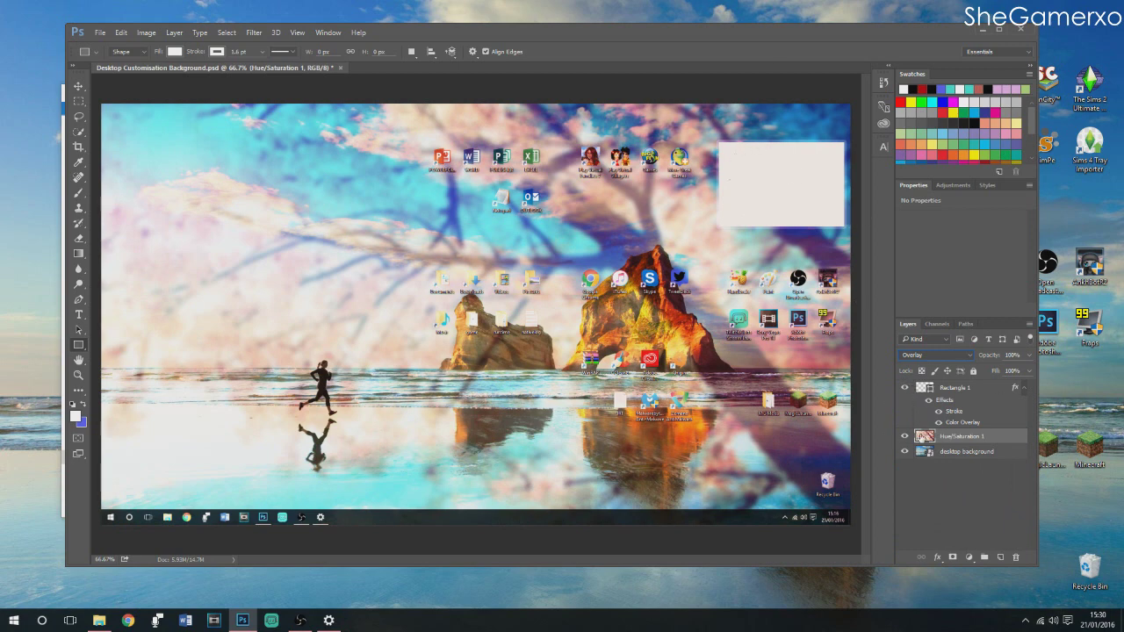
Toggle the rectangle layer's visibility to compare the box with the desktop icons beneath it
click(905, 388)
click(907, 392)
click(907, 392)
click(907, 391)
click(905, 389)
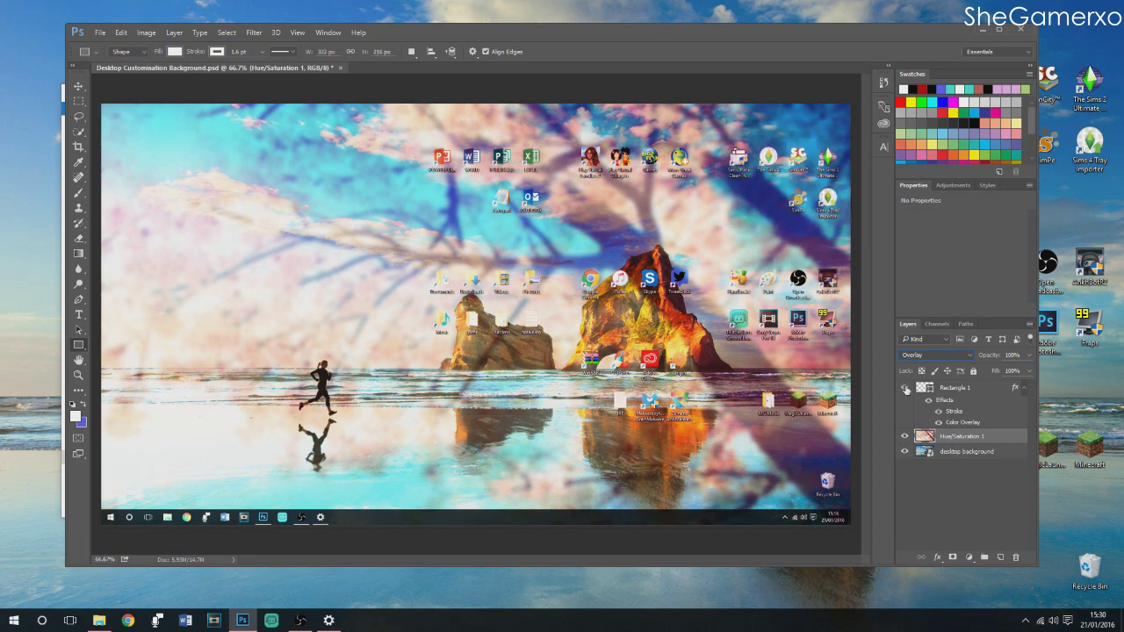
click(905, 389)
Duplicate the rectangle layer and move the copy over the games icon group to its left, at about X 1210, Y 99 px
click(972, 388)
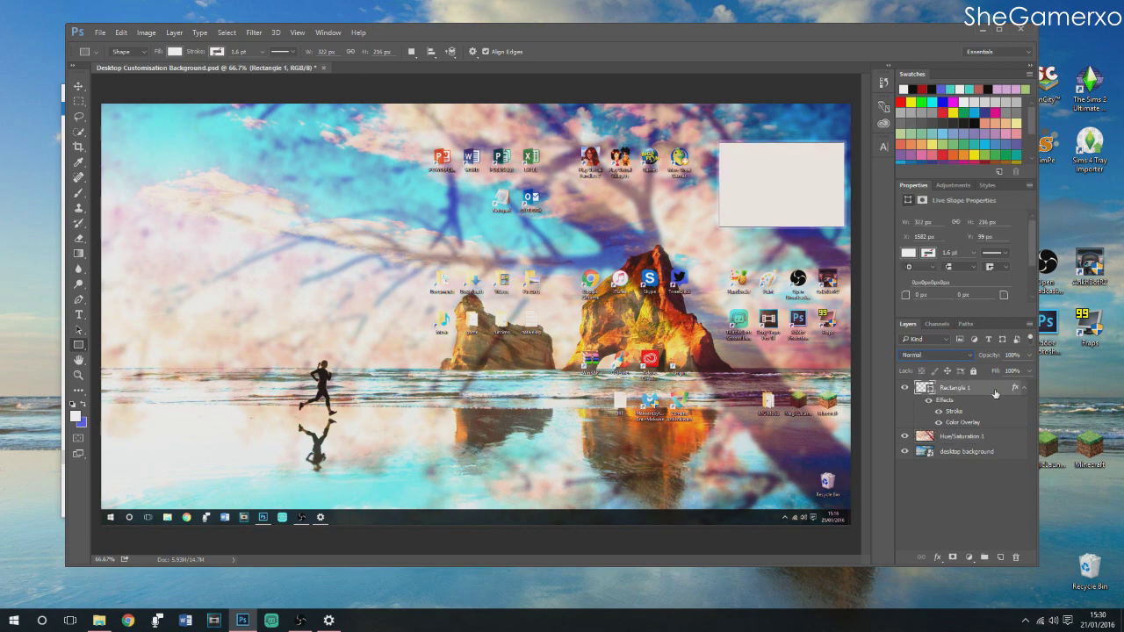
right_click(996, 394)
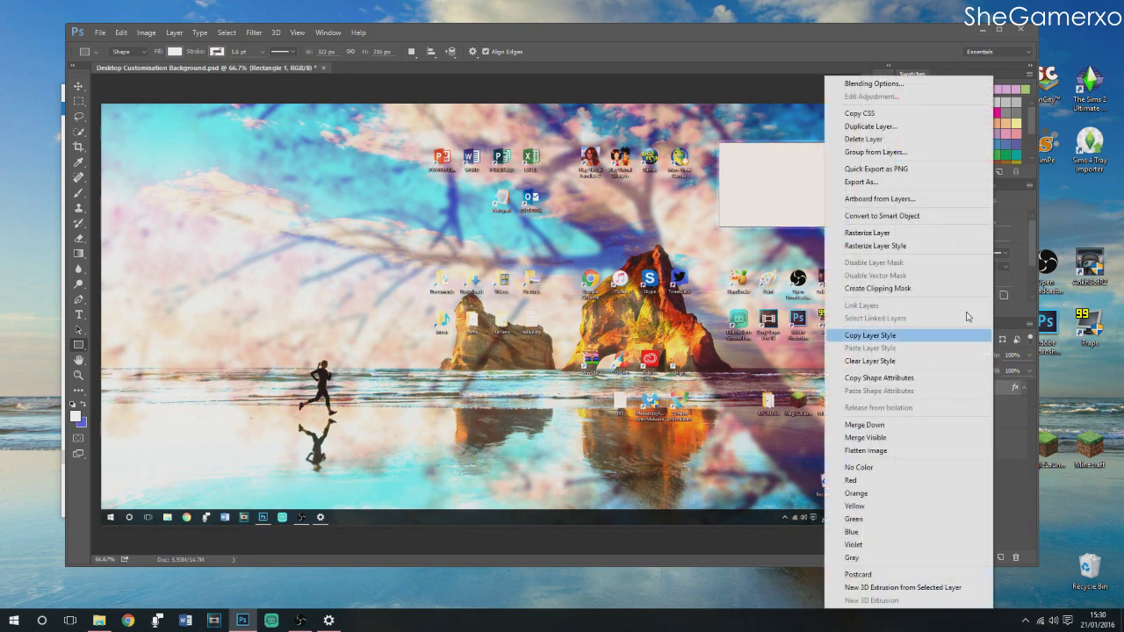
click(870, 126)
click(485, 132)
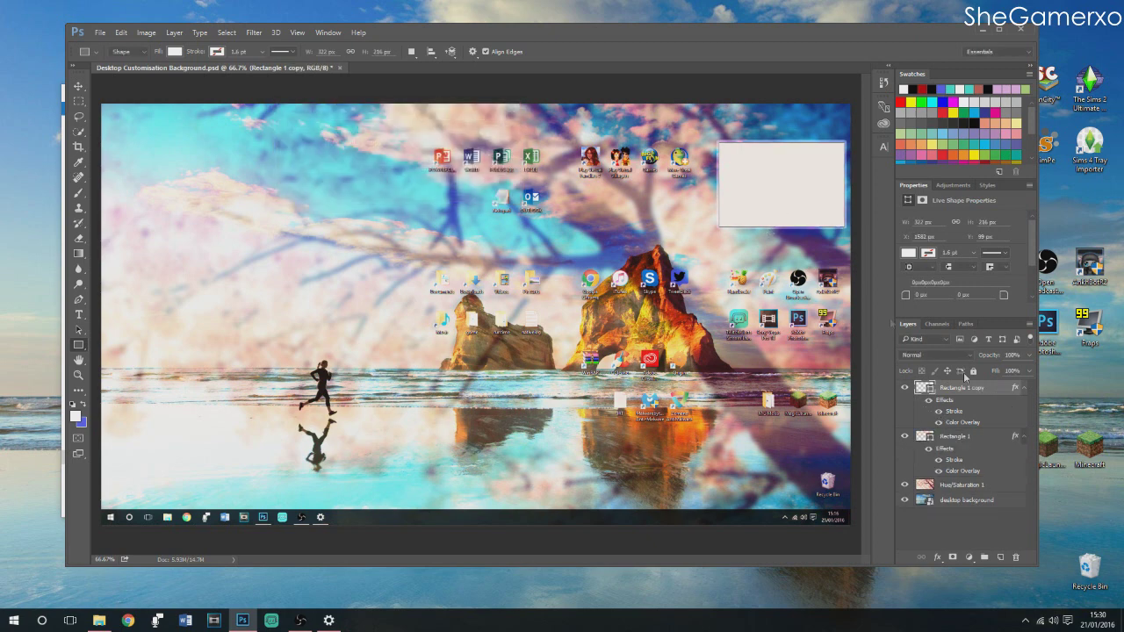
key(v)
drag(764, 219, 632, 219)
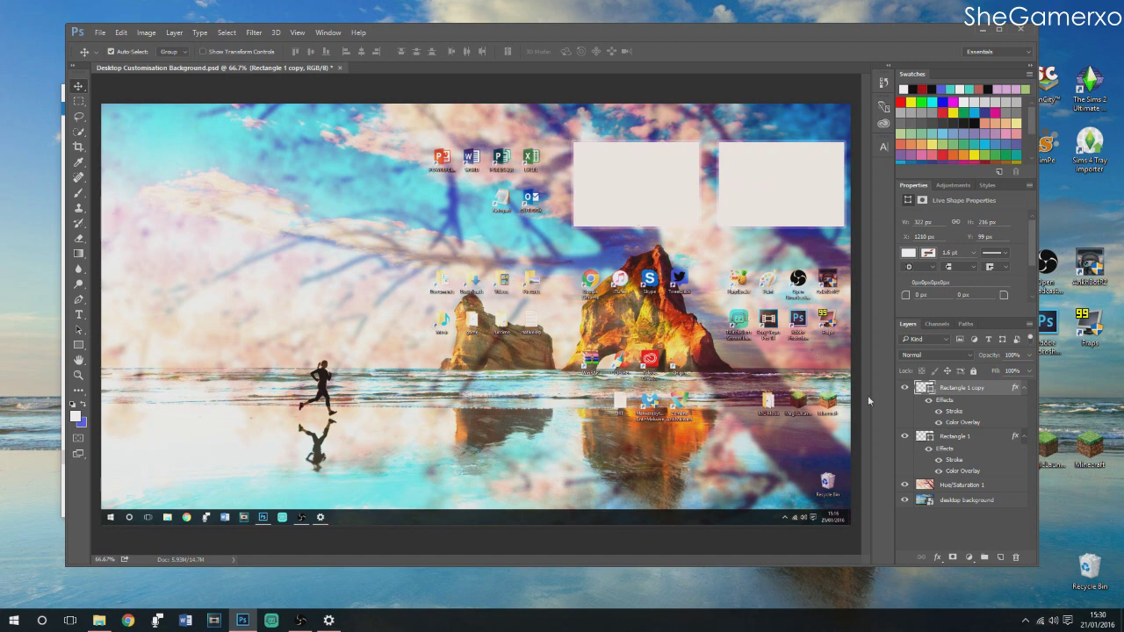
Duplicate the second box and place the copy over the Office icons, aligned in the top row with a 0.42 cm gap
right_click(974, 393)
click(876, 131)
key(Return)
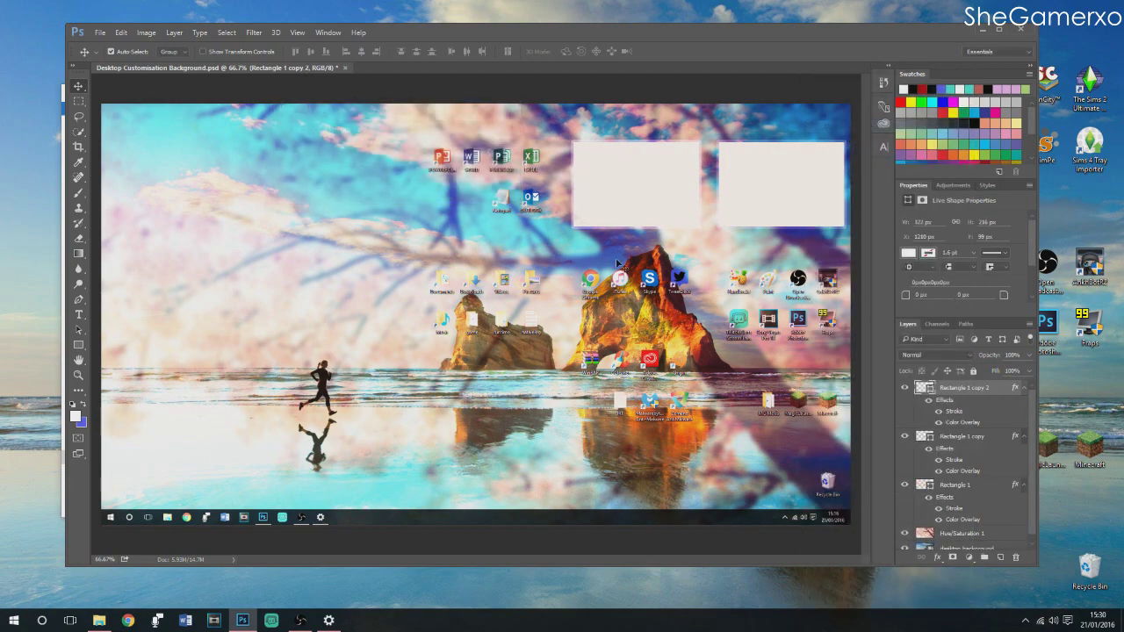
drag(643, 197, 497, 199)
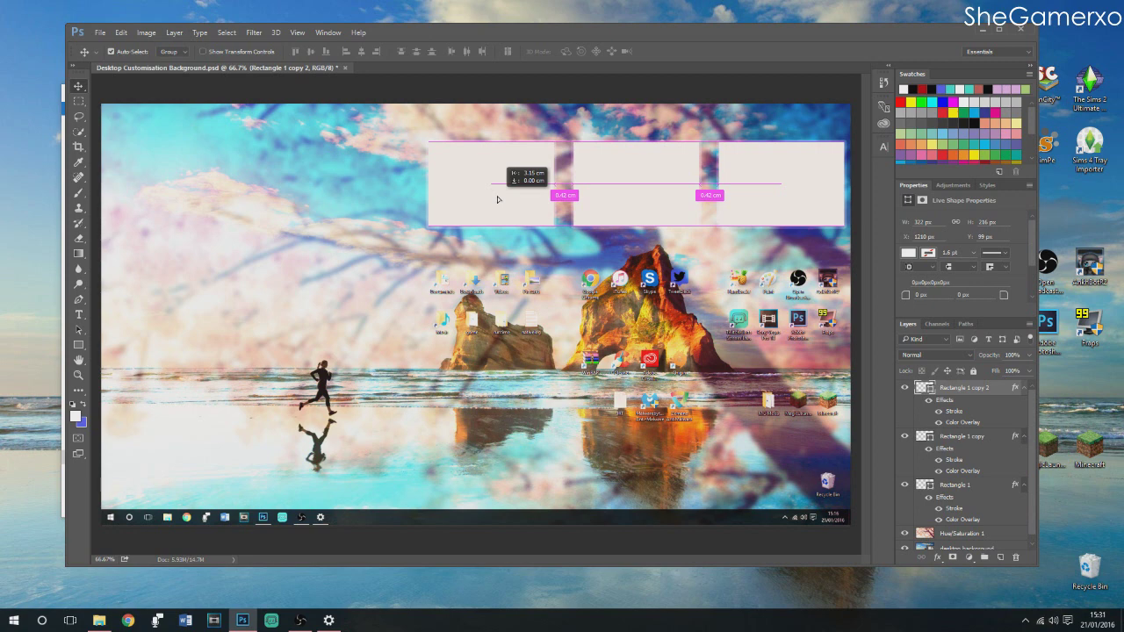
drag(497, 199, 497, 202)
Duplicate the third box and place the copy directly below it over the folder icons, at about X 838, Y 409 px
right_click(973, 391)
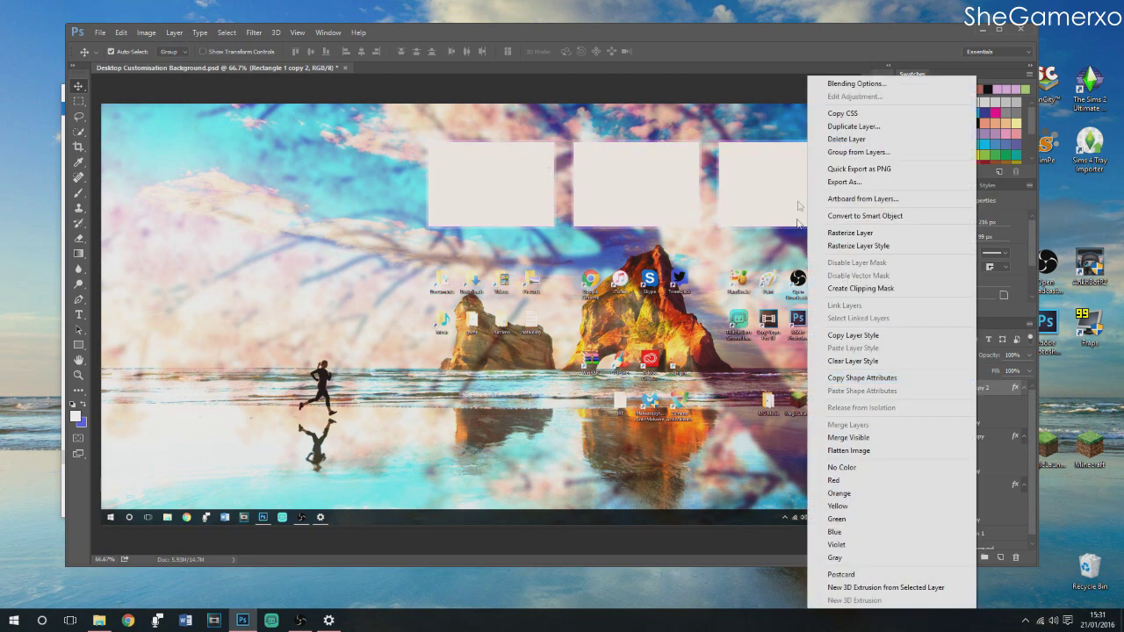
click(847, 126)
click(502, 141)
drag(510, 185, 520, 299)
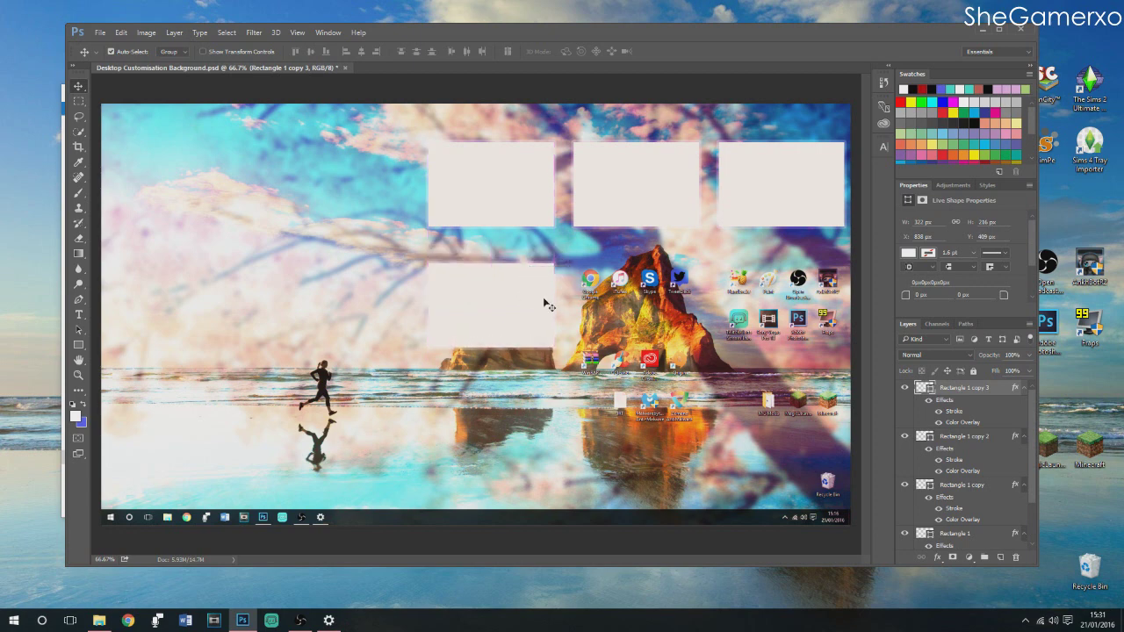
Duplicate the folder box, place the copy over the Chrome and Skype icons at about X 1210, Y 409 px, and start a free transform
right_click(986, 393)
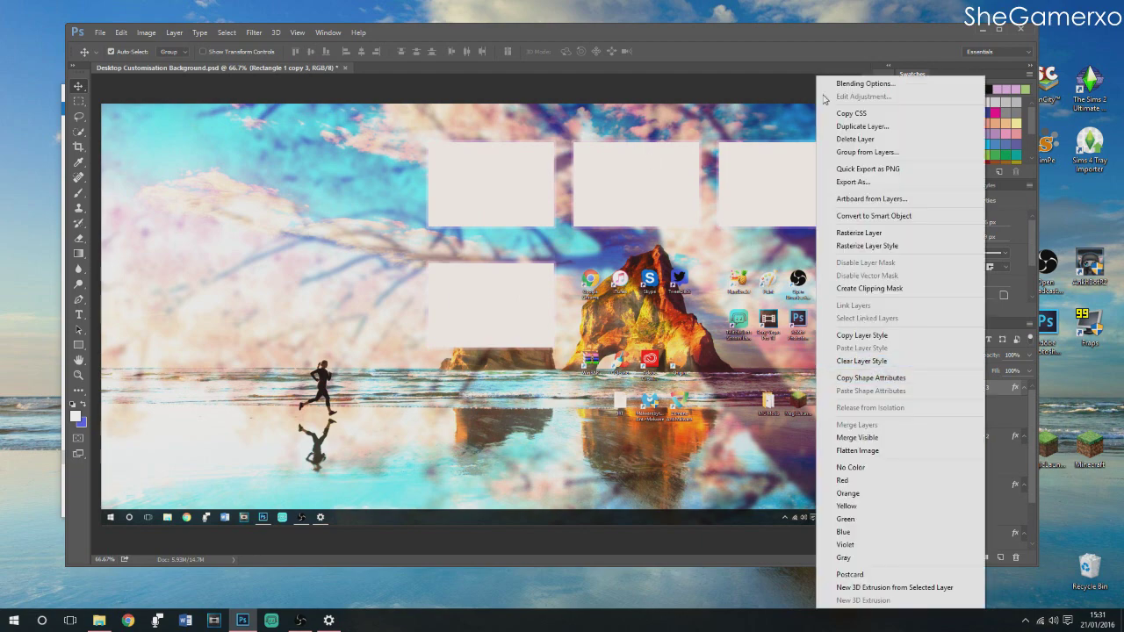
click(862, 126)
click(503, 137)
drag(504, 296, 653, 296)
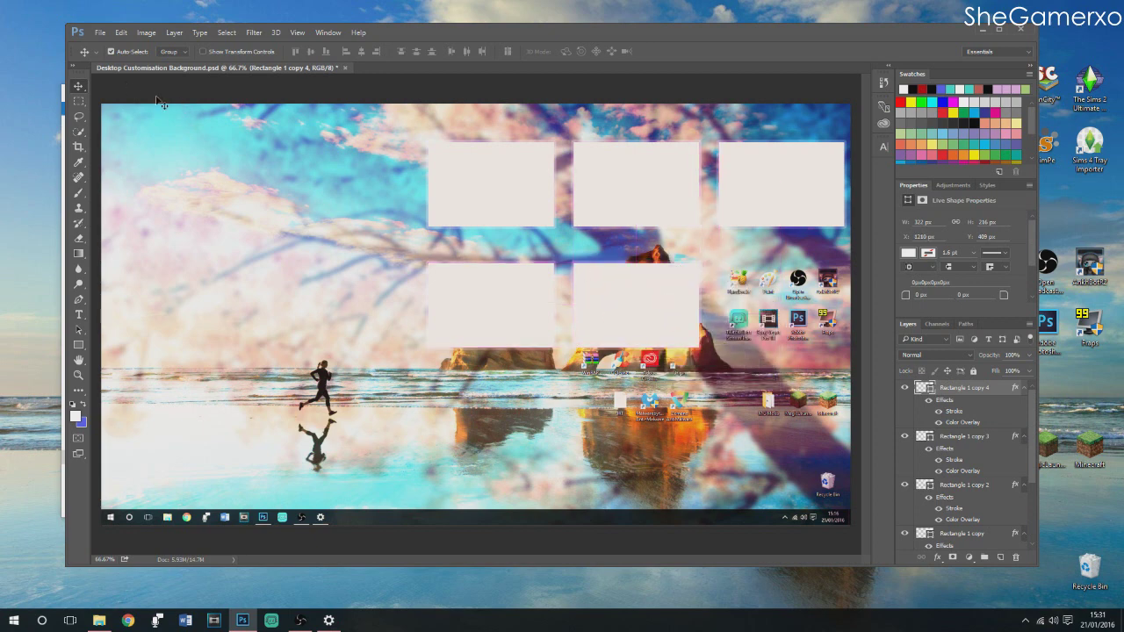
key(ctrl+t)
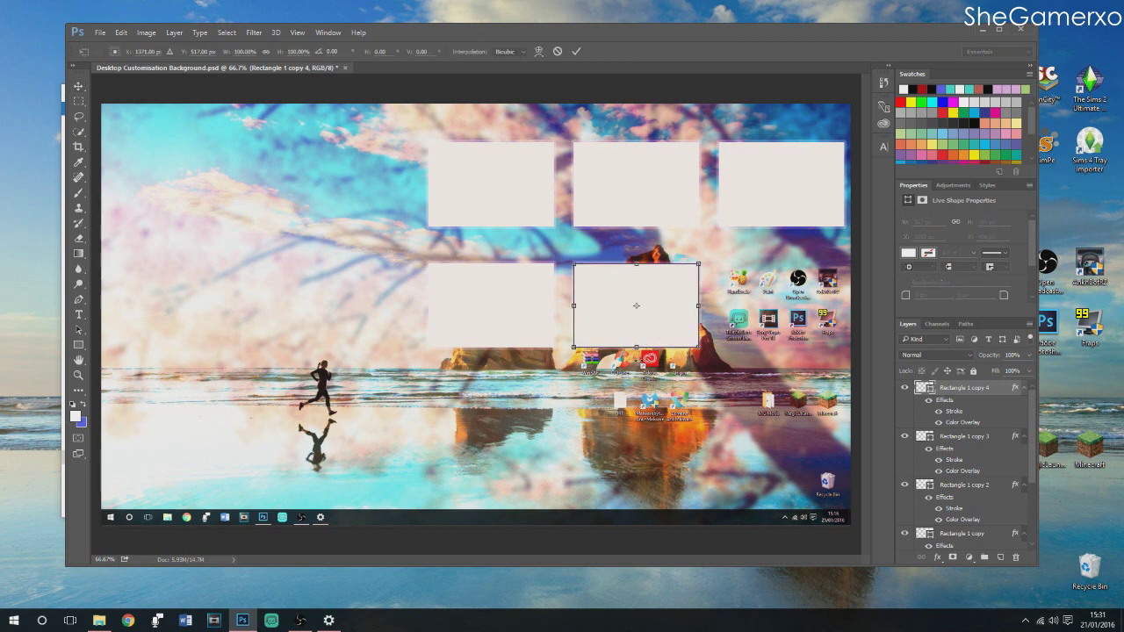
drag(623, 351, 641, 352)
click(121, 32)
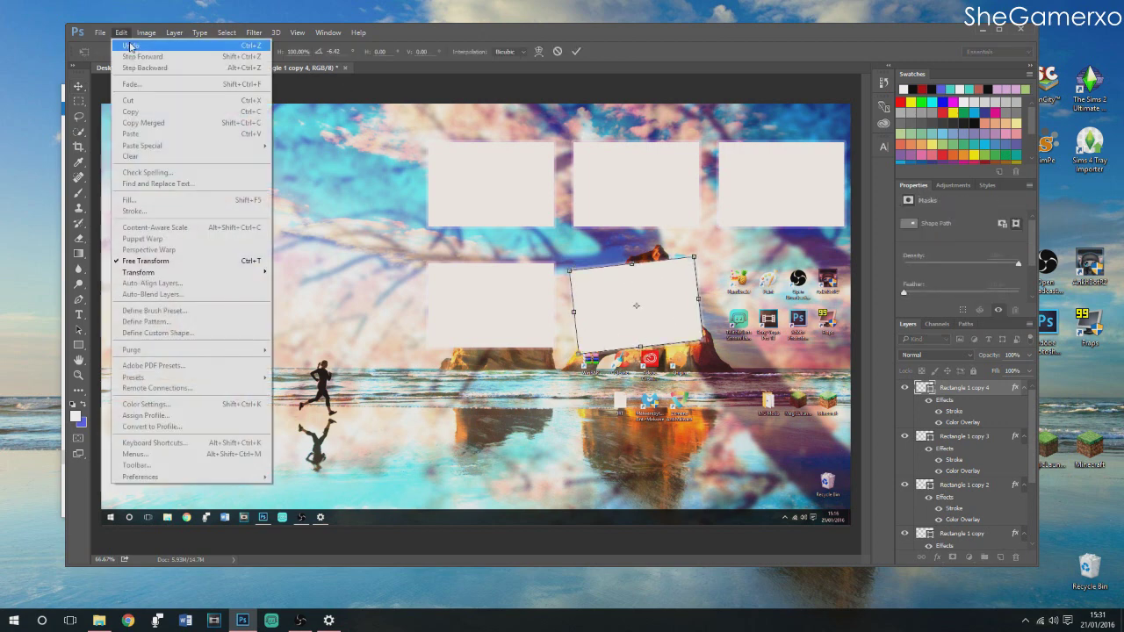
click(136, 42)
Reduce the height of the box over the Chrome and Skype icons to 50% from its lower edge and apply the transform
drag(637, 347, 626, 304)
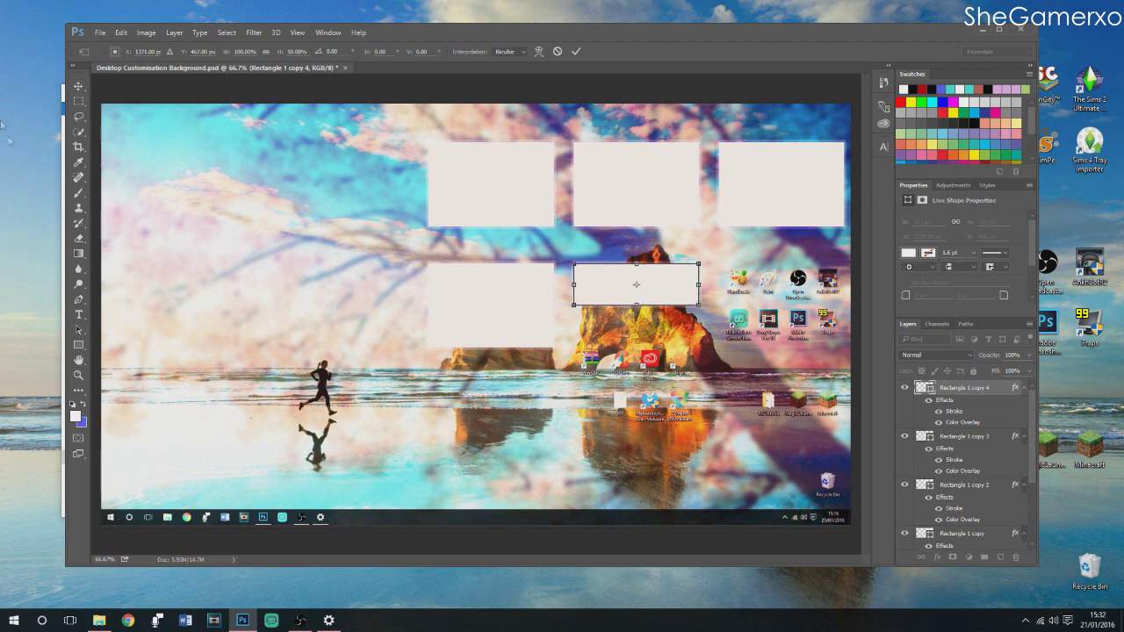
click(80, 86)
click(515, 238)
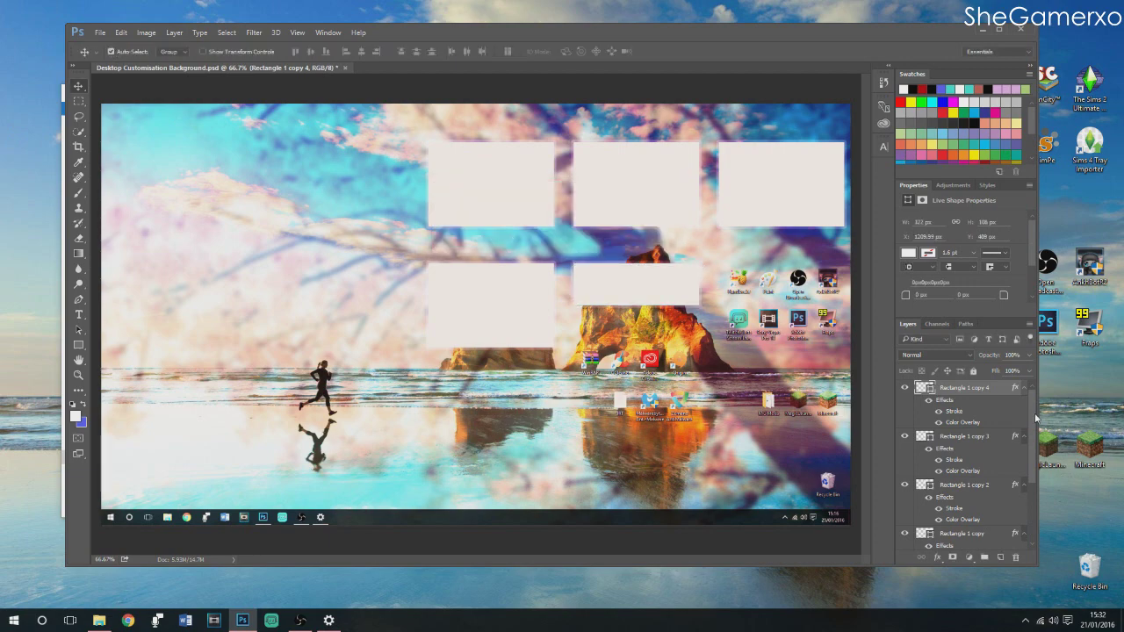
Duplicate the full-size folder box and place the copy over the lower middle icon group, at about X 1210, Y 625 px
click(989, 444)
right_click(989, 439)
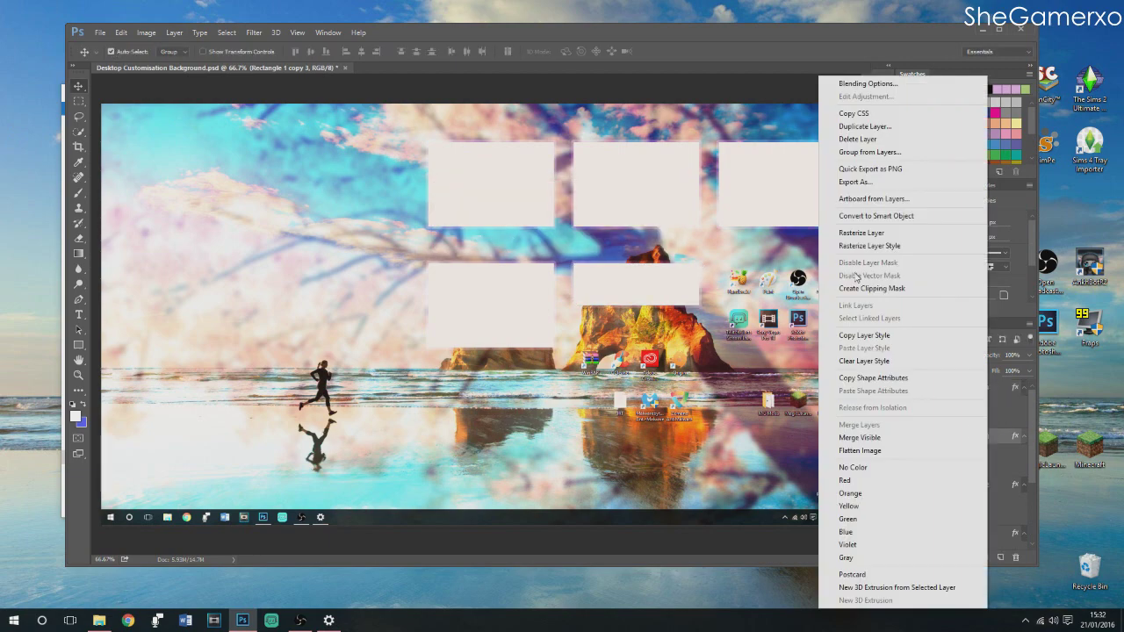
click(856, 126)
click(498, 132)
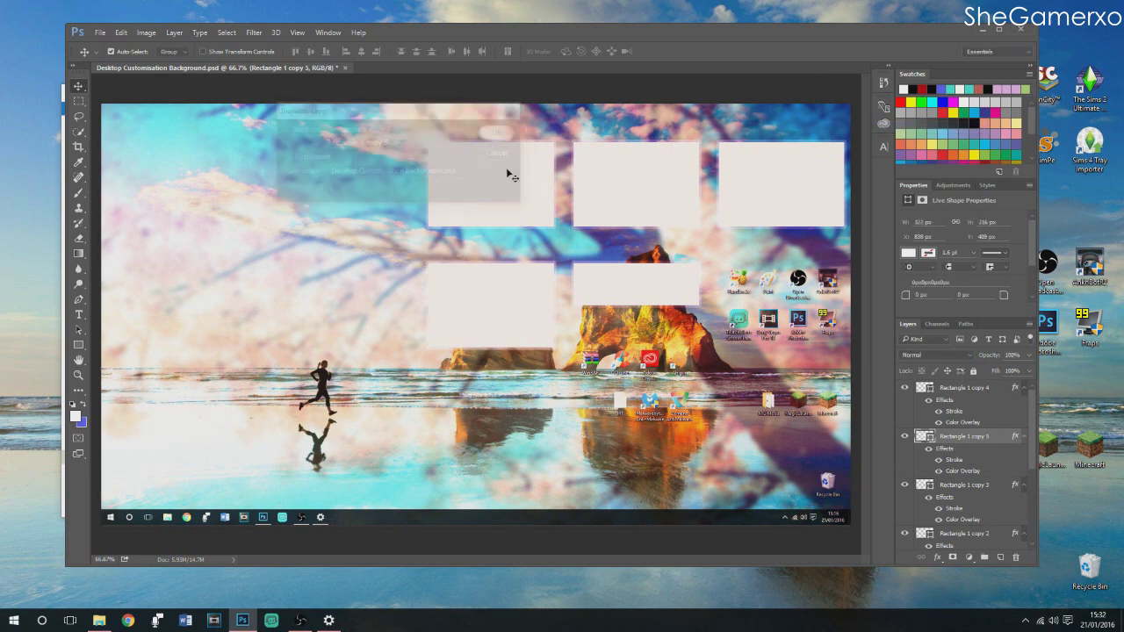
drag(517, 313, 664, 399)
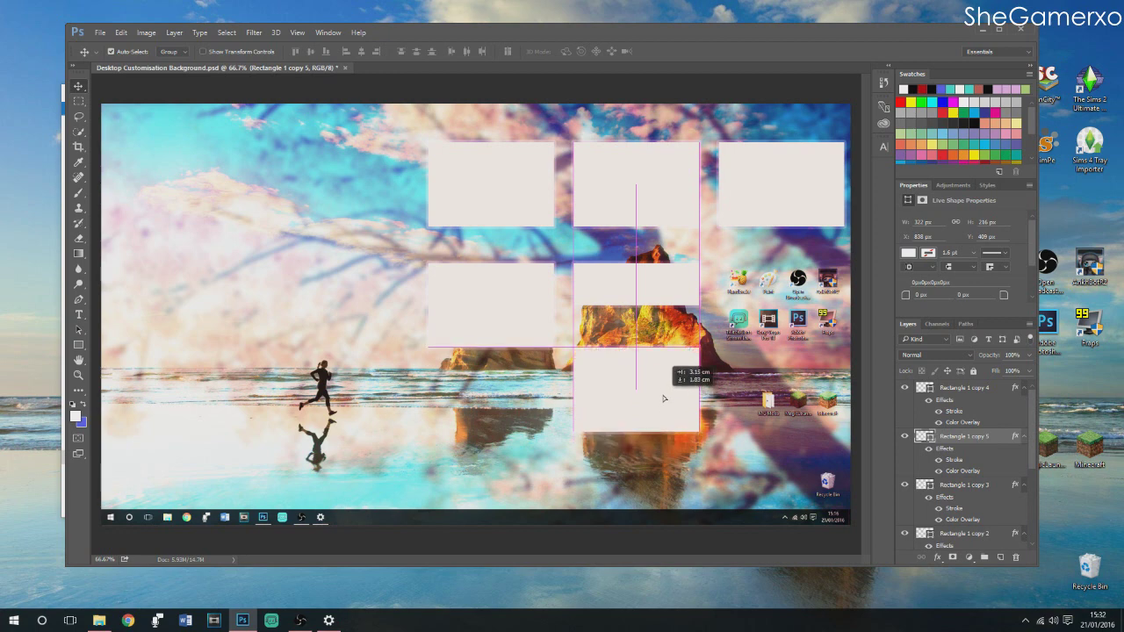
drag(664, 399, 665, 399)
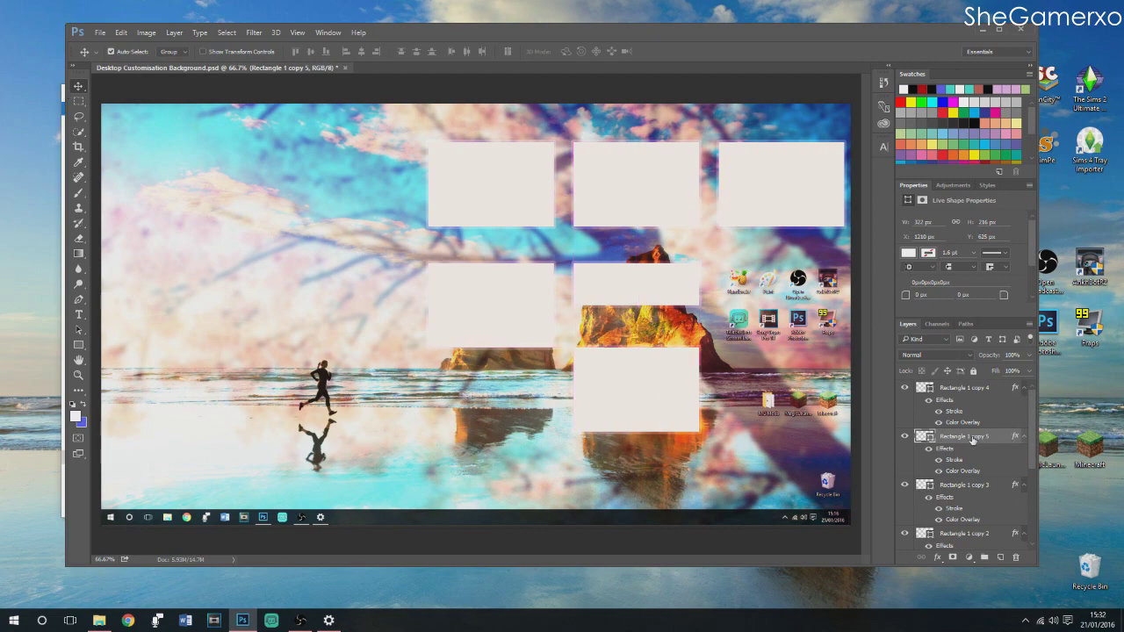
Duplicate the lower middle box and place the copy over the recording and Photoshop icons, aligned with the second row
right_click(973, 439)
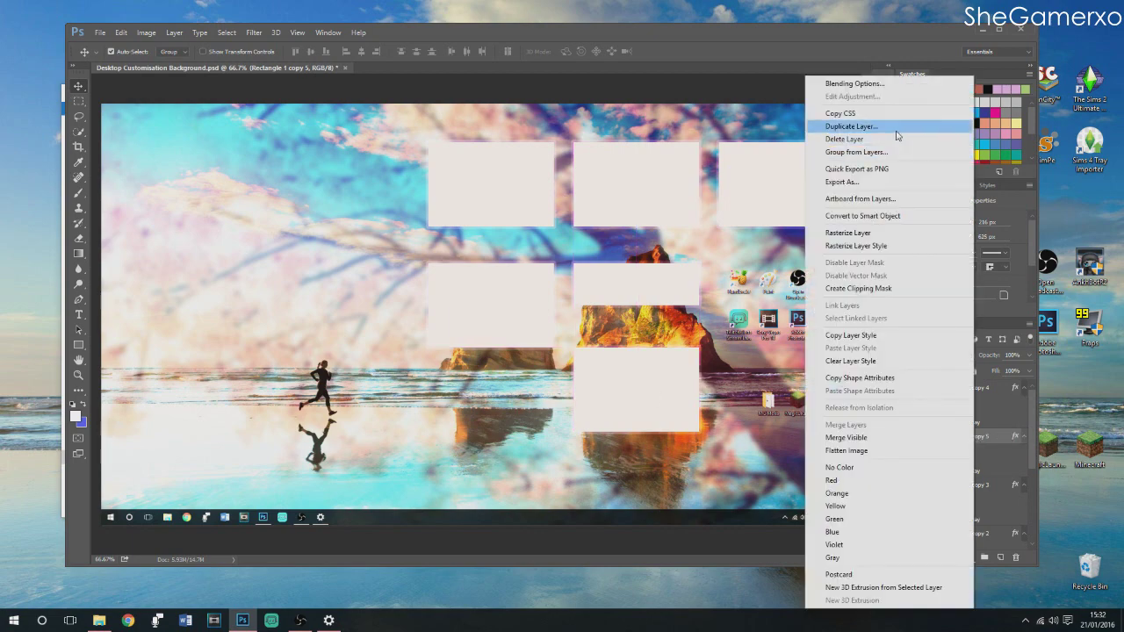
click(878, 127)
click(500, 132)
drag(662, 400, 796, 320)
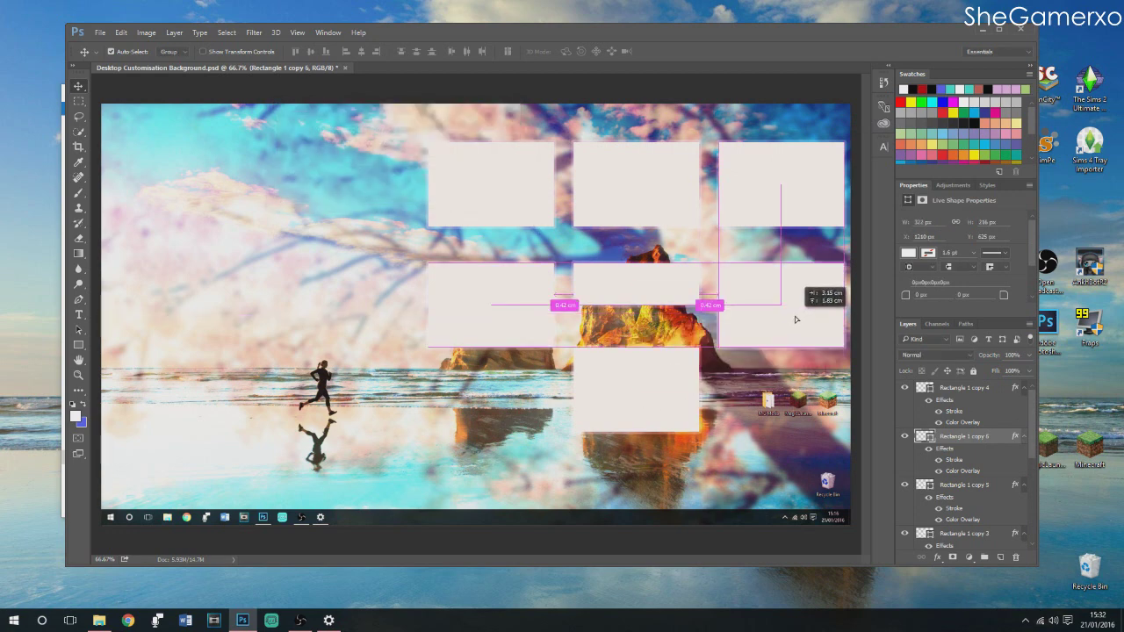
drag(795, 320, 795, 319)
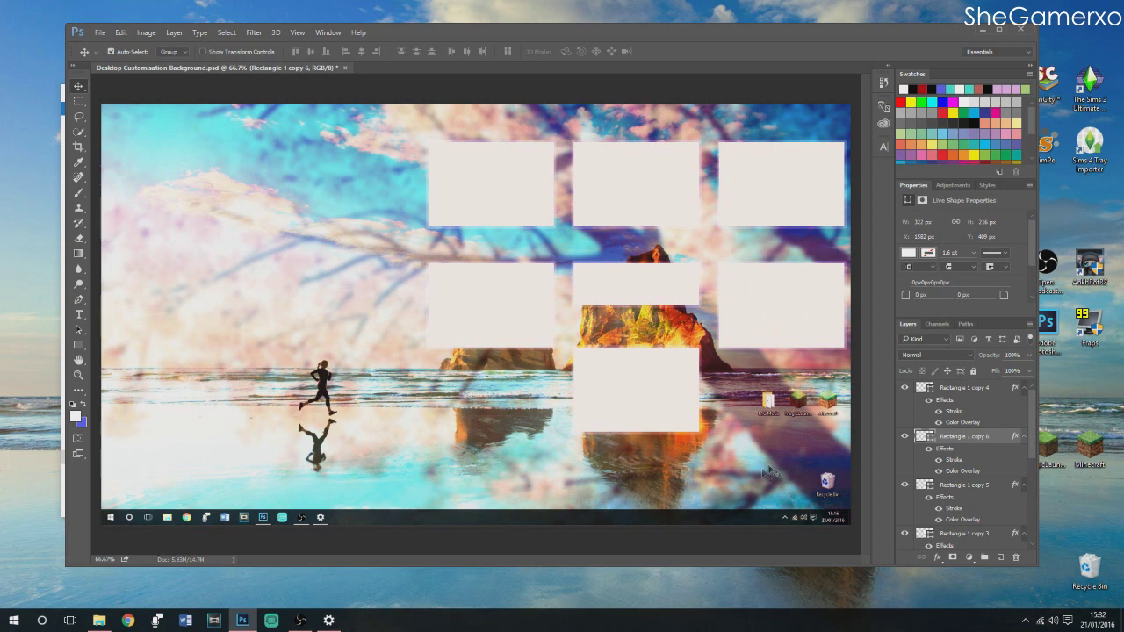
Duplicate the half-height box and place the copy over the Minecraft icons, aligned with the right column at about Y 733 px
click(987, 391)
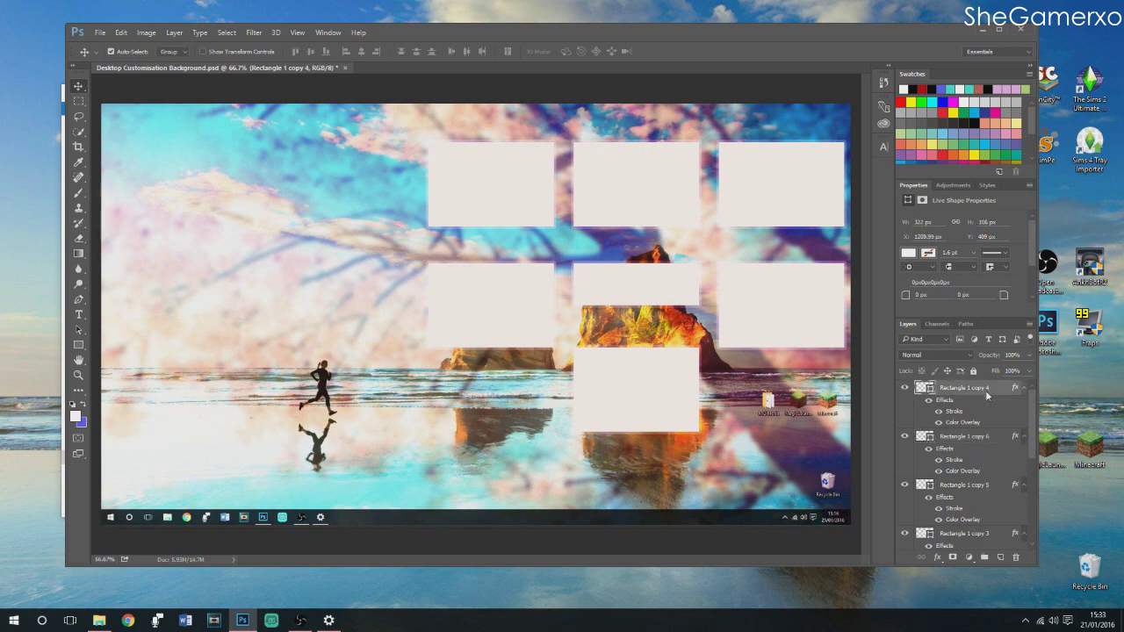
click(904, 387)
click(904, 388)
right_click(981, 391)
click(855, 128)
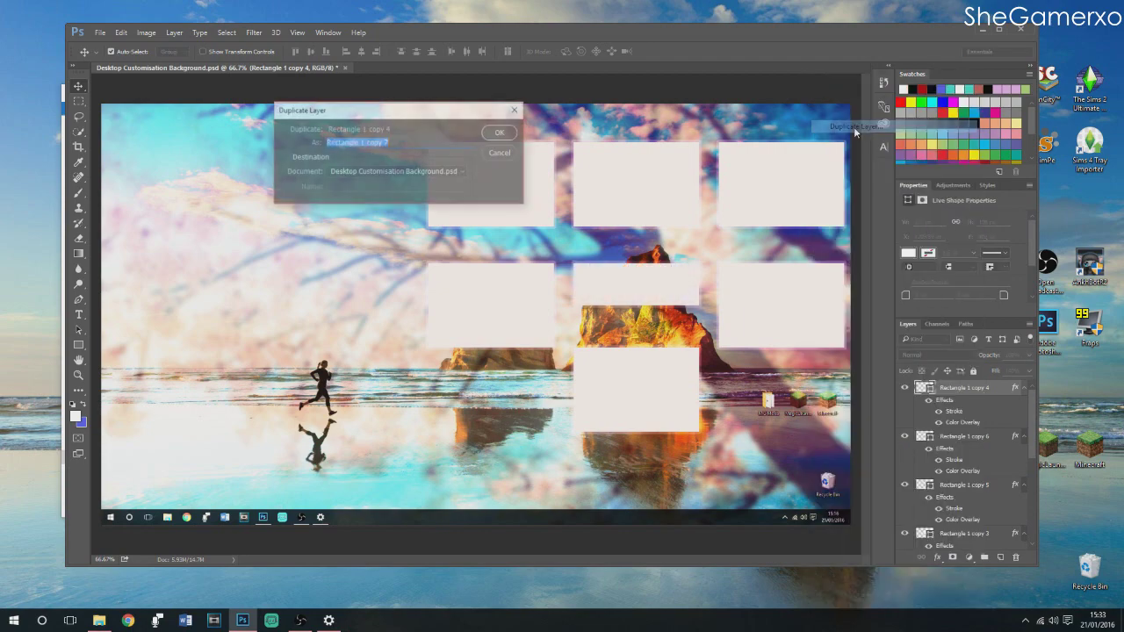
click(499, 131)
drag(643, 321, 794, 411)
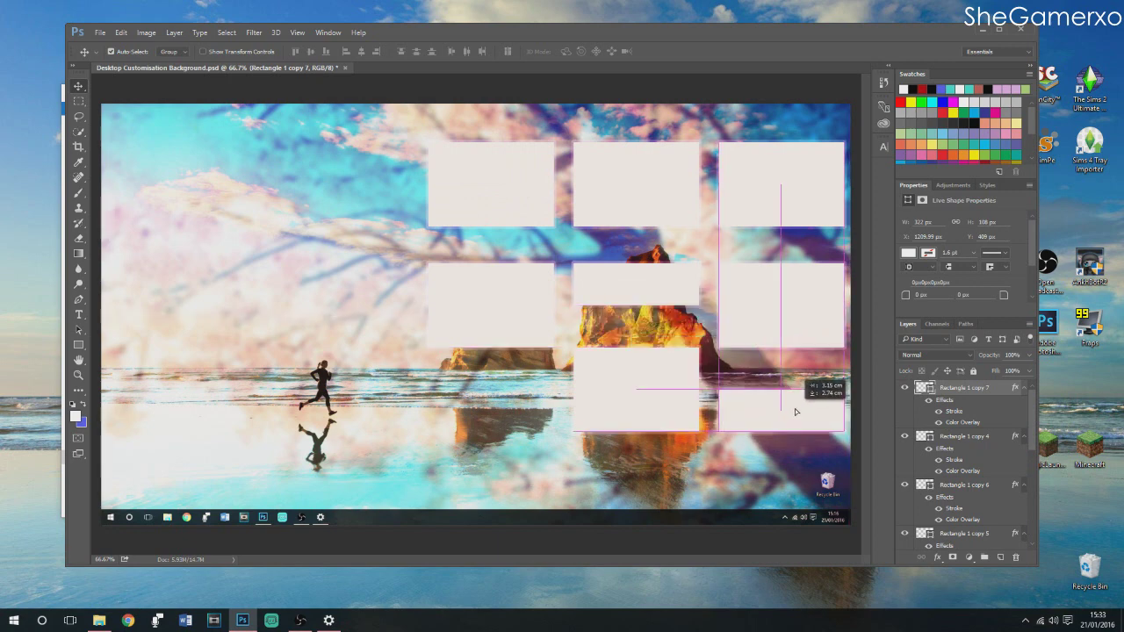
drag(794, 409, 795, 409)
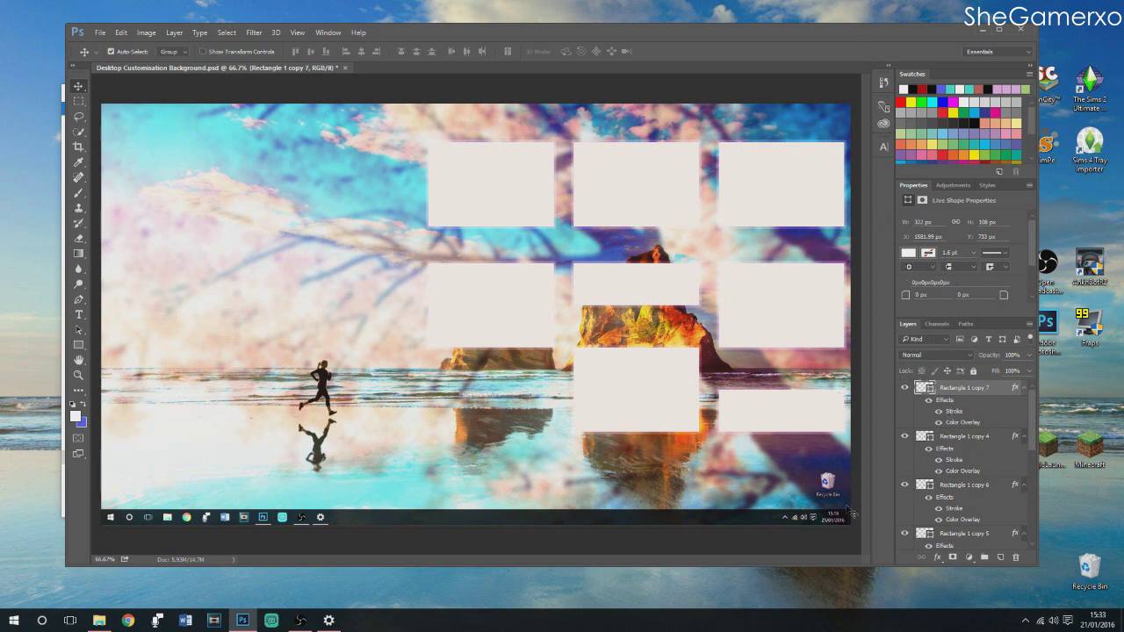
Duplicate the half-height box over the Minecraft icons and move the copy straight down over the Recycle Bin
right_click(987, 390)
click(891, 123)
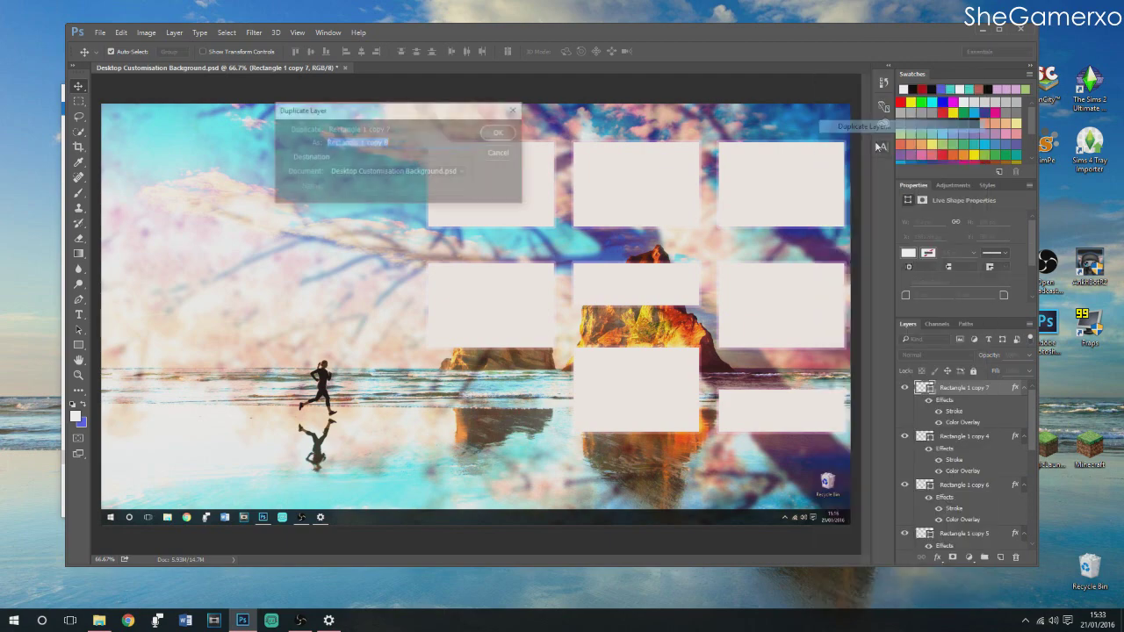
click(500, 133)
drag(815, 394, 813, 489)
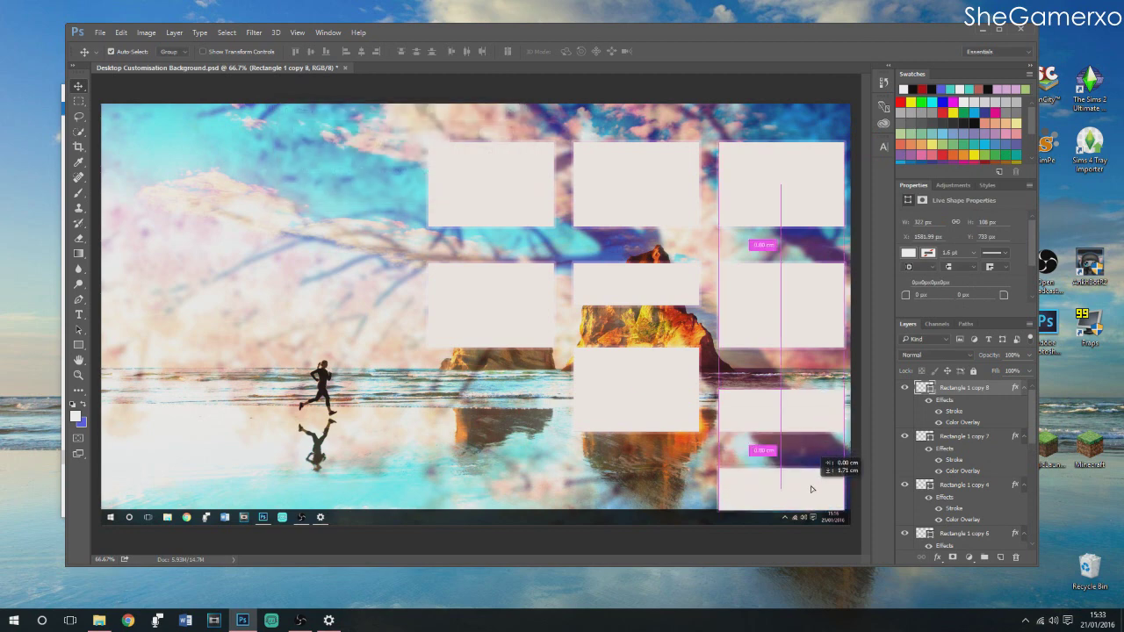
mouse_move(812, 489)
mouse_down()
mouse_move(813, 467)
mouse_move(819, 487)
mouse_up()
Resize the Recycle Bin box to about 97 by 92 px so it frames only that icon, and apply the transform
key(ctrl+t)
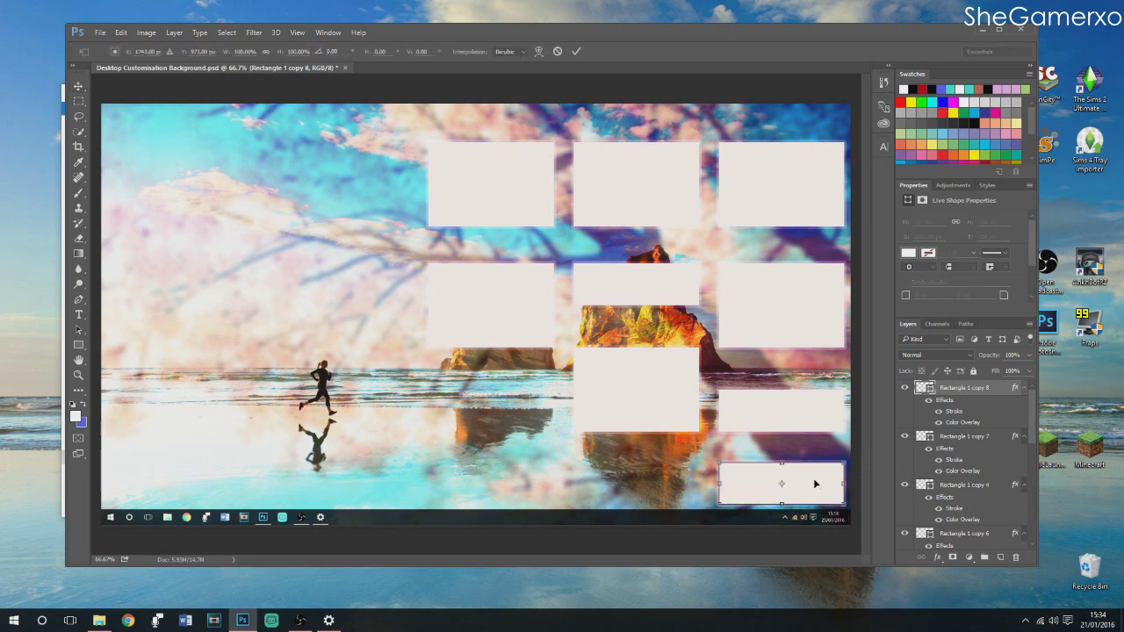
mouse_move(718, 484)
mouse_down()
mouse_move(838, 487)
mouse_move(808, 498)
mouse_move(826, 465)
mouse_move(833, 497)
mouse_up()
key(v)
click(496, 238)
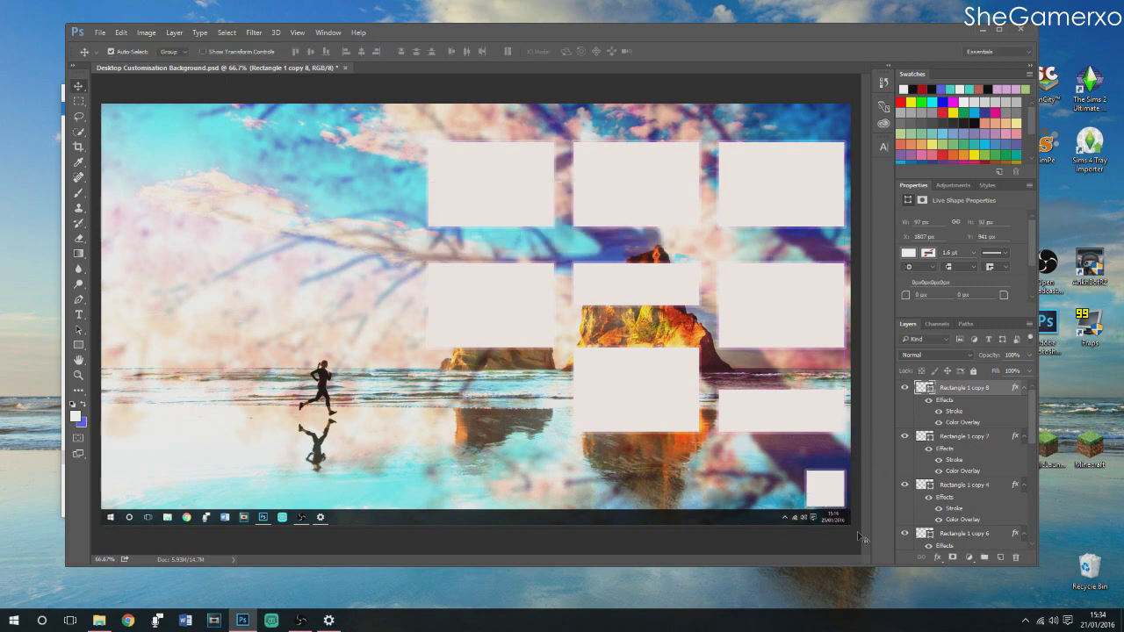
Stretch the second-row left box downward to 200% height, level with the lower middle box's bottom edge, and apply the transform
click(545, 319)
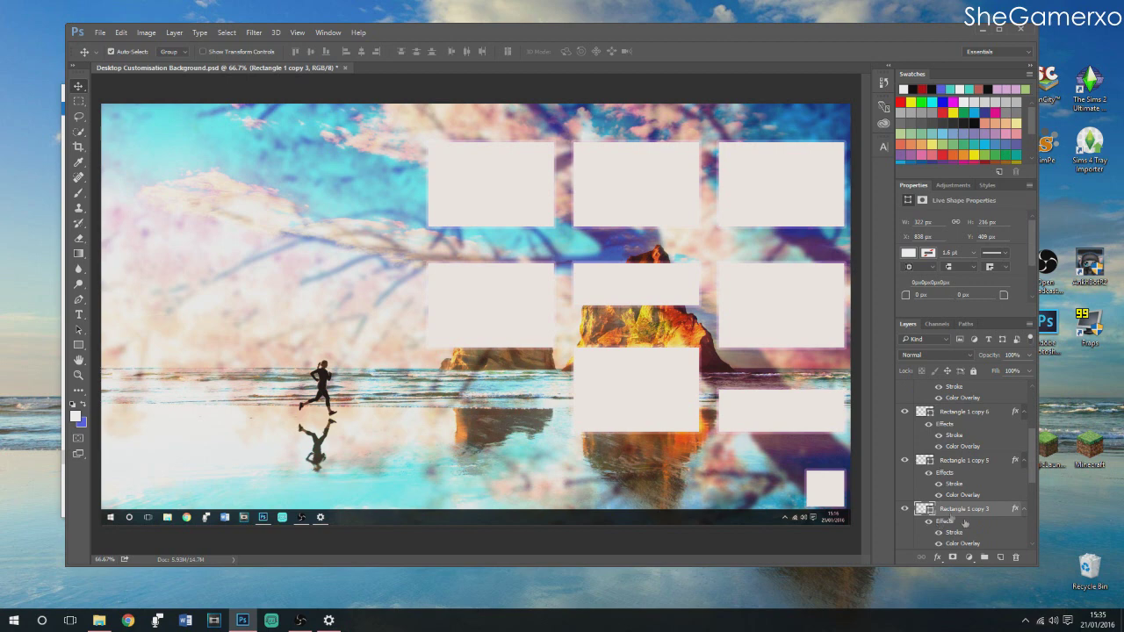
click(906, 510)
click(906, 510)
key(ctrl+t)
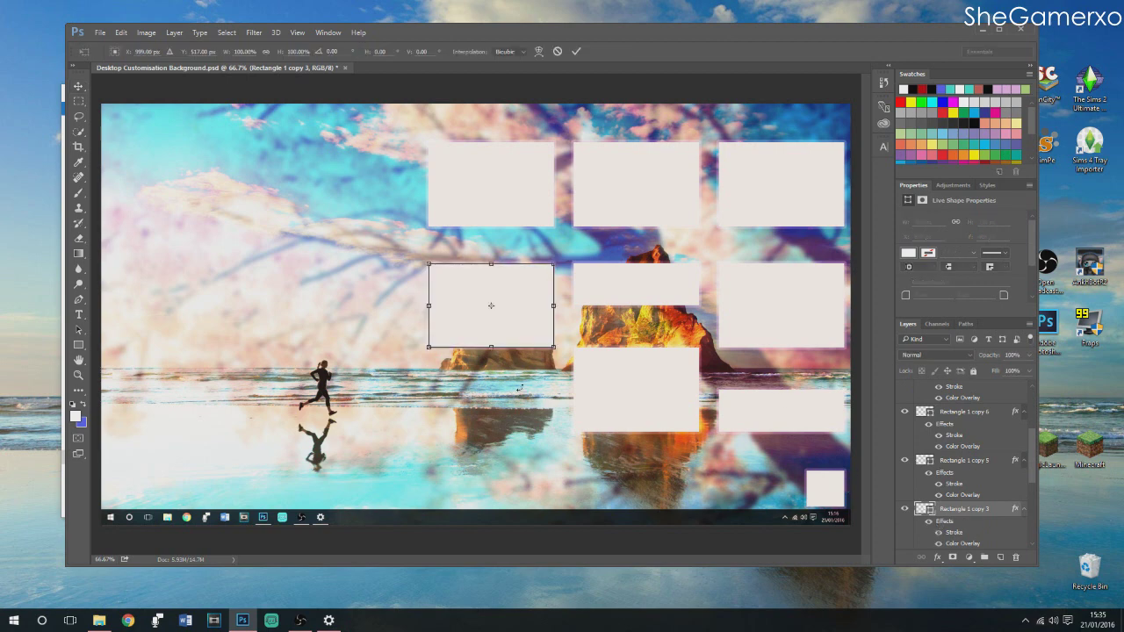
drag(490, 346, 492, 410)
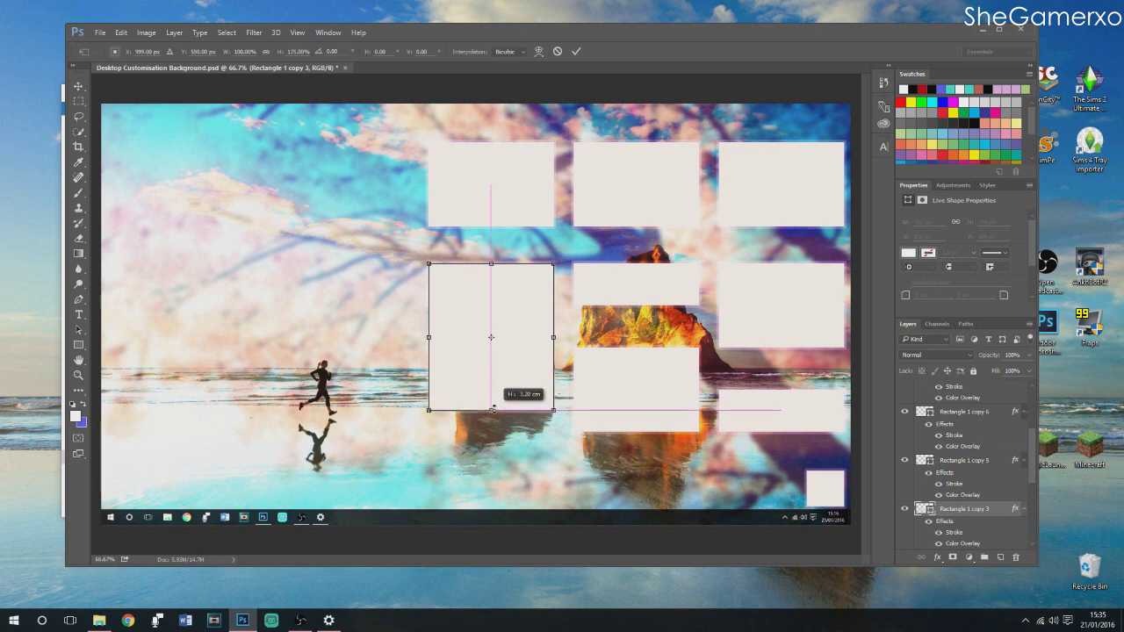
drag(493, 410, 503, 433)
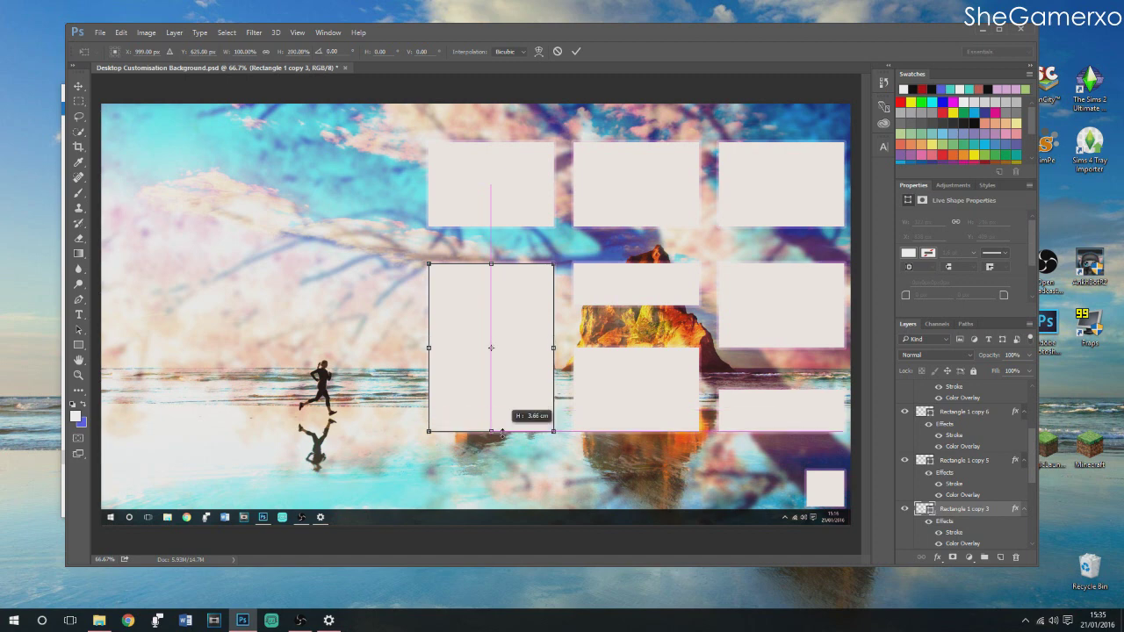
drag(502, 433, 501, 430)
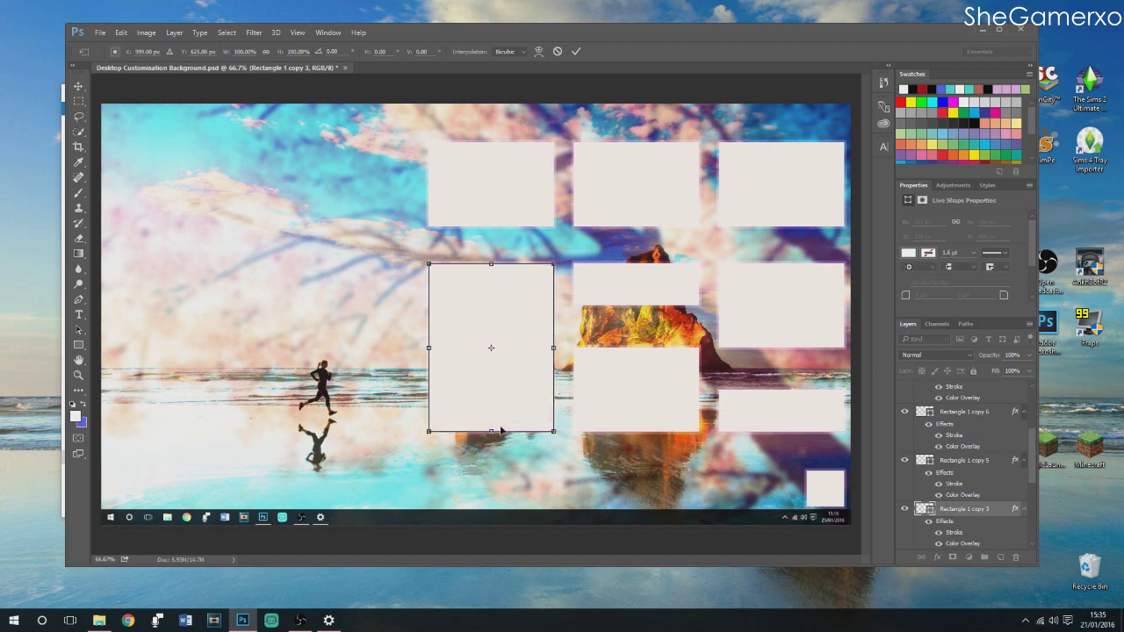
click(78, 85)
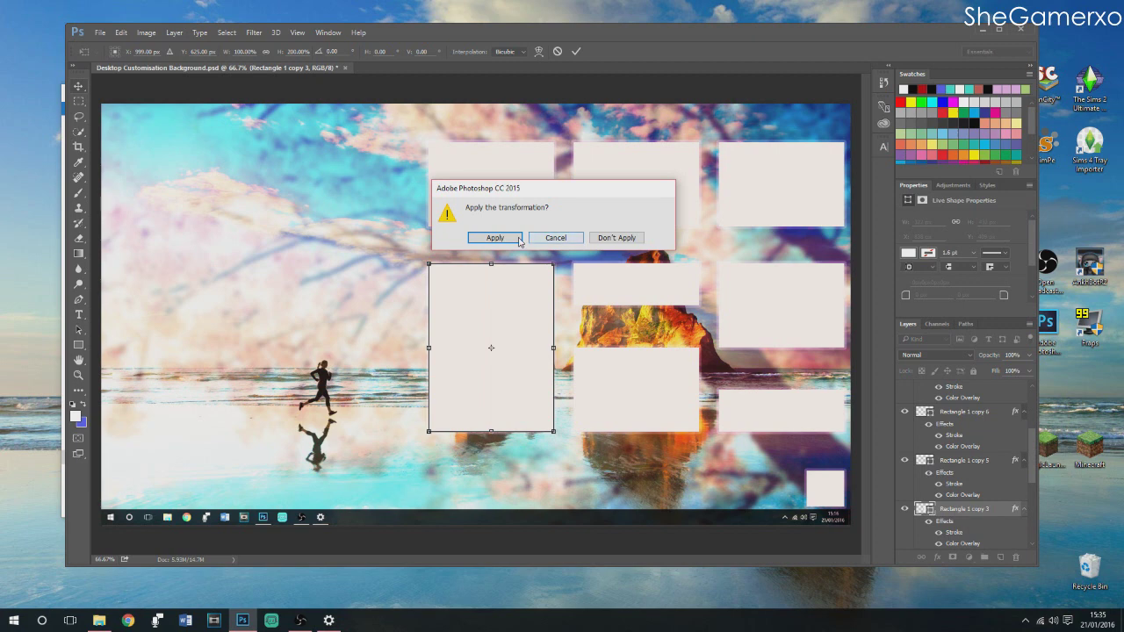
click(512, 238)
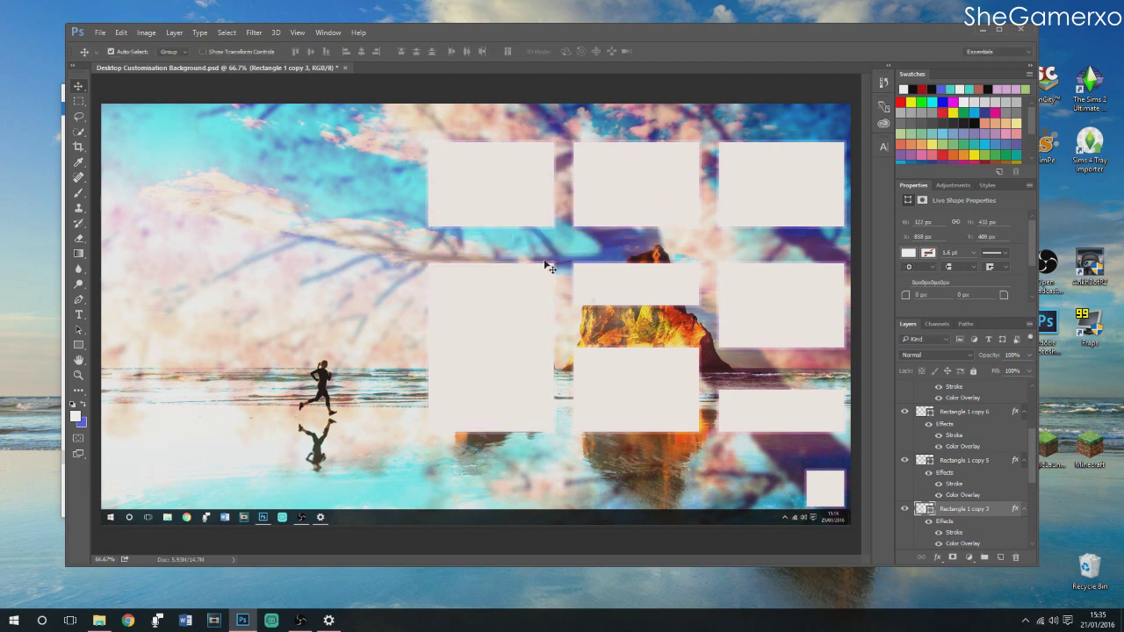
Stretch the lower middle box downward to about 316 px high, level with the top of the Recycle Bin box, and apply the transform
click(685, 405)
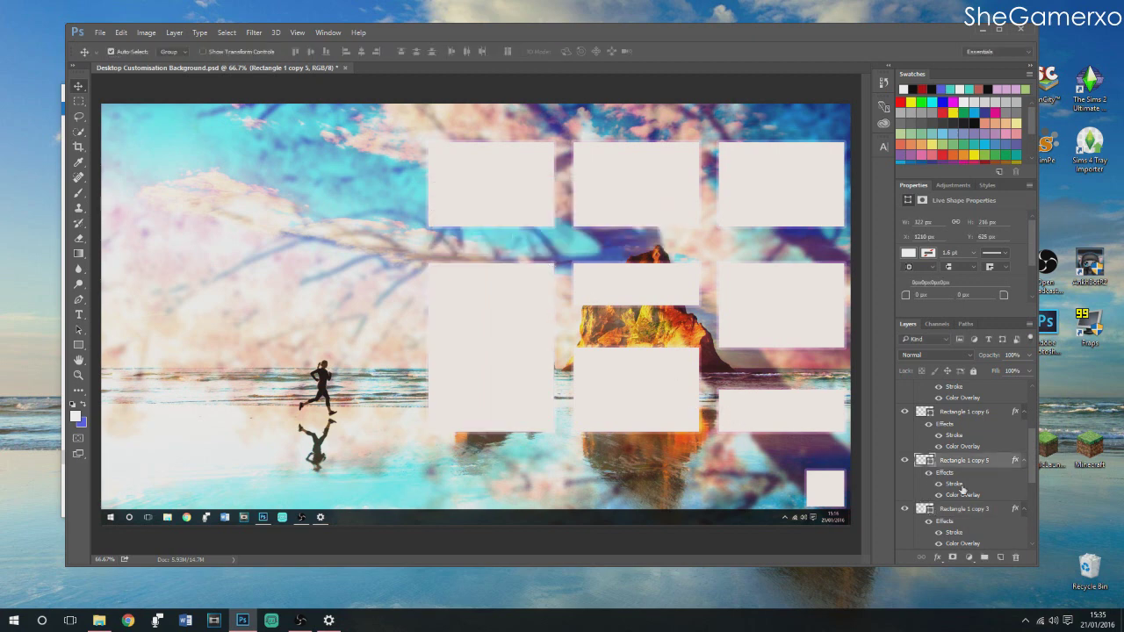
click(904, 459)
click(904, 459)
key(ctrl)
key(ctrl+t)
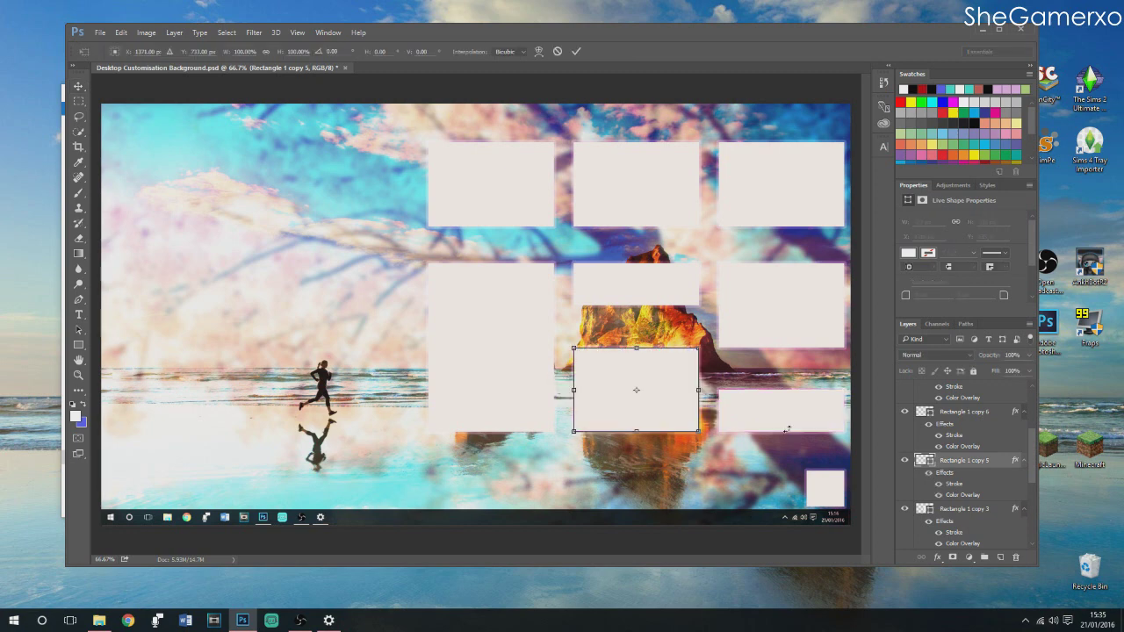
drag(636, 432, 650, 473)
key(v)
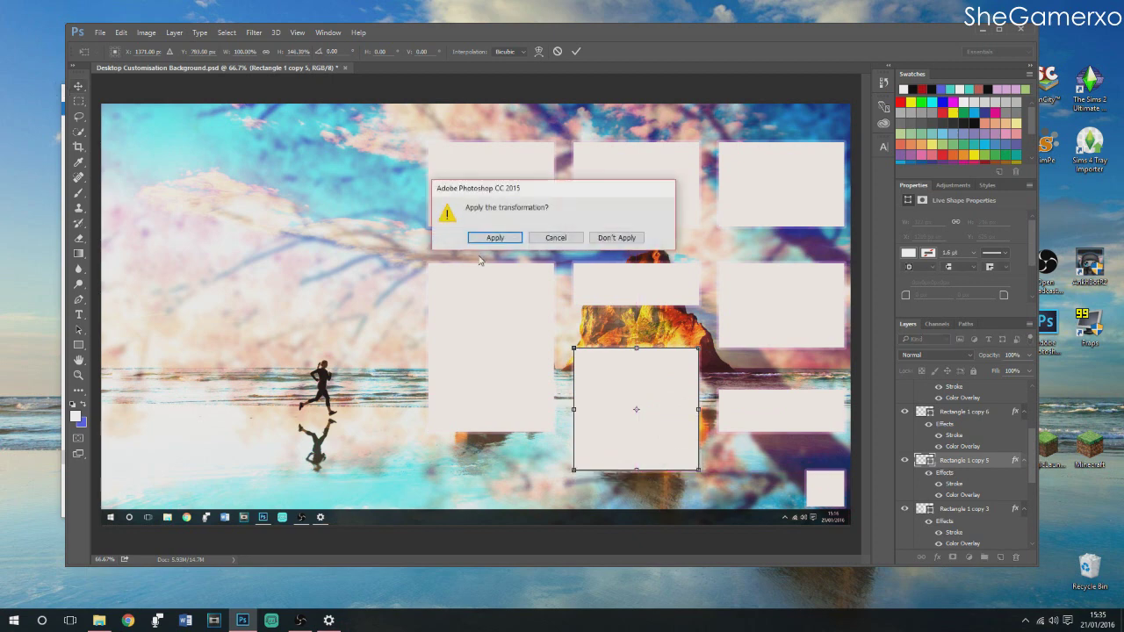
click(509, 241)
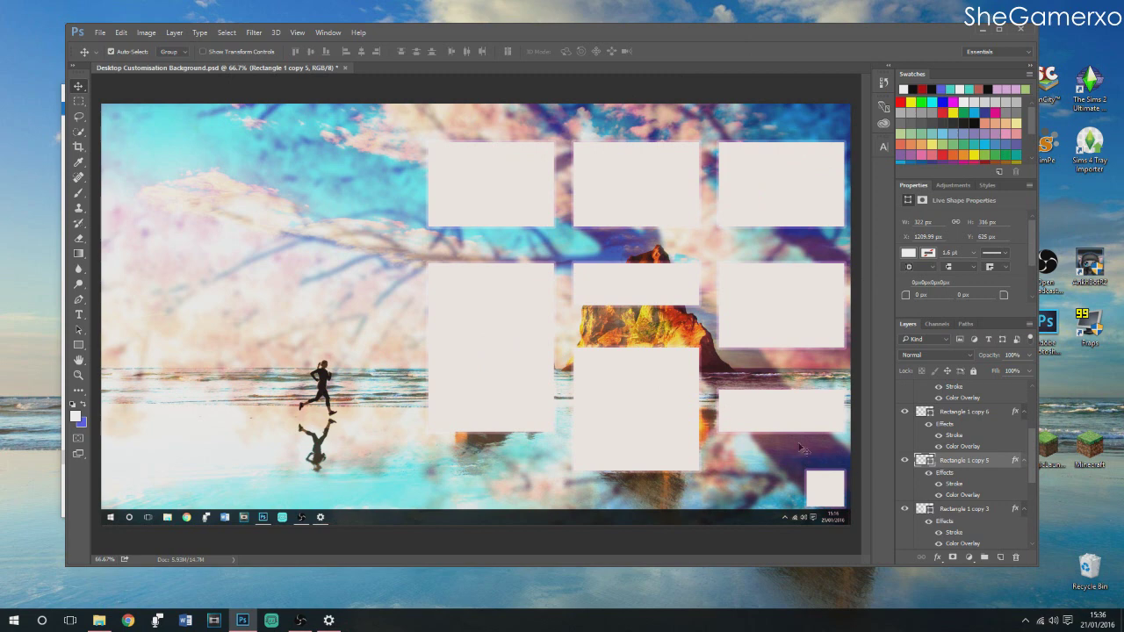
Save the document and select the topmost layer, Rectangle 1 copy 8
click(102, 33)
click(123, 150)
scroll(970, 437, down, 3)
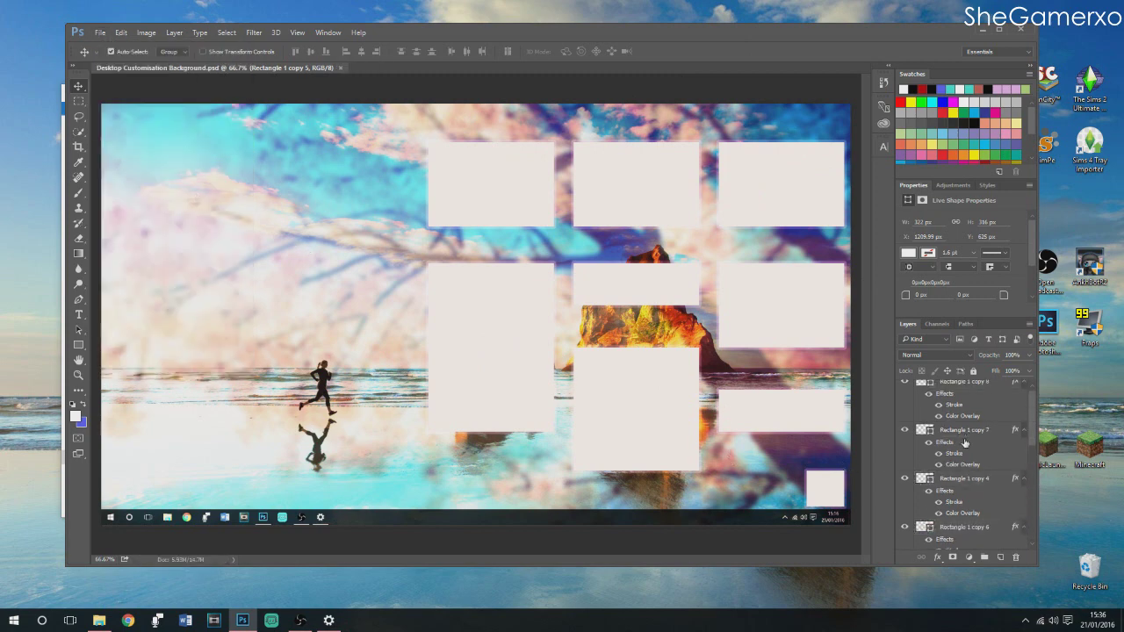
scroll(971, 422, up, 5)
click(977, 392)
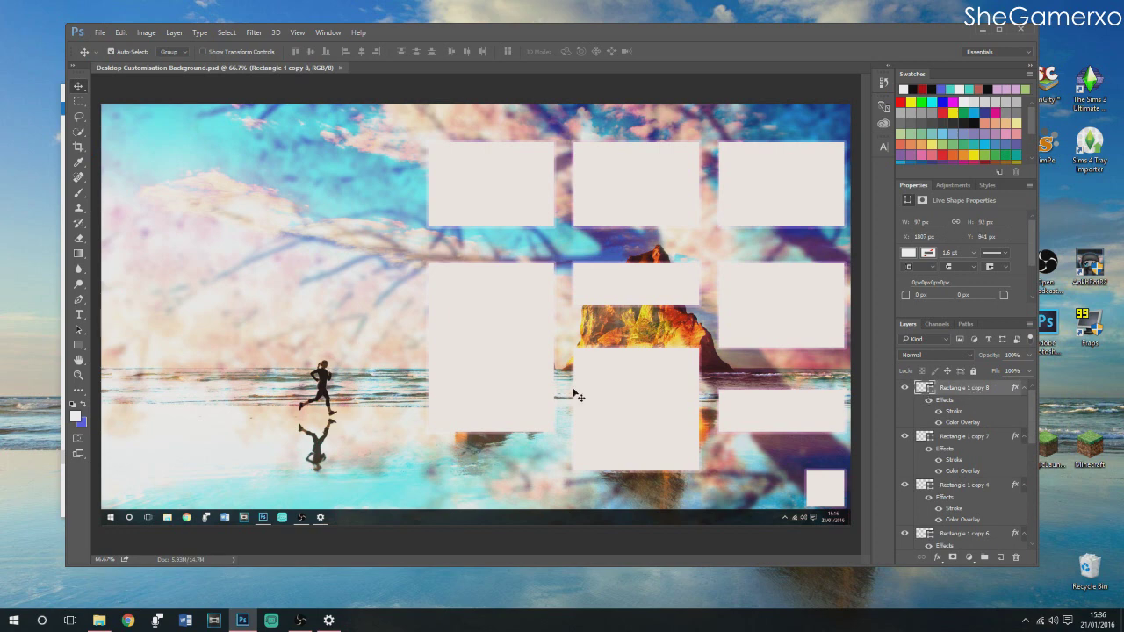
Add the horizontal text "Sims" in the empty sky area left of the boxes
click(78, 318)
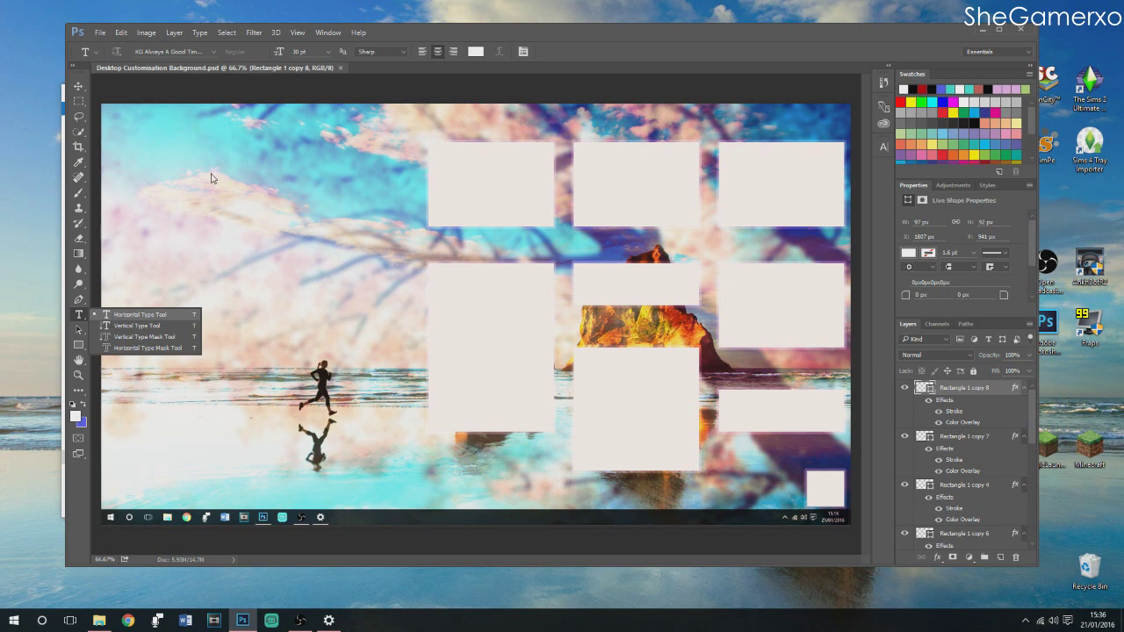
click(183, 289)
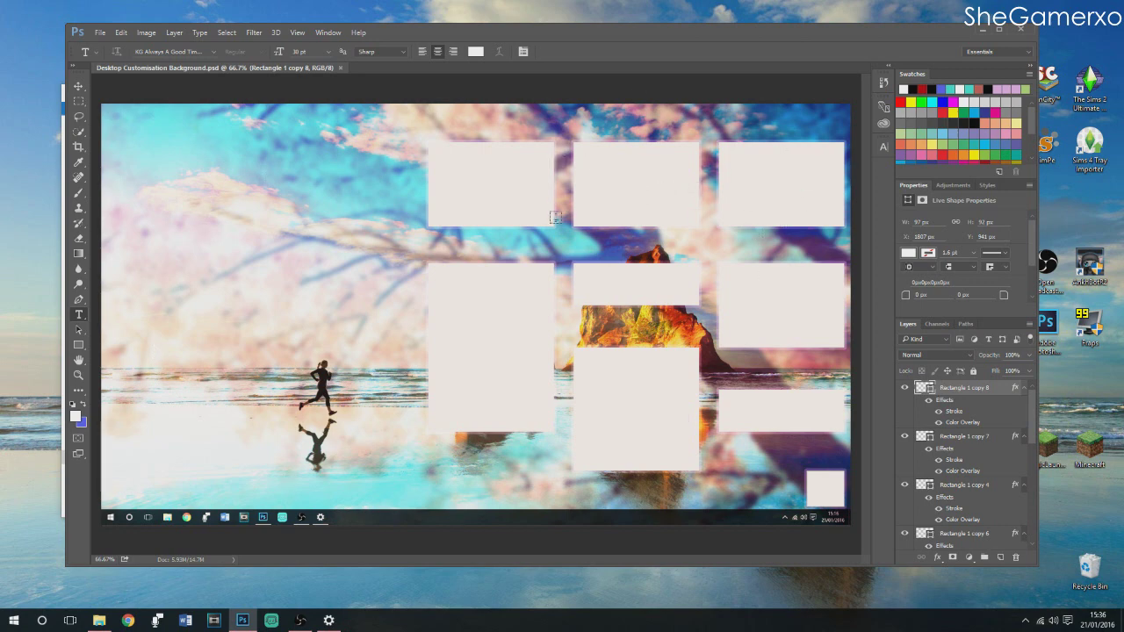
click(174, 216)
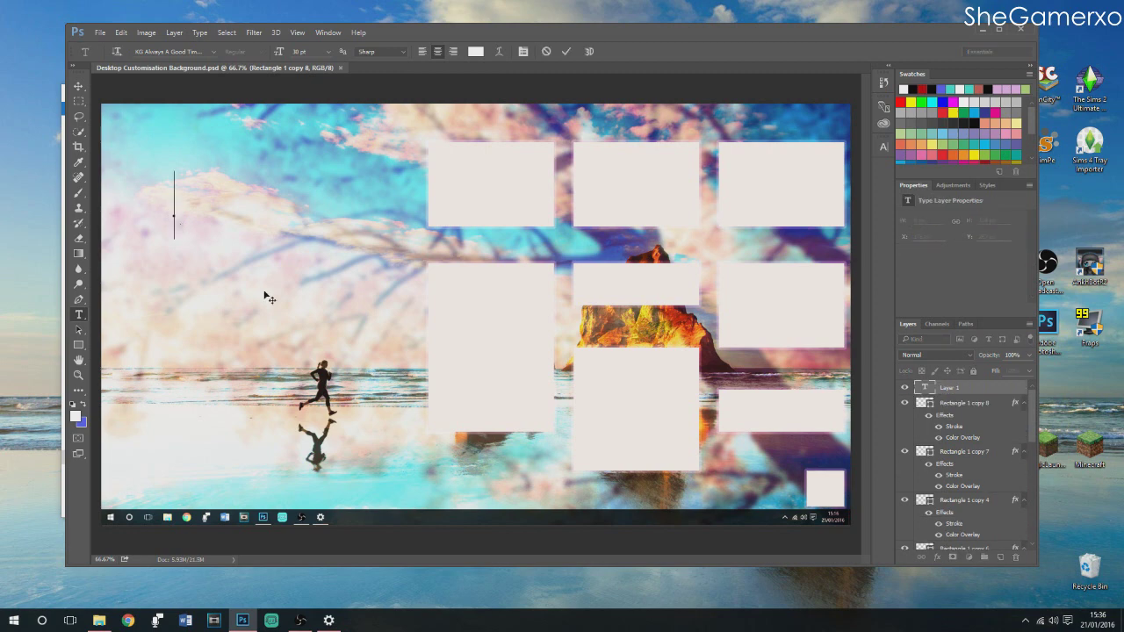
text(Sims)
Preview other fonts for the Sims text without changing it, and set the text size to 24 pt
key(ctrl+a)
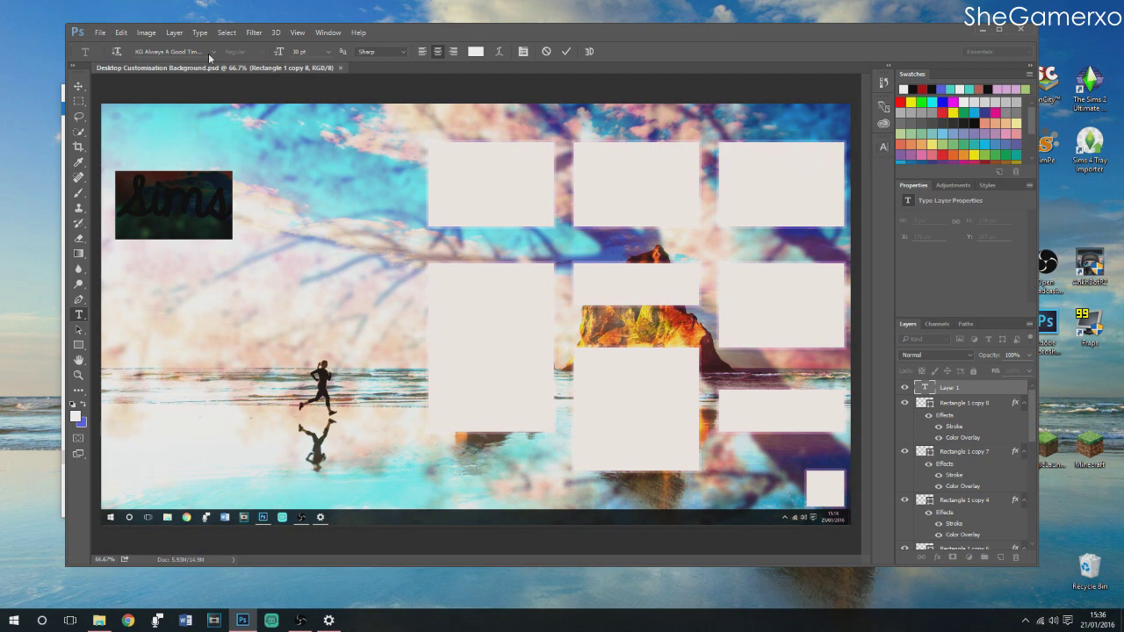
click(883, 148)
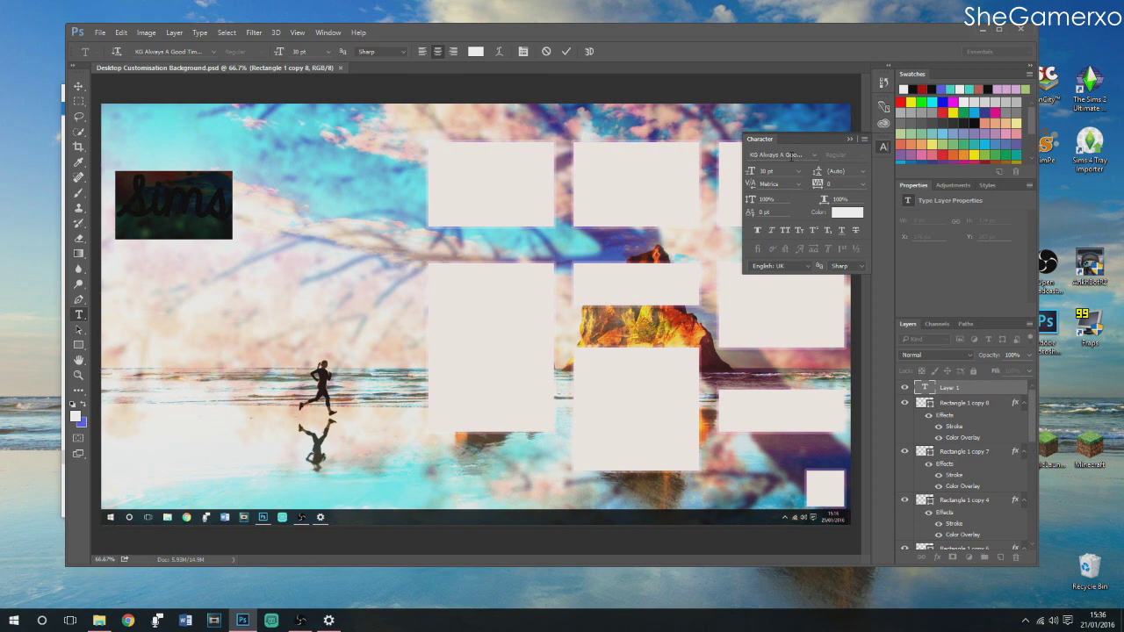
click(817, 156)
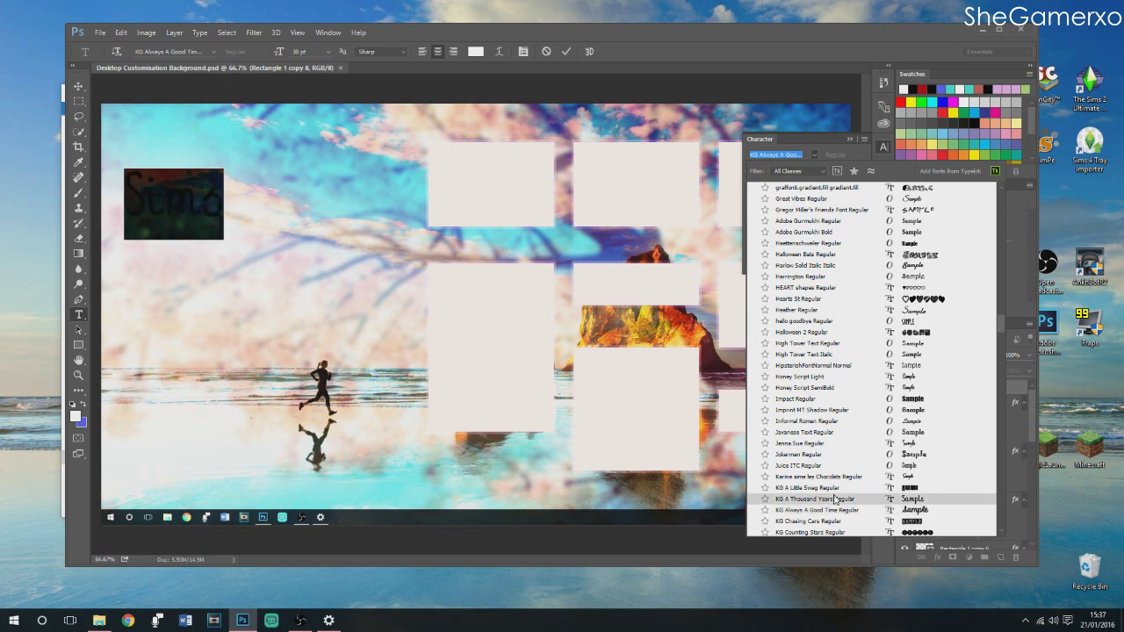
key(Escape)
click(799, 173)
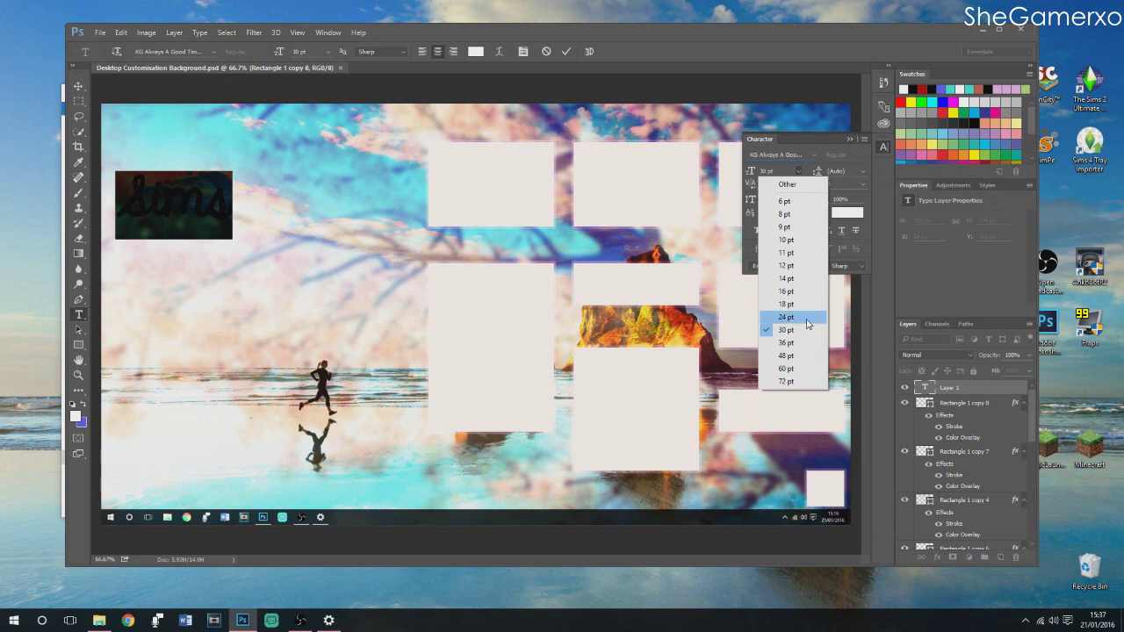
click(807, 317)
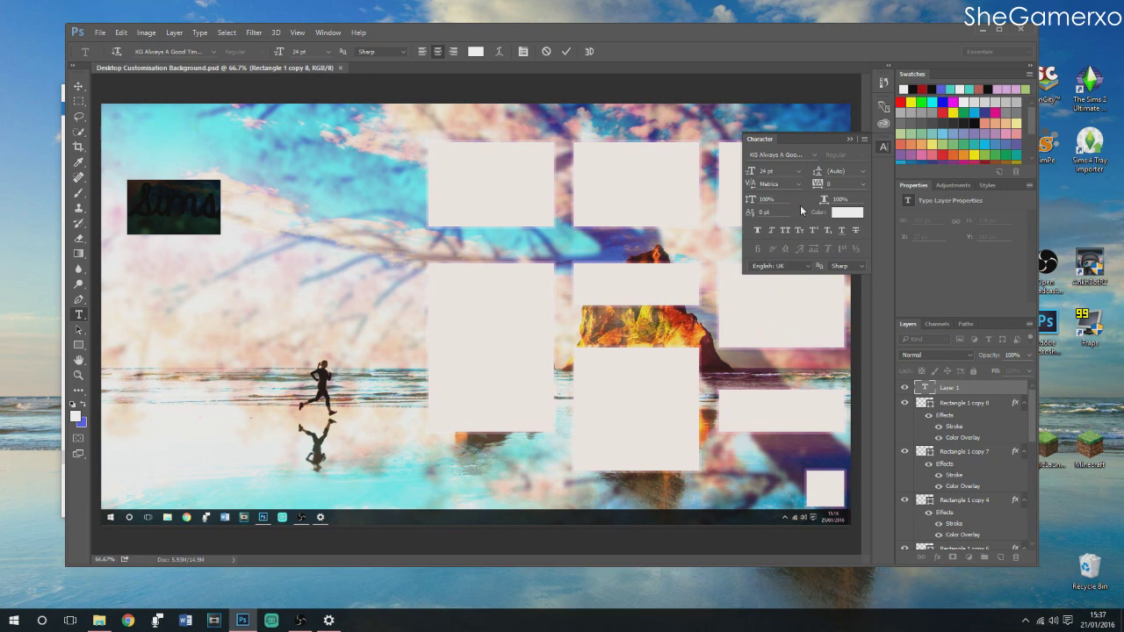
click(850, 139)
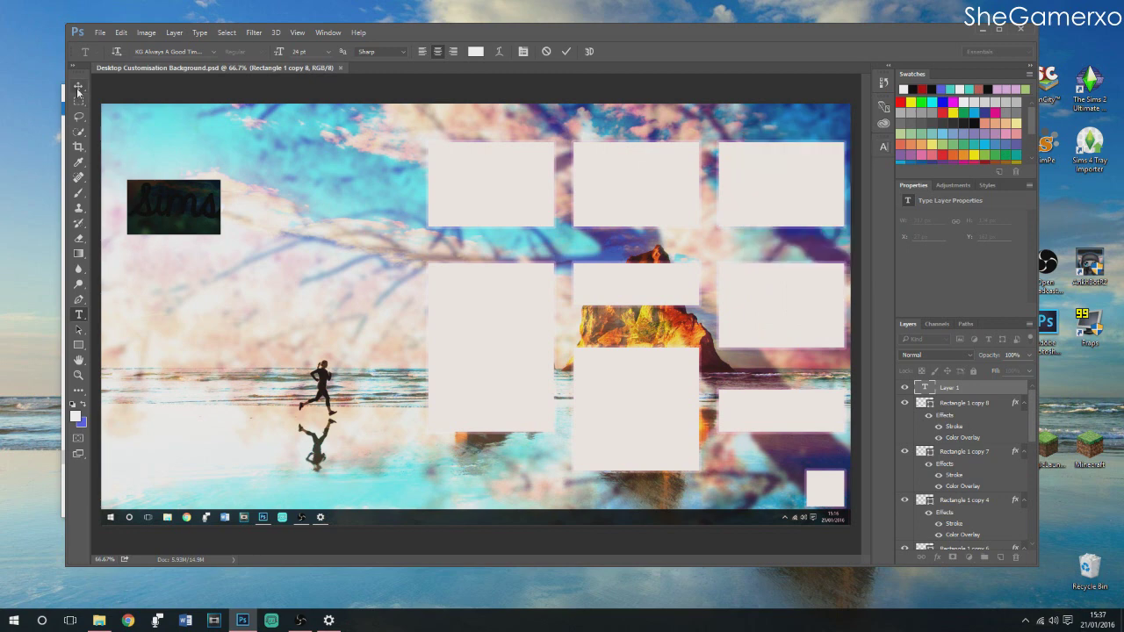
Move the Sims text directly above the top-right box and set its size to 18 pt
click(78, 88)
drag(172, 211, 780, 130)
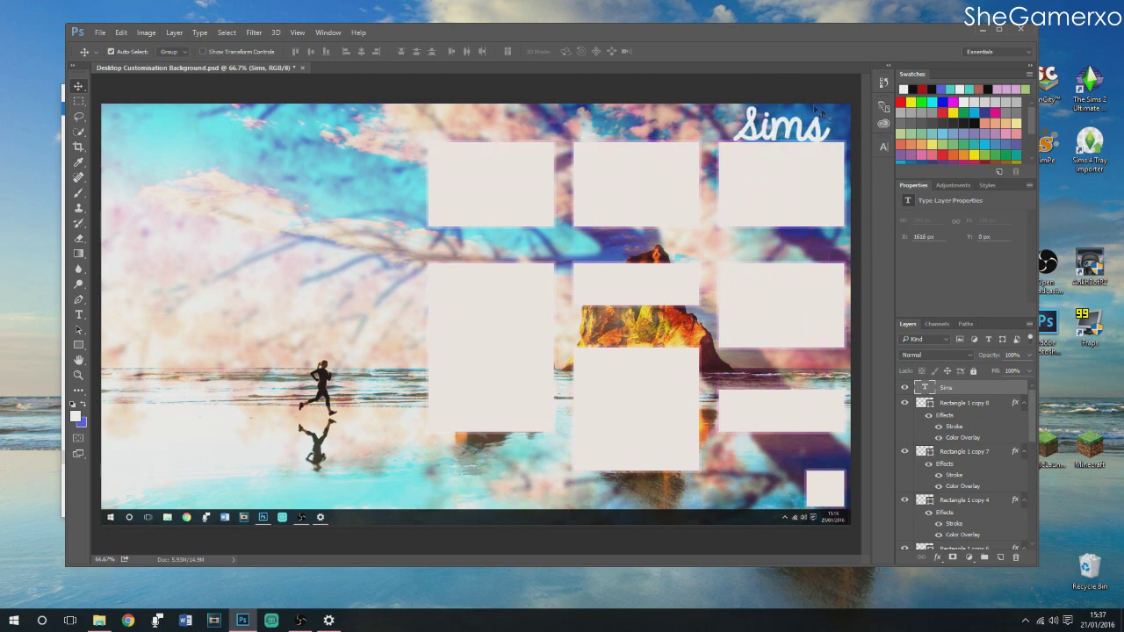
click(884, 148)
click(800, 171)
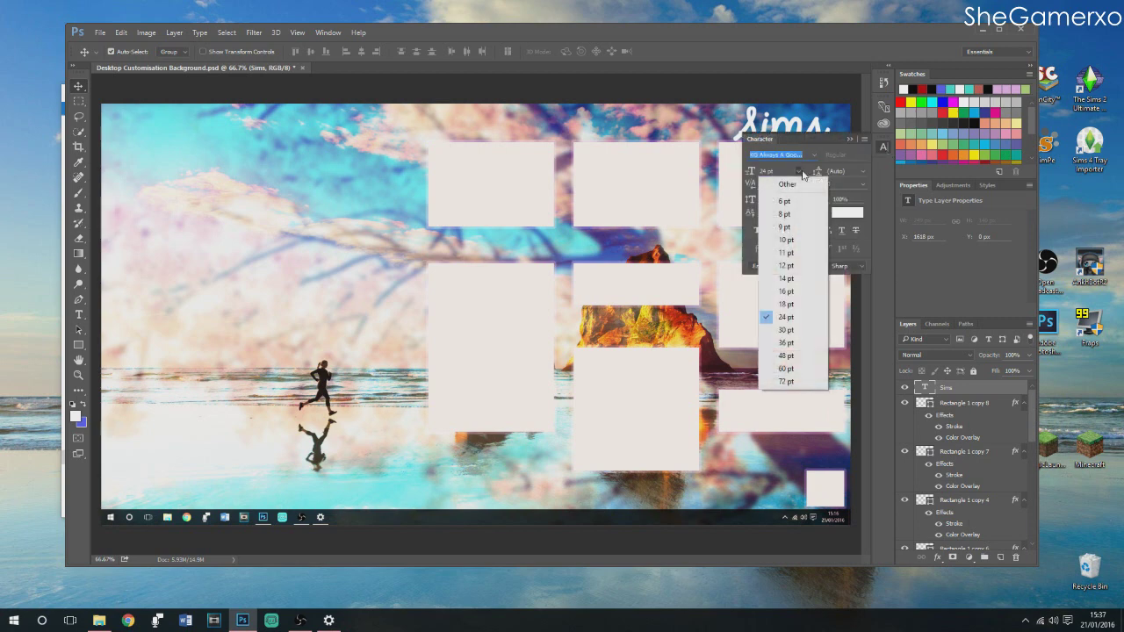
click(785, 304)
click(848, 140)
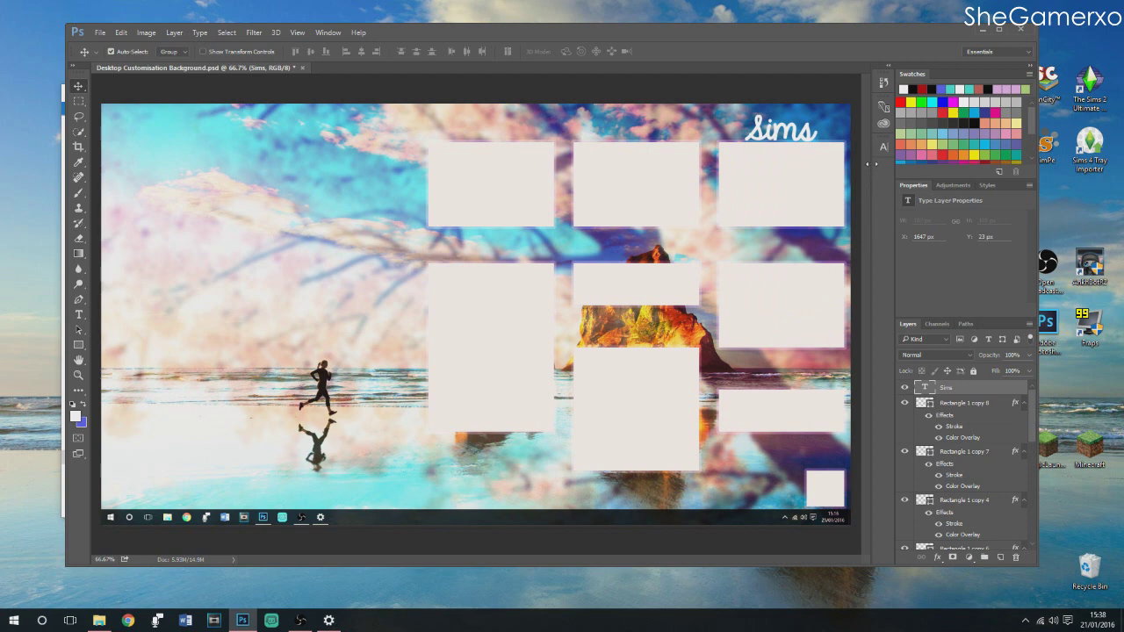
Add a drop shadow to the Sims text with distance 6 px, spread 4% and size 6 px
right_click(986, 388)
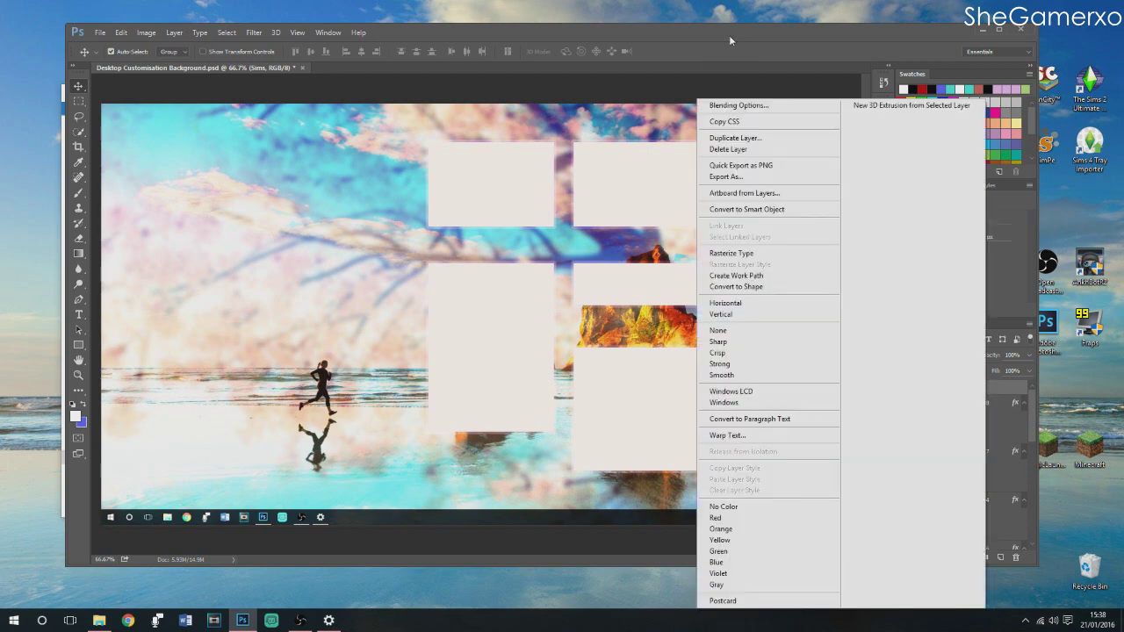
click(749, 106)
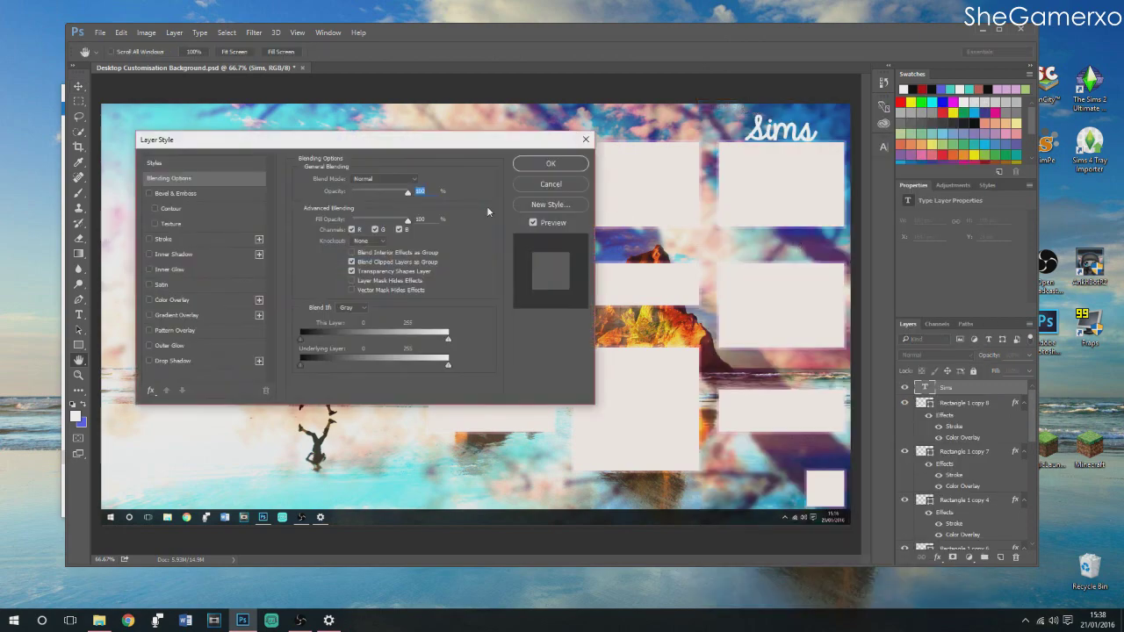
click(168, 363)
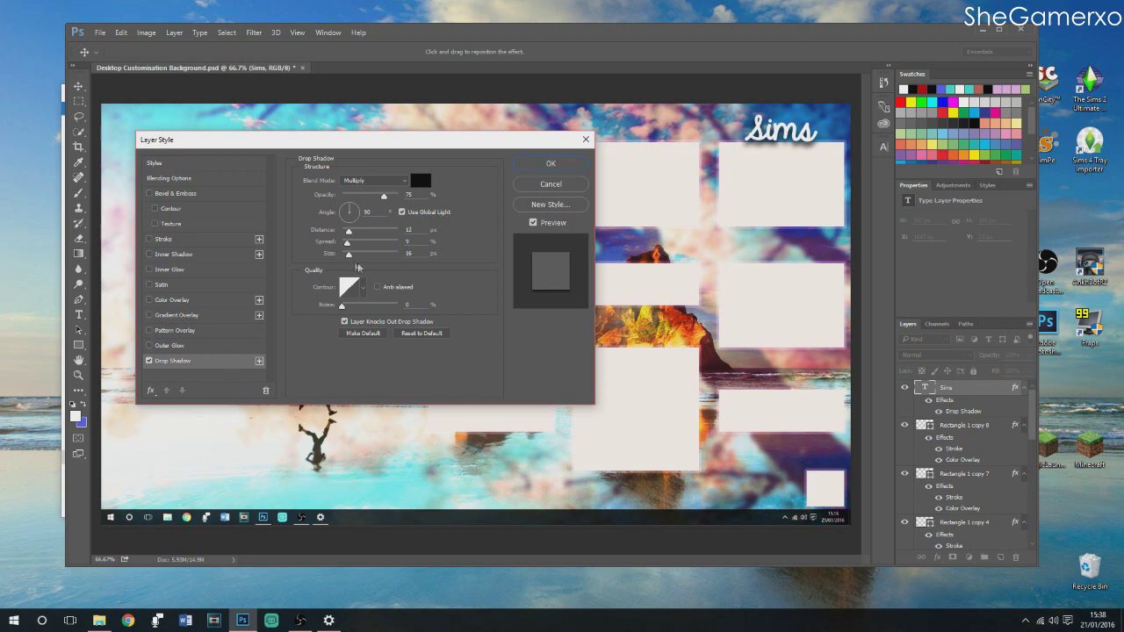
drag(349, 254, 346, 256)
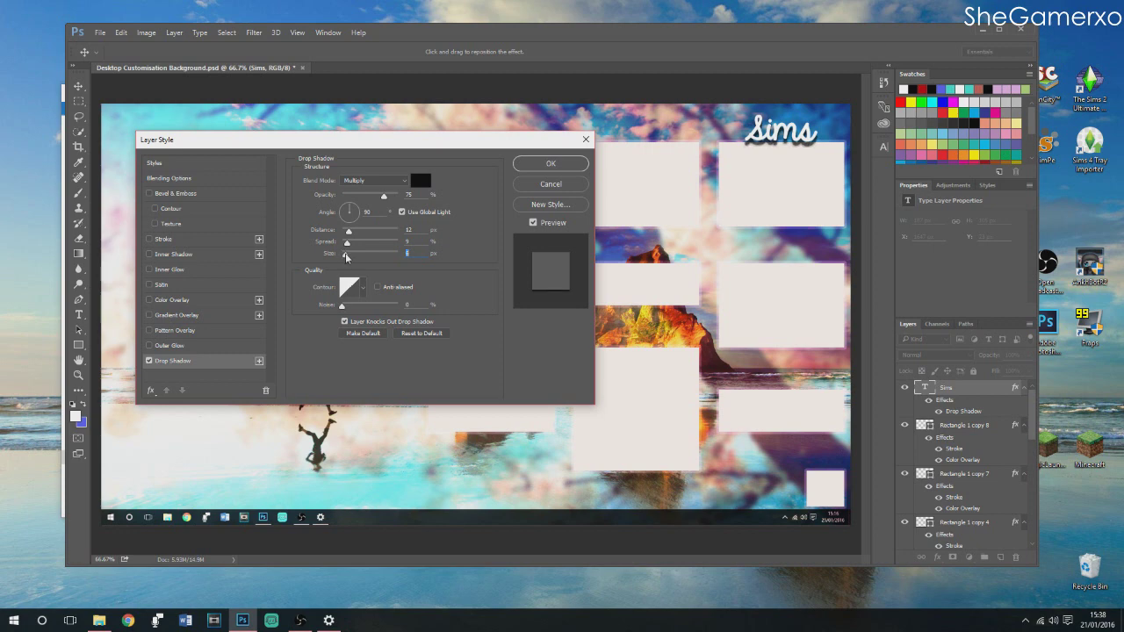
drag(349, 232, 344, 232)
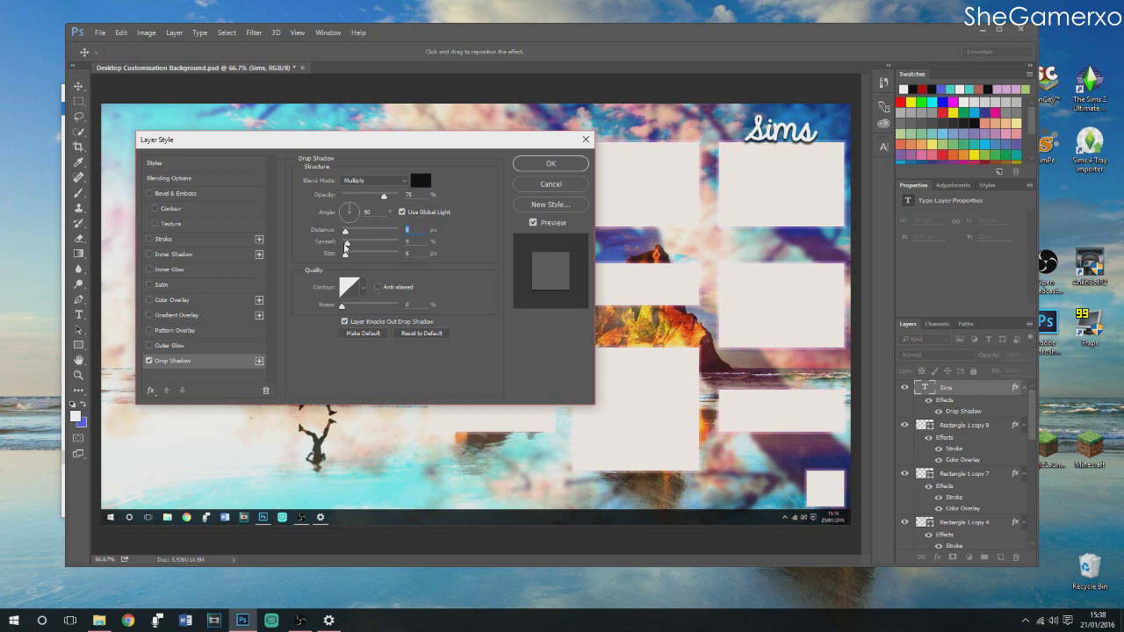
drag(346, 242, 346, 249)
Try Normal as the drop shadow's blend mode and return it to Multiply
click(360, 181)
click(361, 182)
click(361, 182)
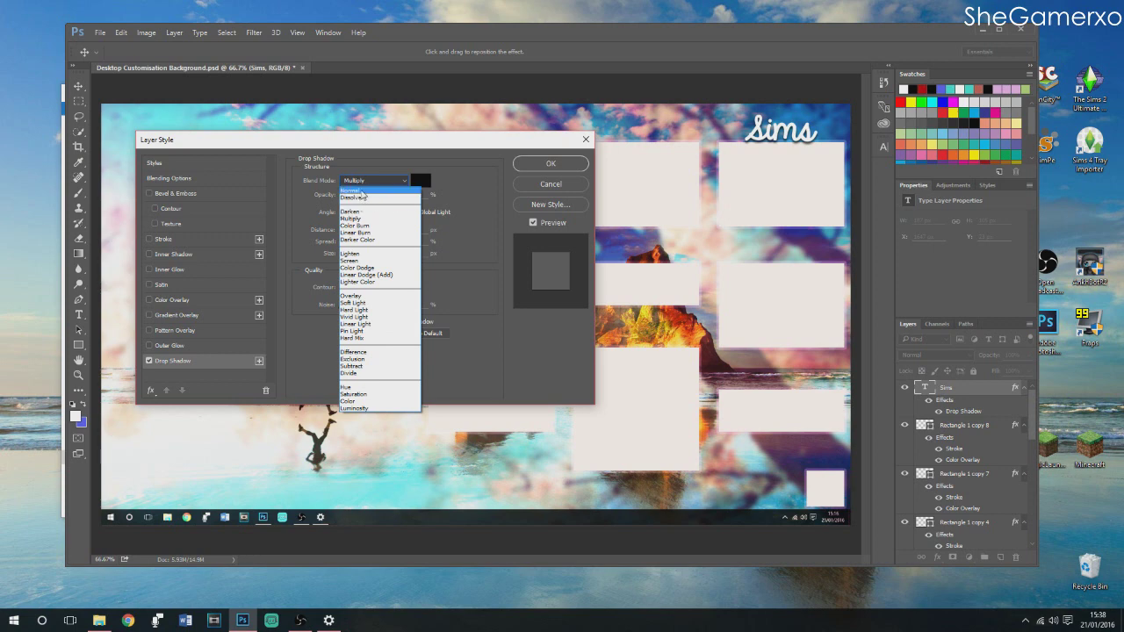
click(363, 193)
click(361, 181)
click(351, 219)
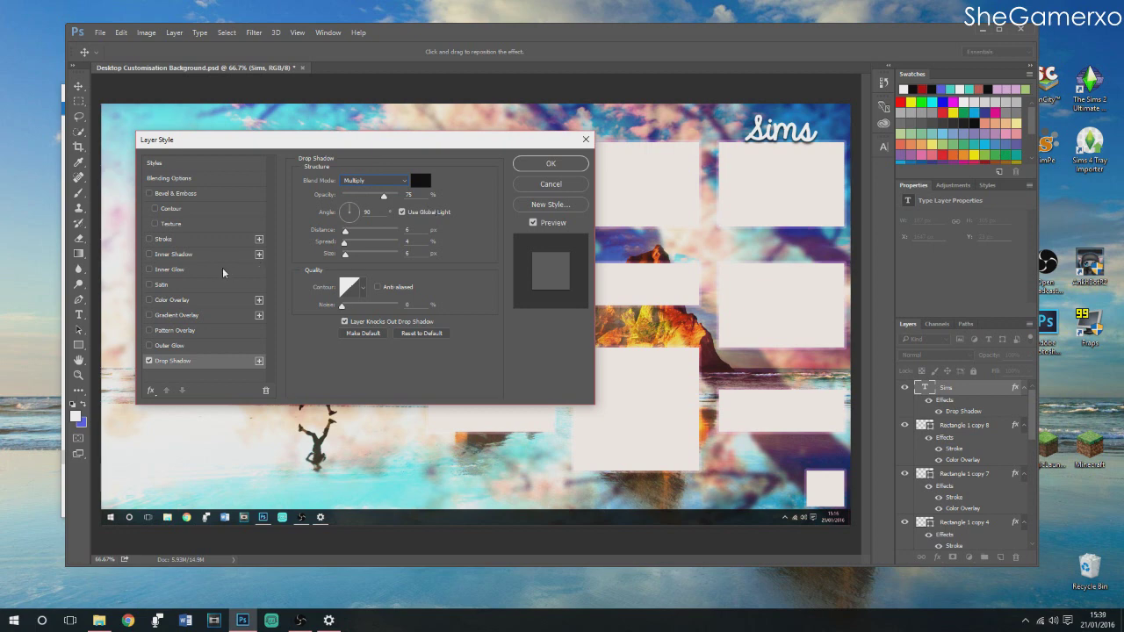
Add a light pink Color Overlay to the Sims text at 50% opacity
click(184, 301)
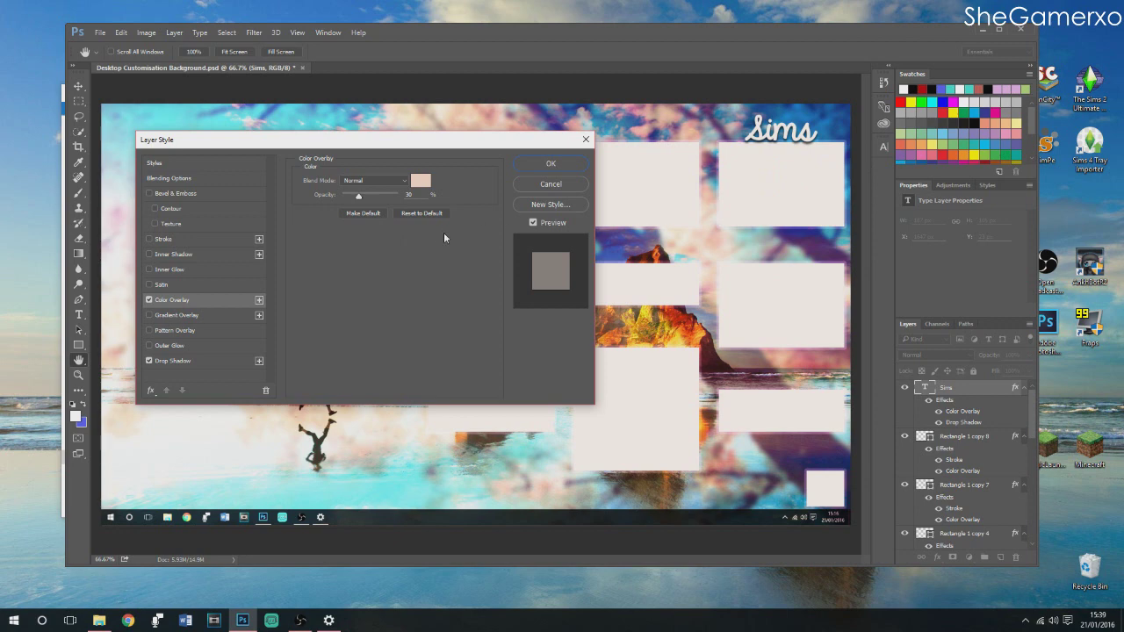
double_click(409, 195)
text(50)
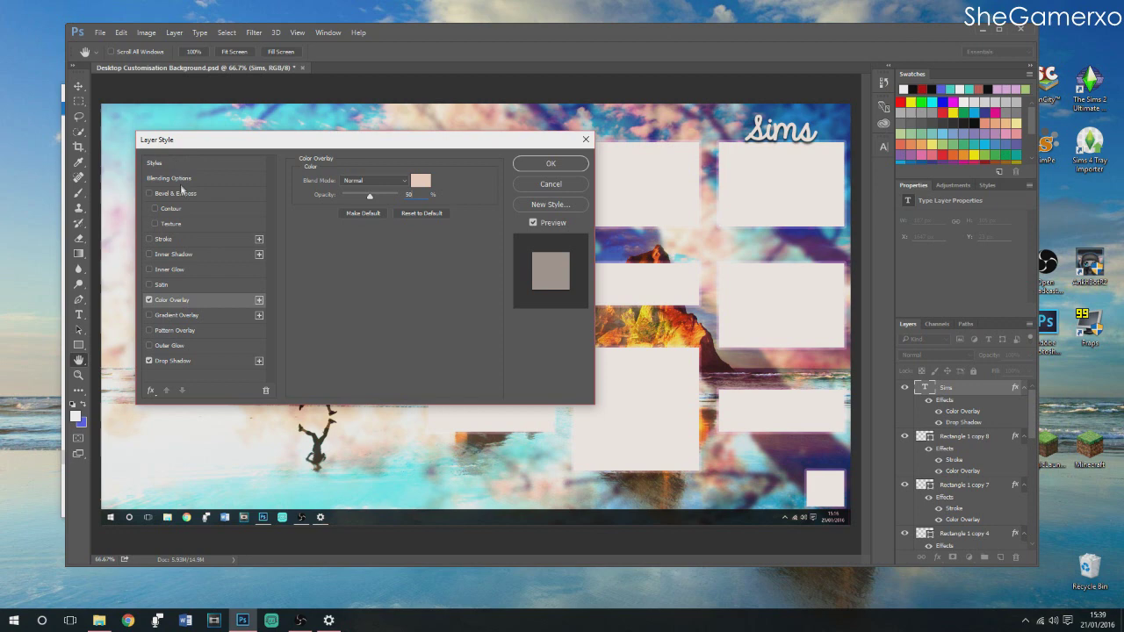
Add a black stroke to the Sims text with Normal blend mode and a size of 3 px
click(168, 241)
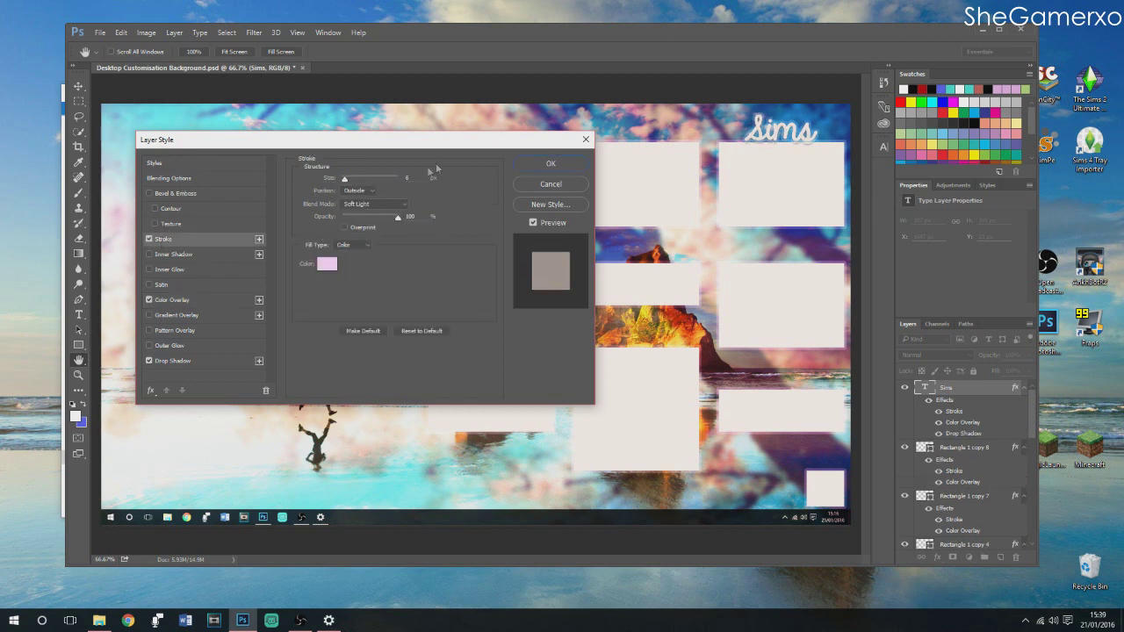
click(367, 205)
click(365, 211)
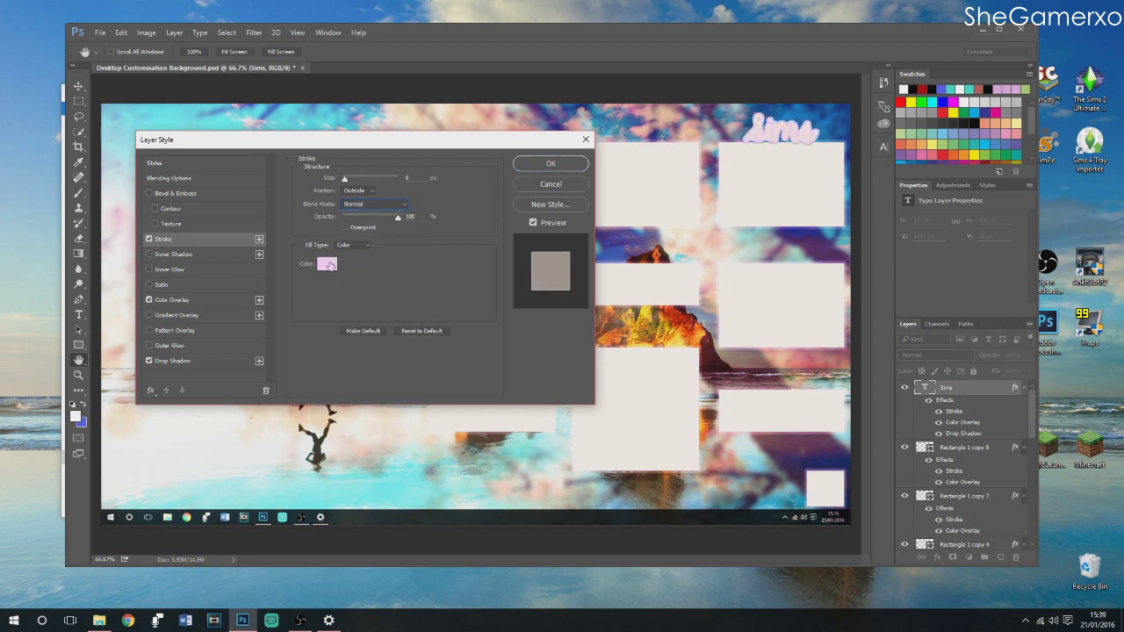
click(327, 271)
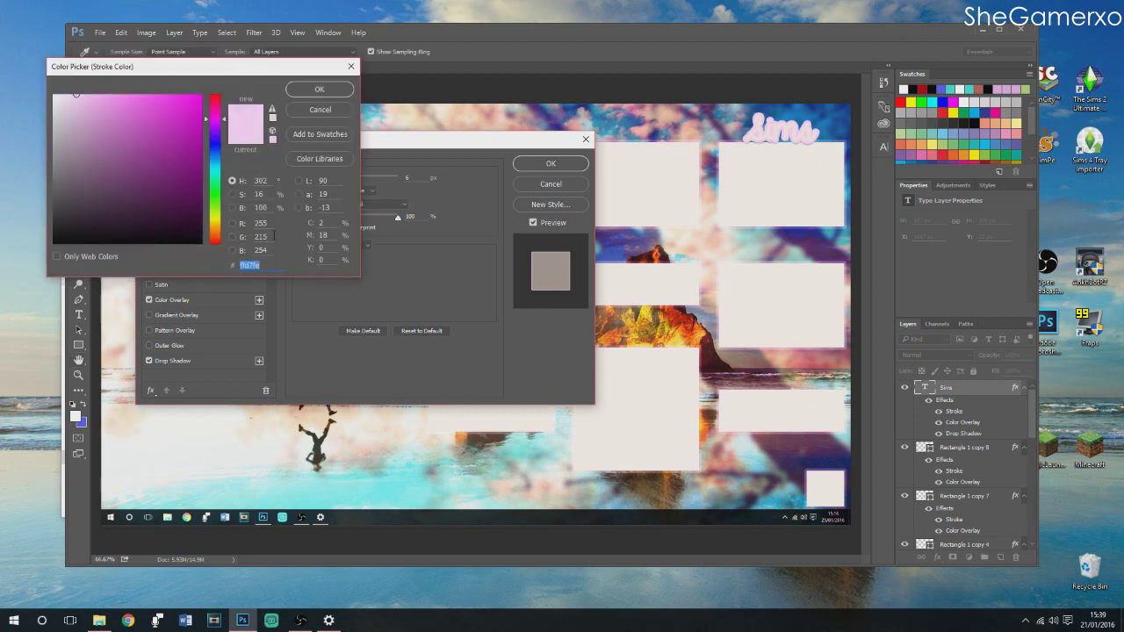
drag(132, 156, 209, 256)
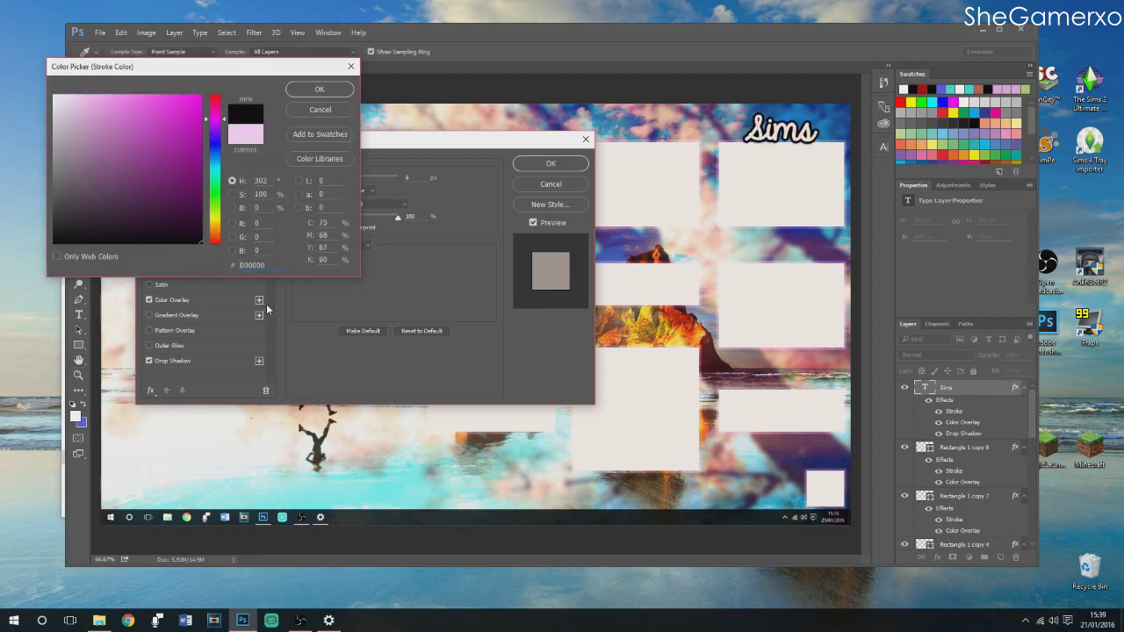
click(319, 89)
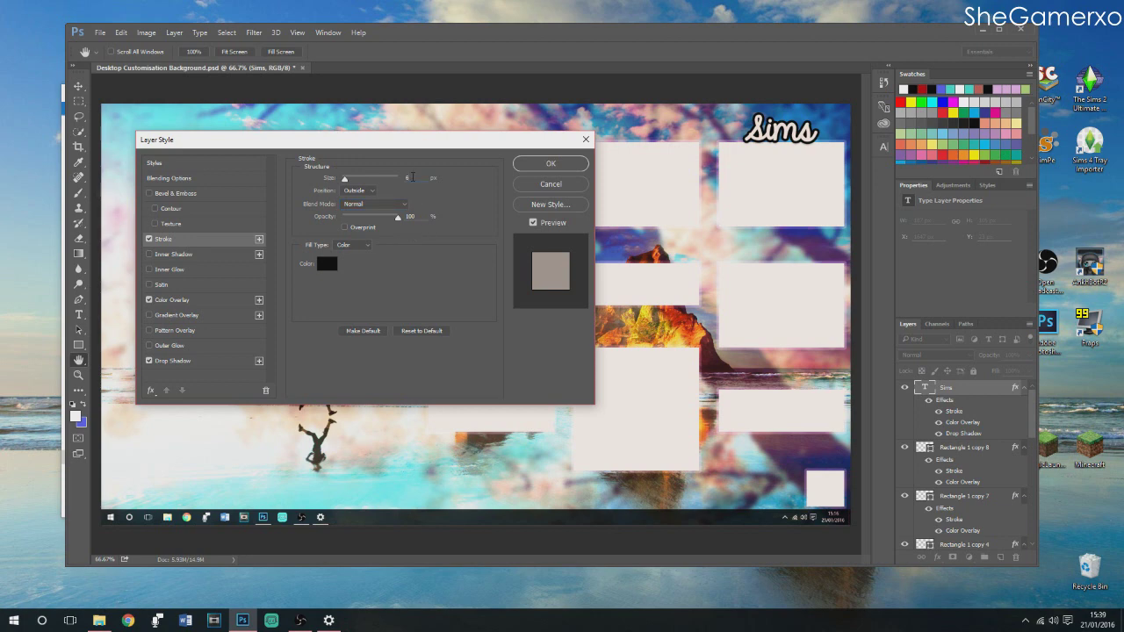
text(3)
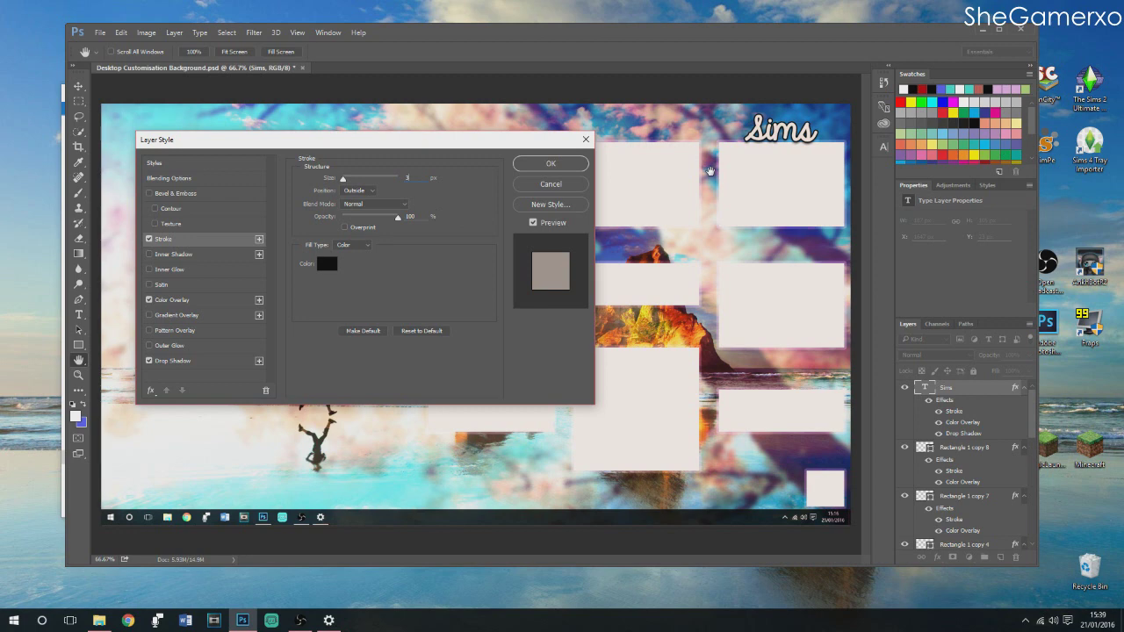
Change the Sims text's Color Overlay to light blue c9f5f7 at 40% opacity and apply the layer style
click(177, 302)
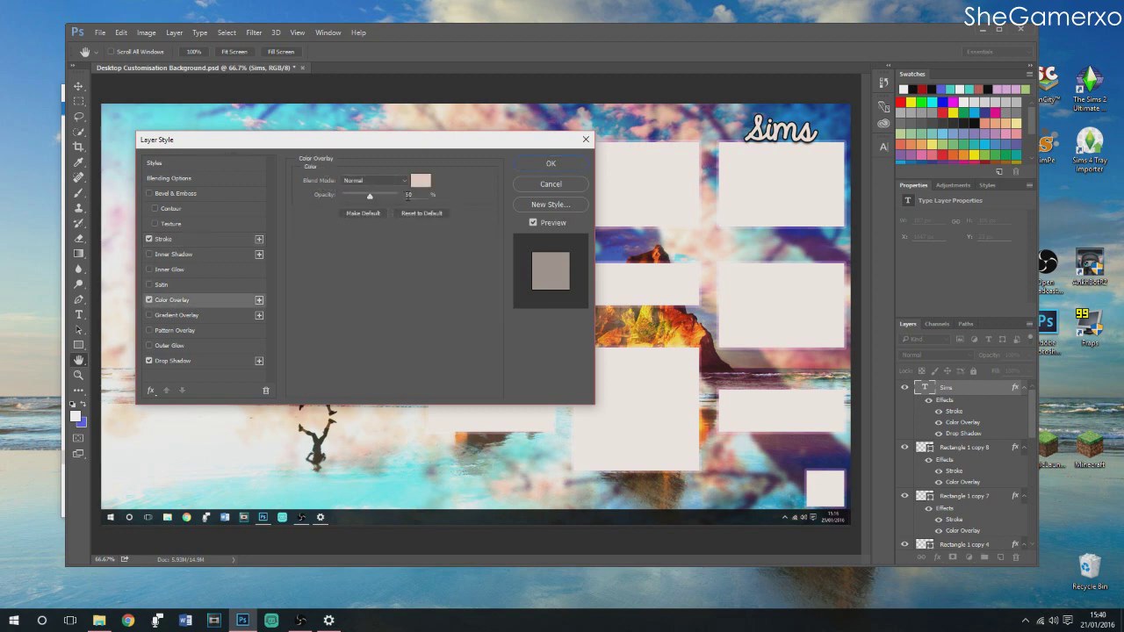
click(408, 195)
text(70)
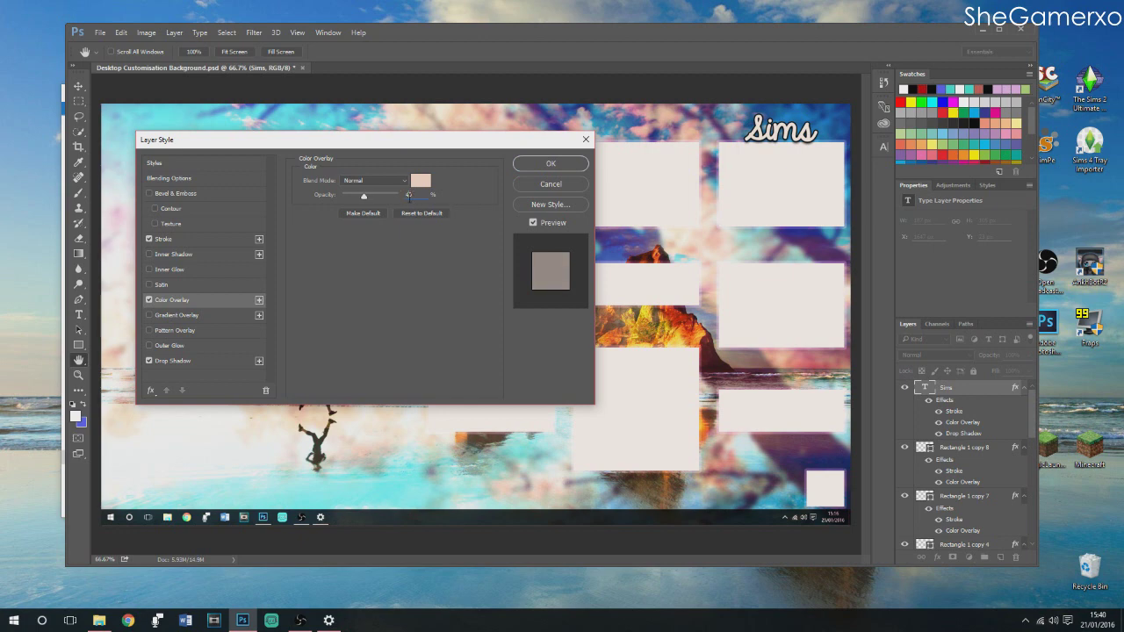
click(421, 180)
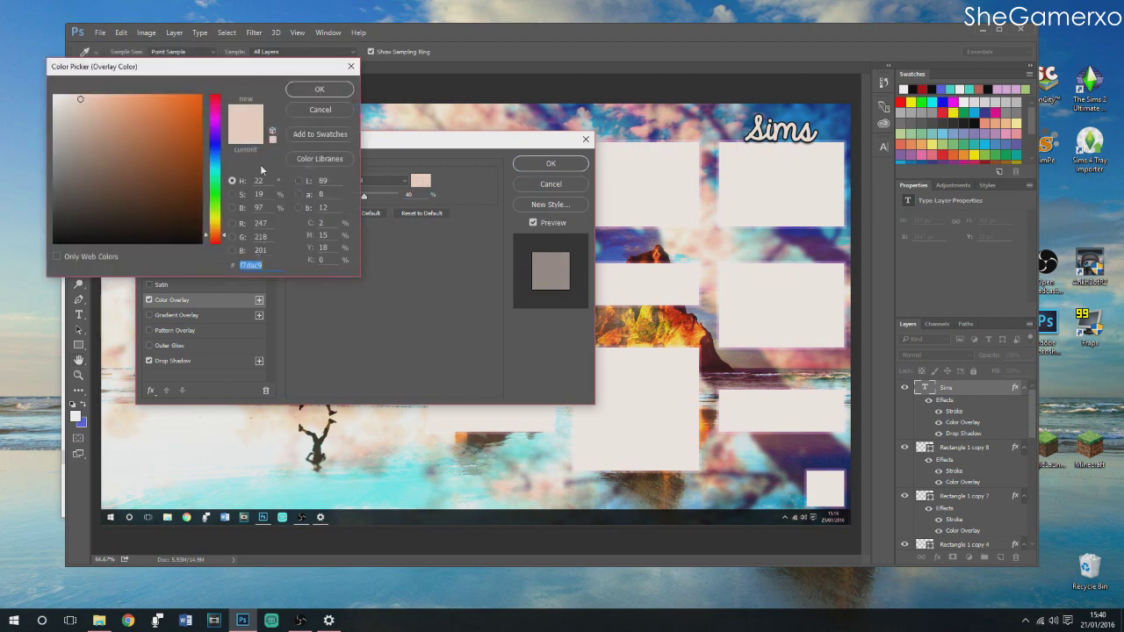
drag(219, 215, 216, 173)
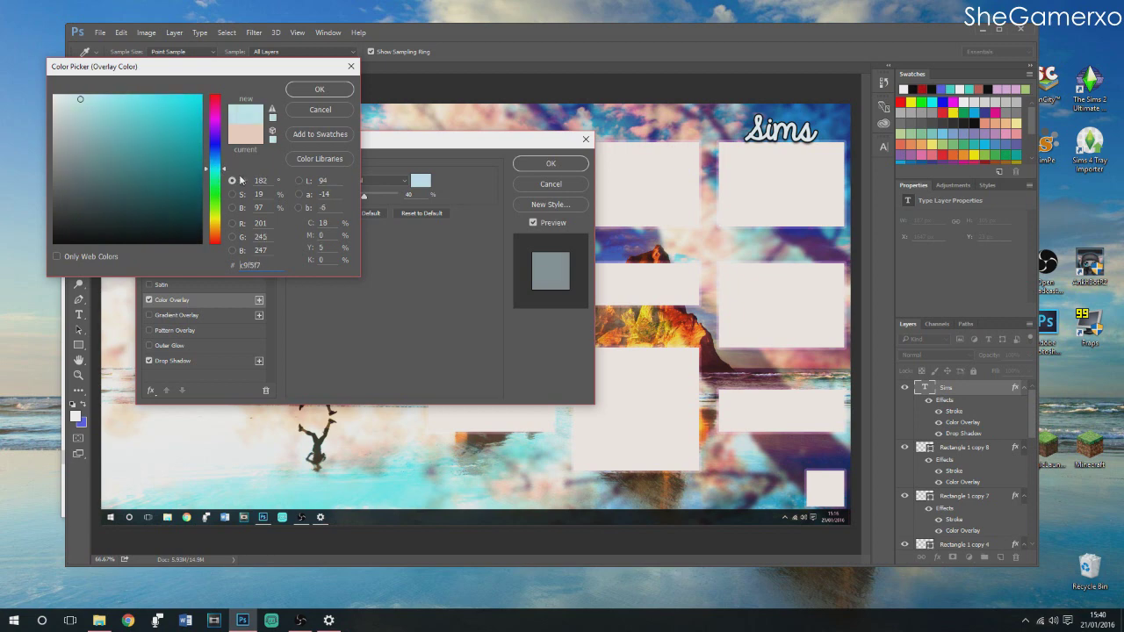
click(313, 90)
click(551, 168)
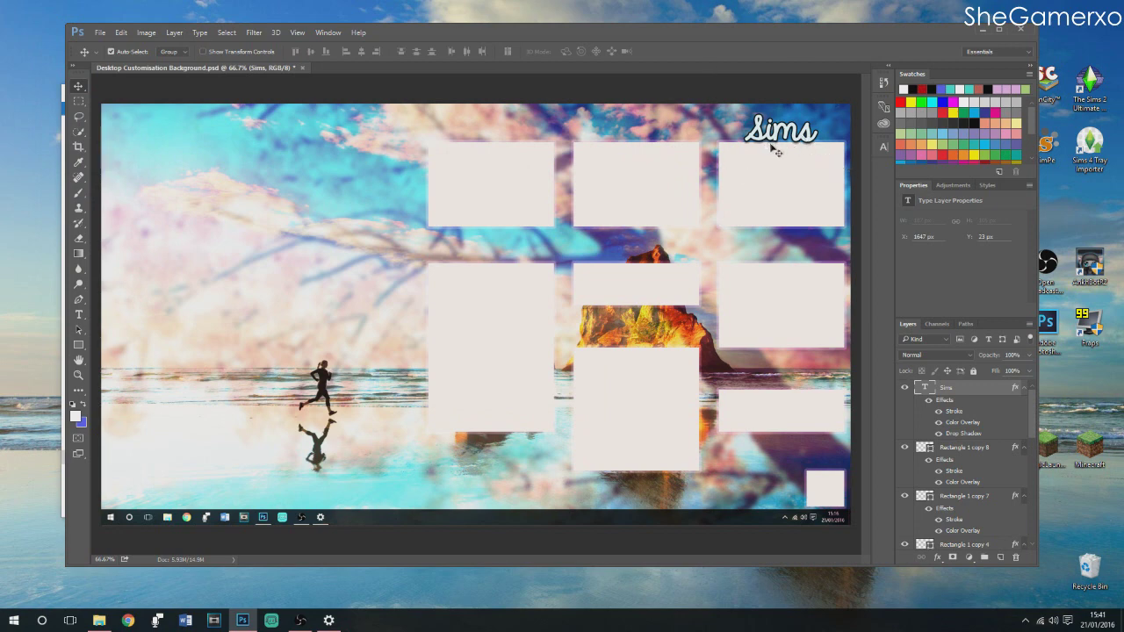
Duplicate the Sims text layer and centre the copy above the top-middle box
right_click(956, 389)
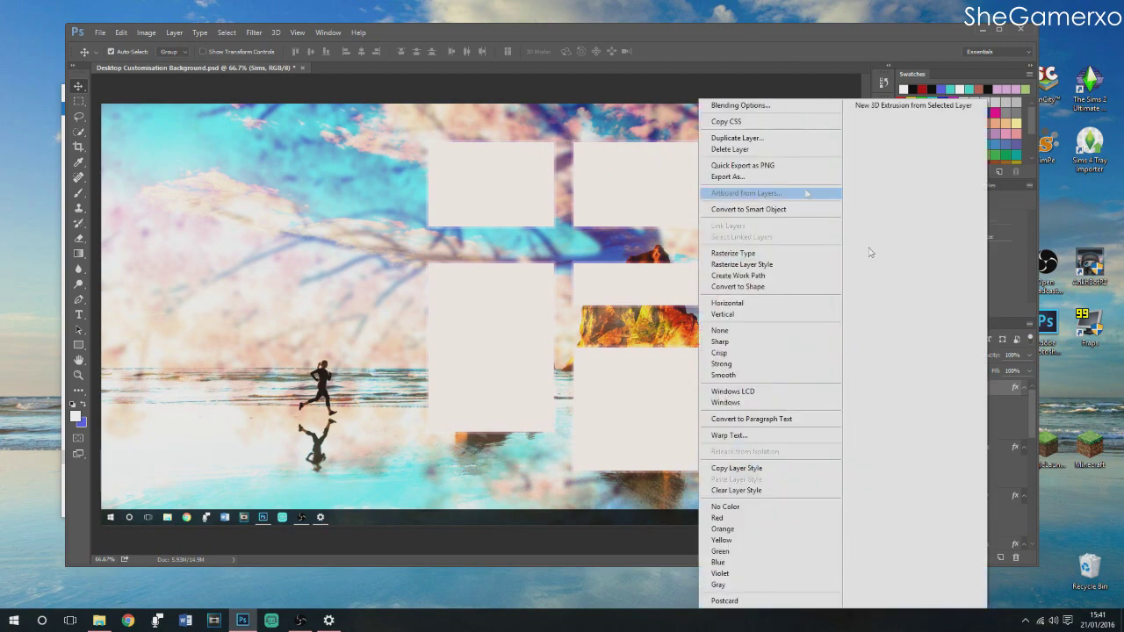
click(762, 143)
key(Return)
drag(762, 142, 650, 137)
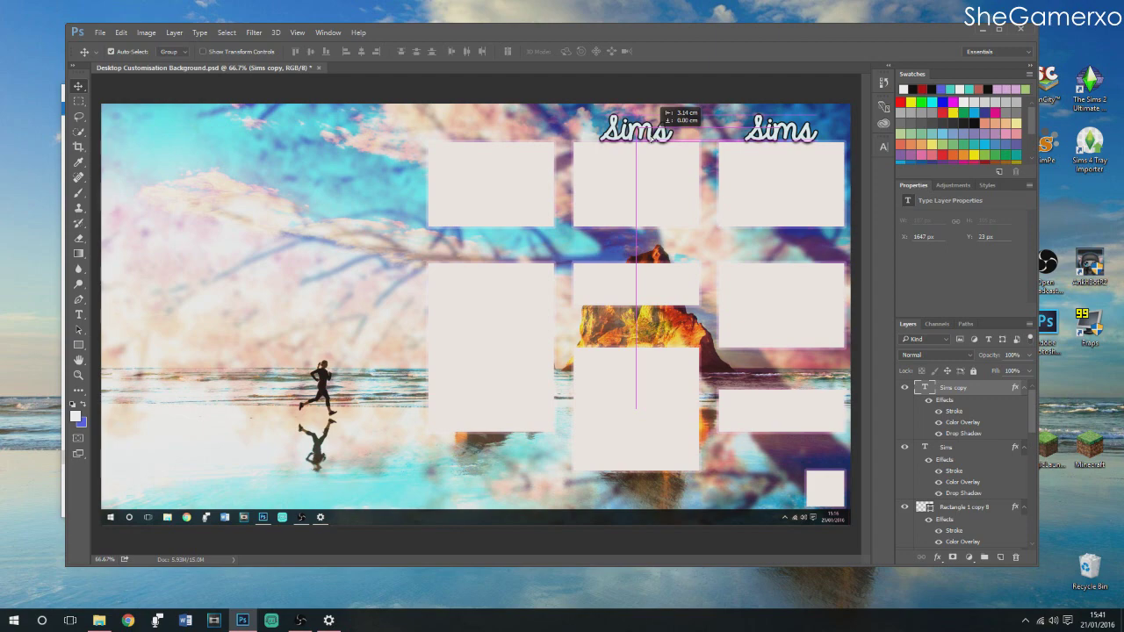
drag(657, 140, 657, 142)
Hide the top-middle box briefly to check which icons it covers, and show it again
right_click(988, 389)
click(761, 419)
click(670, 226)
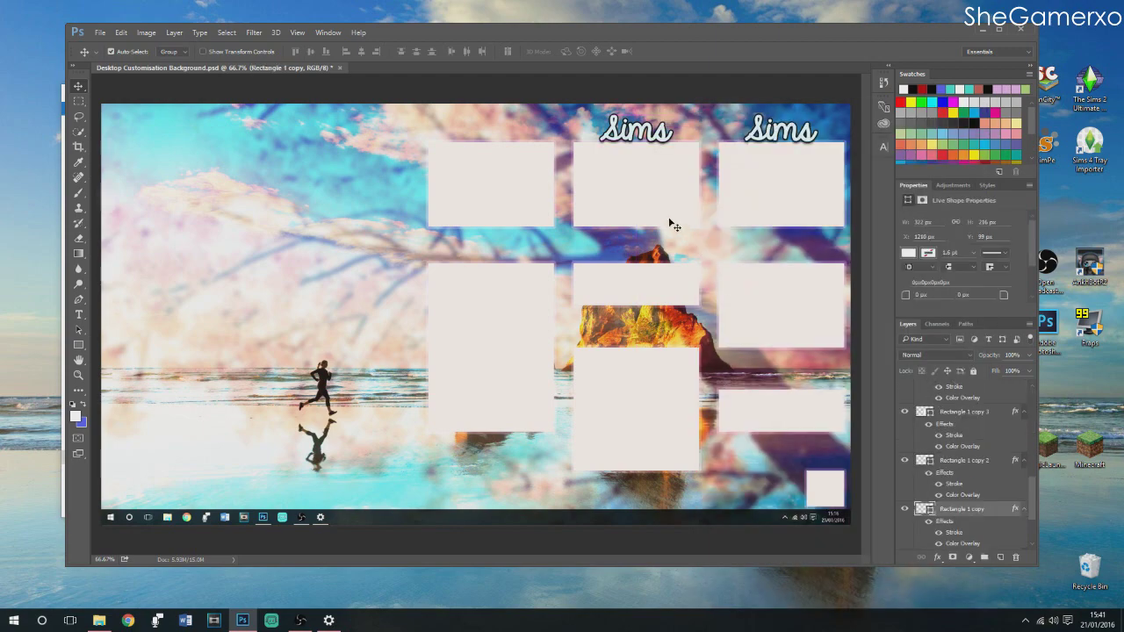
click(904, 510)
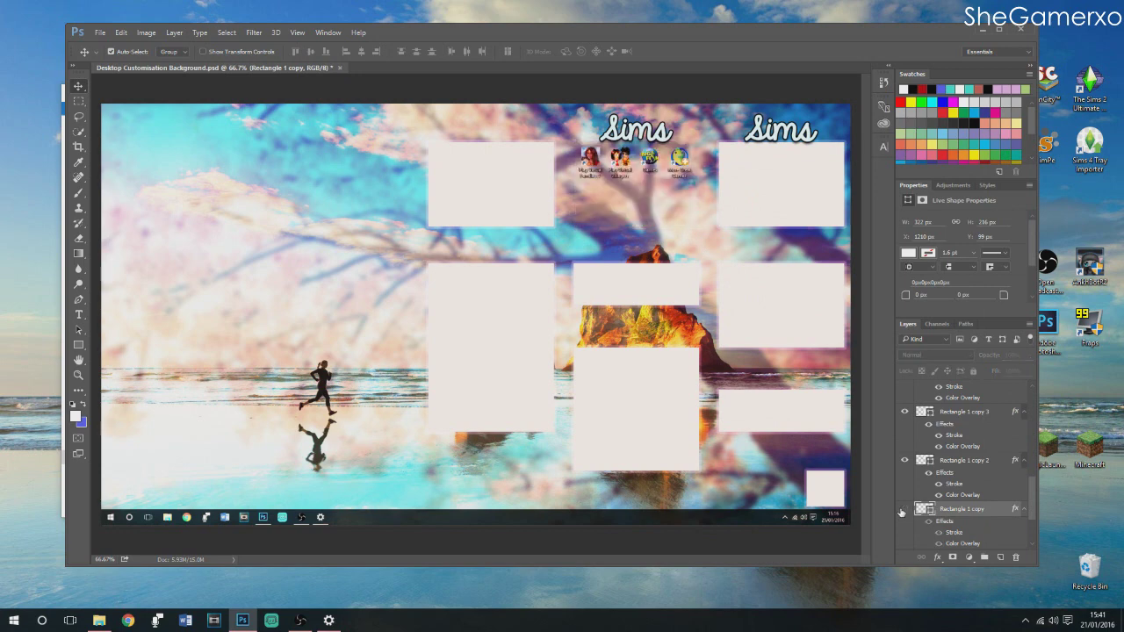
click(905, 509)
scroll(961, 427, up, 3)
scroll(966, 430, up, 3)
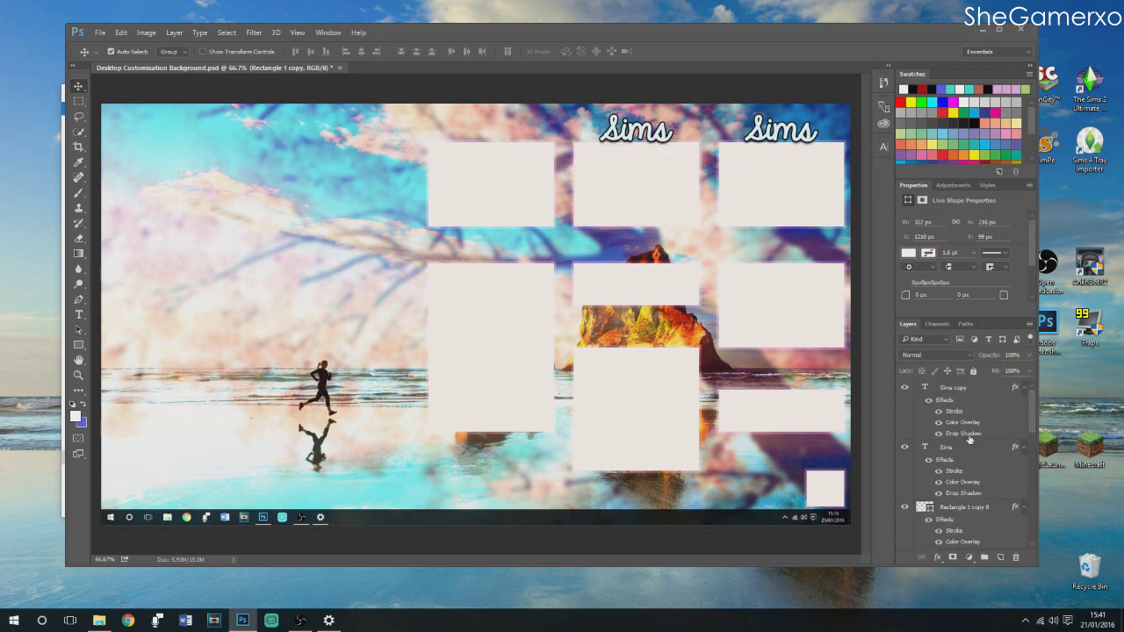
Replace the copied title above the top-middle box with "Other Games"
click(660, 145)
click(79, 316)
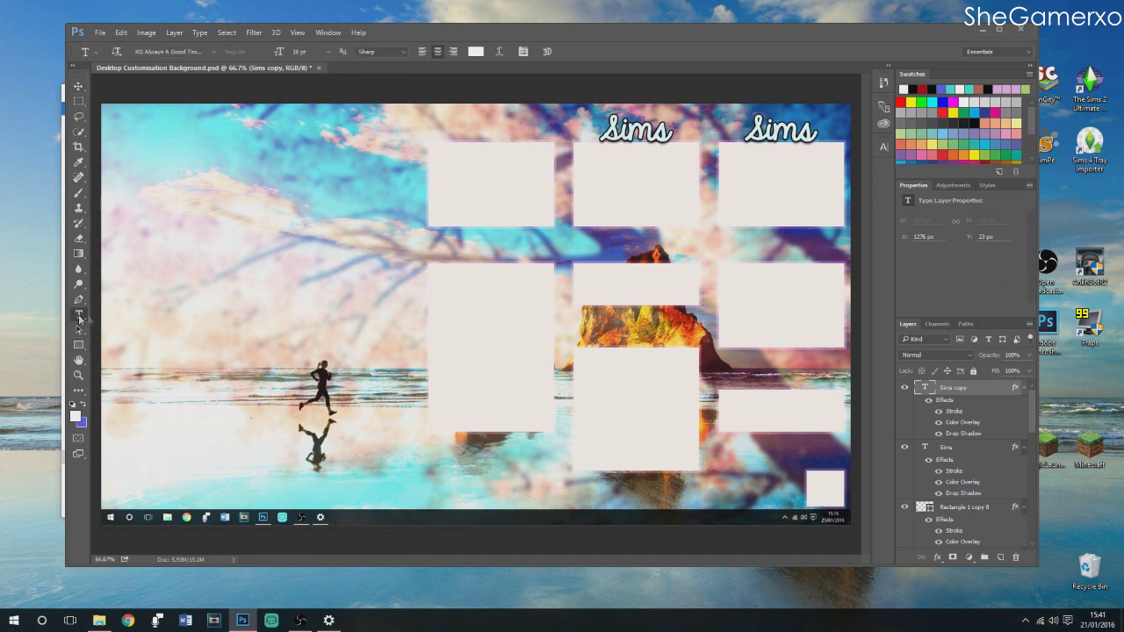
drag(671, 132, 600, 132)
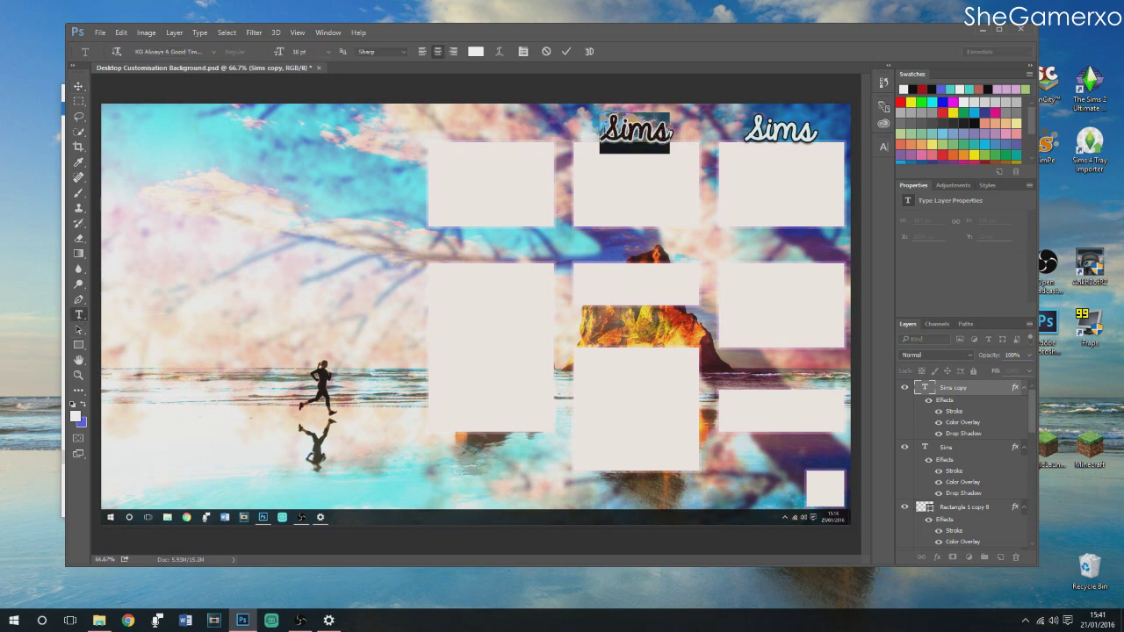
text(Other Games)
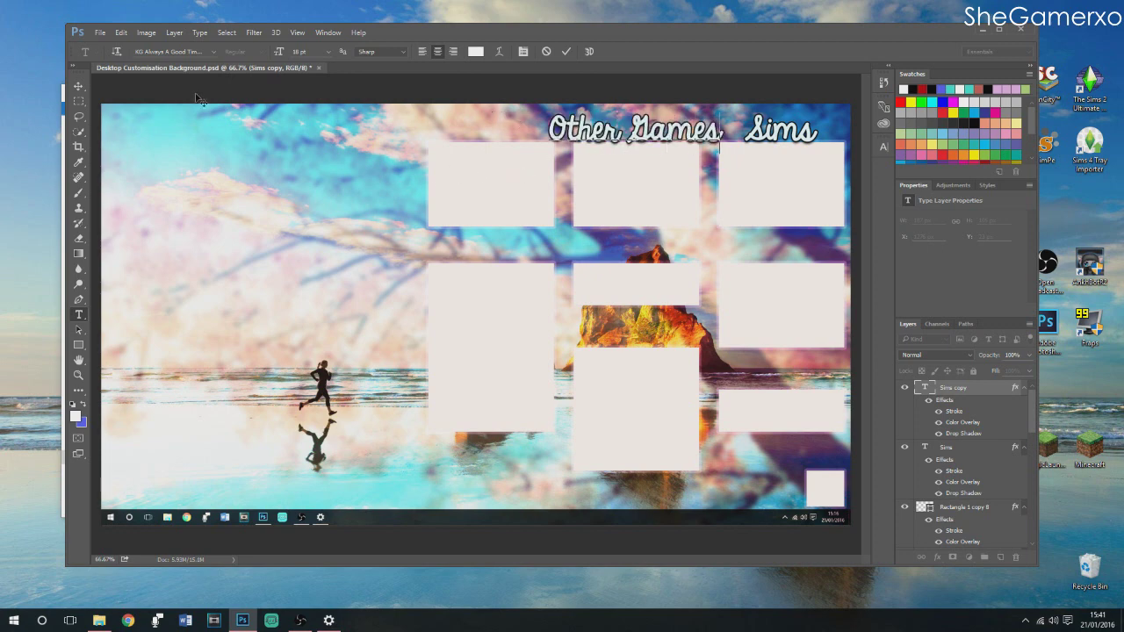
key(ctrl+Return)
key(v)
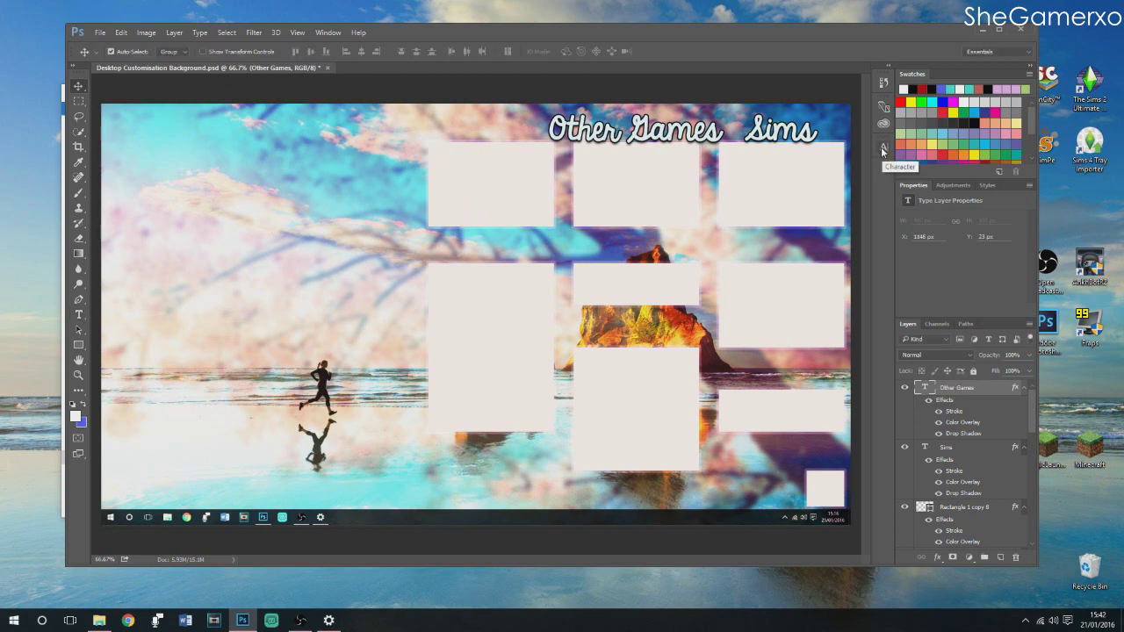
Set the font size of the Other Games title to 16 pt
click(883, 146)
click(797, 171)
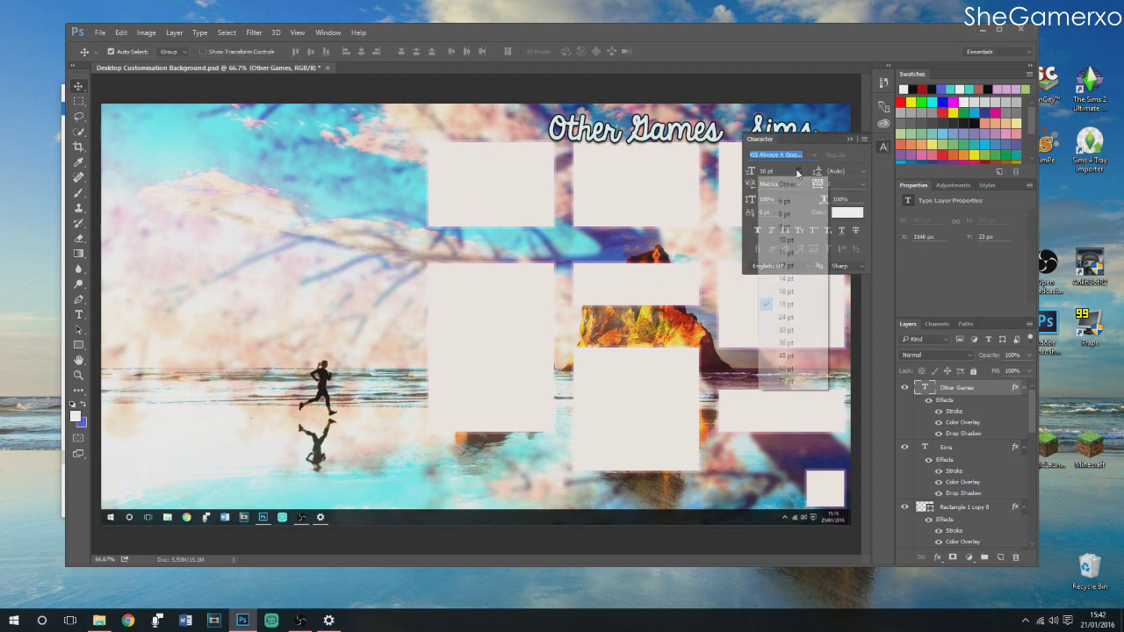
click(782, 292)
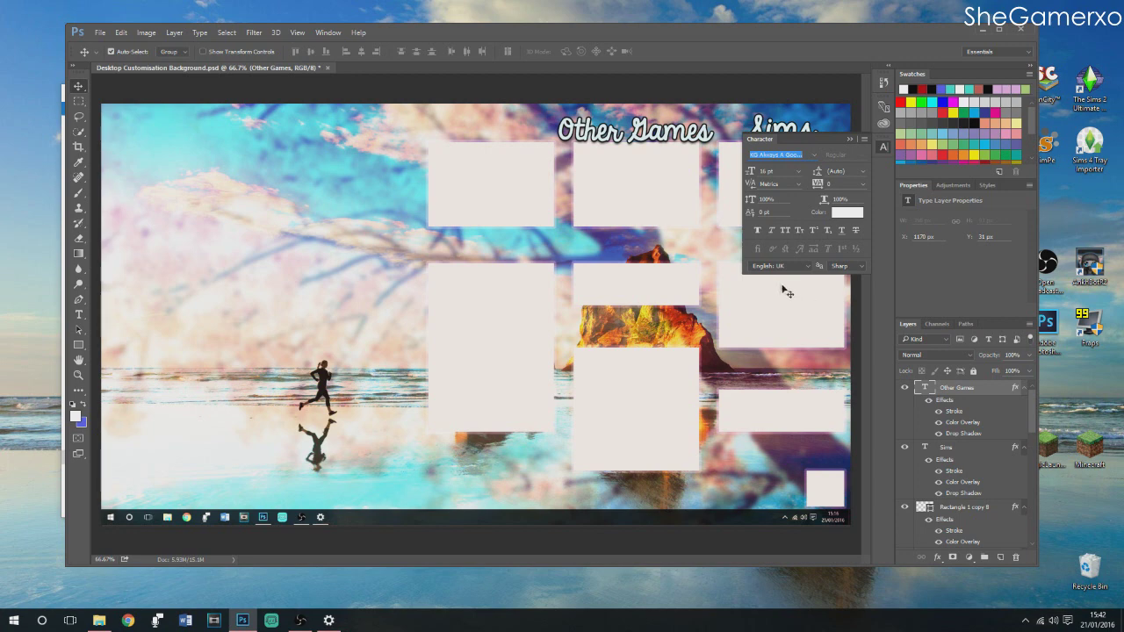
click(852, 138)
Set the font size of the Sims title to 16 pt
click(801, 136)
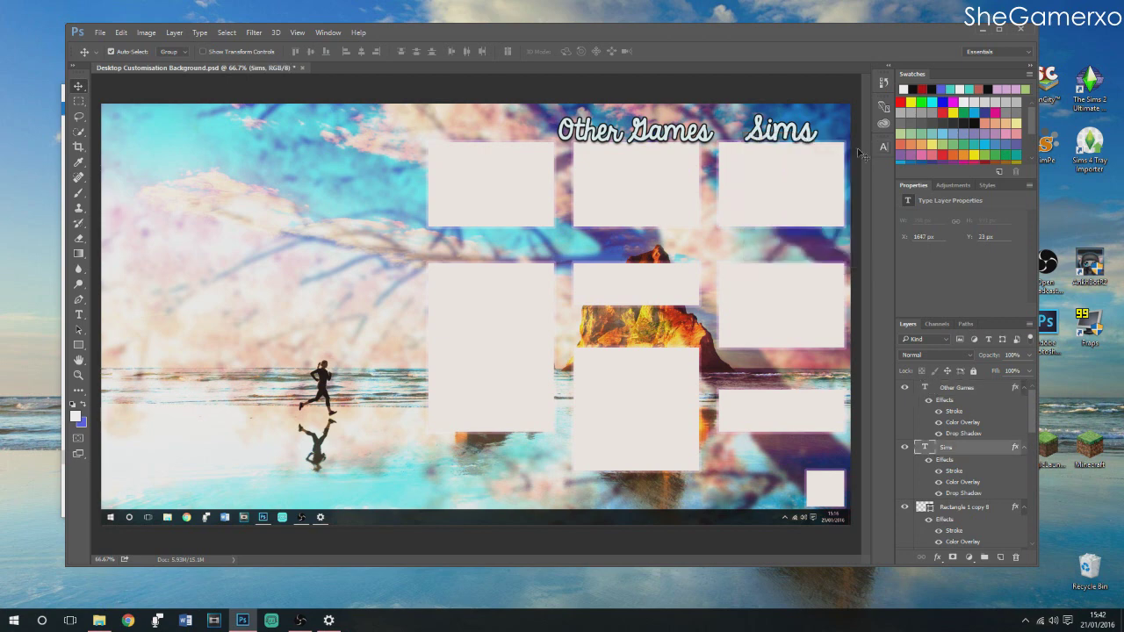
click(884, 151)
click(798, 172)
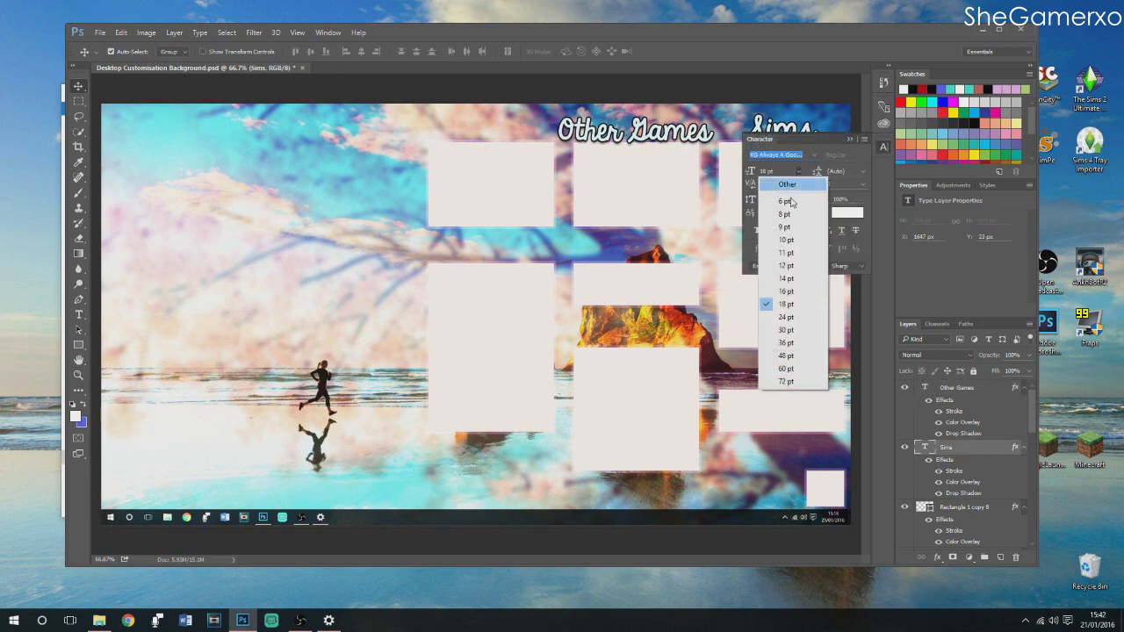
click(790, 296)
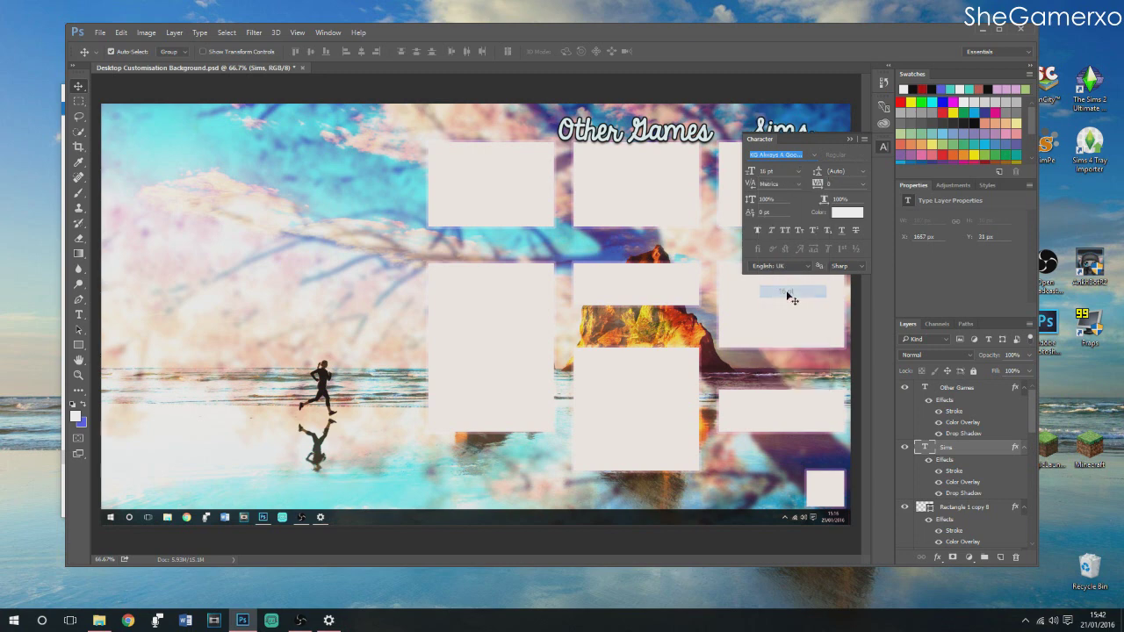
click(848, 143)
Add "The" in front of the Sims title so it reads "The Sims"
click(78, 315)
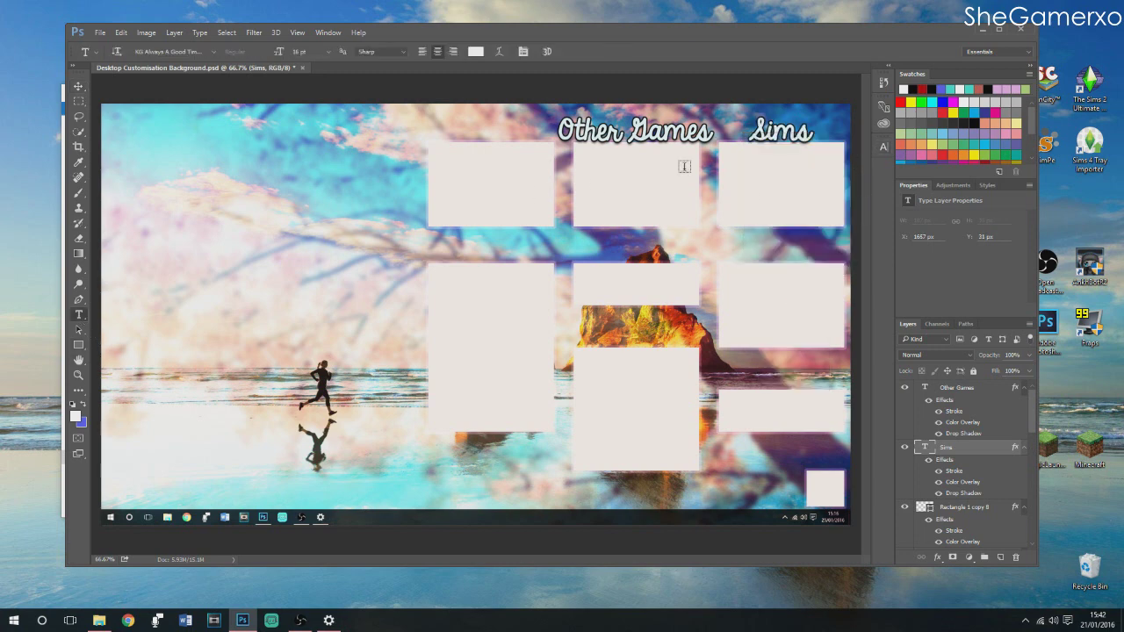
click(749, 130)
text(The)
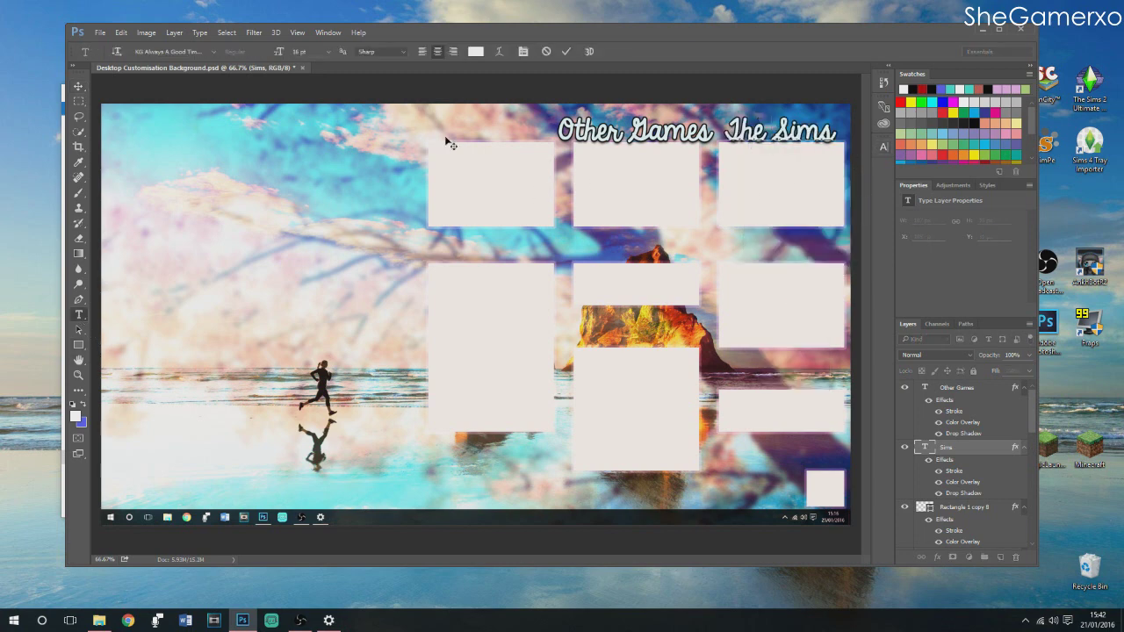
Nudge The Sims and Other Games titles to Y 33 px, centred above their boxes
click(78, 86)
drag(800, 143, 802, 140)
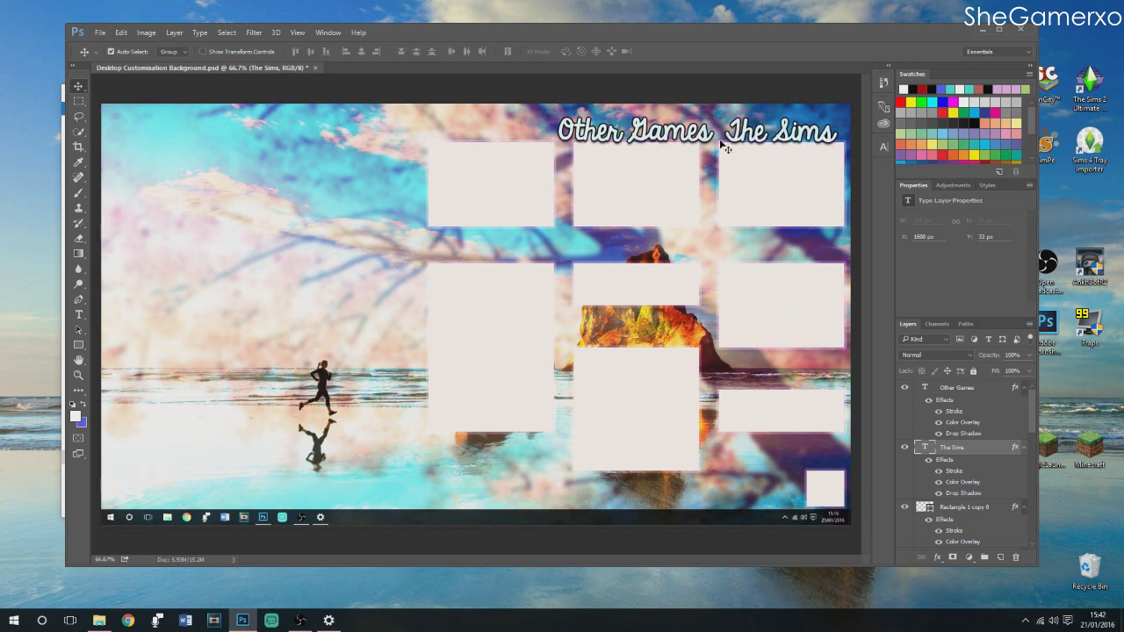
click(658, 145)
drag(654, 141, 657, 141)
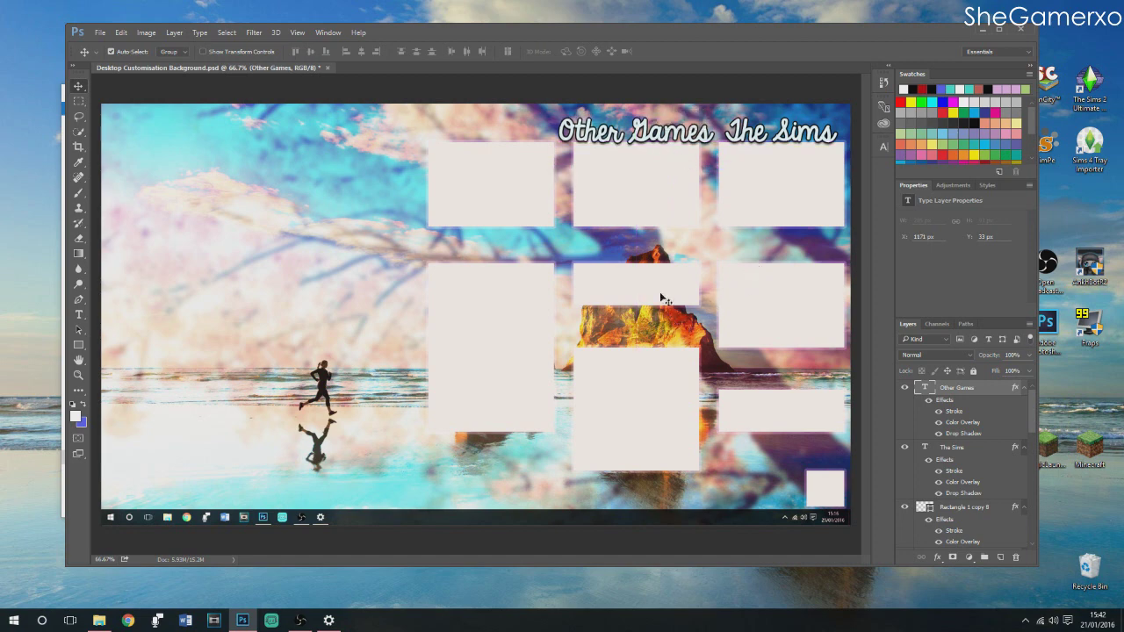
right_click(977, 400)
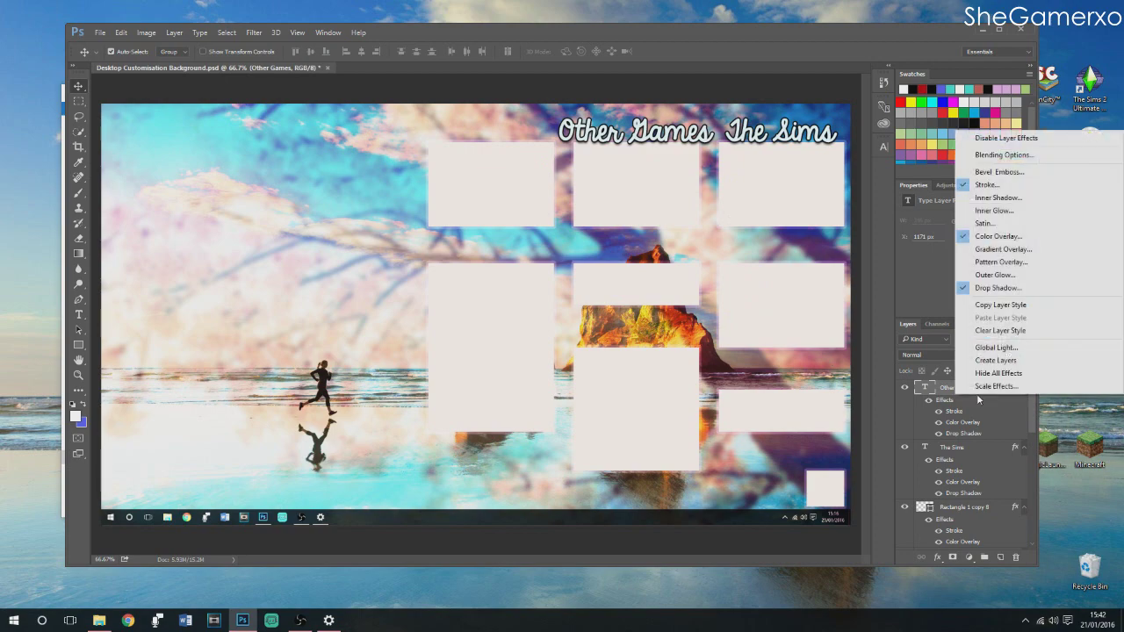
click(1003, 154)
click(551, 183)
Duplicate the Other Games text layer and move the copy above the top-left box
right_click(692, 176)
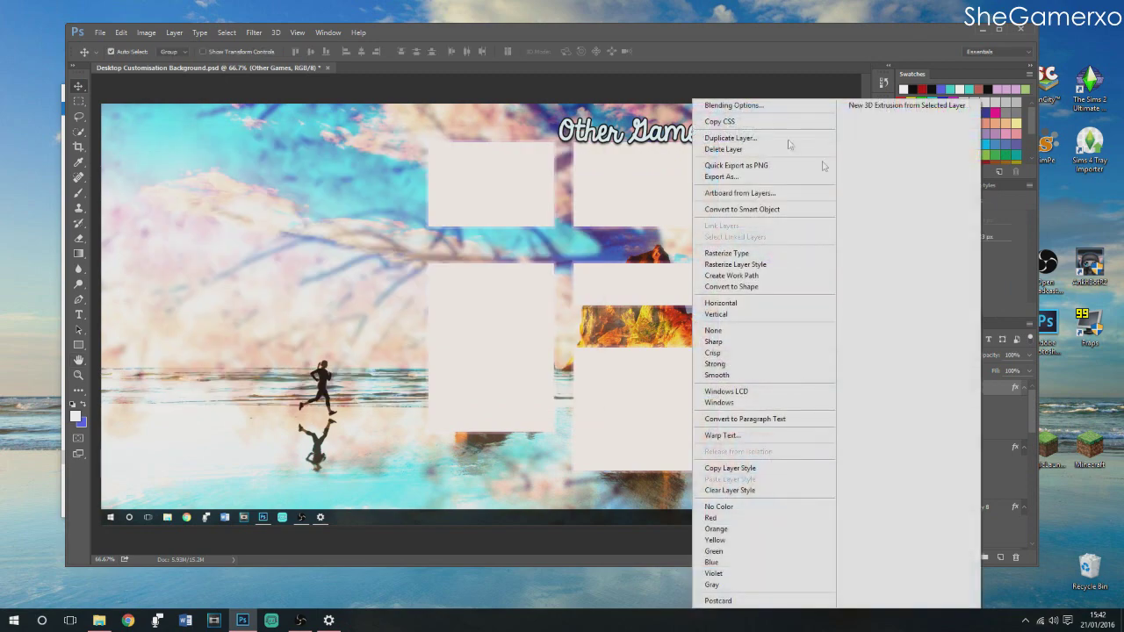
click(773, 139)
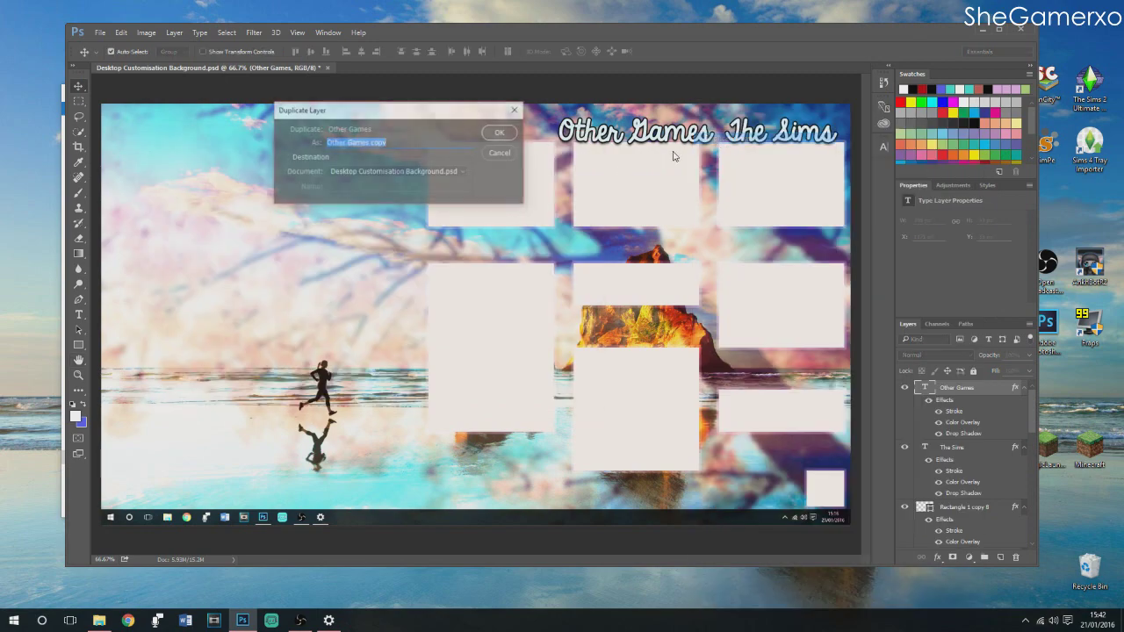
click(498, 133)
drag(651, 149, 503, 138)
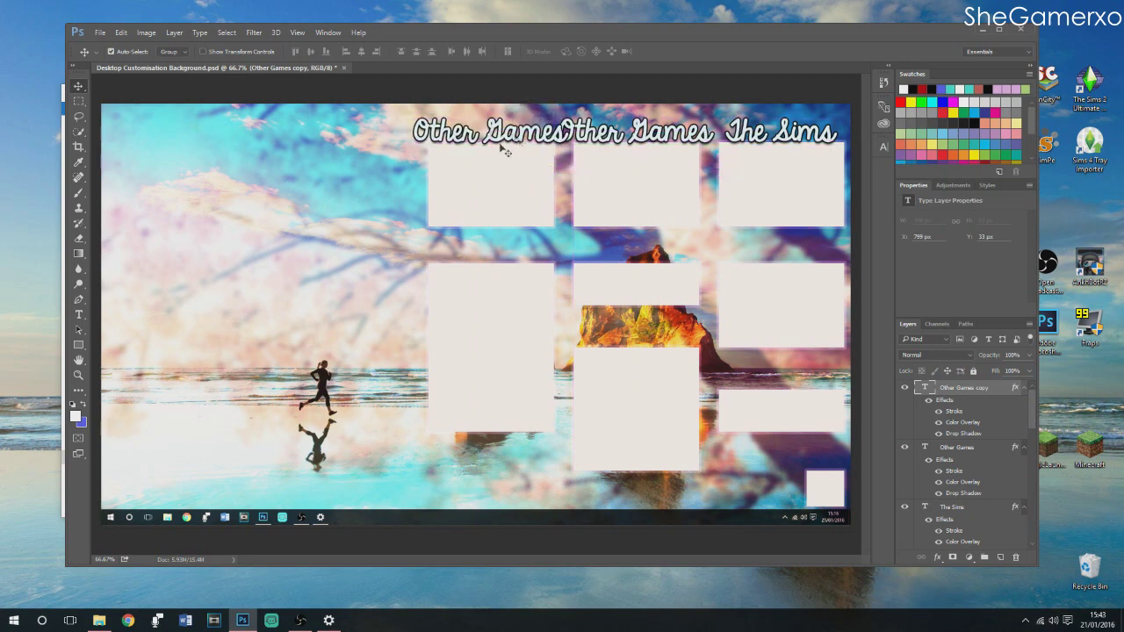
Replace the copied Other Games title above the first top-row box with "University"
click(78, 315)
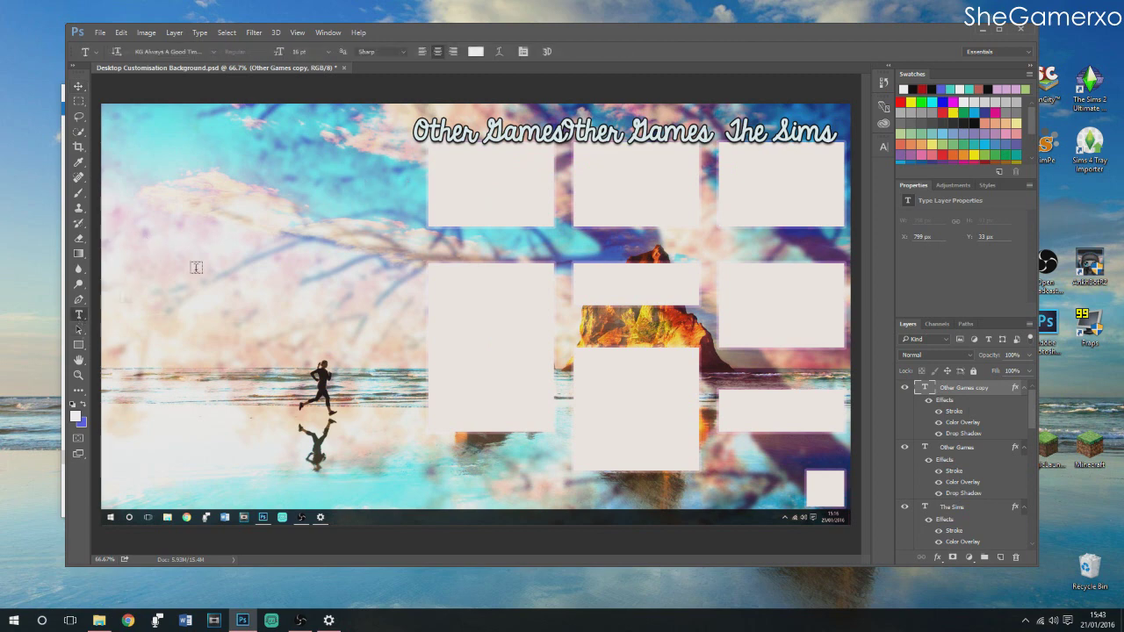
drag(566, 133, 414, 134)
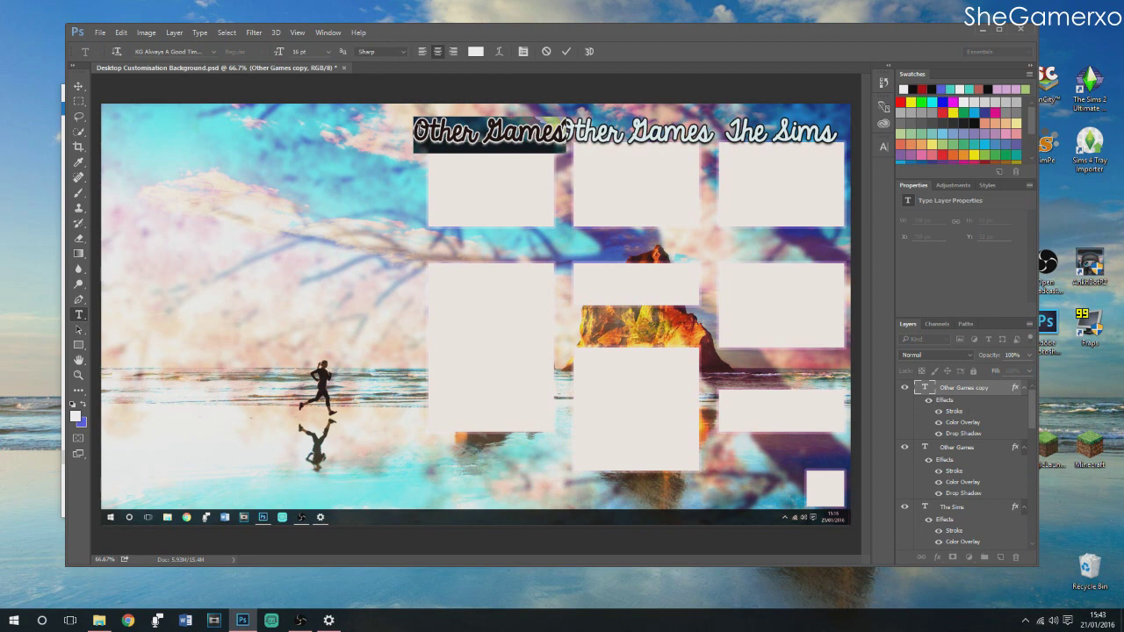
text(University)
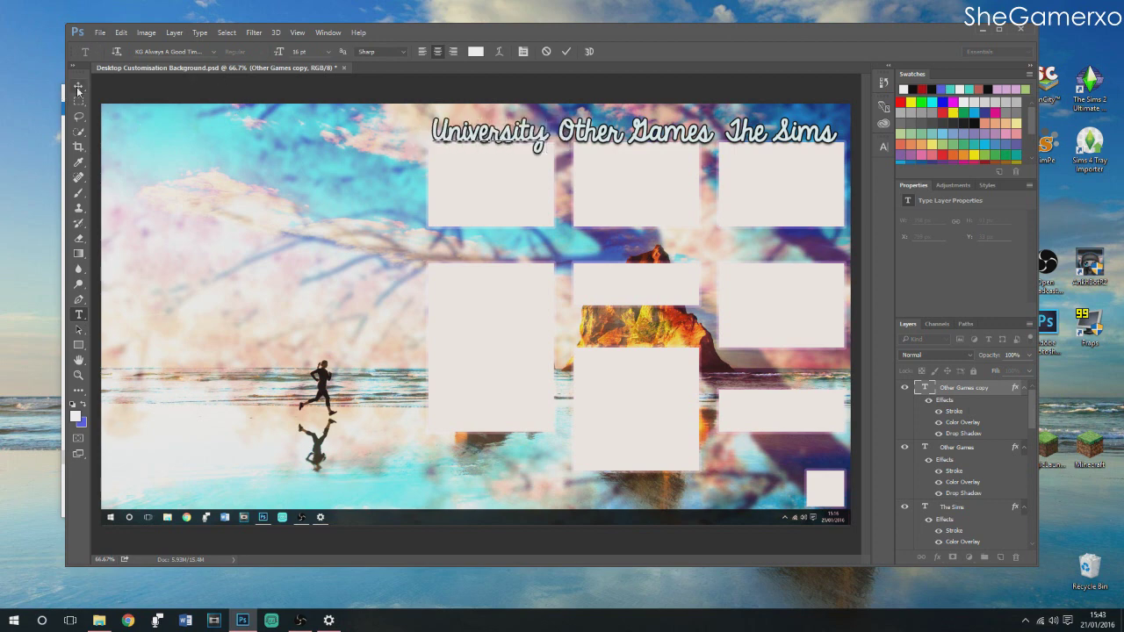
click(78, 87)
drag(515, 143, 515, 143)
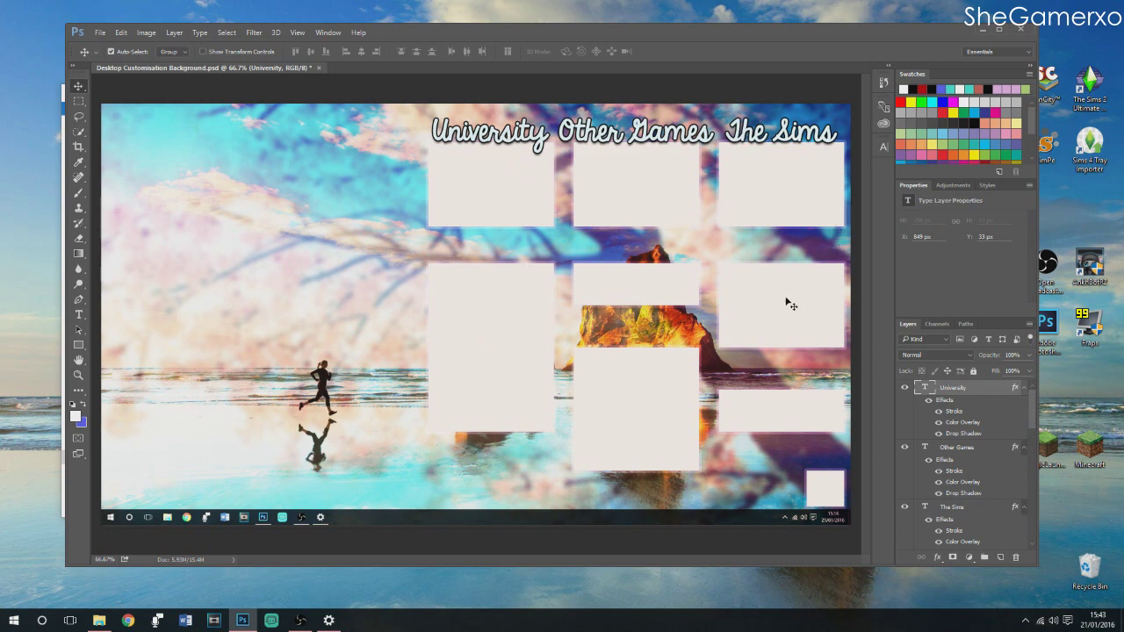
Duplicate the University text layer and move the copy straight down to Y 347 px, above the tall box in the first column
right_click(957, 389)
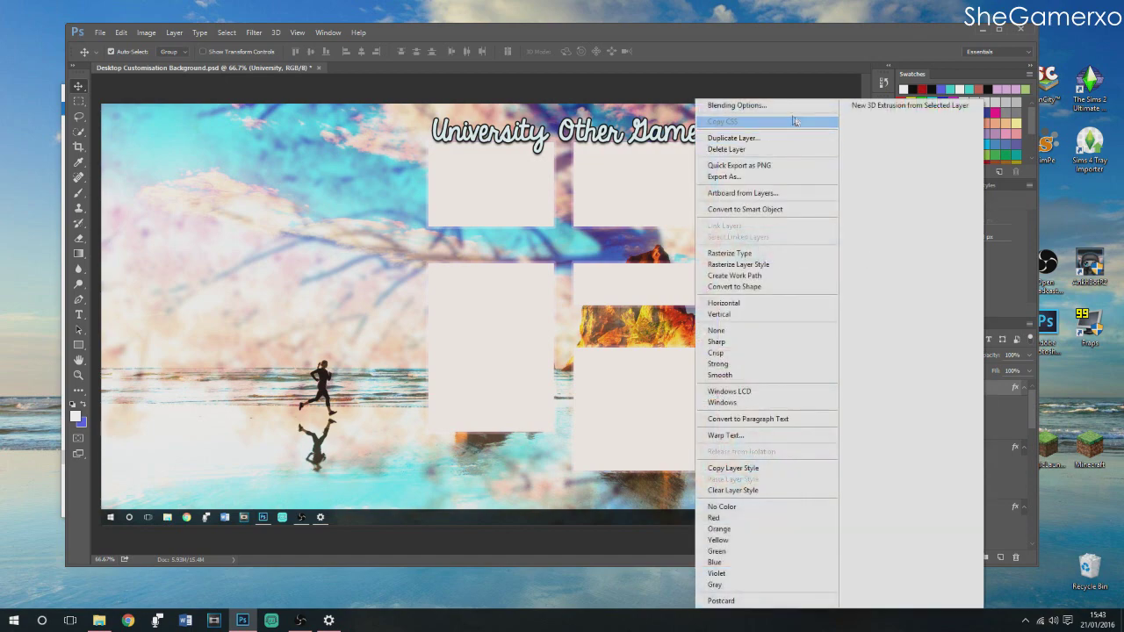
click(764, 139)
click(502, 134)
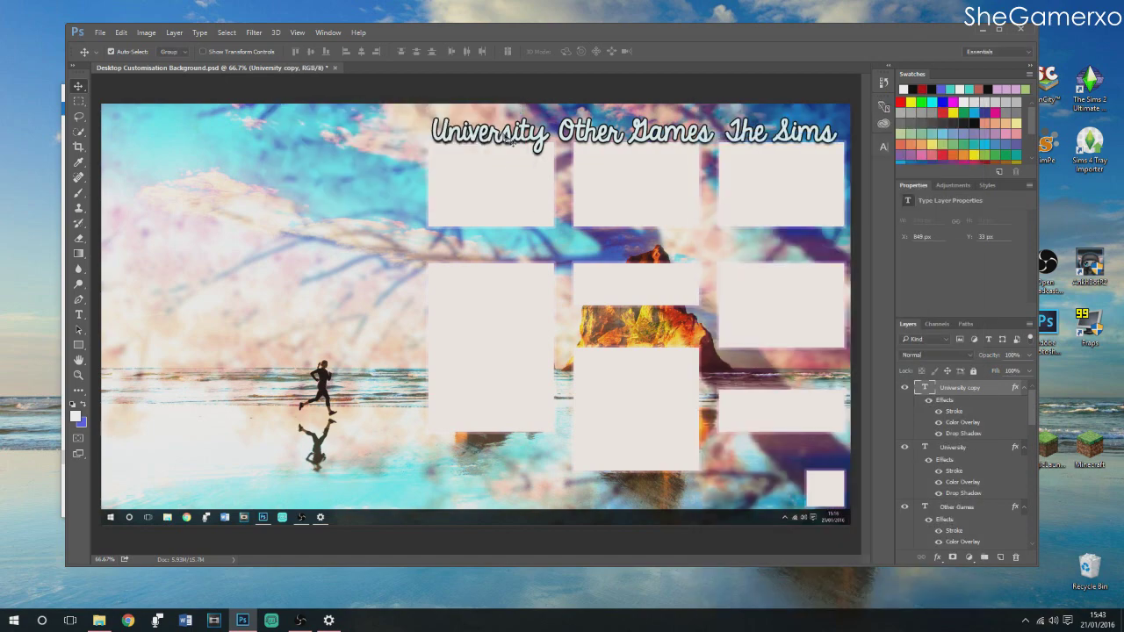
drag(505, 154, 507, 260)
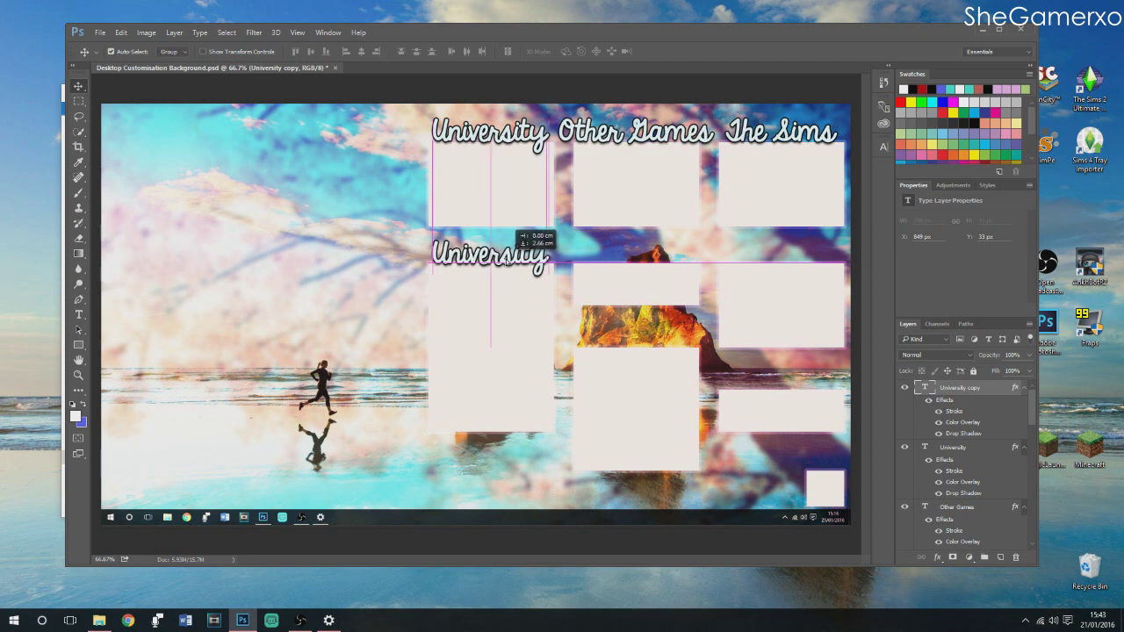
drag(505, 260, 506, 260)
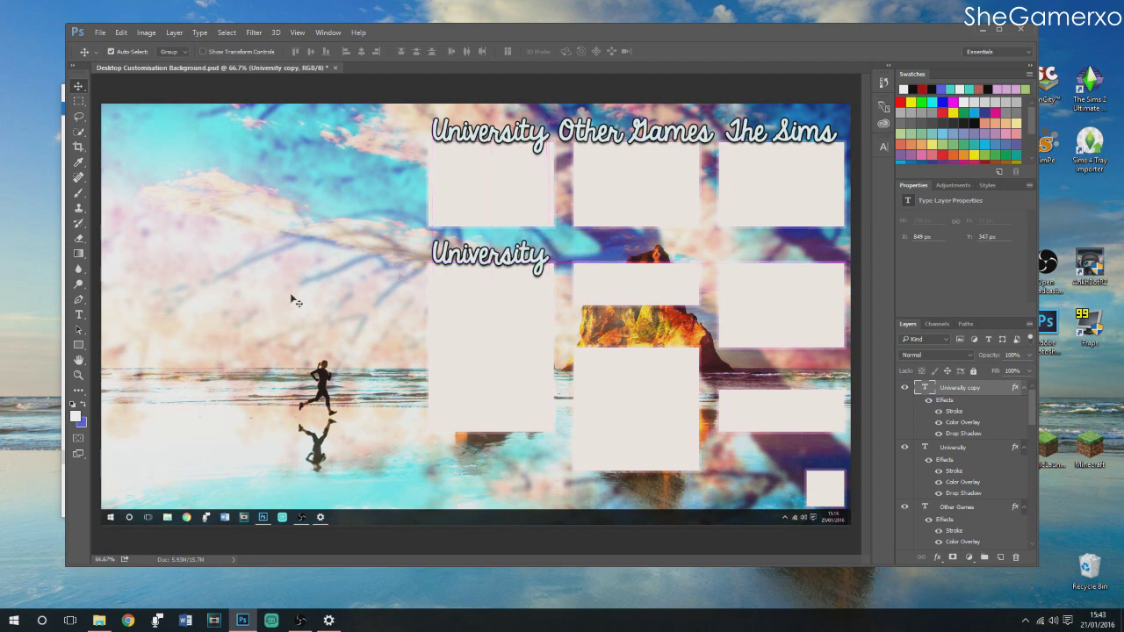
Change the text of the University copy above the tall box to "Folders"
click(79, 314)
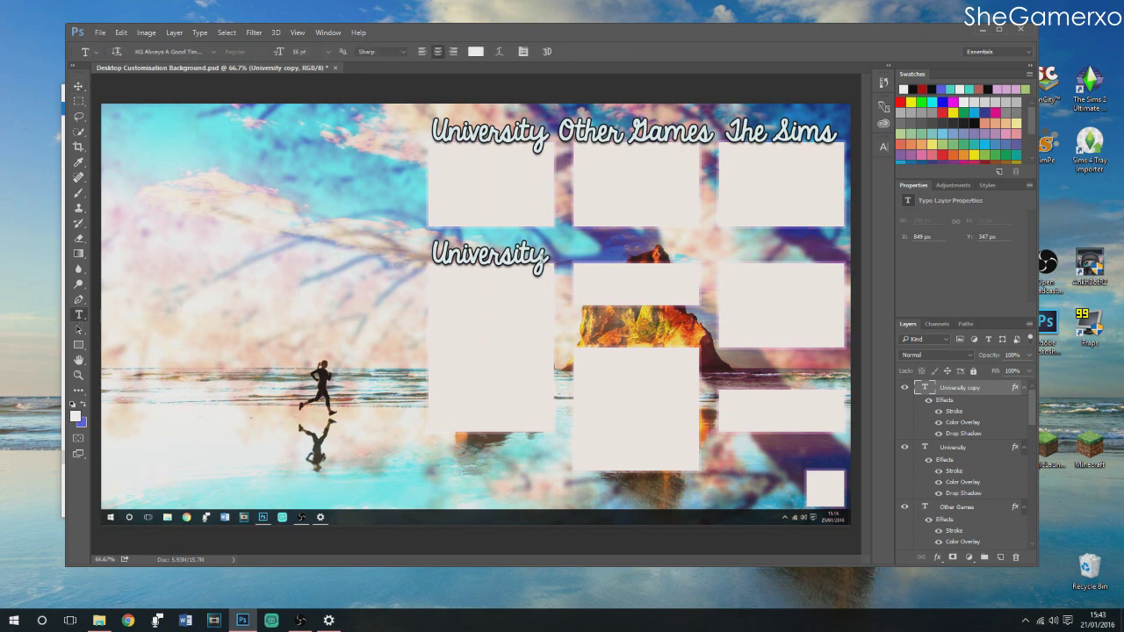
drag(548, 256, 434, 258)
text(Folders)
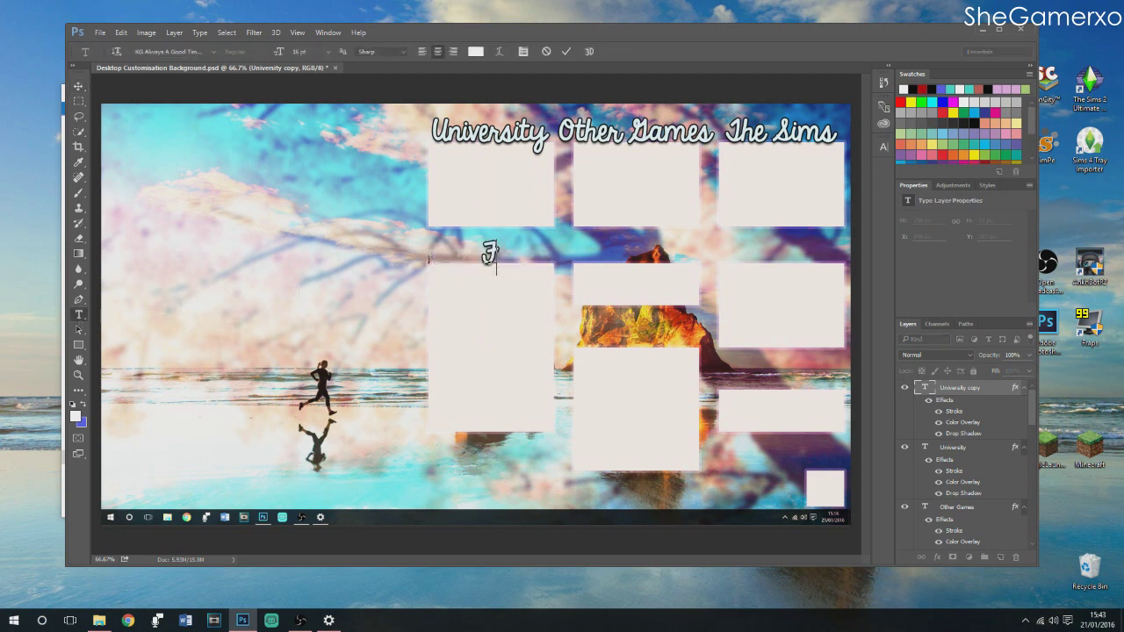
key(ctrl+Return)
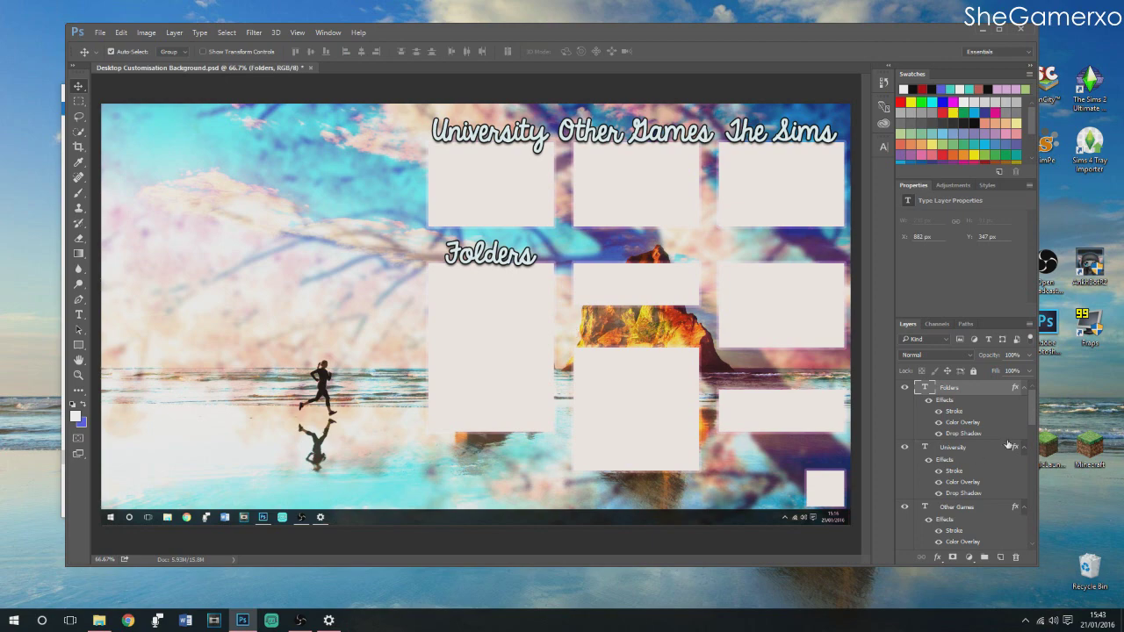
Duplicate the Folders text layer and centre the copy above the second-row box in the middle column, level with the original
right_click(975, 392)
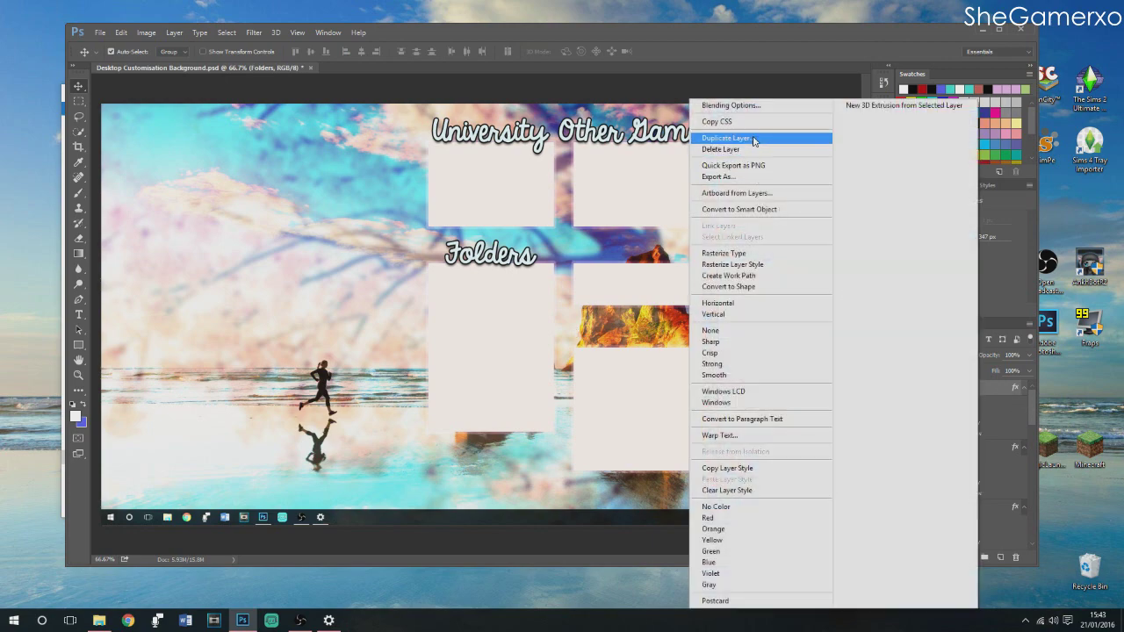
click(737, 139)
click(500, 132)
drag(497, 260, 645, 260)
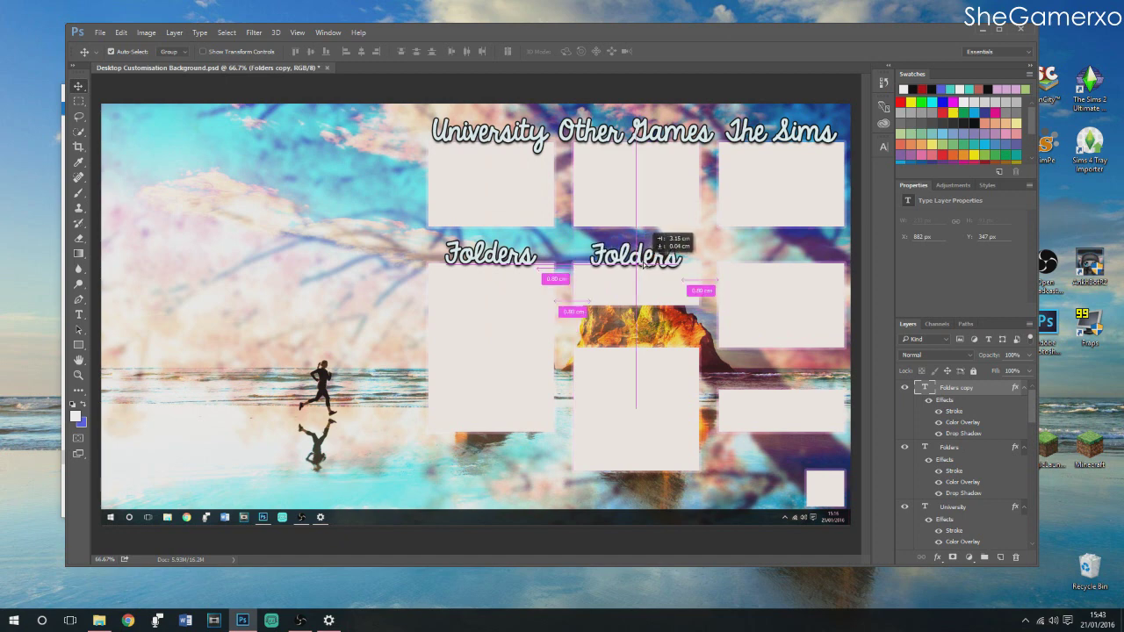
drag(645, 261, 643, 261)
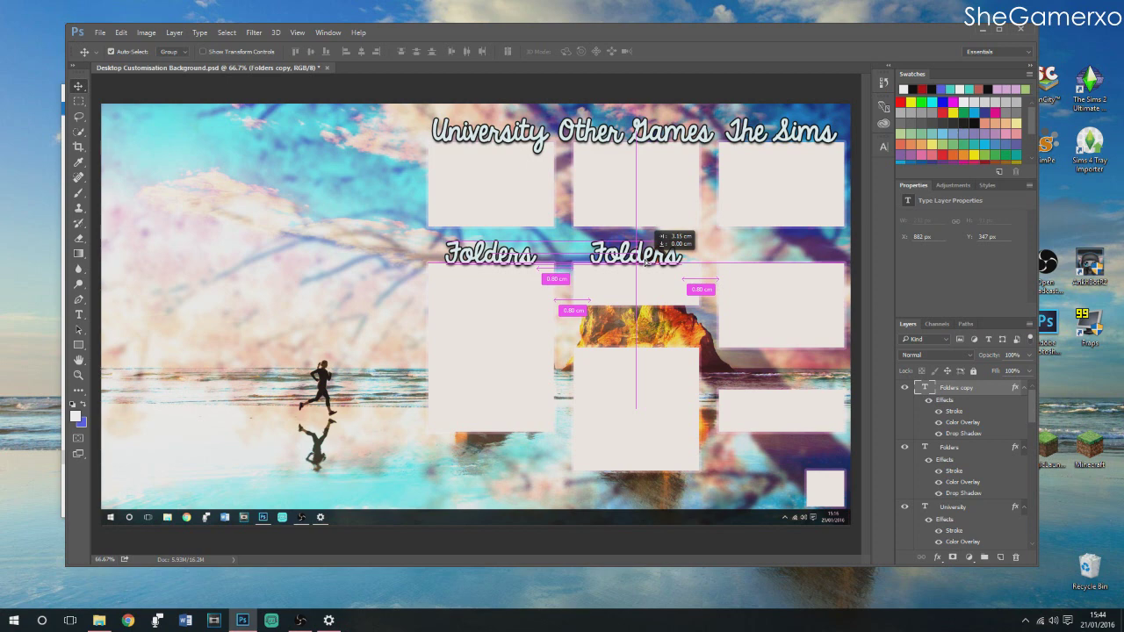
Change the text of the Folders copy in the middle column to "Social"
drag(645, 261, 682, 255)
key(t)
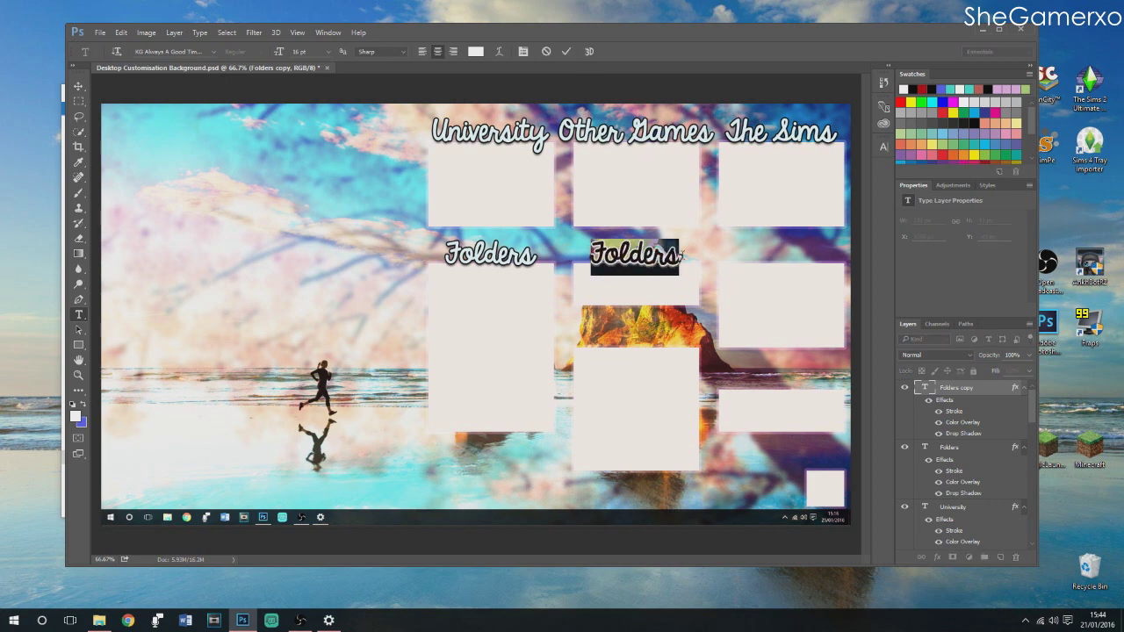
text(&ocial)
key(ctrl+Return)
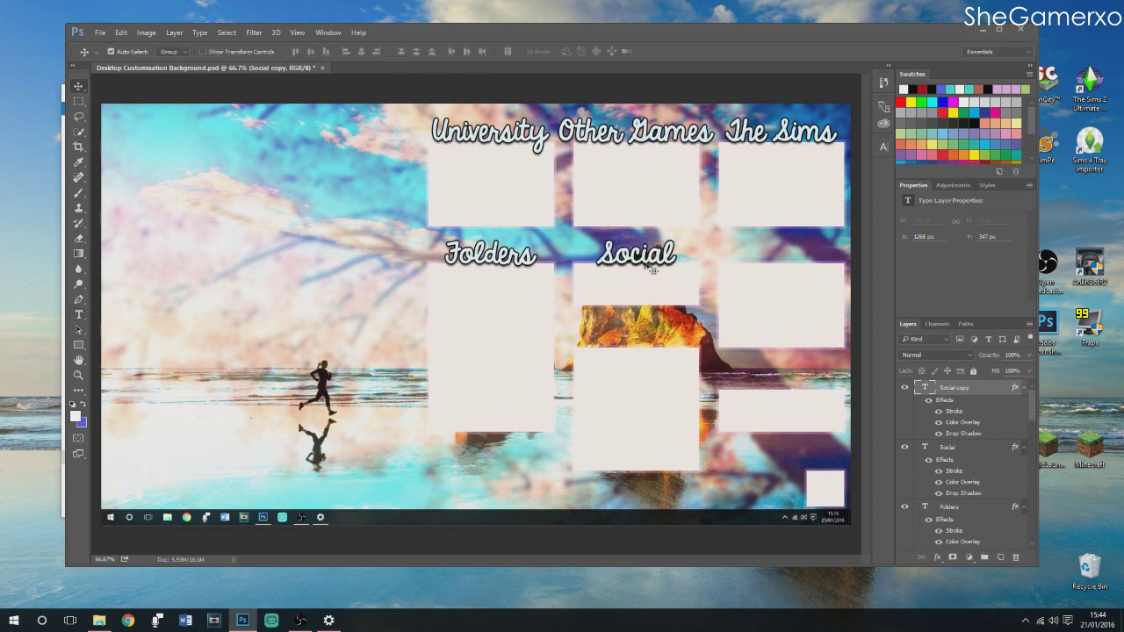
Duplicate the Social text layer and centre the copy above the second-row box in the last column at Y 347 px
drag(652, 267, 787, 260)
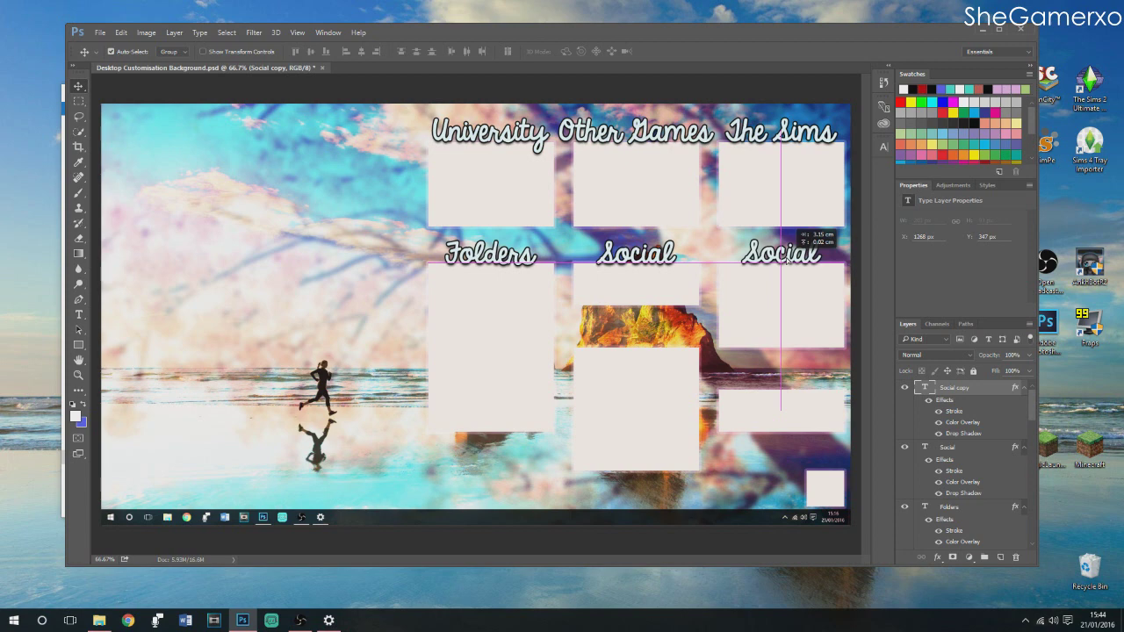
drag(786, 260, 791, 259)
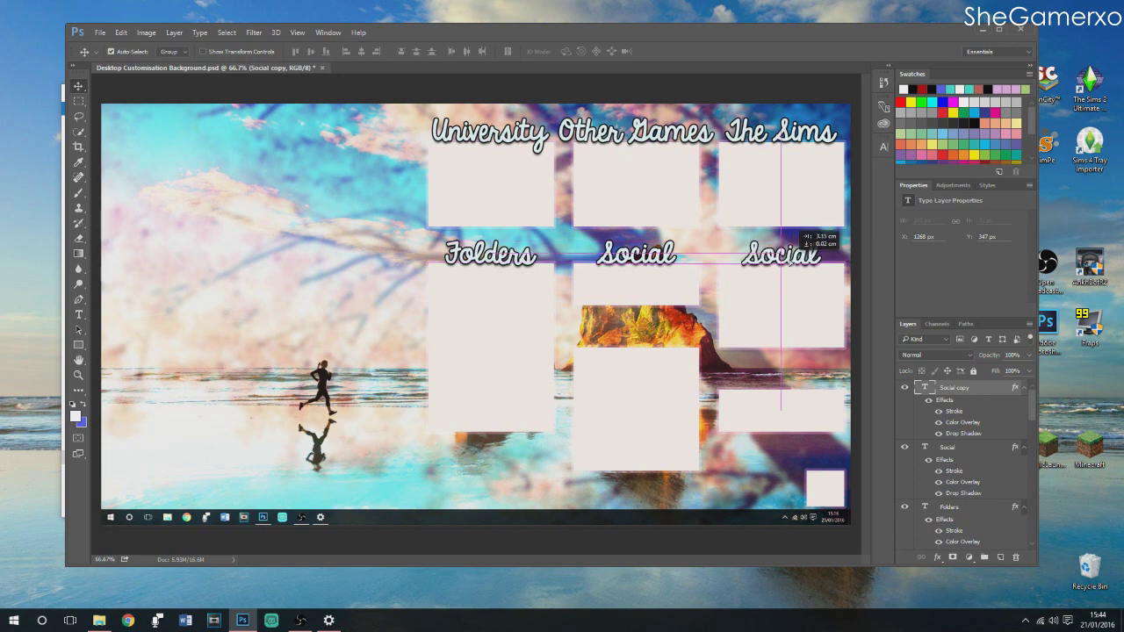
drag(791, 259, 790, 258)
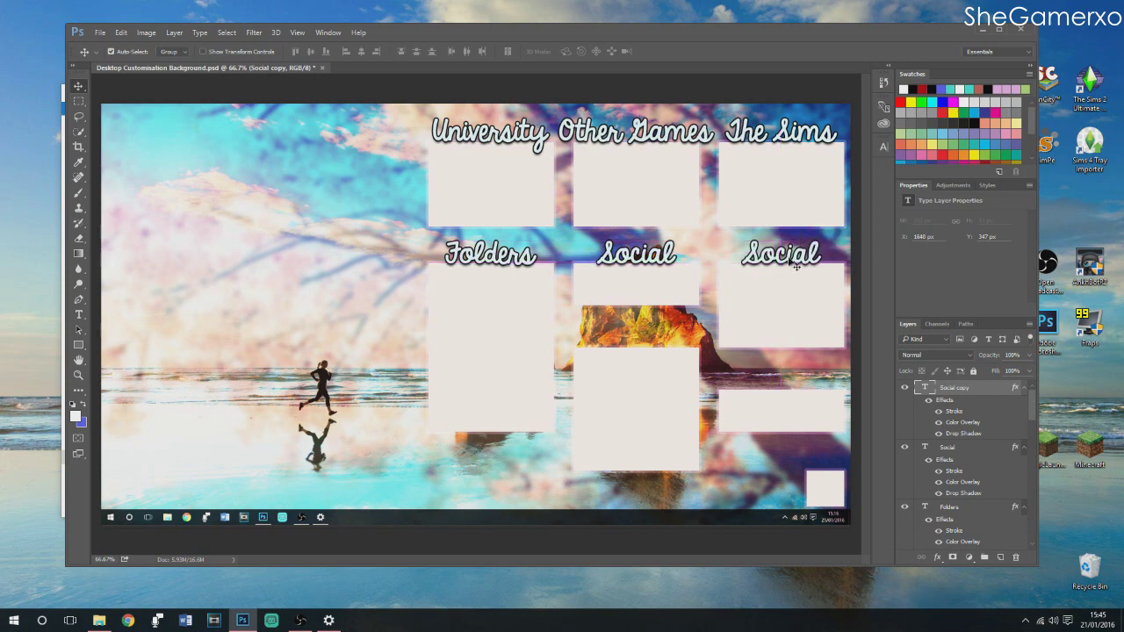
Change the text of the Social copy in the last column to "YouTube"
click(79, 316)
drag(742, 253, 794, 265)
text(YouTube)
key(ctrl+Return)
key(v)
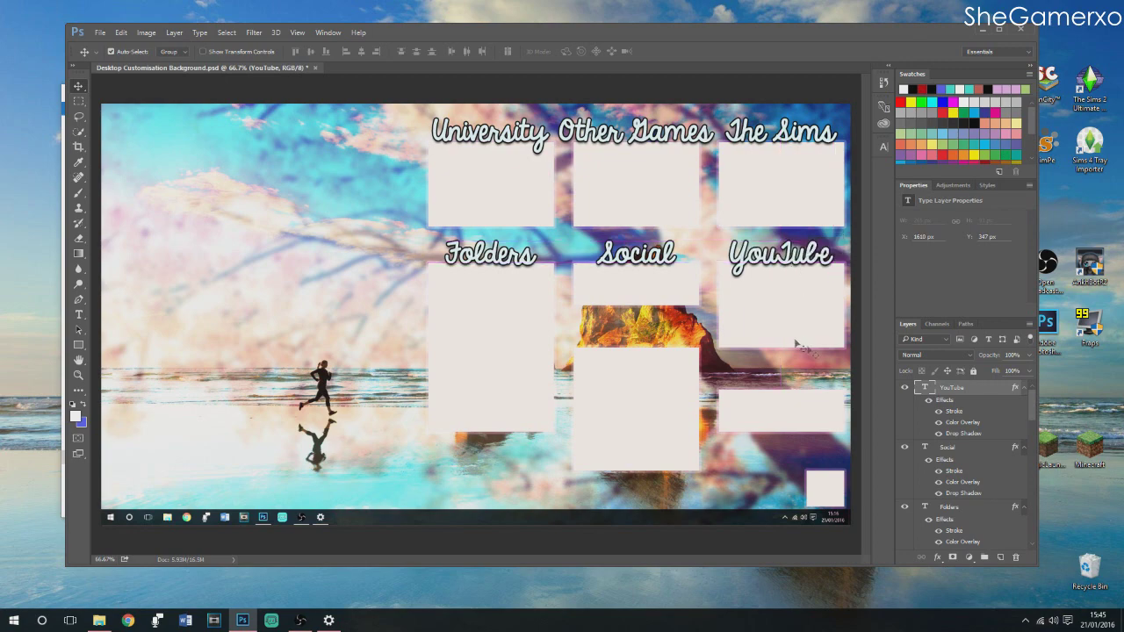
Duplicate the YouTube text layer and move the copy down above the third box in the last column
right_click(982, 392)
click(734, 137)
click(500, 134)
drag(790, 263, 843, 381)
Change the YouTube copy's text to "Minecraft" and keep the title centred above its box at X 1585, Y 671 px
key(t)
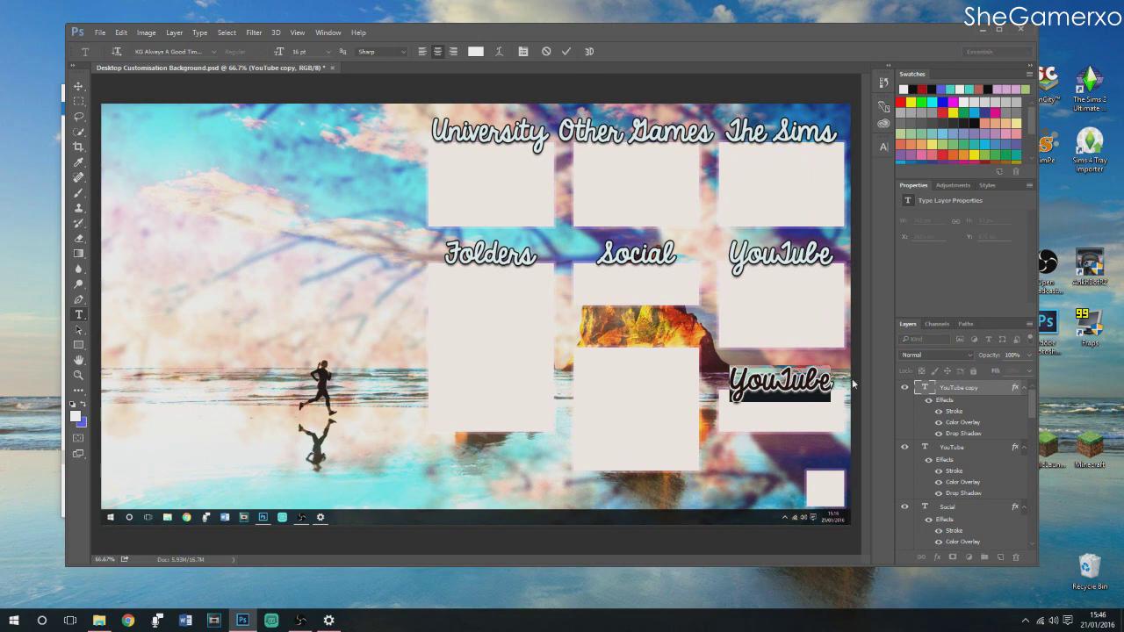
text(Minecraft)
click(79, 87)
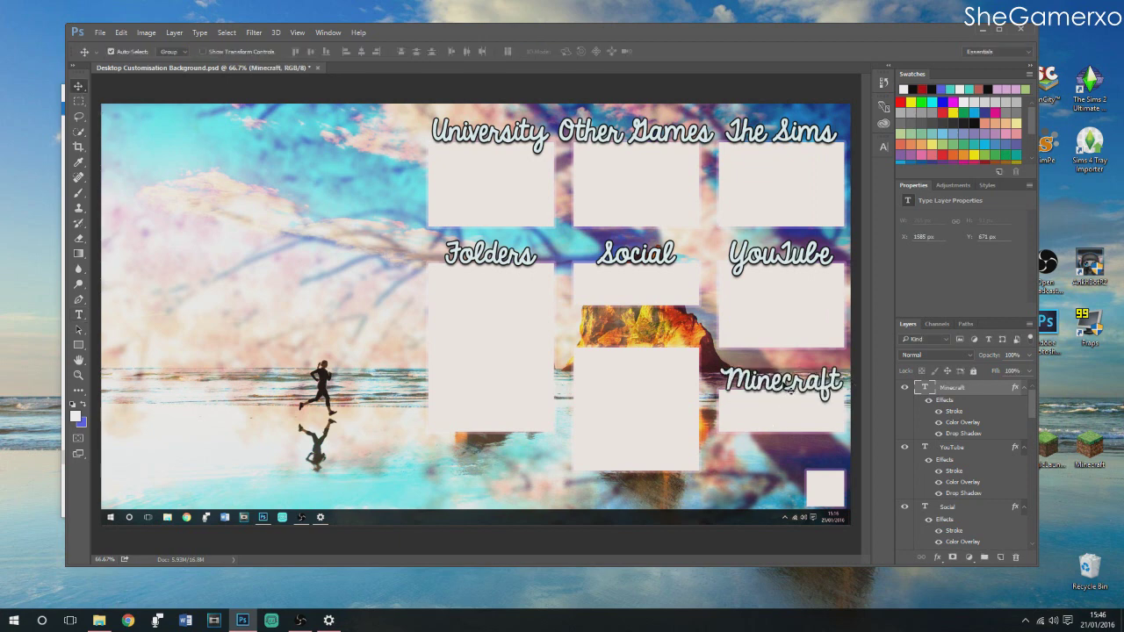
mouse_move(790, 389)
mouse_down()
mouse_move(790, 406)
mouse_move(784, 387)
mouse_up()
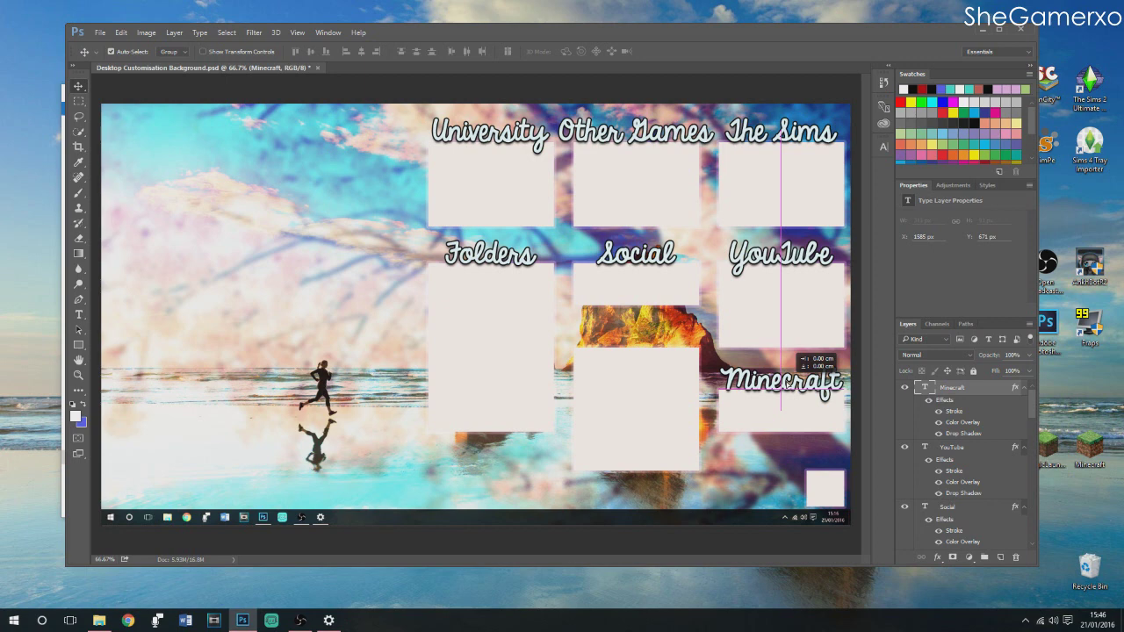
drag(791, 388, 786, 387)
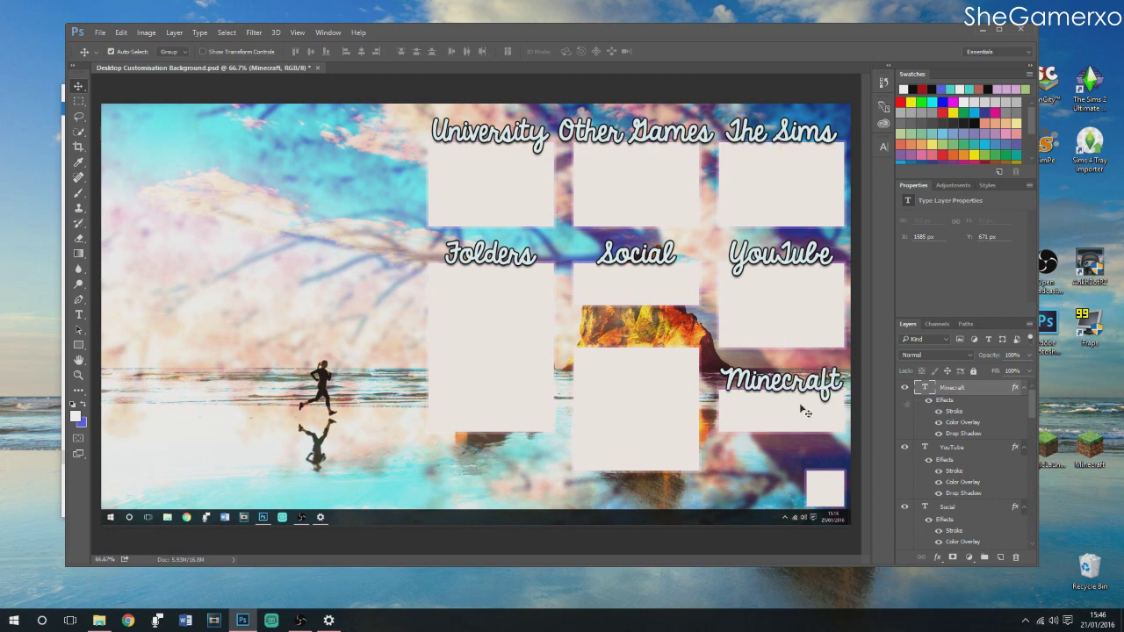
Duplicate the Minecraft text layer and move the copy above the lower box in the middle column
right_click(968, 386)
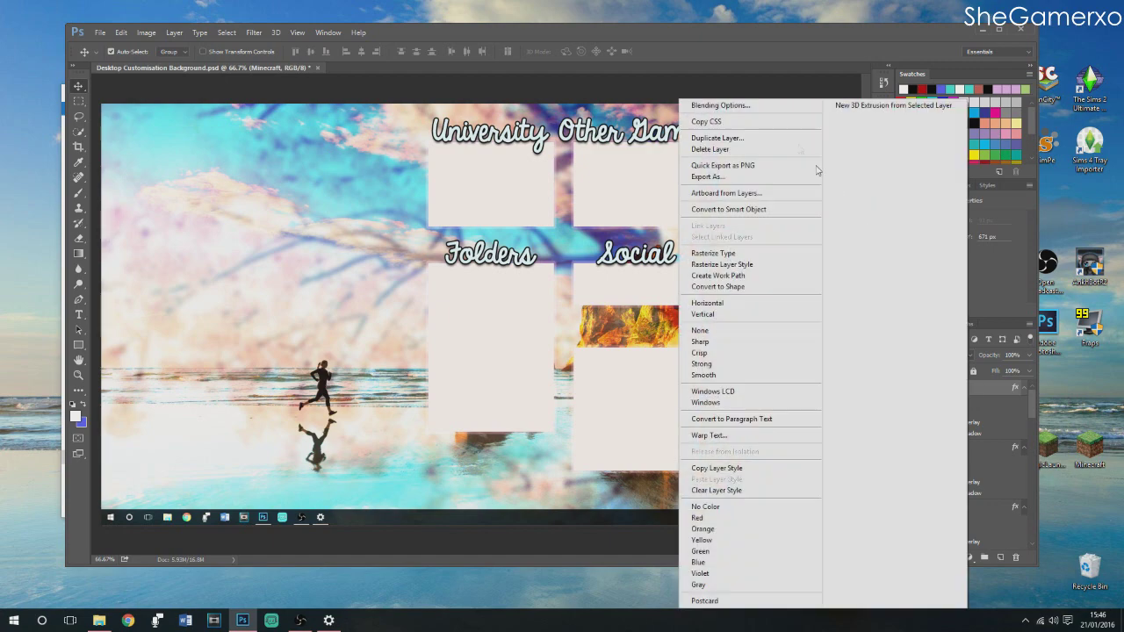
click(717, 138)
key(Return)
drag(786, 386, 575, 338)
Change the Minecraft copy's text to "Programs" and centre it above its box at X 1206, Y 563 px
key(t)
text(Programs)
click(78, 86)
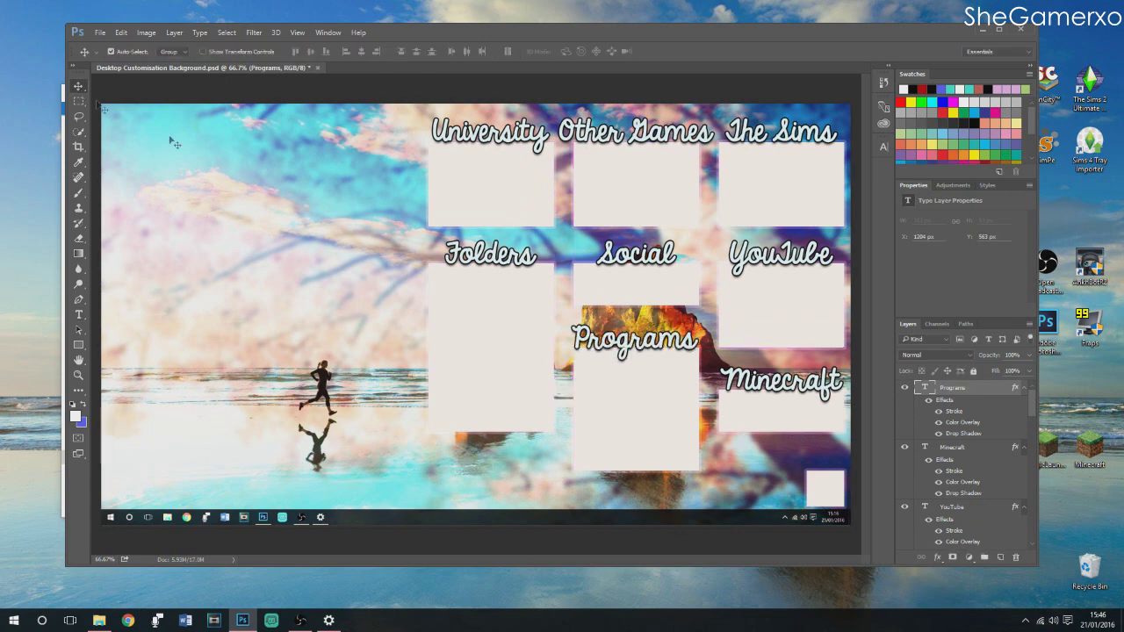
drag(639, 349, 641, 348)
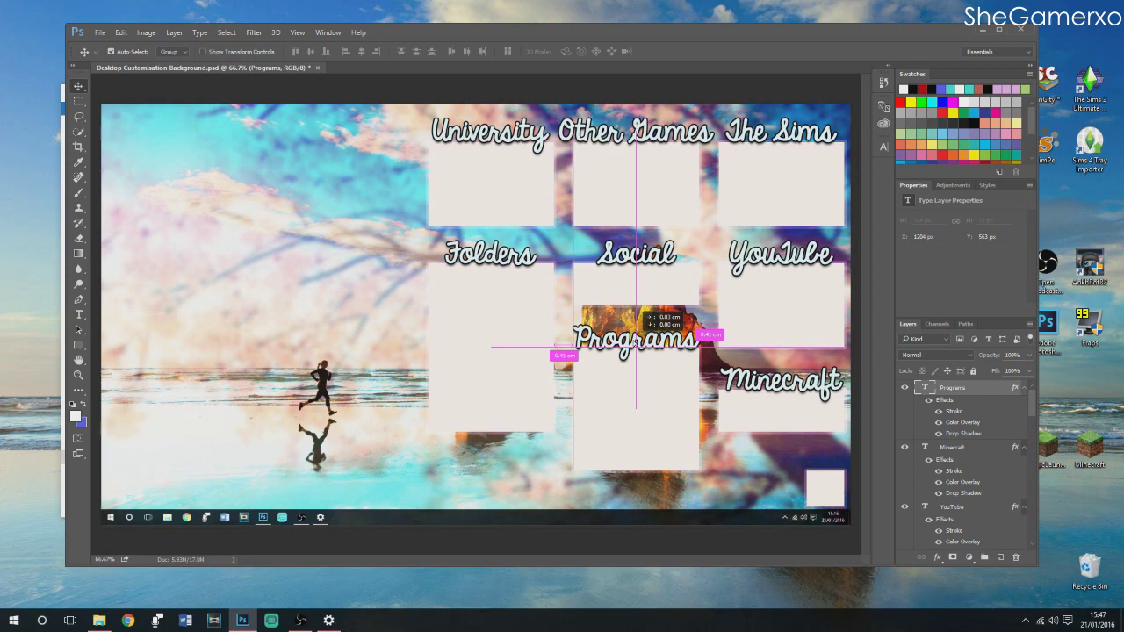
drag(636, 345, 640, 345)
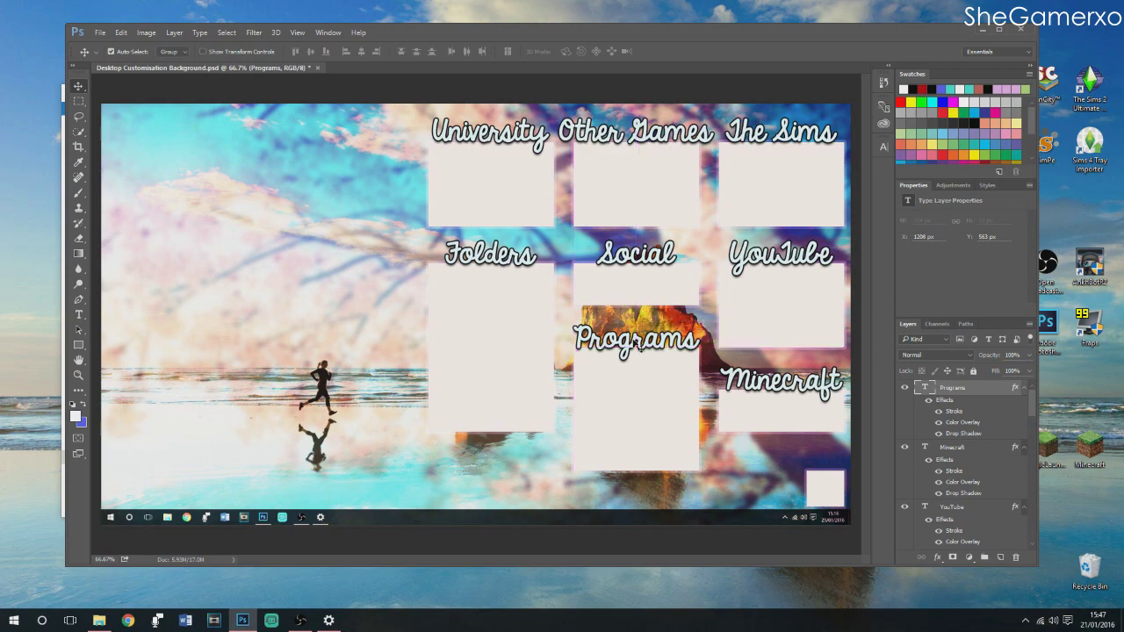
Duplicate the Programs text layer and move the copy down near the small square box in the canvas corner
right_click(992, 390)
click(751, 138)
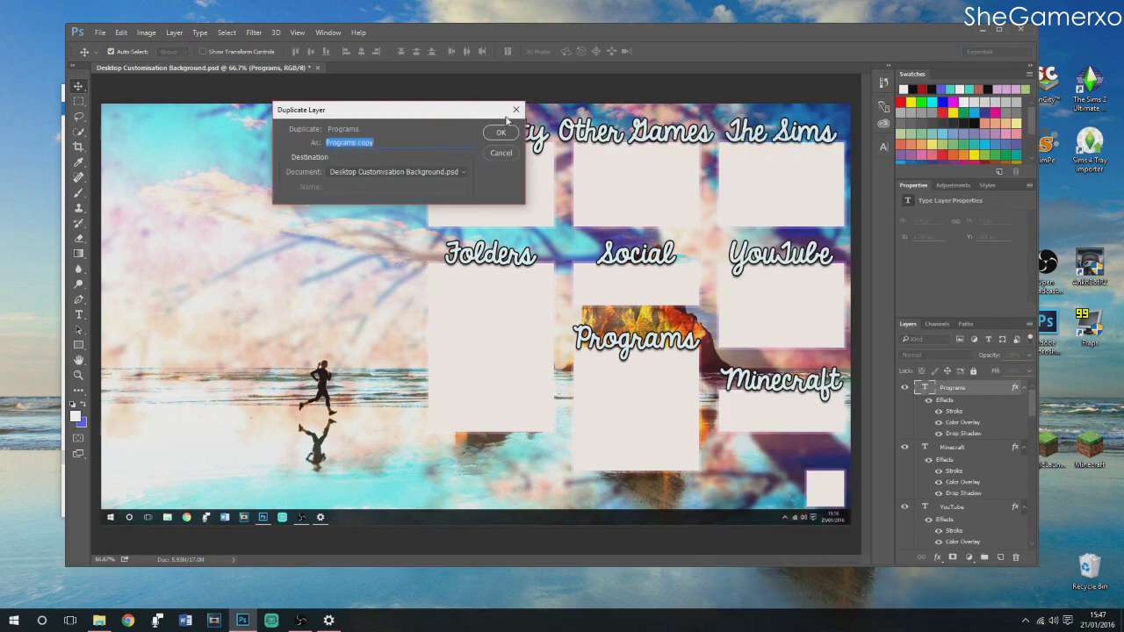
click(501, 132)
drag(646, 344, 790, 466)
Change the Programs copy's text to "Bin" and centre it above the small square box at X 1804, Y 873 px
click(78, 314)
drag(722, 464, 843, 485)
text(Bin)
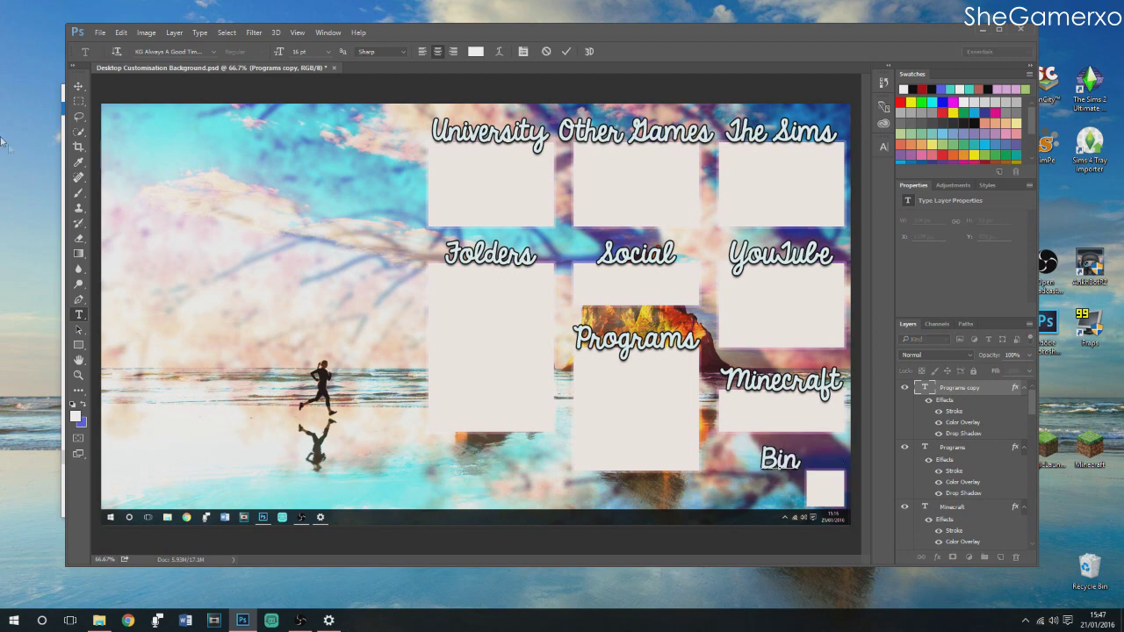
click(78, 86)
drag(791, 468, 833, 464)
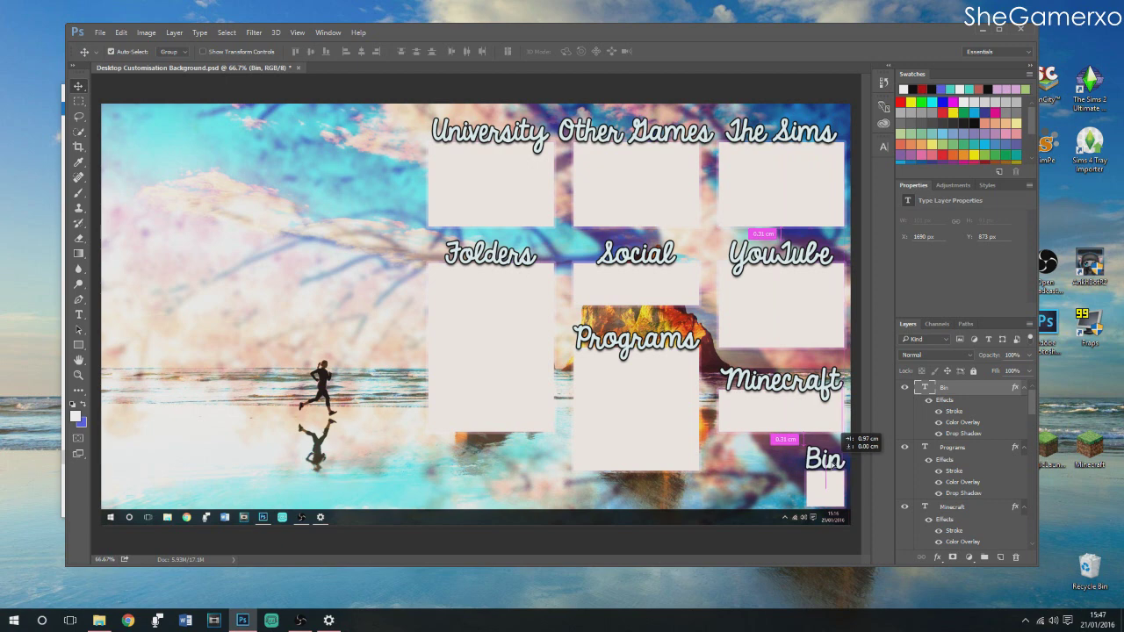
drag(834, 464, 834, 463)
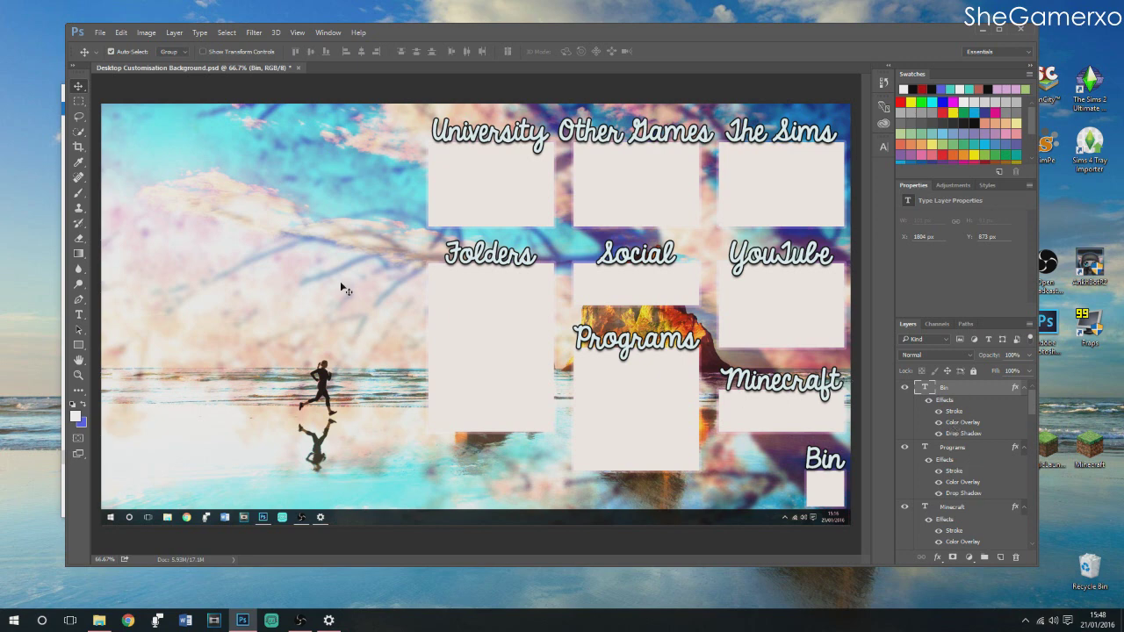
Add a one-character text layer in the empty sky area and set its font to KG Flavor and Frames Three Regular
click(80, 316)
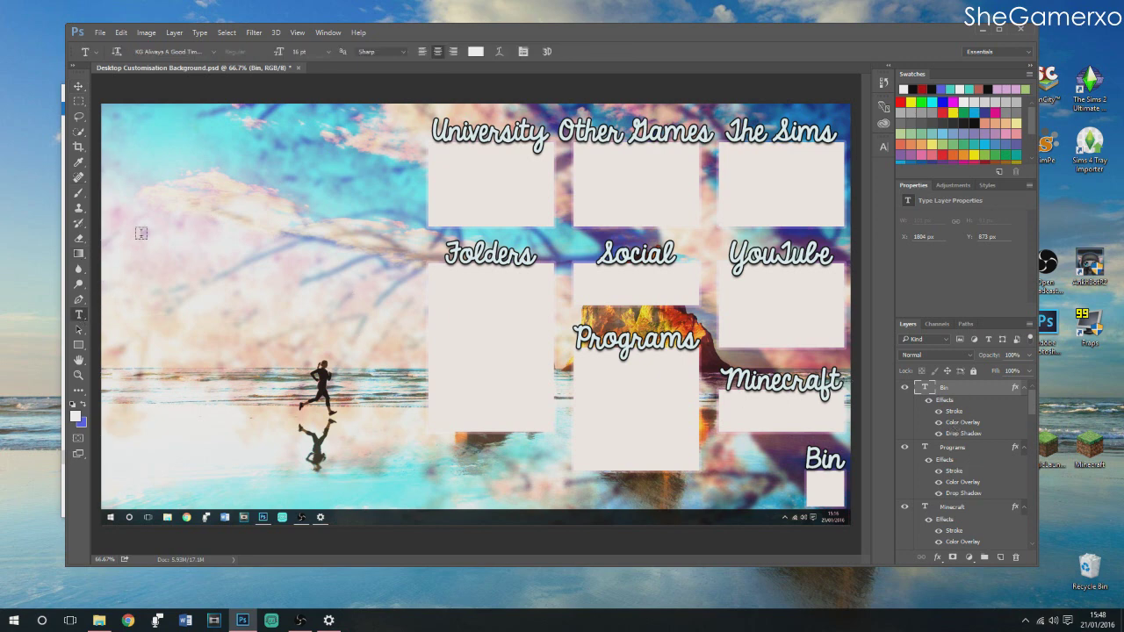
click(168, 266)
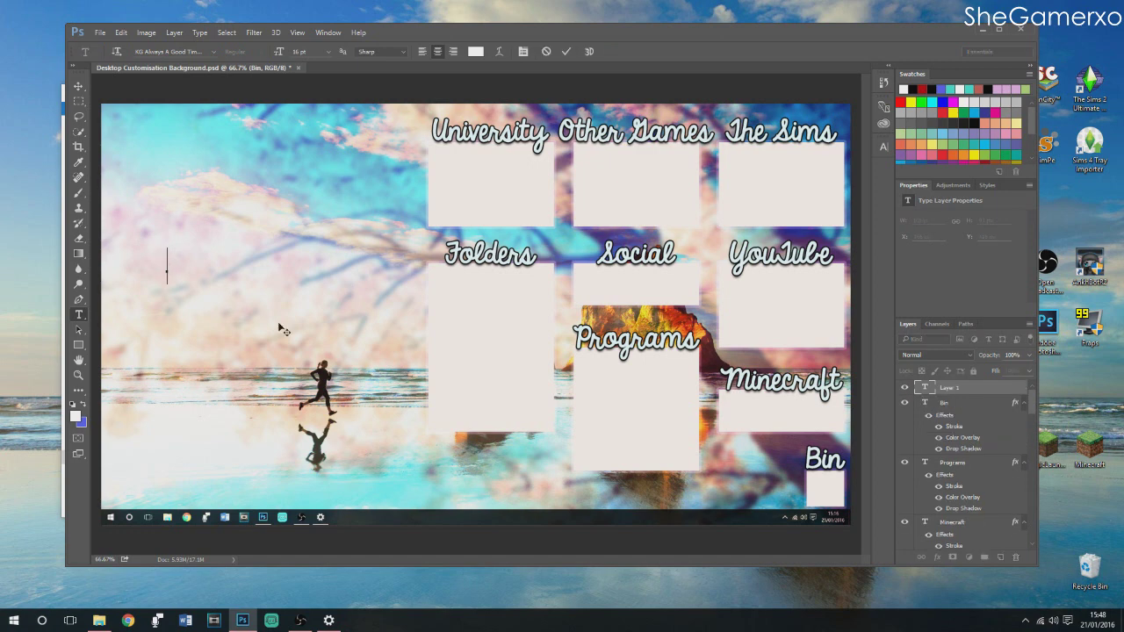
text(b)
key(ctrl+a)
click(883, 145)
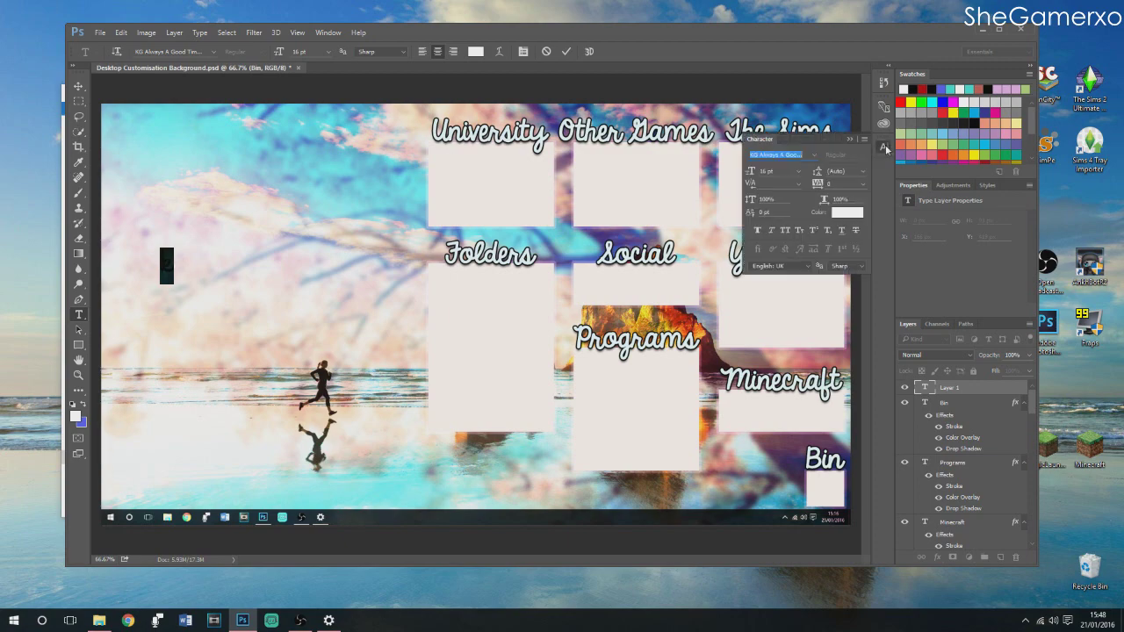
click(814, 155)
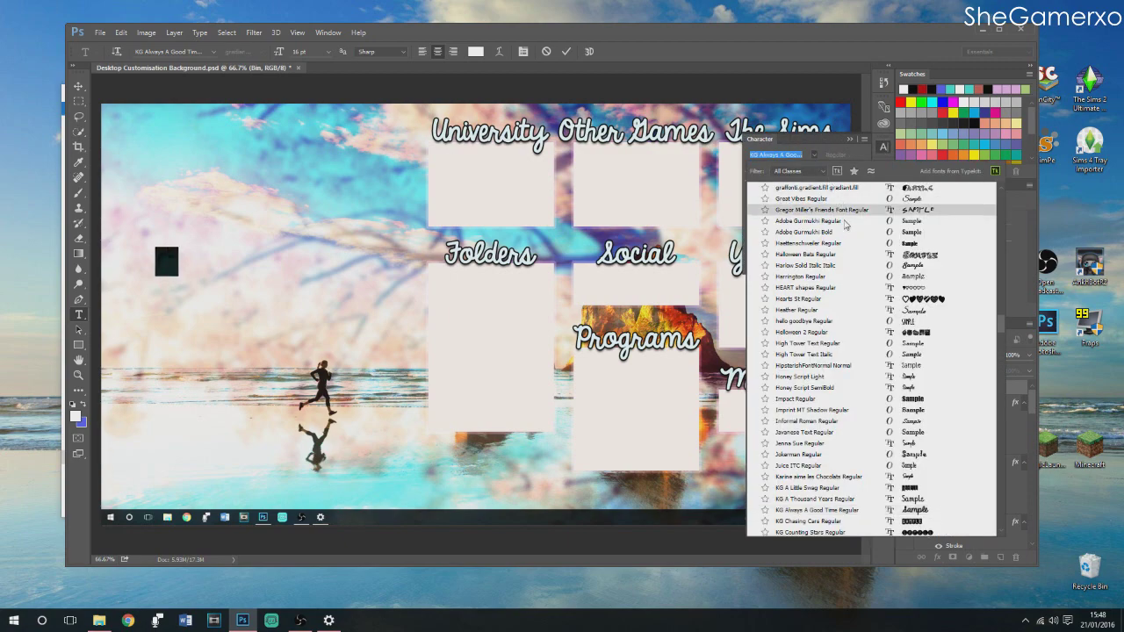
scroll(826, 288, down, 3)
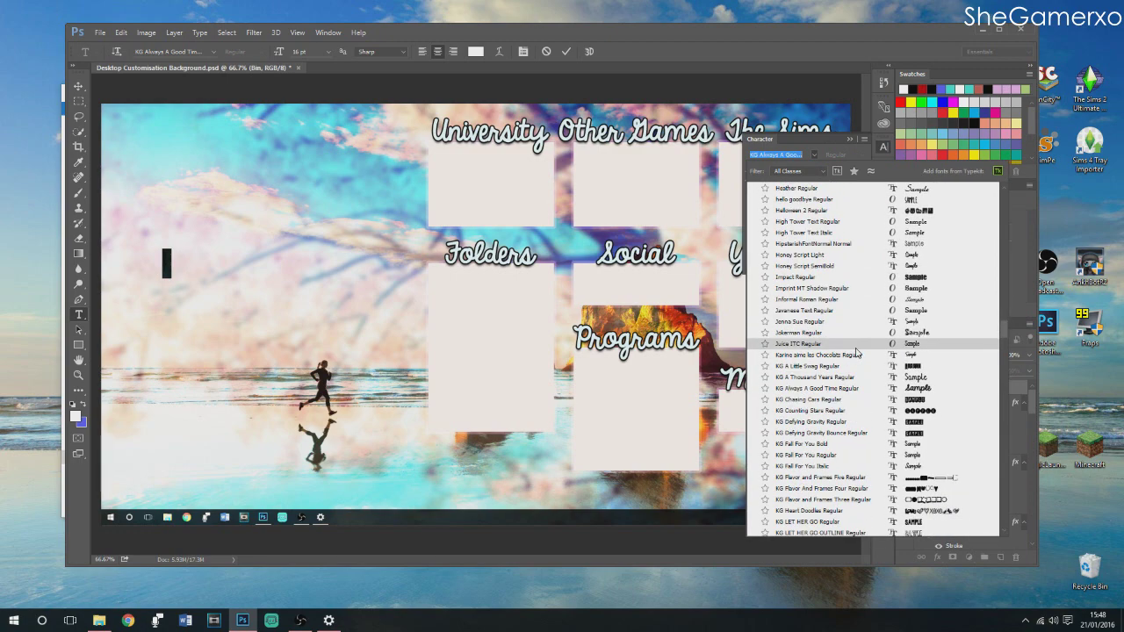
scroll(856, 352, down, 2)
scroll(856, 352, down, 1)
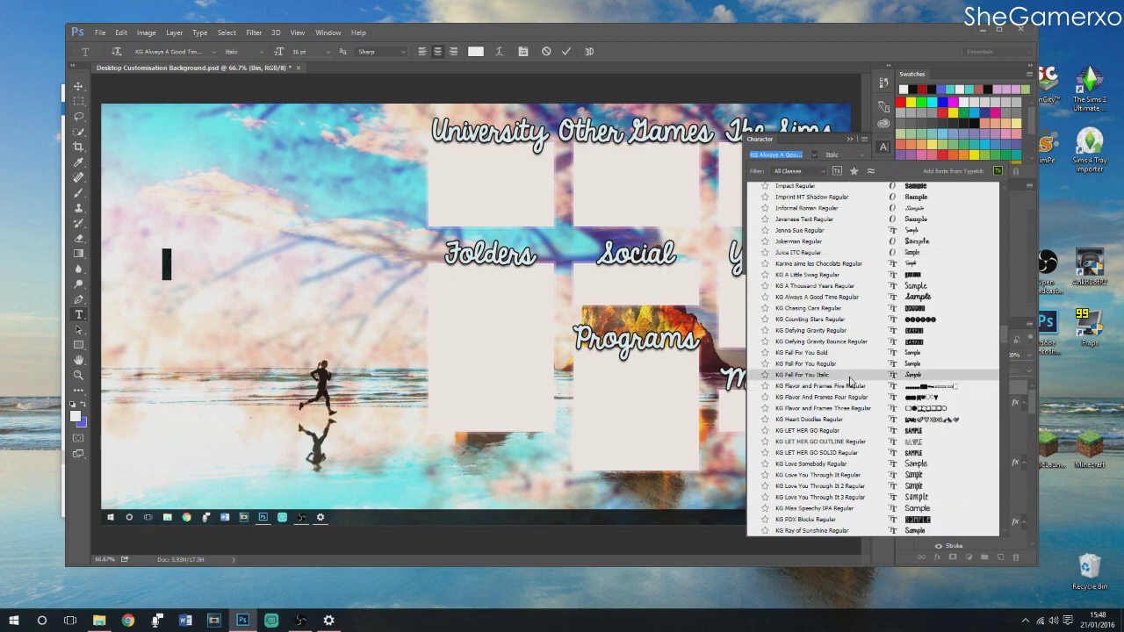
scroll(850, 369, down, 1)
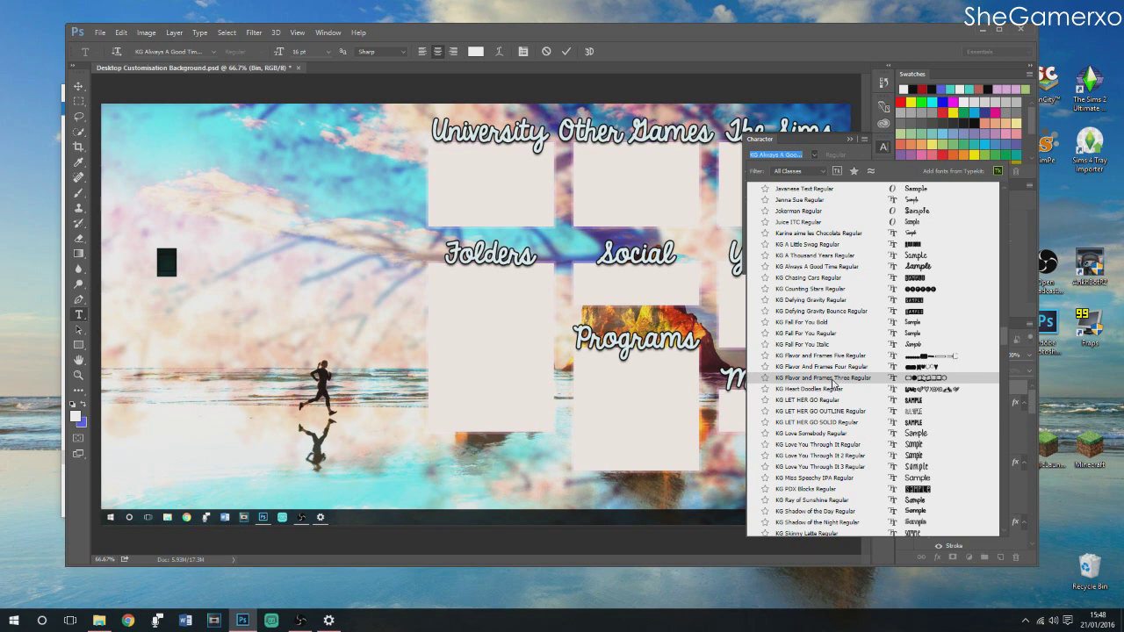
click(832, 380)
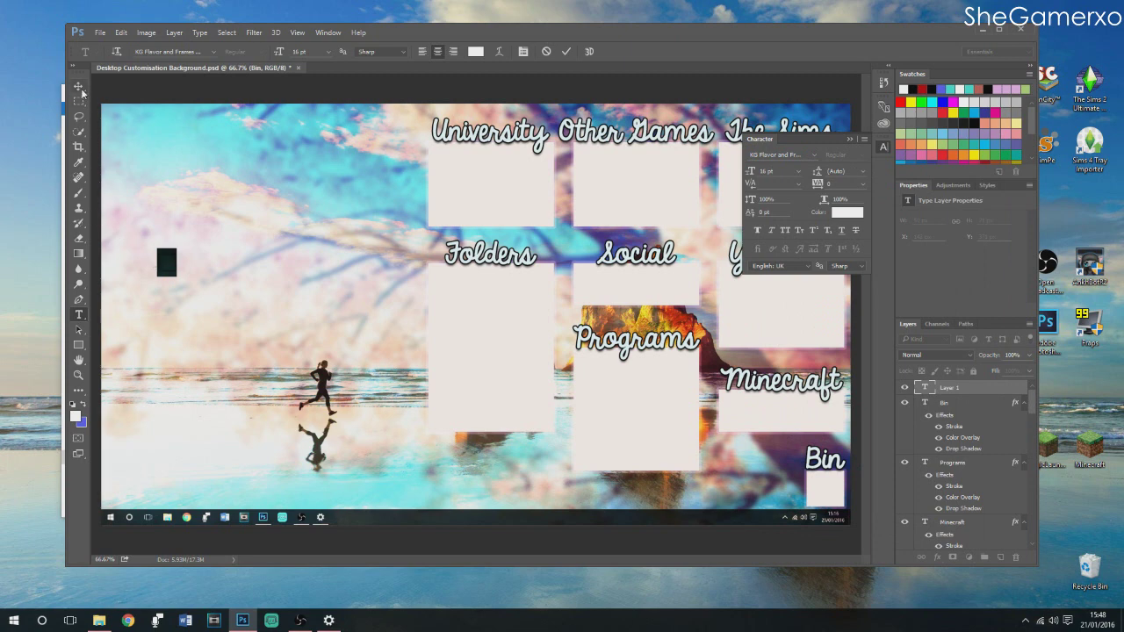
Move the one-character text away from the canvas edge and reopen it to try other frame characters
click(79, 88)
drag(178, 275, 258, 314)
click(79, 315)
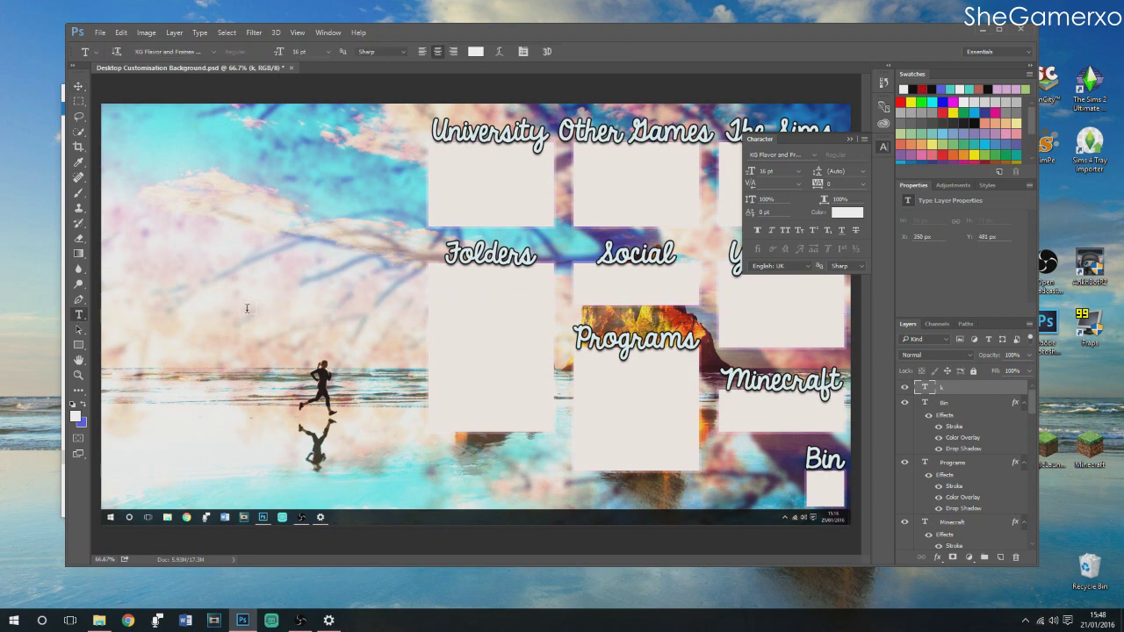
click(257, 310)
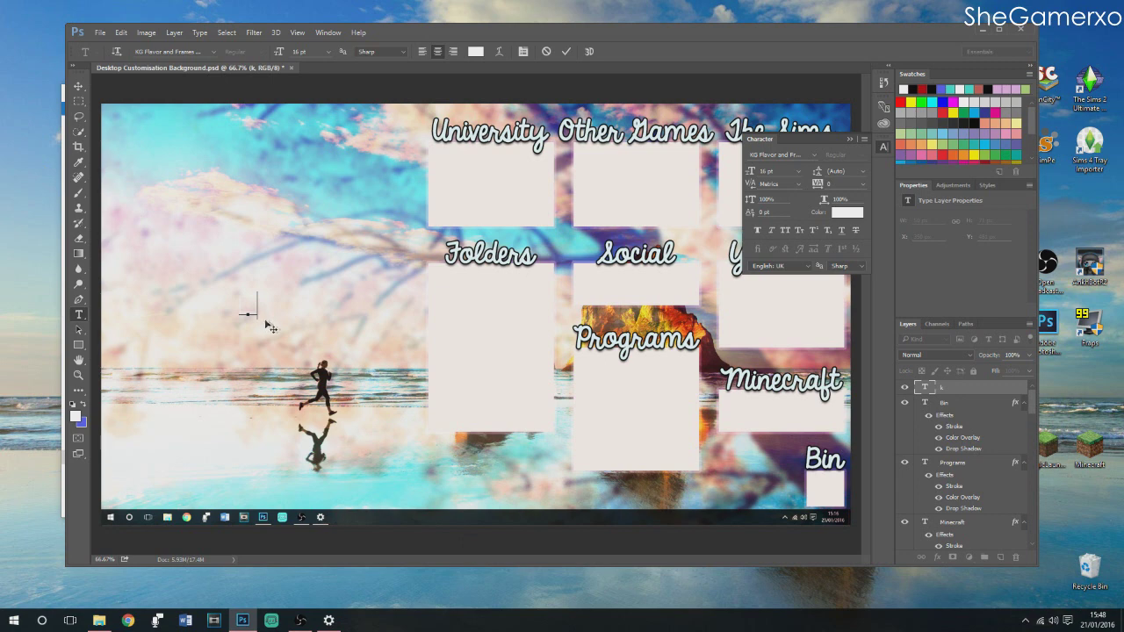
Enlarge the "o" frame character to about 833% wide by 751% high beside the University box
click(78, 86)
drag(248, 319, 389, 119)
key(ctrl+t)
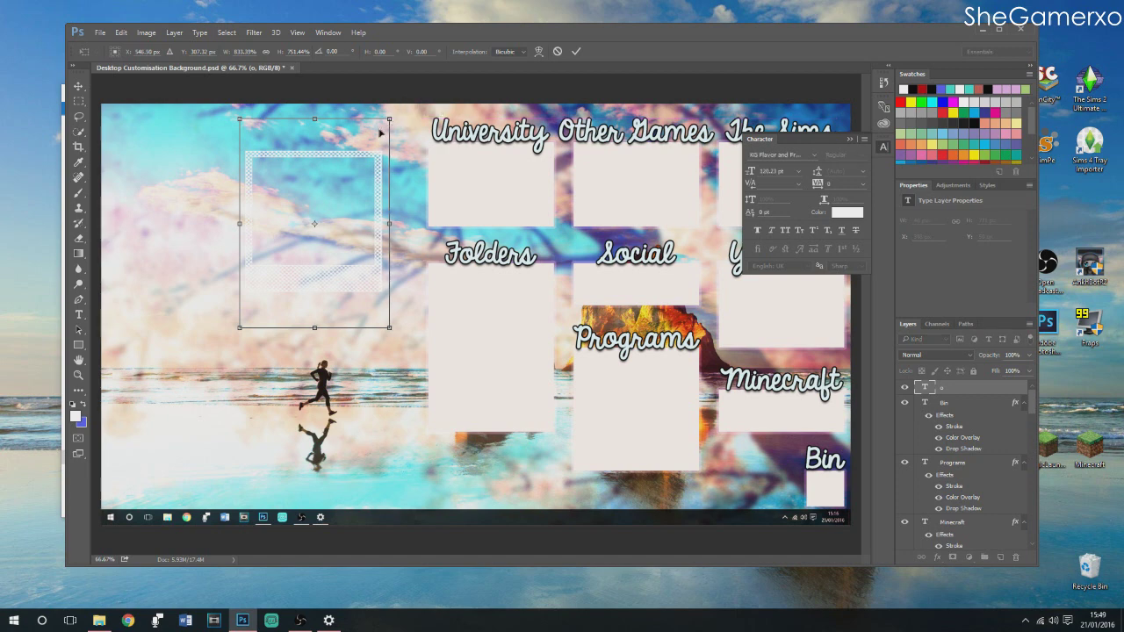
click(79, 88)
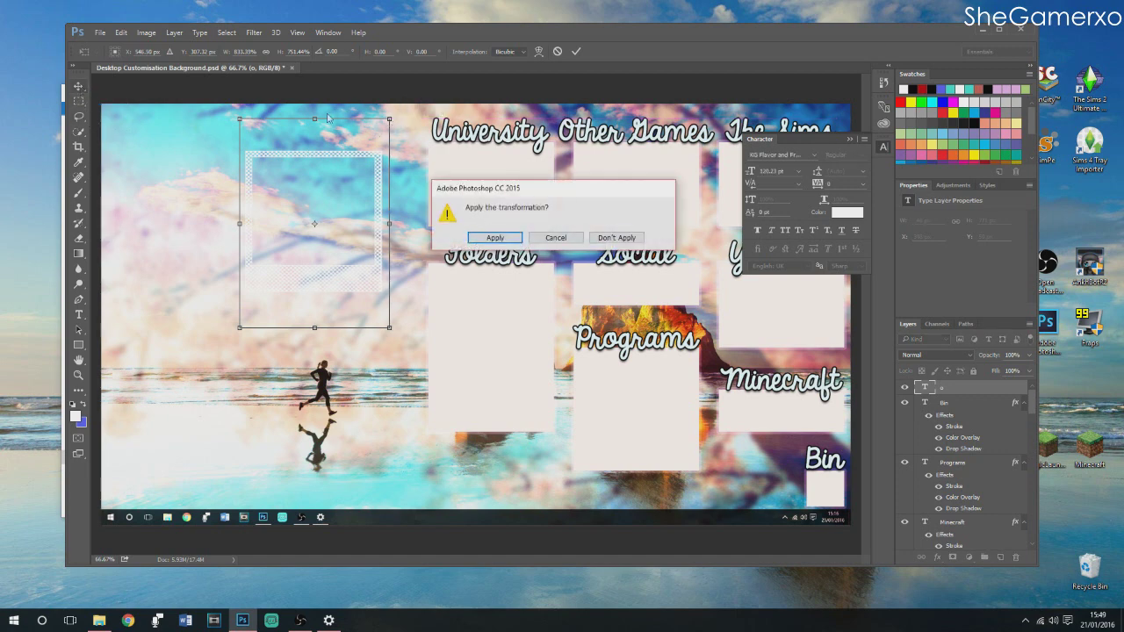
click(496, 239)
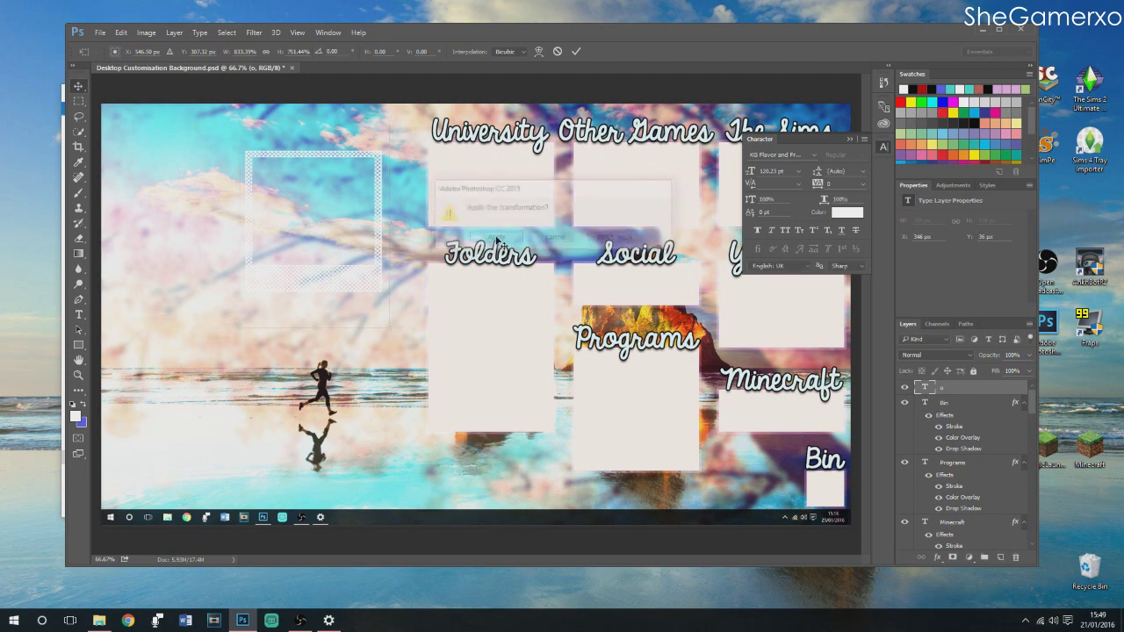
Replace the dotted frame character with the solid polaroid one and move it to about X 26, Y -7 px
click(78, 314)
click(377, 232)
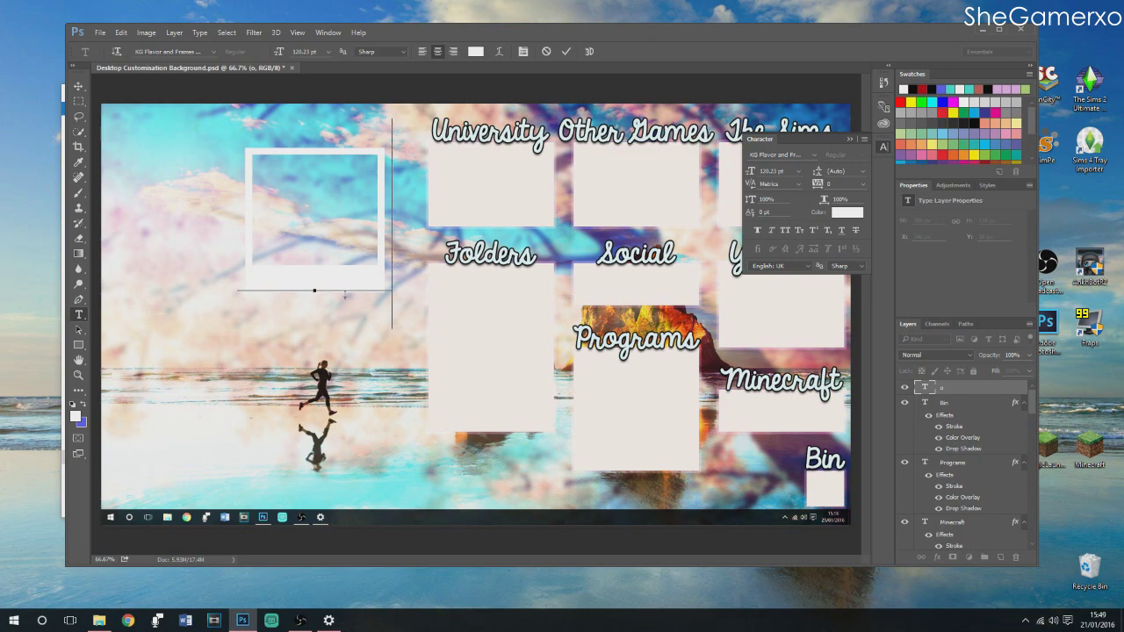
click(78, 85)
drag(326, 289, 243, 245)
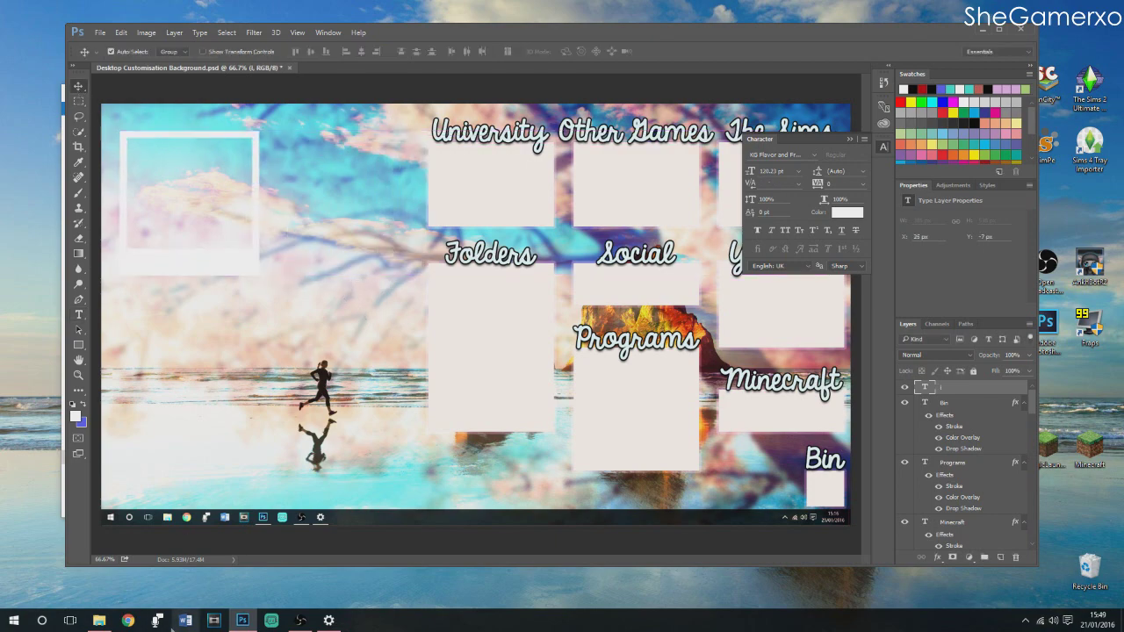
Place the portrait photo of two women from the Life folder in Pictures into the wallpaper document
click(102, 622)
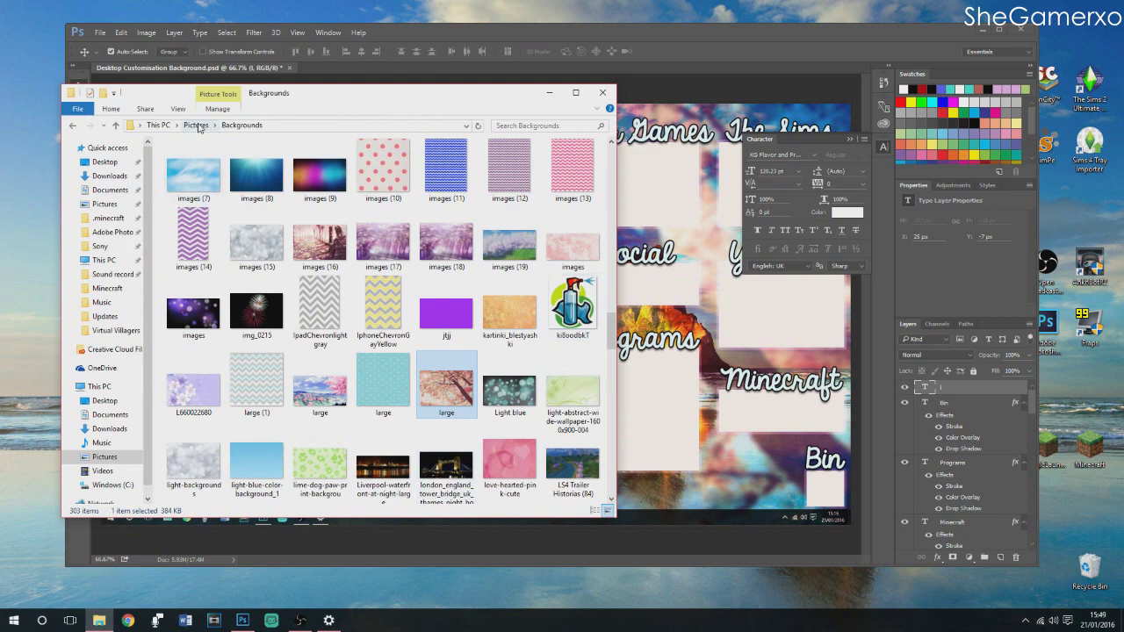
click(196, 124)
double_click(579, 172)
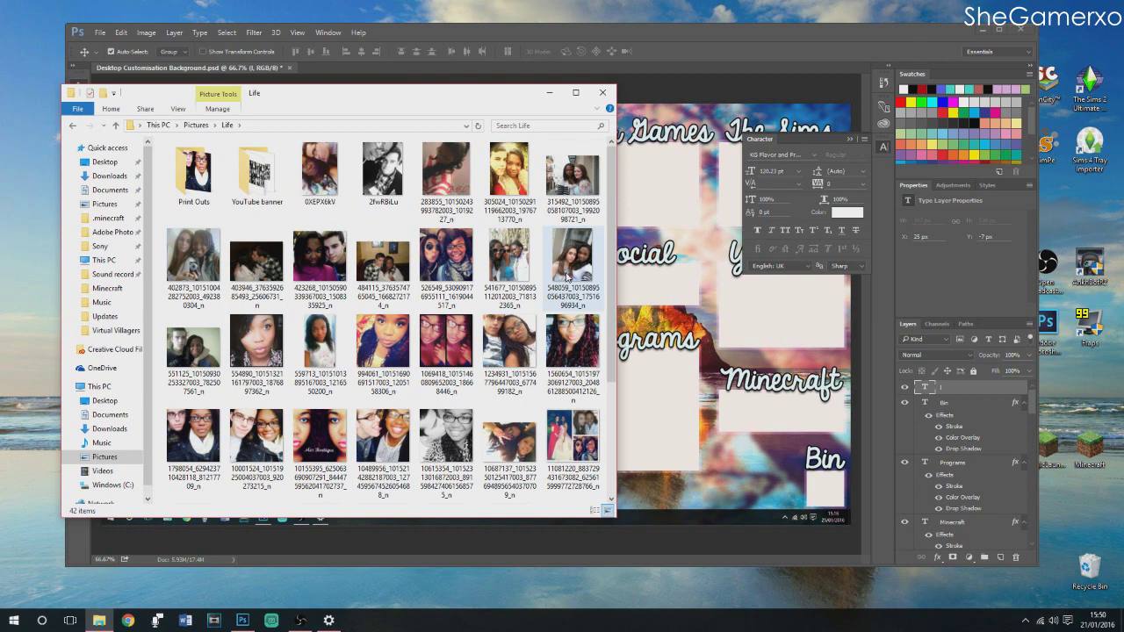
drag(568, 272, 655, 354)
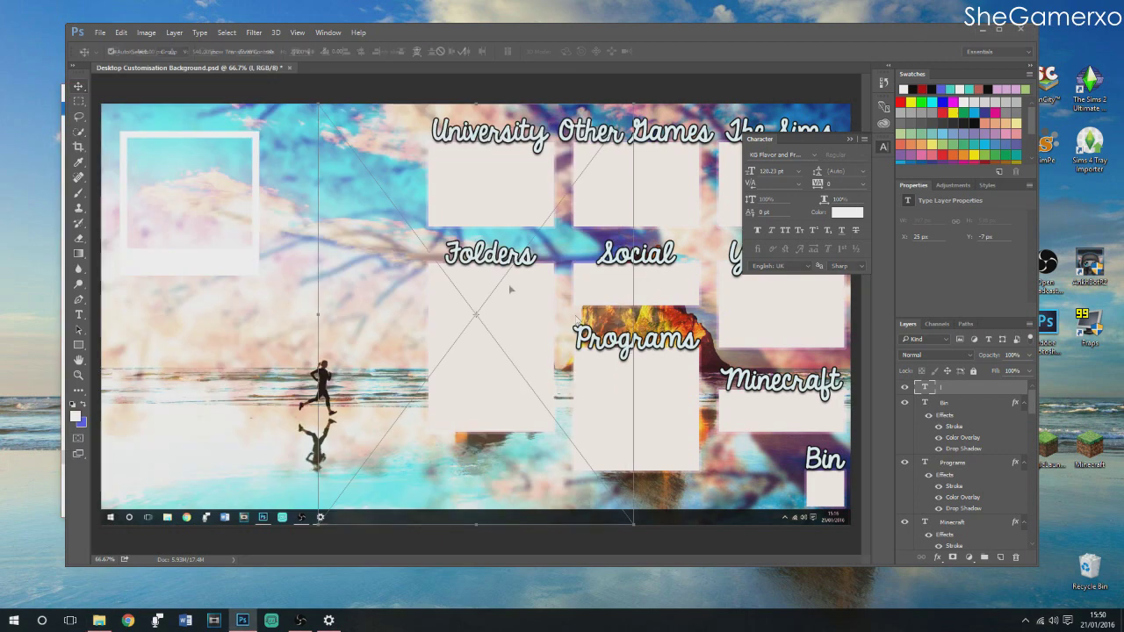
Shrink the photo to about 3.04 by 2.88 cm over the polaroid frame and put its layer beneath the frame layer
drag(318, 104, 513, 386)
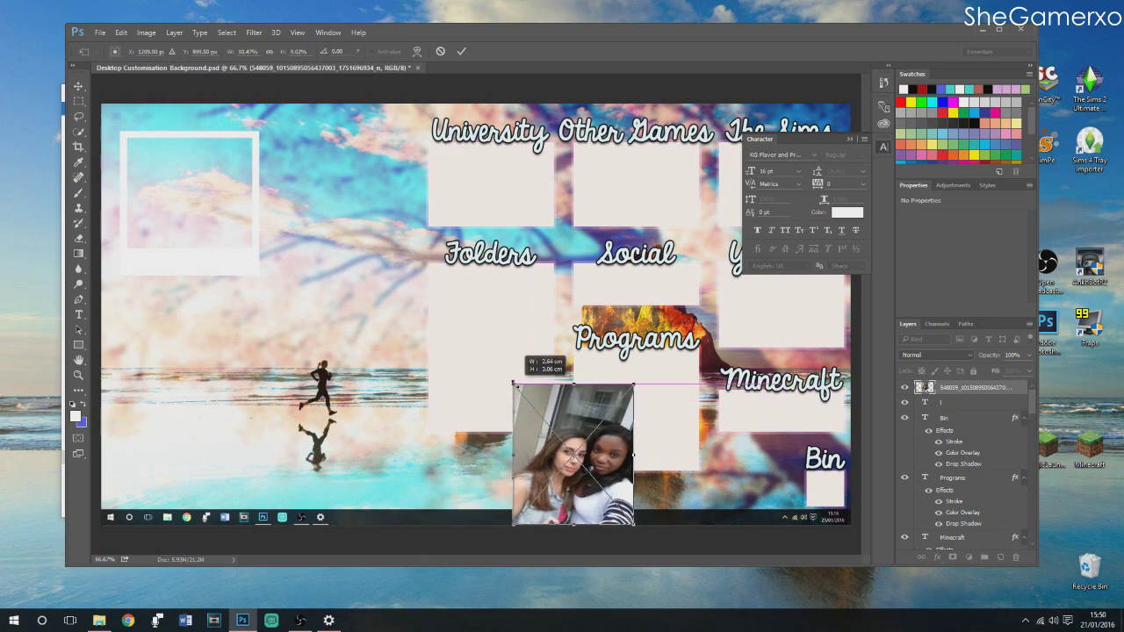
drag(571, 418, 178, 165)
key(Return)
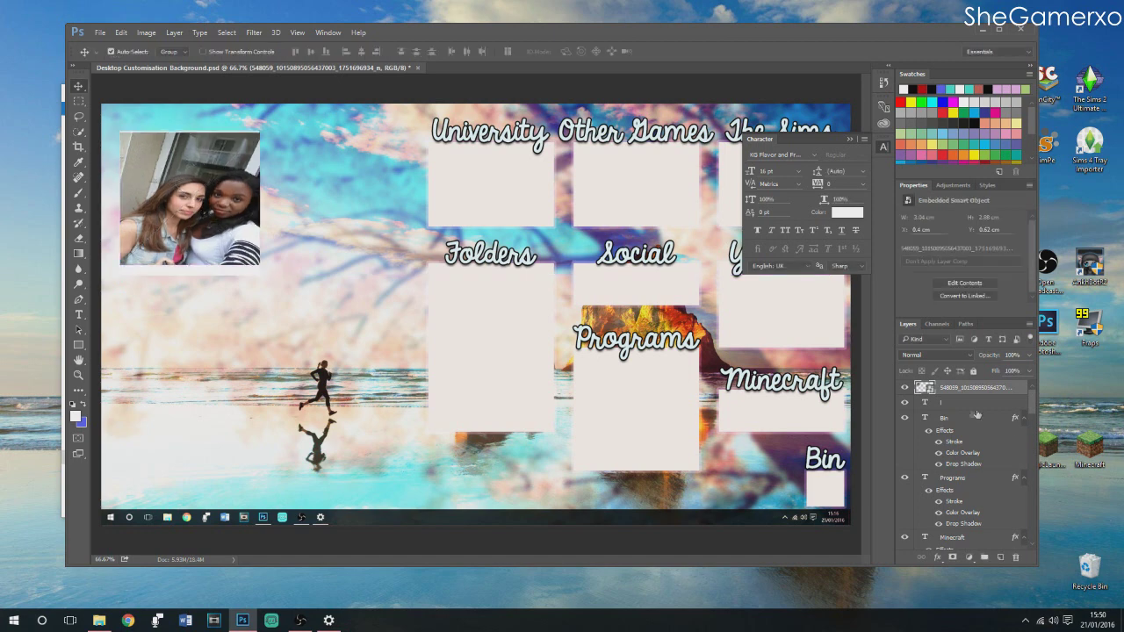
drag(967, 409, 944, 393)
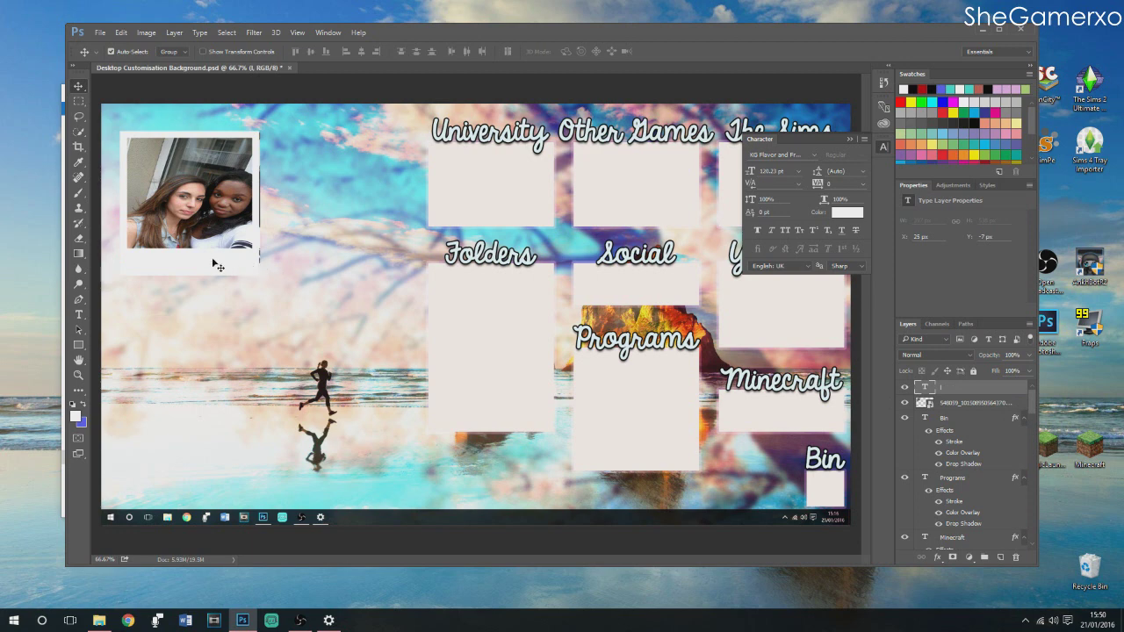
Resize the photo to about 2.74 by 2.7 cm and position it at X 0.55, Y 0.65 cm inside the polaroid opening
click(1003, 408)
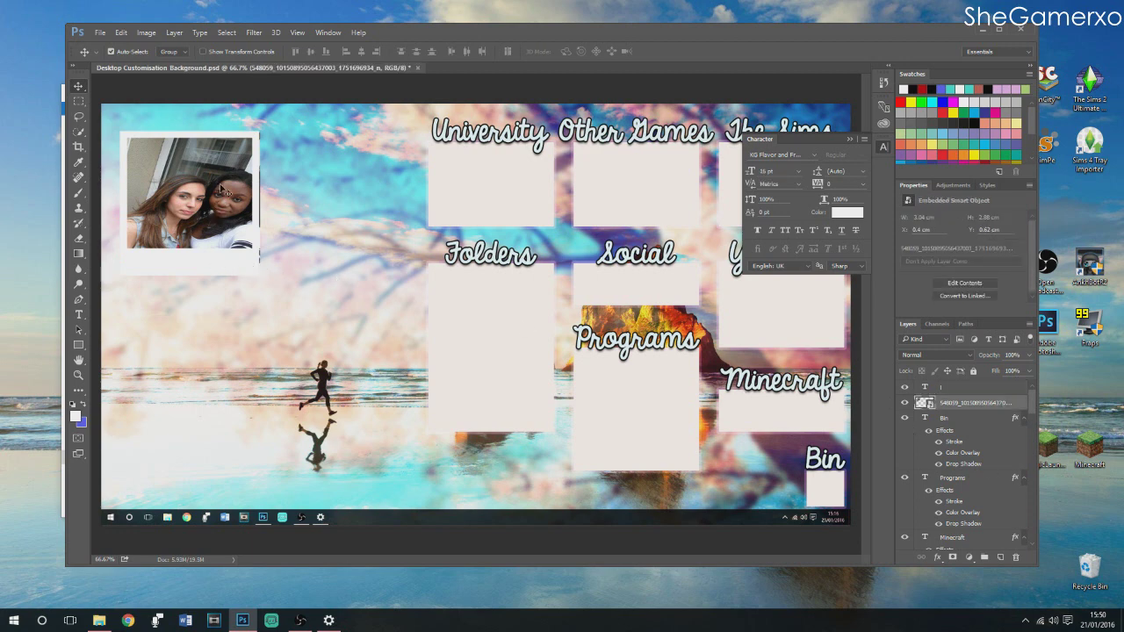
key(ctrl+t)
drag(259, 200, 255, 199)
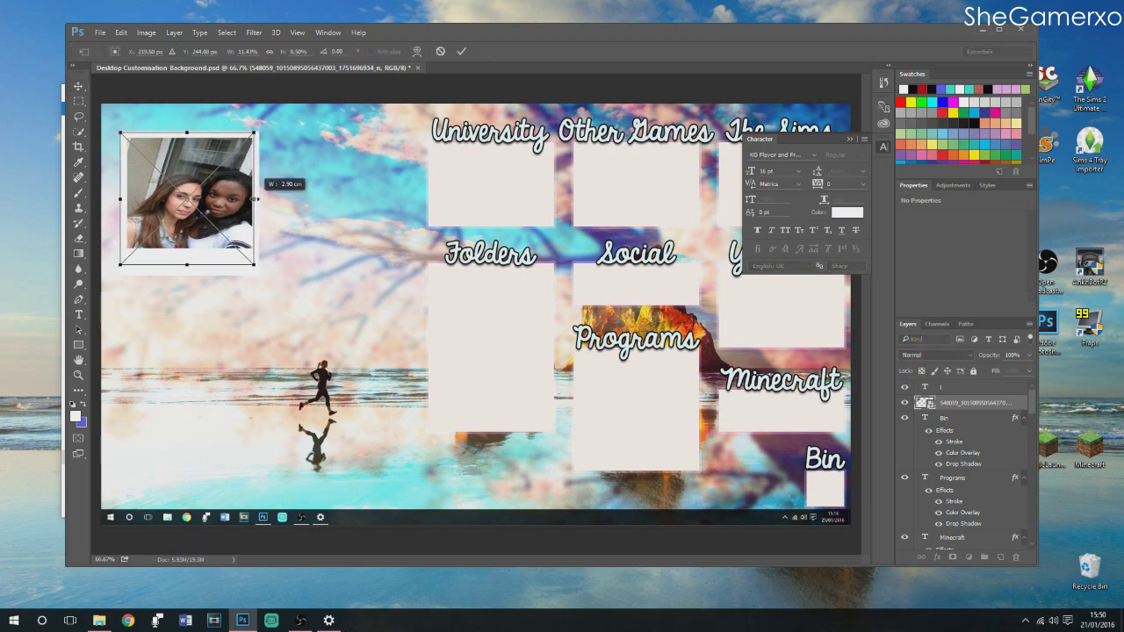
drag(121, 264, 128, 258)
drag(141, 184, 144, 187)
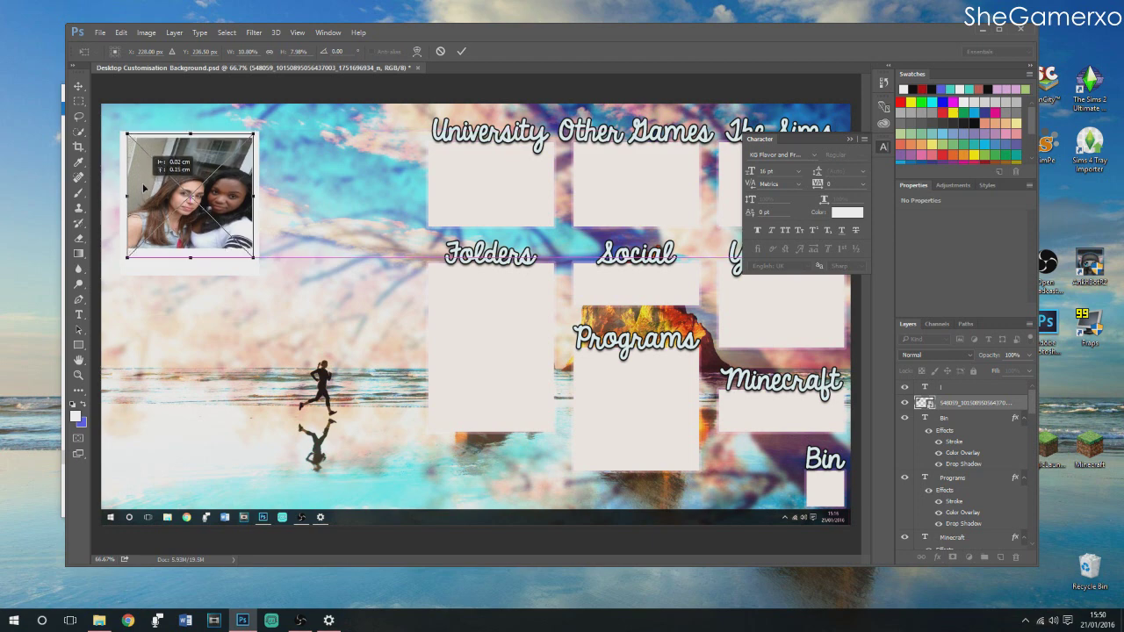
key(Return)
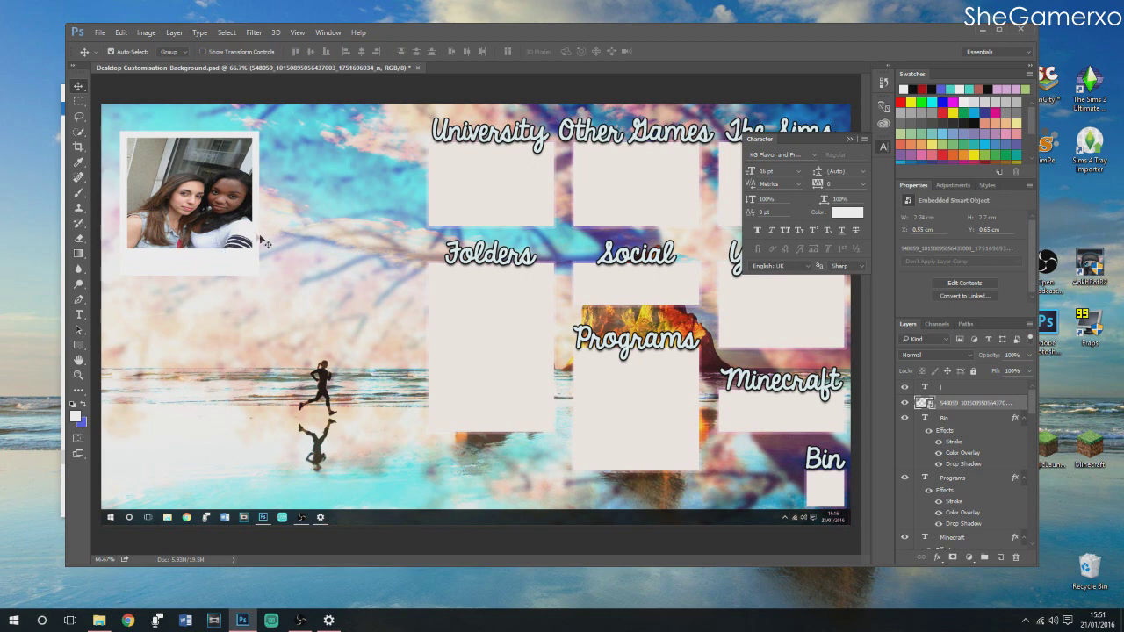
Shift the polaroid frame slightly down and lower the photo behind it to Y 0.76 cm
drag(239, 227, 235, 228)
key(ctrl+t)
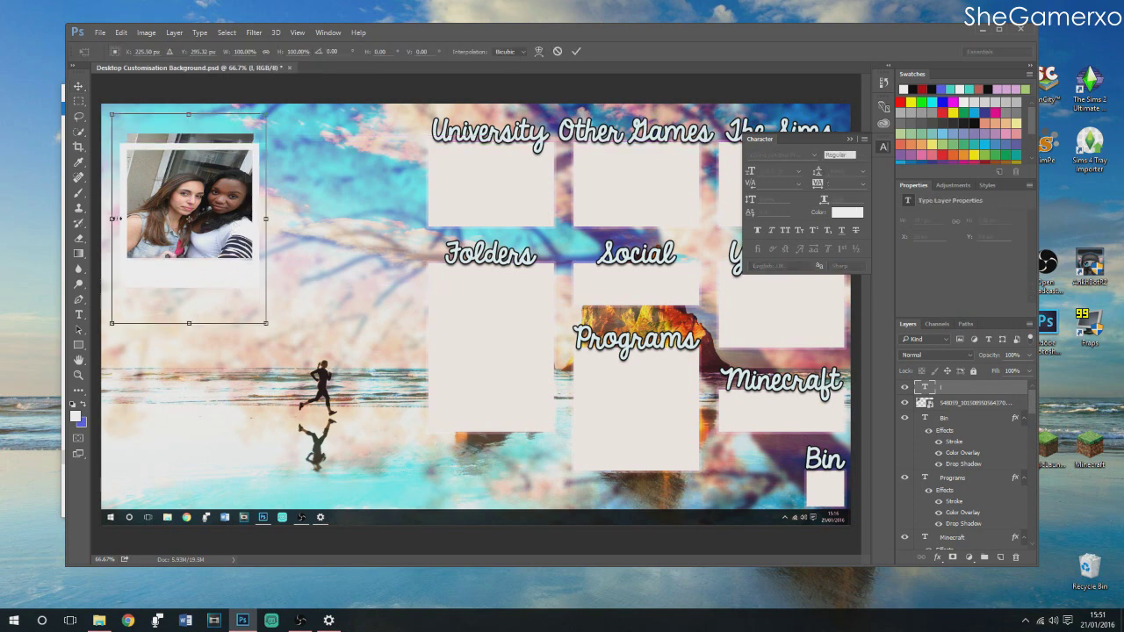
key(Return)
key(alt+bracketleft)
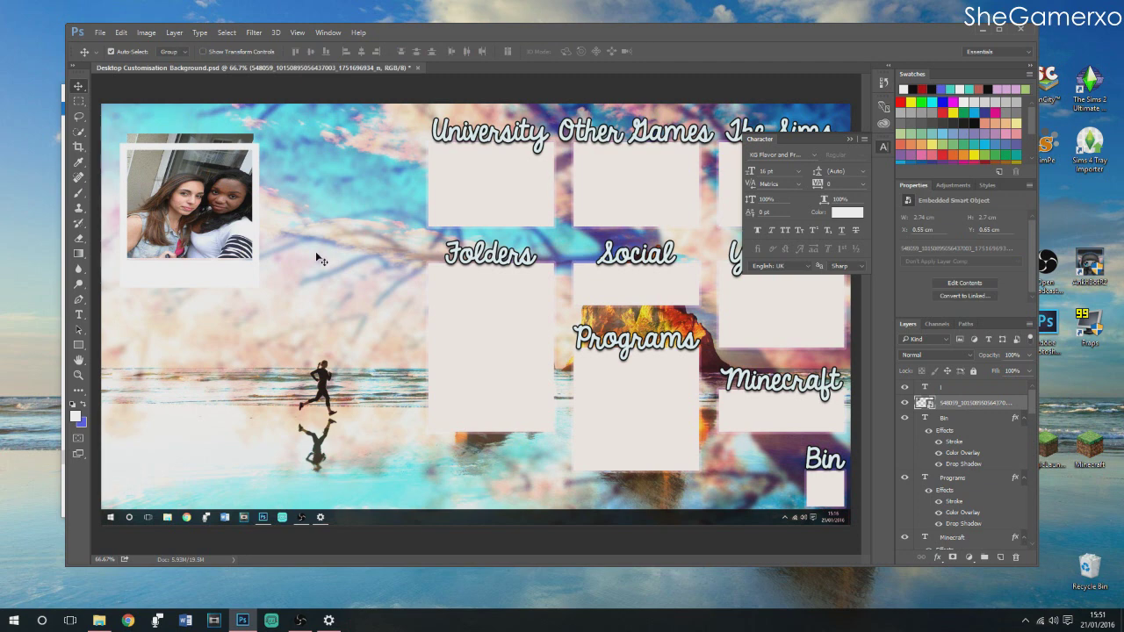
key(ctrl+t)
drag(241, 212, 240, 218)
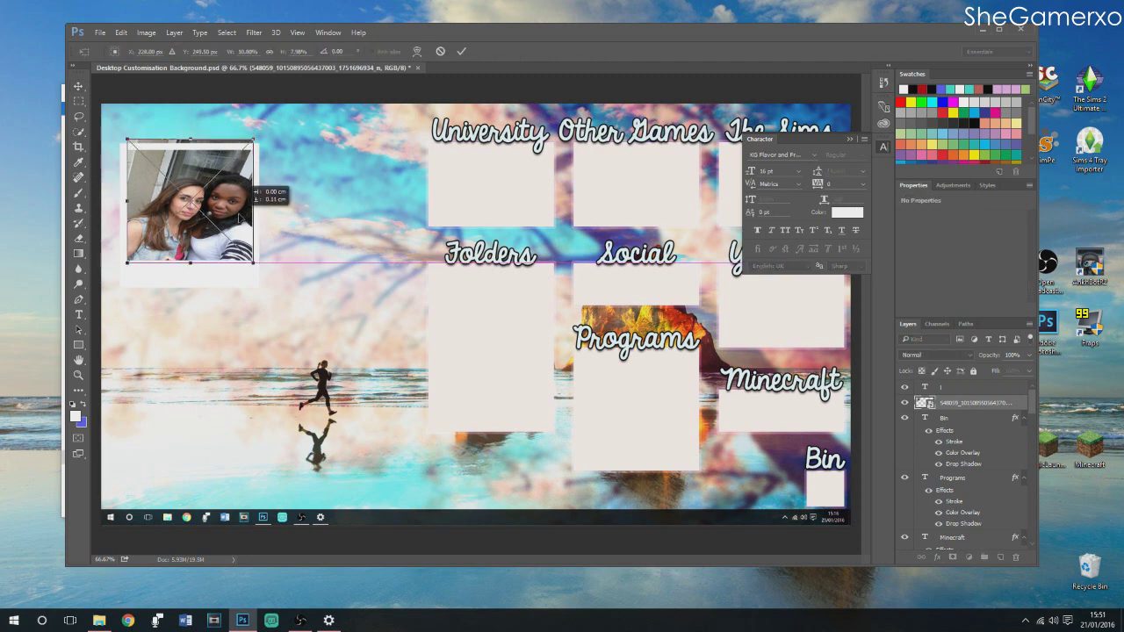
key(Return)
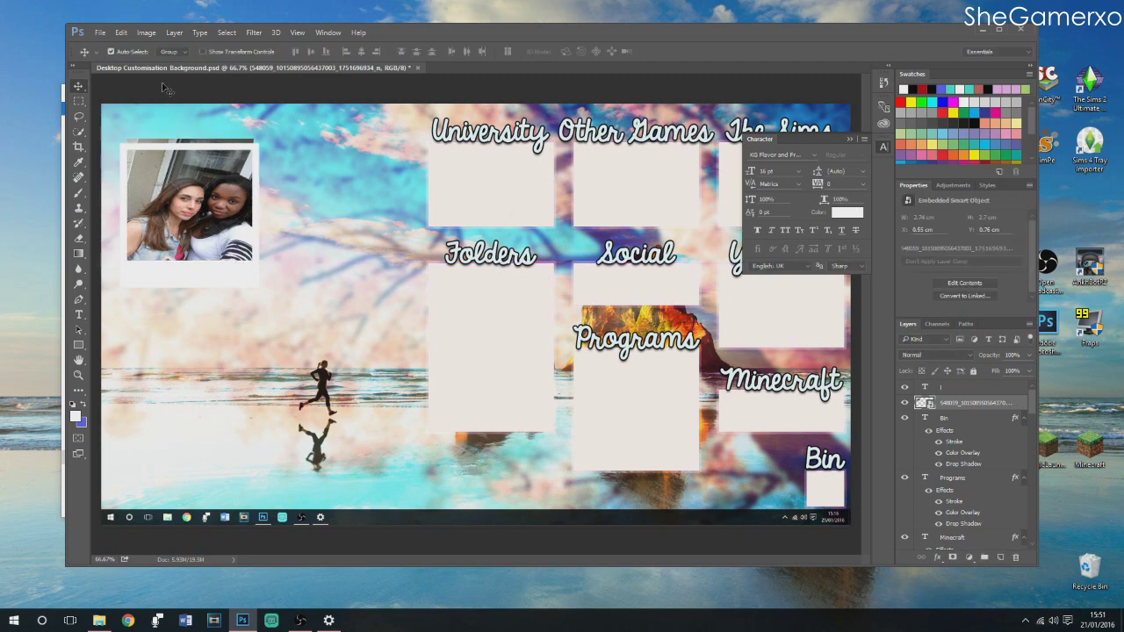
Rasterize the photo layer and erase the strip of photo sticking out above the polaroid frame
click(77, 239)
click(110, 237)
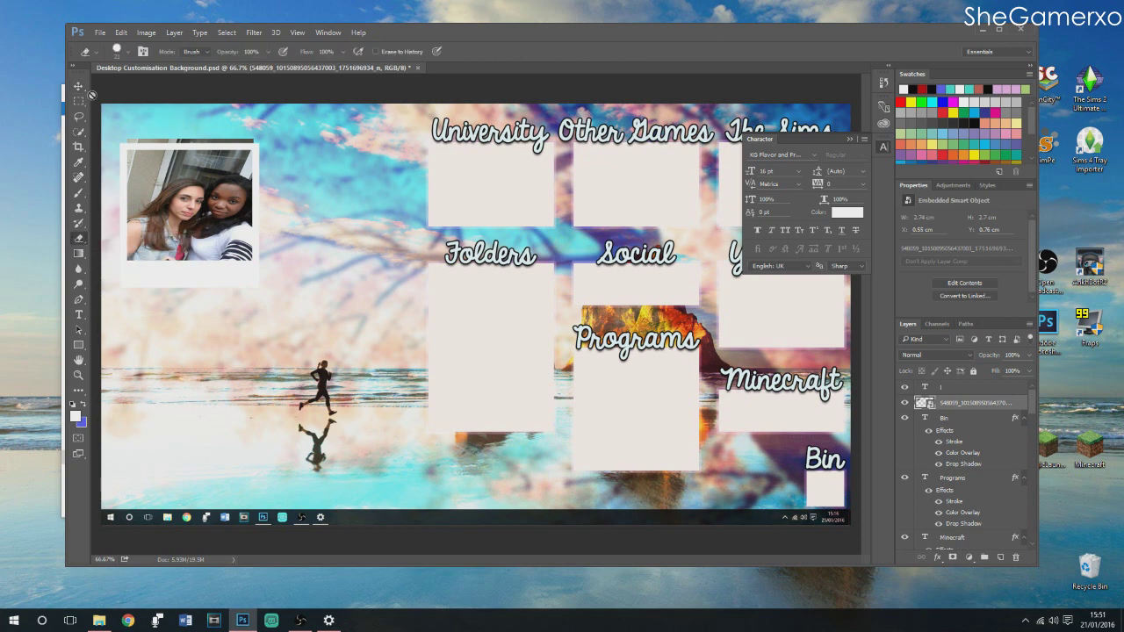
click(220, 207)
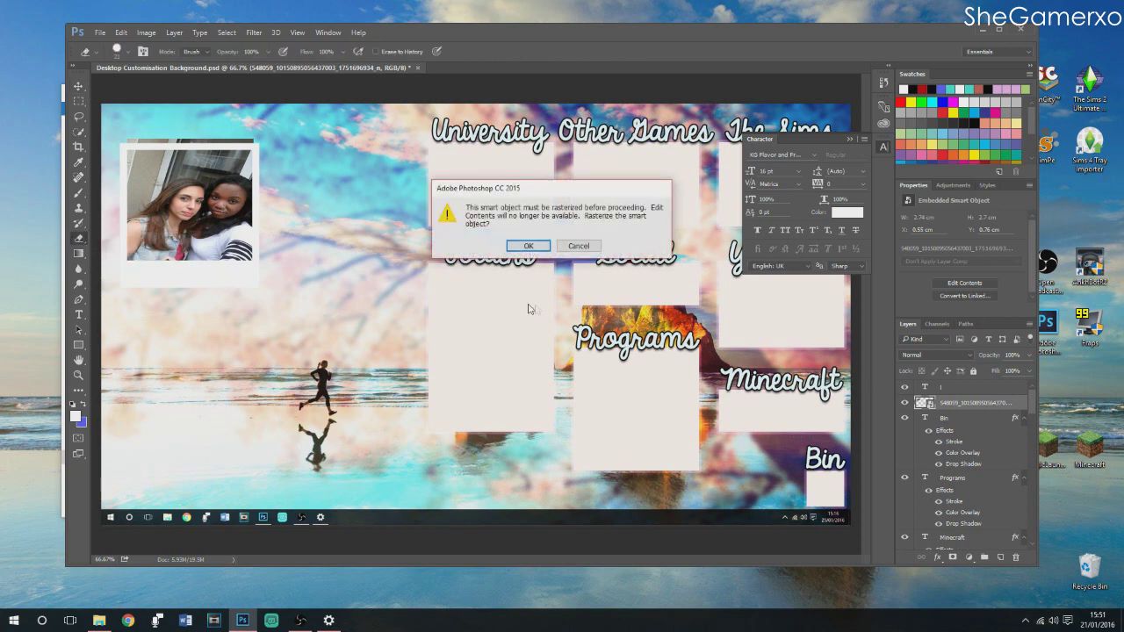
click(529, 253)
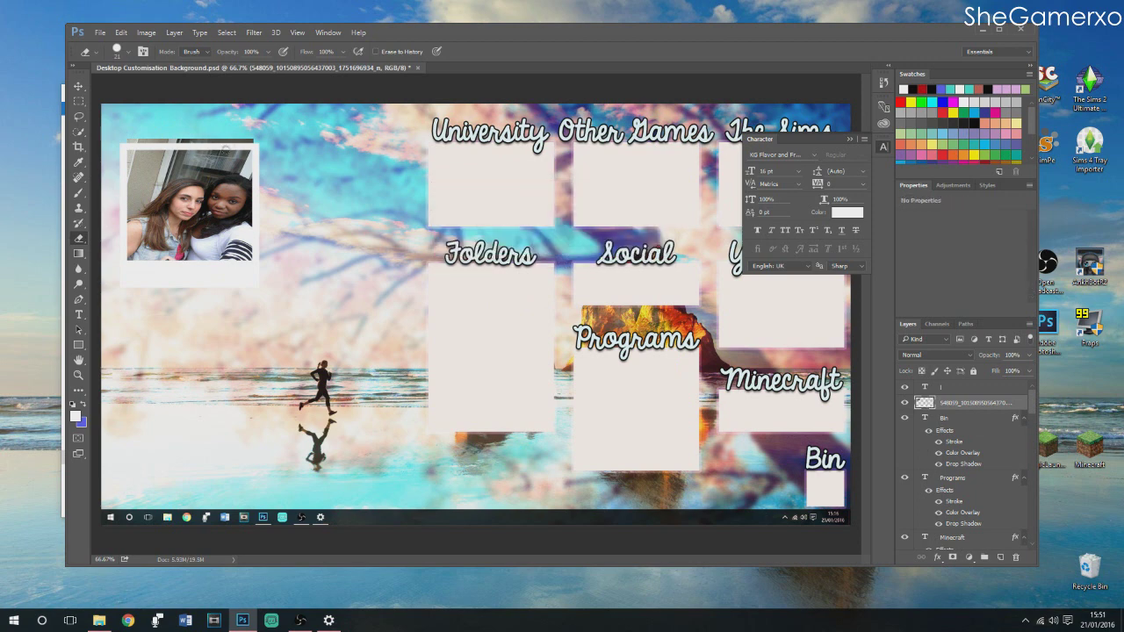
drag(237, 141, 140, 141)
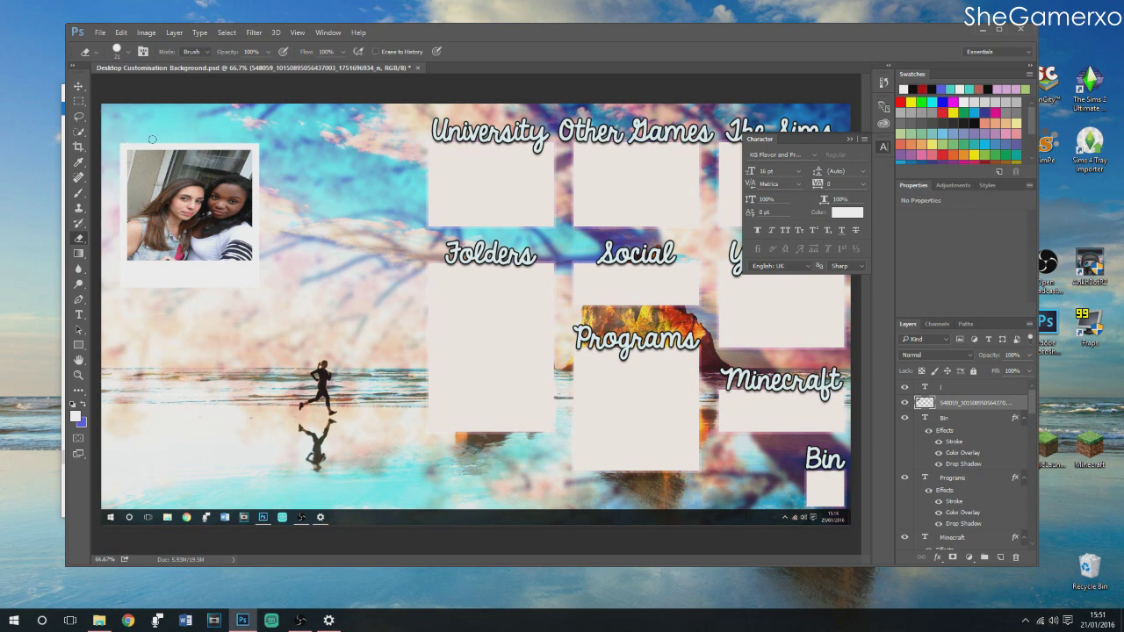
Duplicate the polaroid frame text layer and move the copy down over the running figure
key(v)
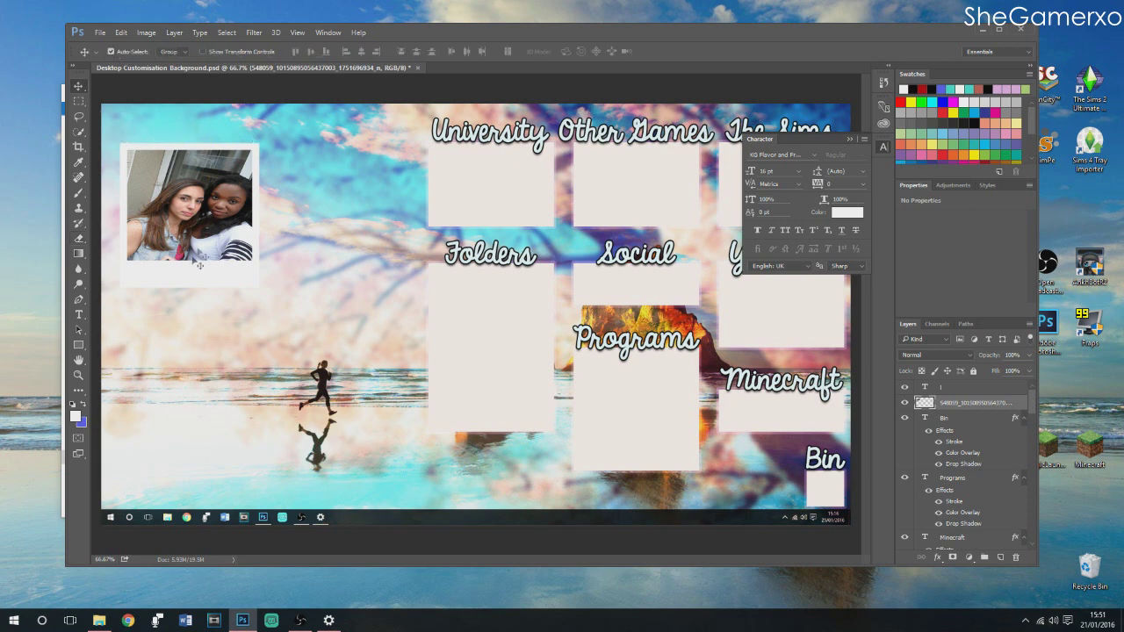
right_click(970, 387)
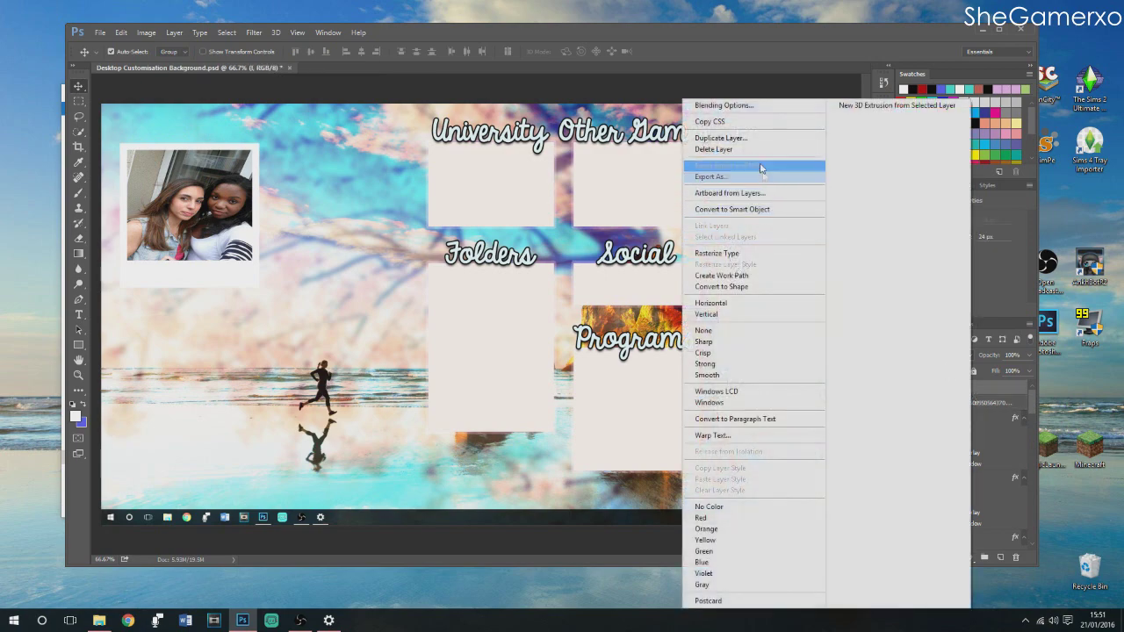
click(757, 143)
click(502, 133)
drag(236, 282, 378, 465)
Merge the original frame layer with its photo layer and move the finished polaroid into the wallpaper's top-left corner
ctrl+click(965, 402)
right_click(994, 402)
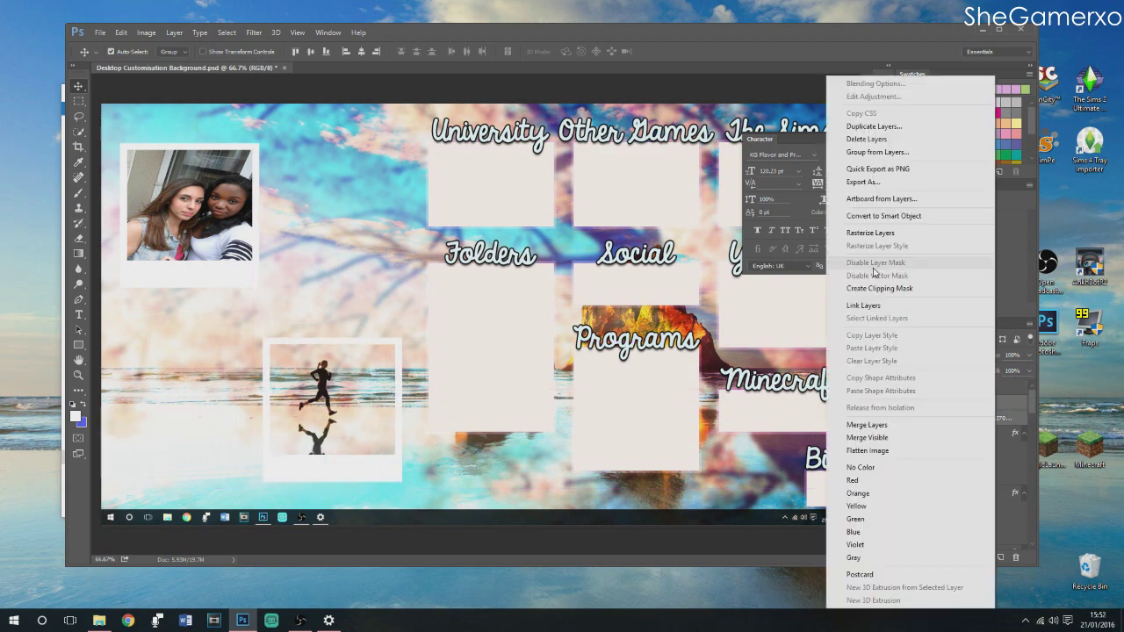
click(1018, 420)
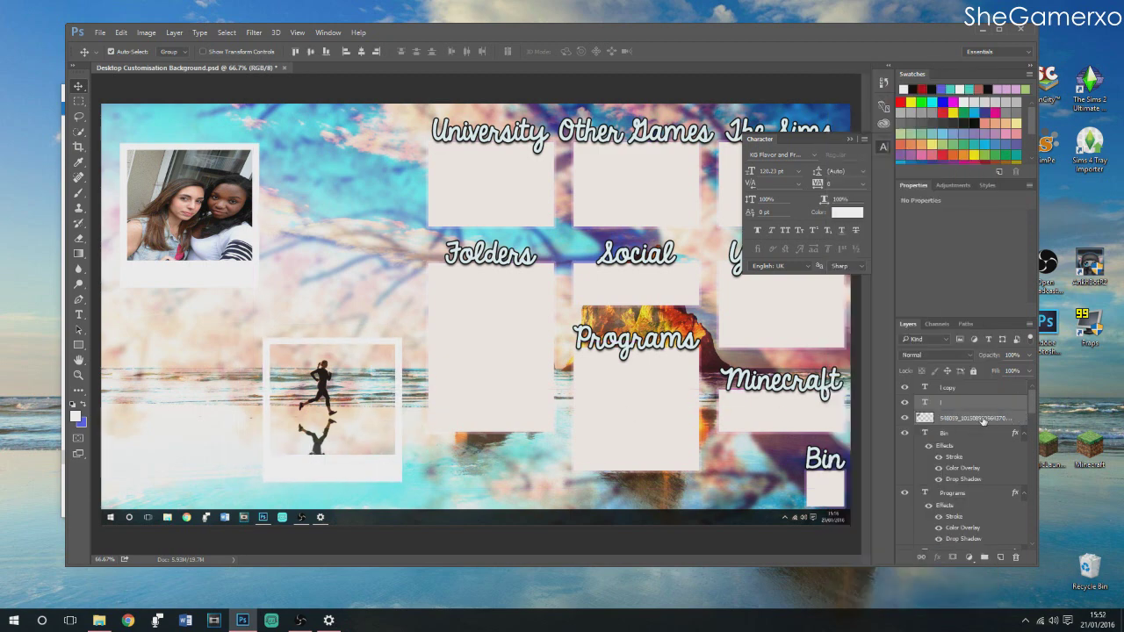
click(984, 407)
key(ctrl)
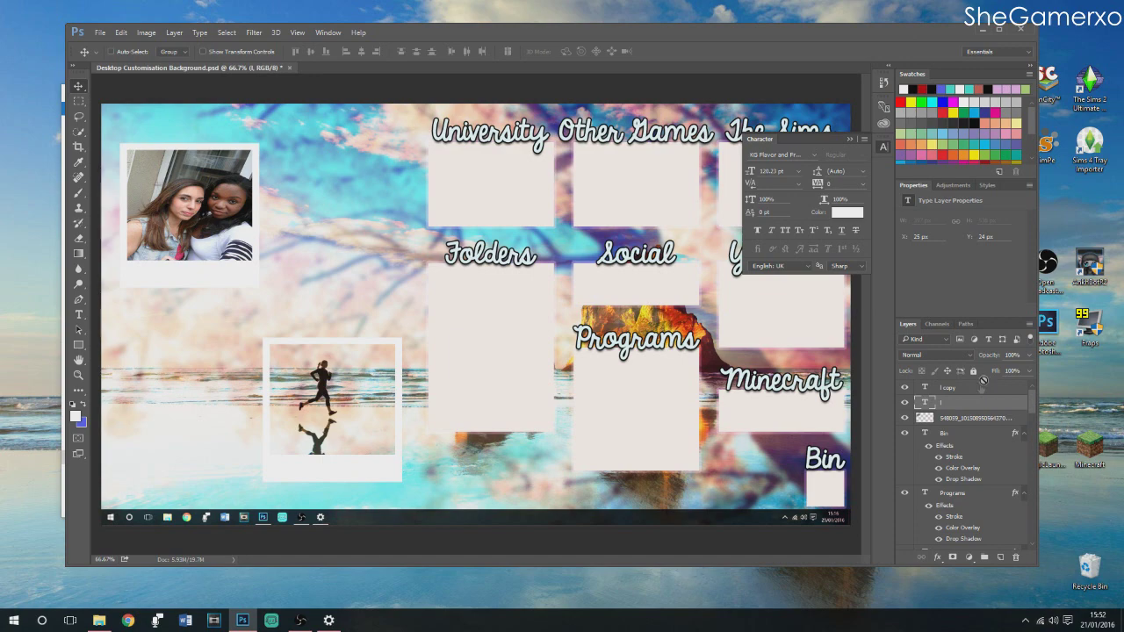
ctrl+click(968, 420)
right_click(969, 419)
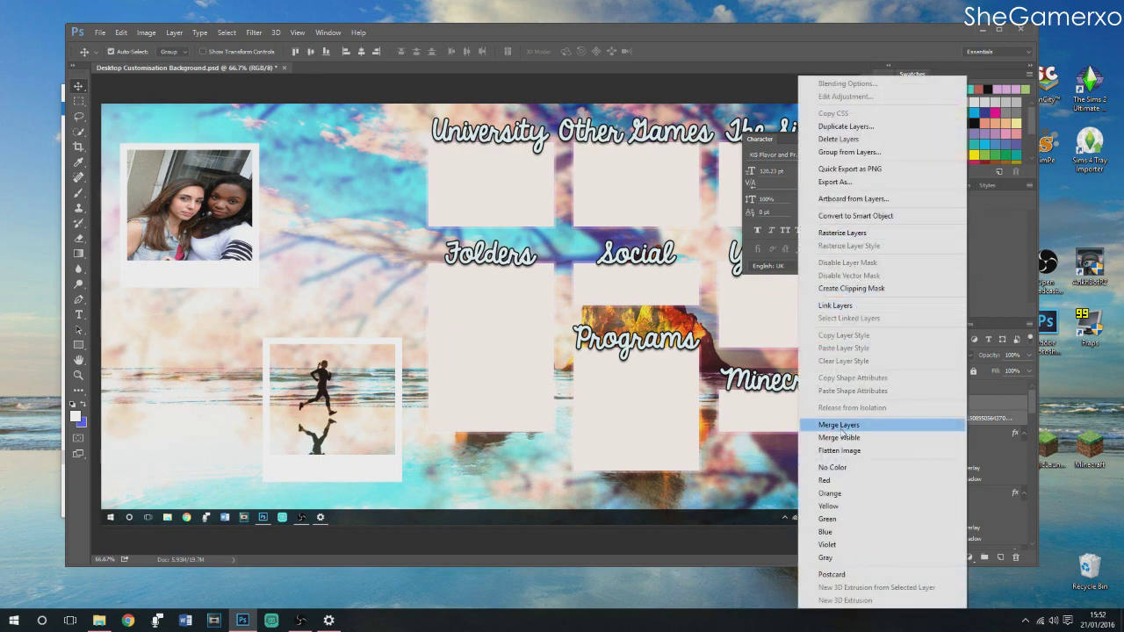
click(839, 425)
drag(229, 263, 211, 245)
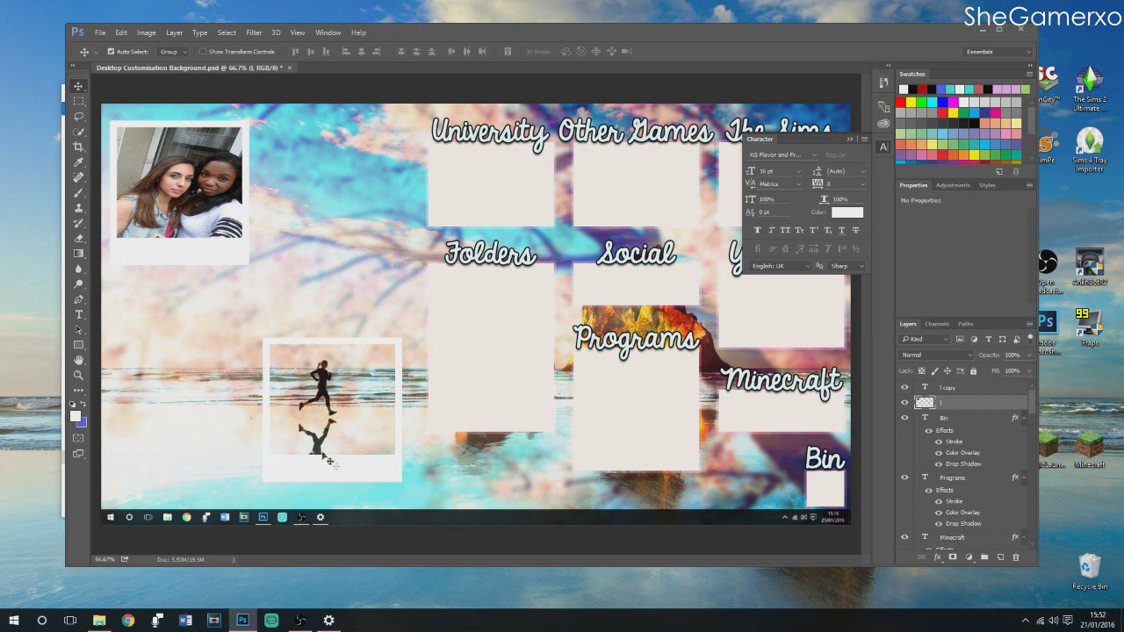
Move the empty frame to X 377, Y 202 px and place the BHBHBH photo from the Life folder into the document
drag(329, 460, 360, 351)
click(100, 620)
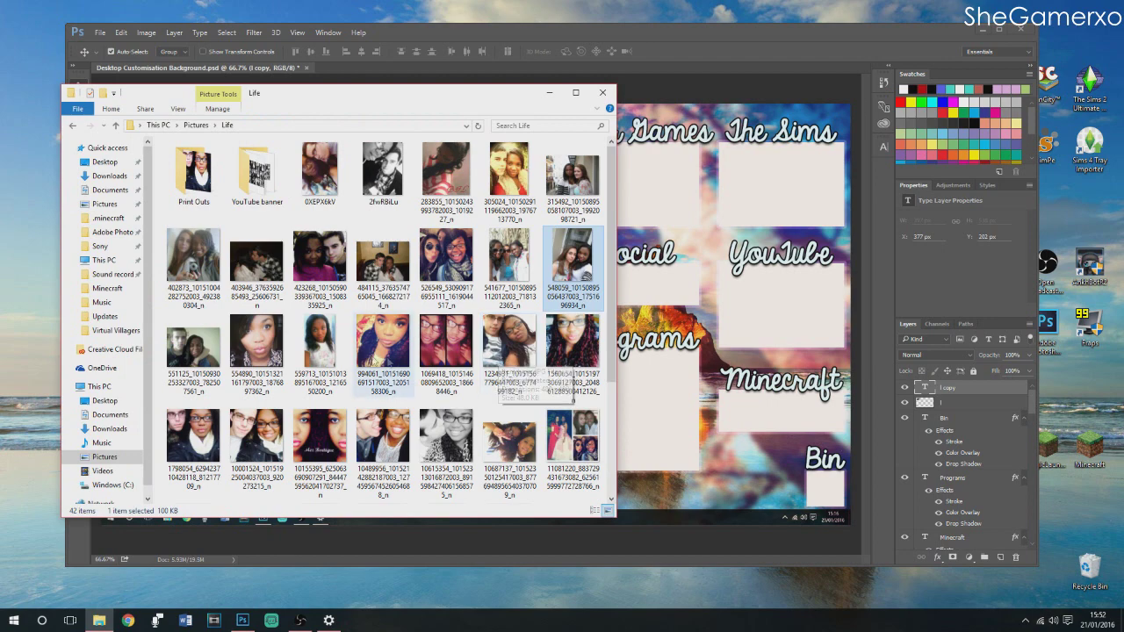
scroll(432, 346, down, 2)
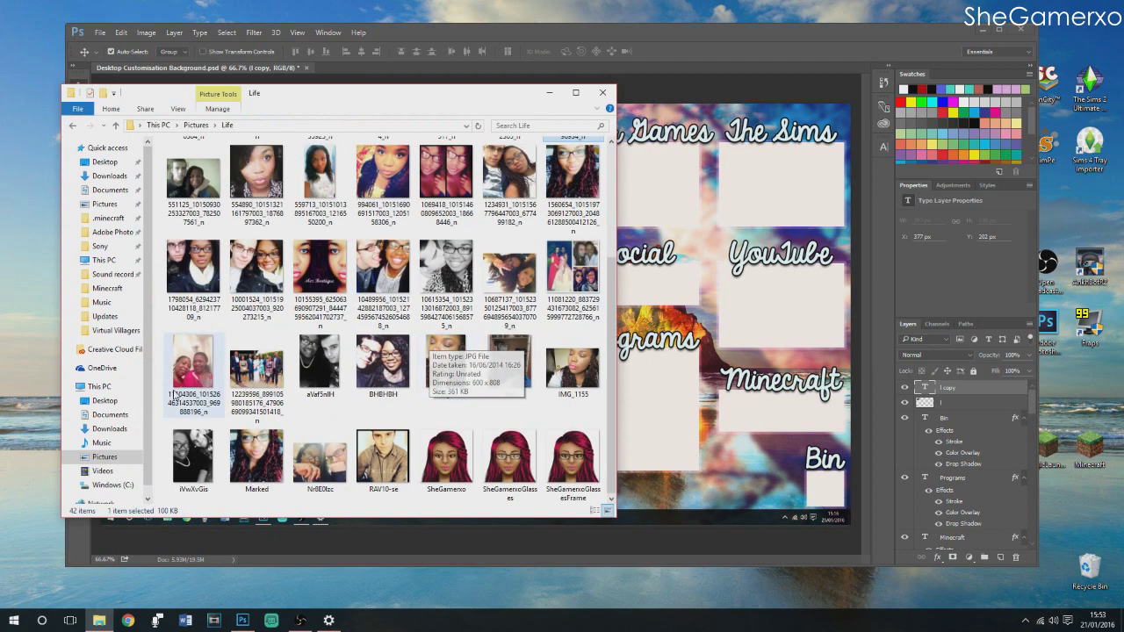
click(382, 361)
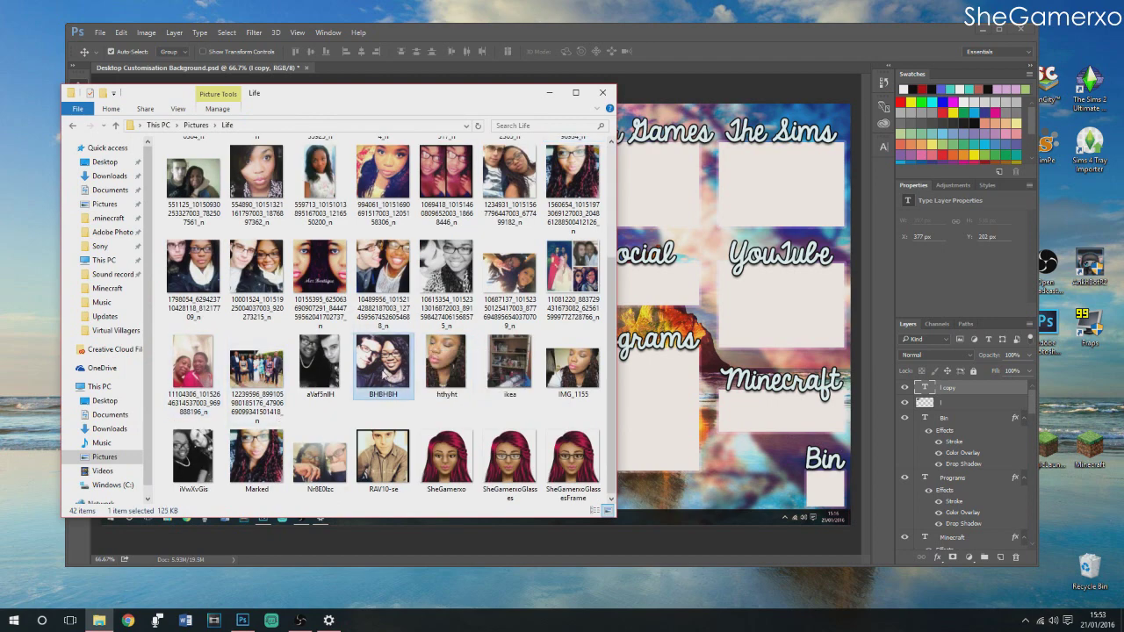
drag(383, 364, 675, 415)
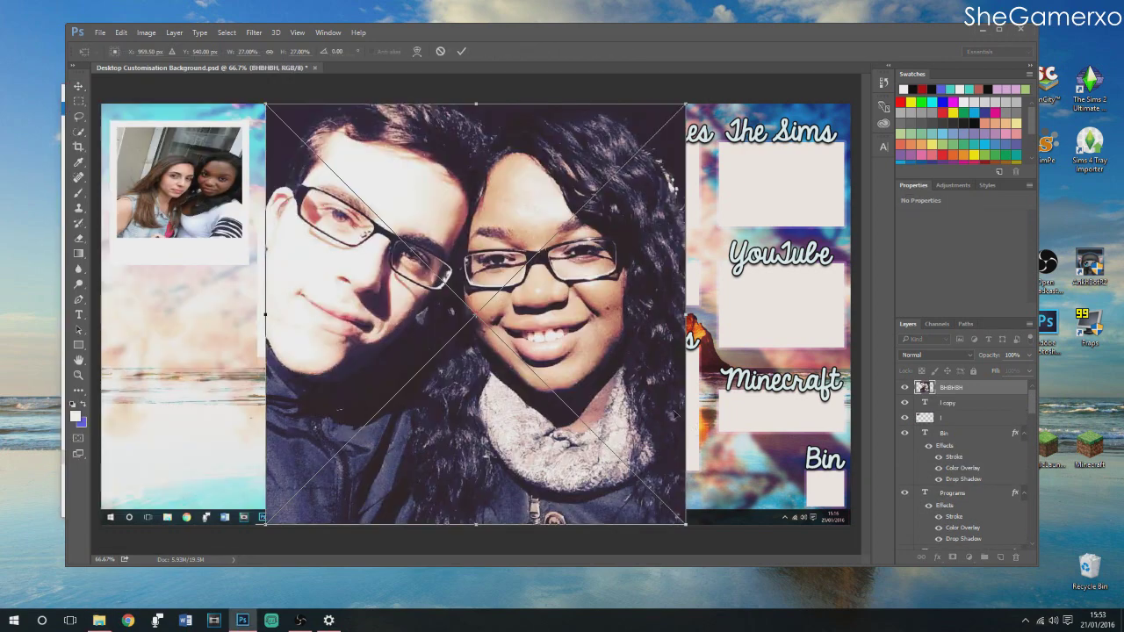
Shrink the BHBHBH photo to about 2.9 by 2.8 cm over the second polaroid frame and commit the placement
drag(265, 103, 537, 383)
drag(572, 441, 290, 271)
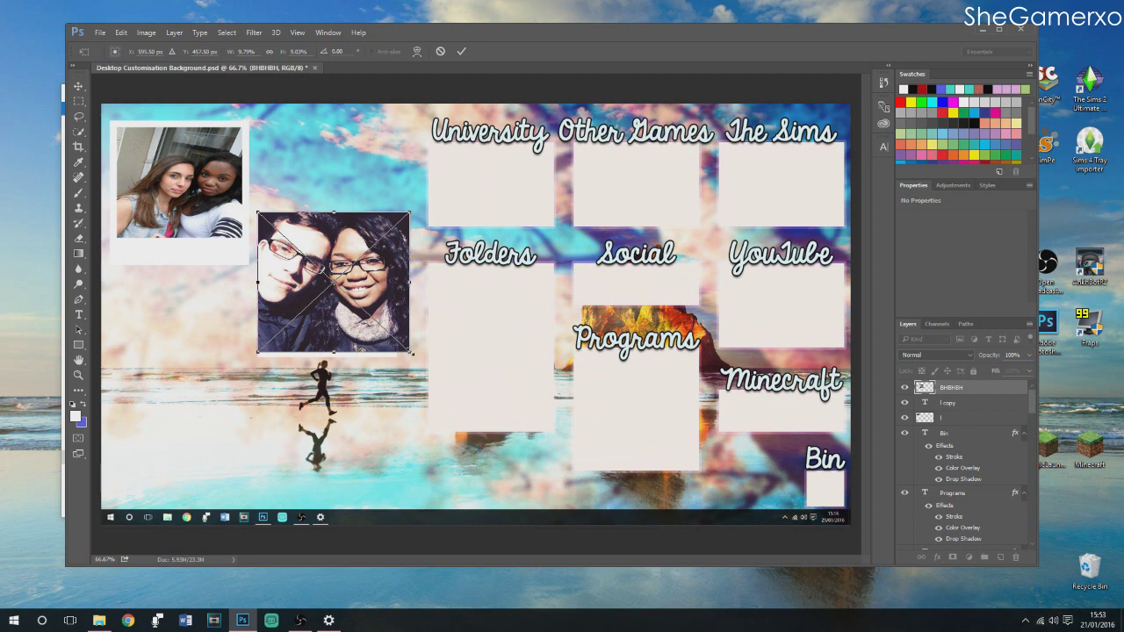
drag(411, 353, 397, 343)
drag(338, 318, 345, 314)
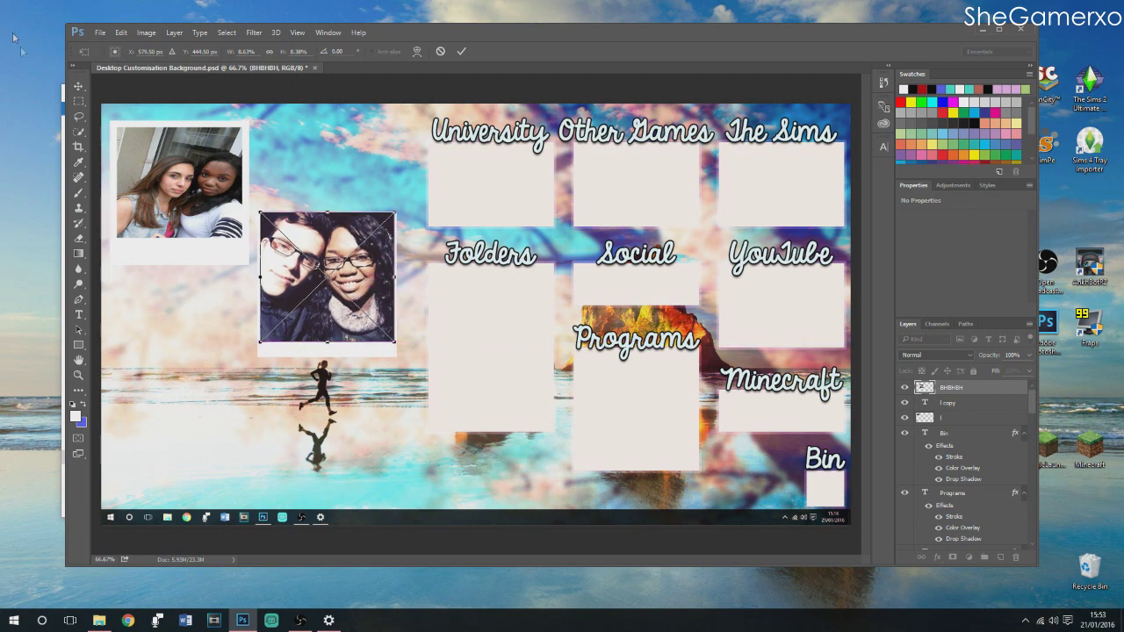
click(77, 86)
click(494, 238)
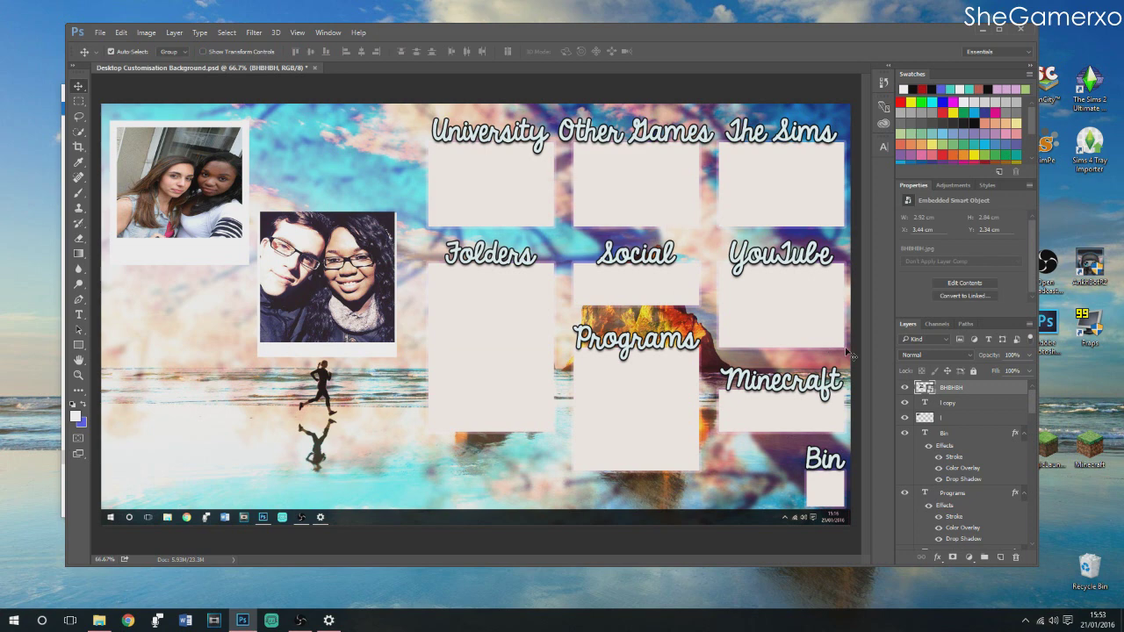
Put the second frame's layer above the BHBHBH photo and raise the frame to Y 183 px to cover the photo's edges
drag(979, 407, 981, 384)
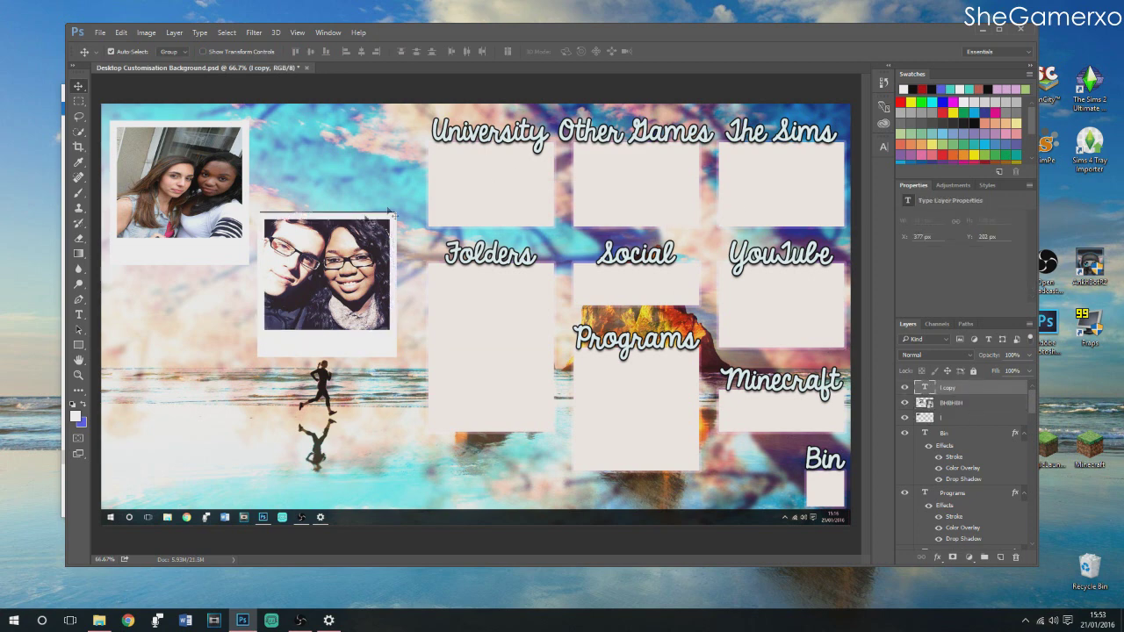
drag(351, 277, 367, 242)
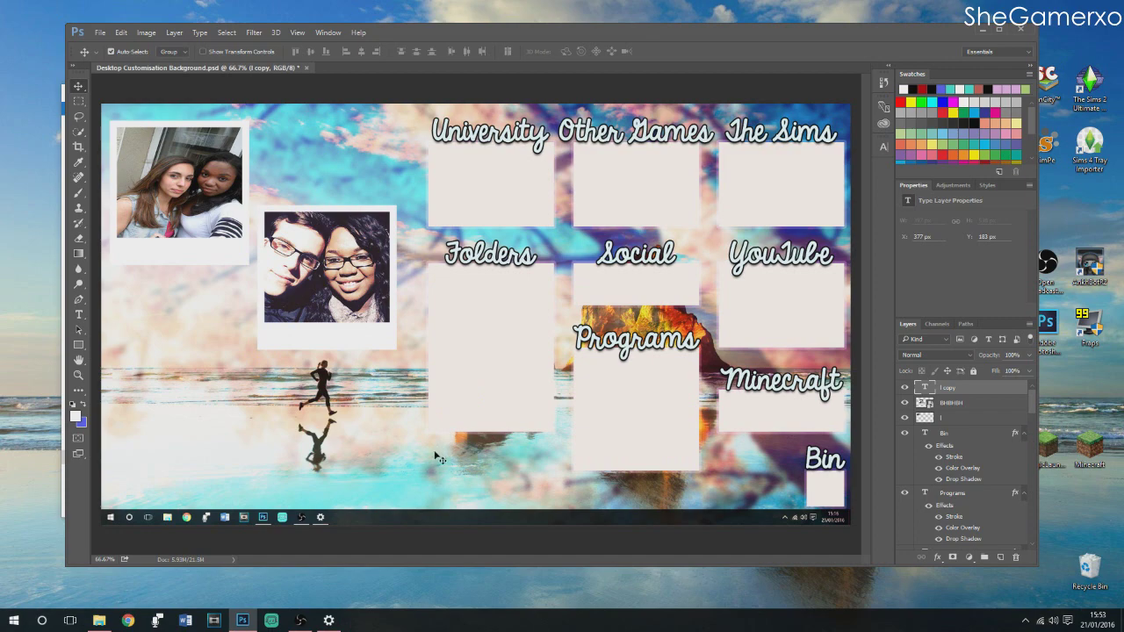
Duplicate the second polaroid frame and move the copy to the wallpaper's lower-left area
right_click(974, 390)
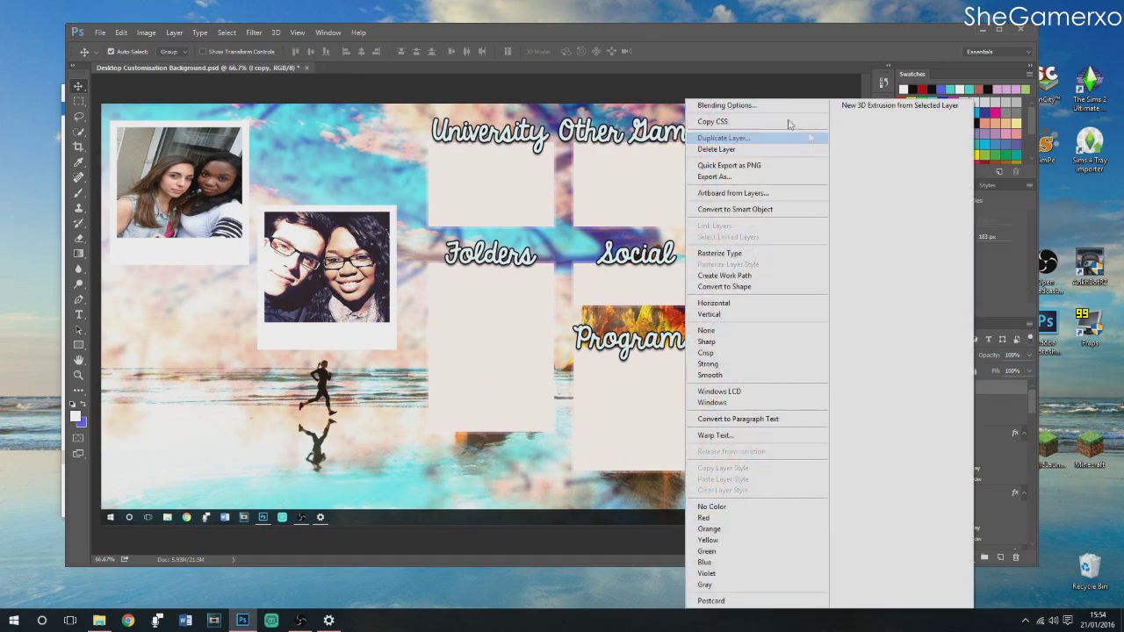
click(723, 138)
click(507, 133)
drag(368, 351, 223, 496)
Merge the second frame with the BHBHBH photo and line up the polaroid beside the first one along the top
click(969, 405)
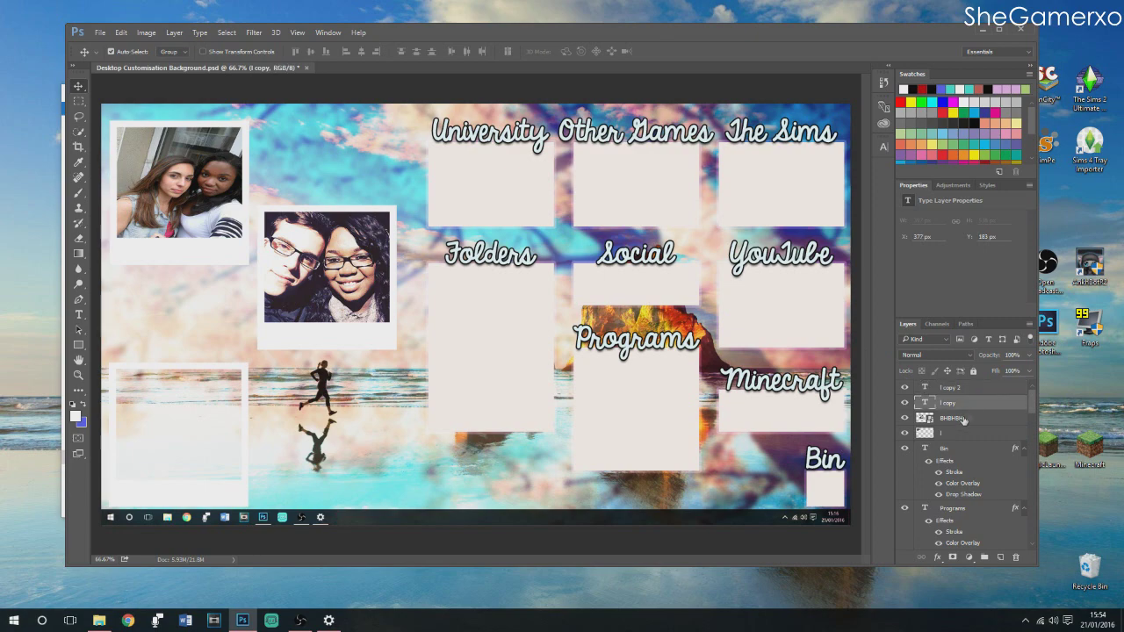
shift+click(955, 419)
right_click(956, 420)
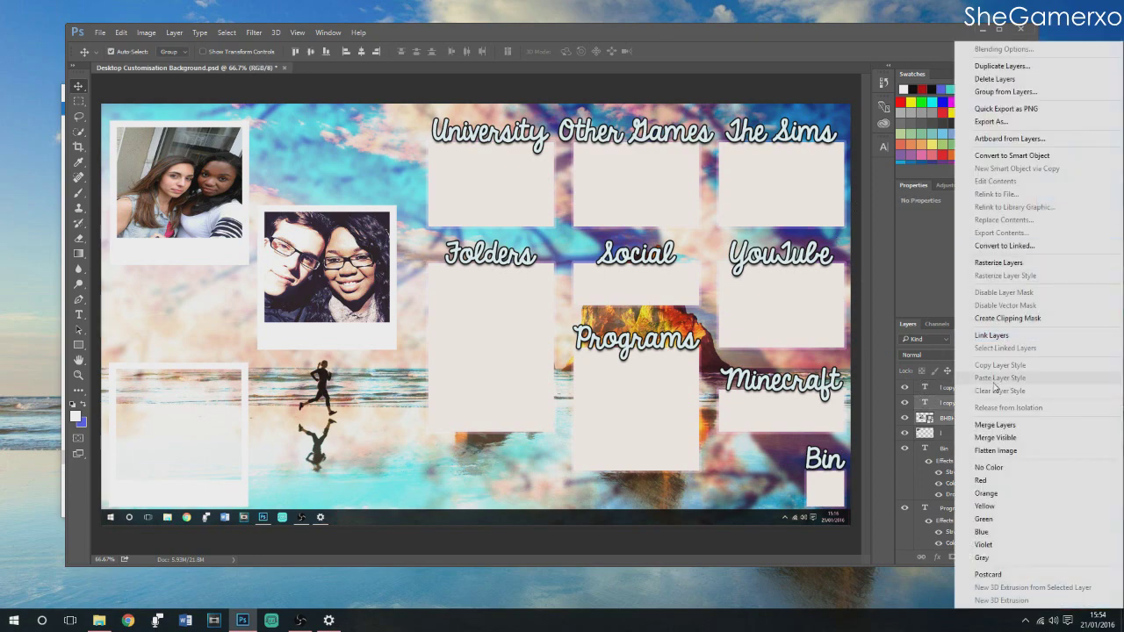
click(995, 425)
drag(366, 316, 372, 239)
Move the empty frame to X 300, Y 497 px and place the photo whose file name starts with 10687137 into the document
drag(225, 497, 378, 452)
click(99, 620)
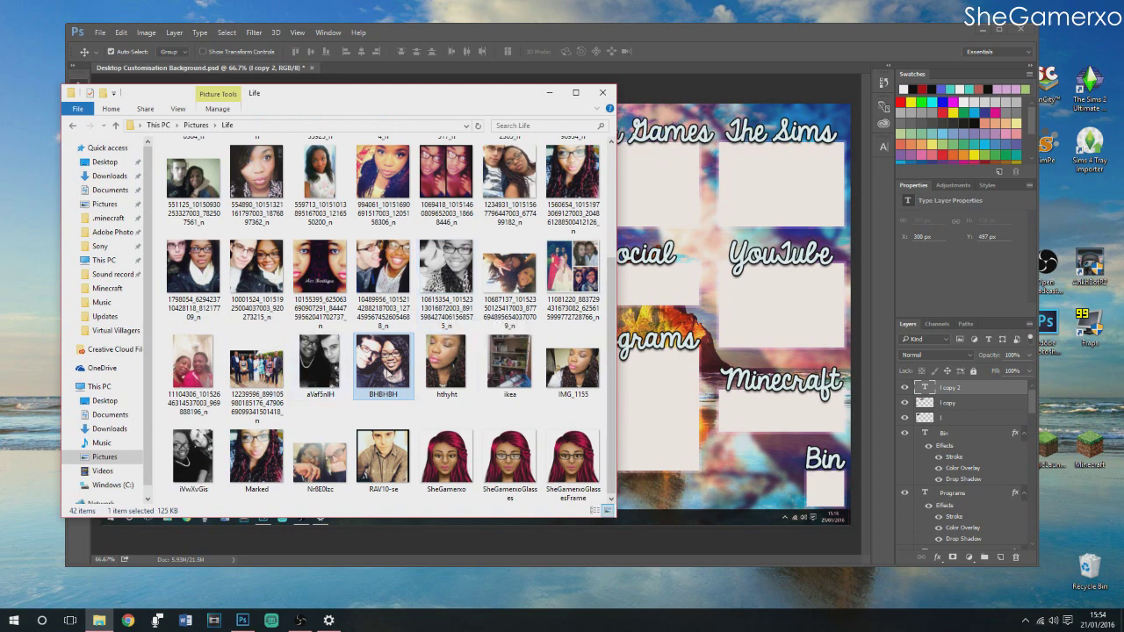
scroll(405, 373, up, 2)
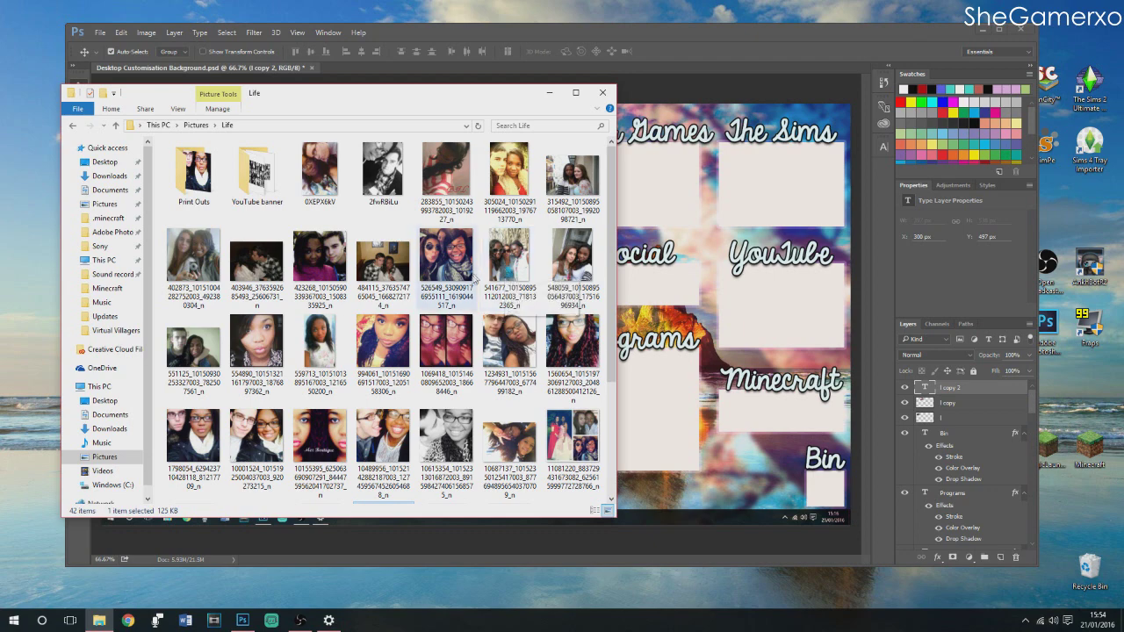
scroll(512, 272, down, 2)
drag(510, 270, 644, 404)
Shrink the placed photo to about 2.95 by 2.4 cm over the third frame's opening and commit the placement
drag(198, 101, 596, 402)
drag(680, 446, 311, 372)
drag(387, 327, 360, 333)
drag(297, 358, 301, 362)
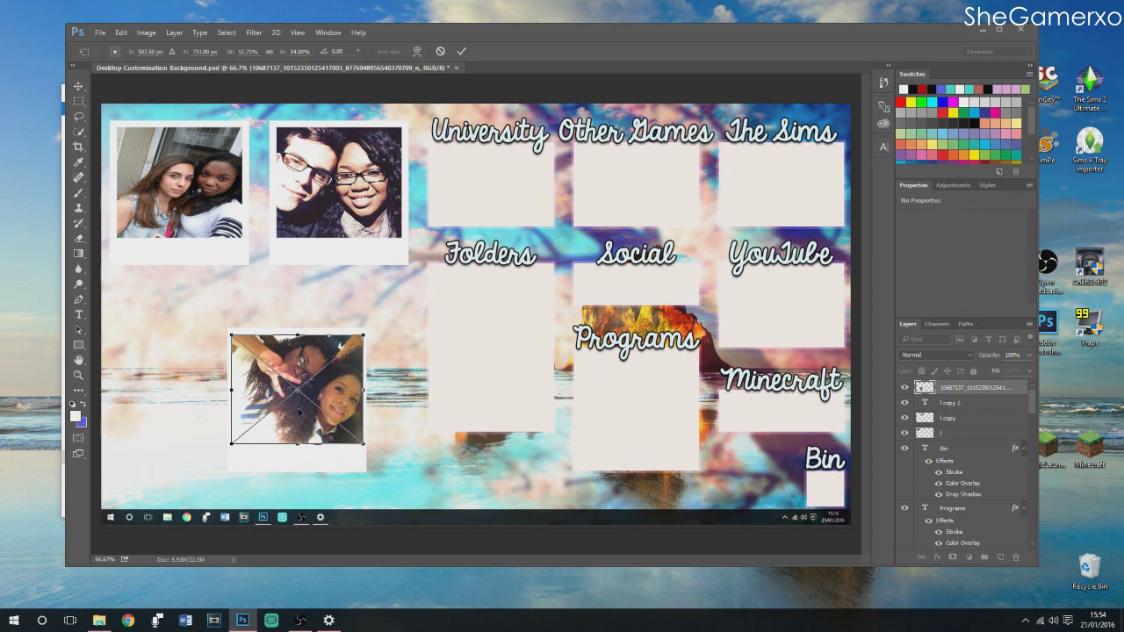
drag(231, 442, 229, 445)
click(79, 86)
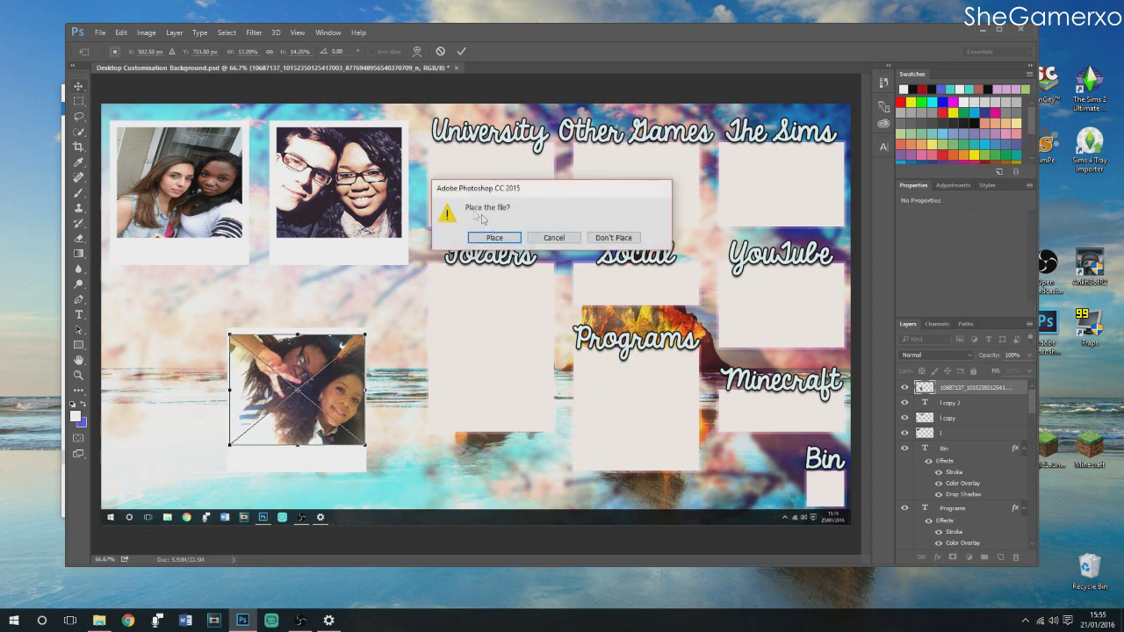
click(492, 234)
Put the third frame's layer above its photo and check the frame's alignment over the picture
click(970, 404)
drag(978, 388, 975, 387)
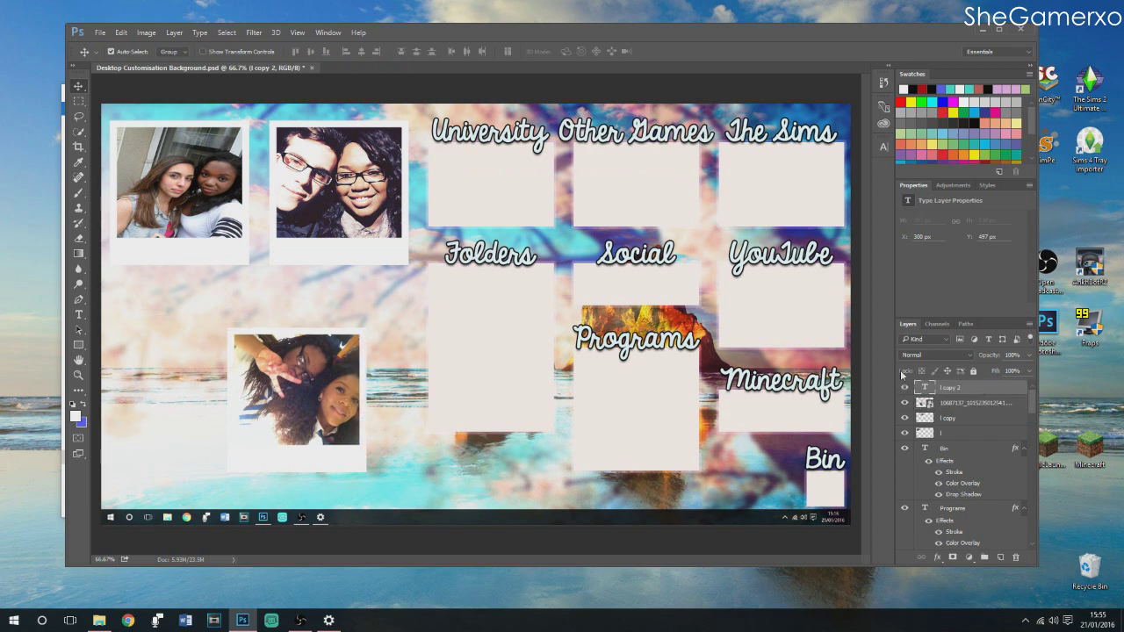
drag(358, 460, 358, 460)
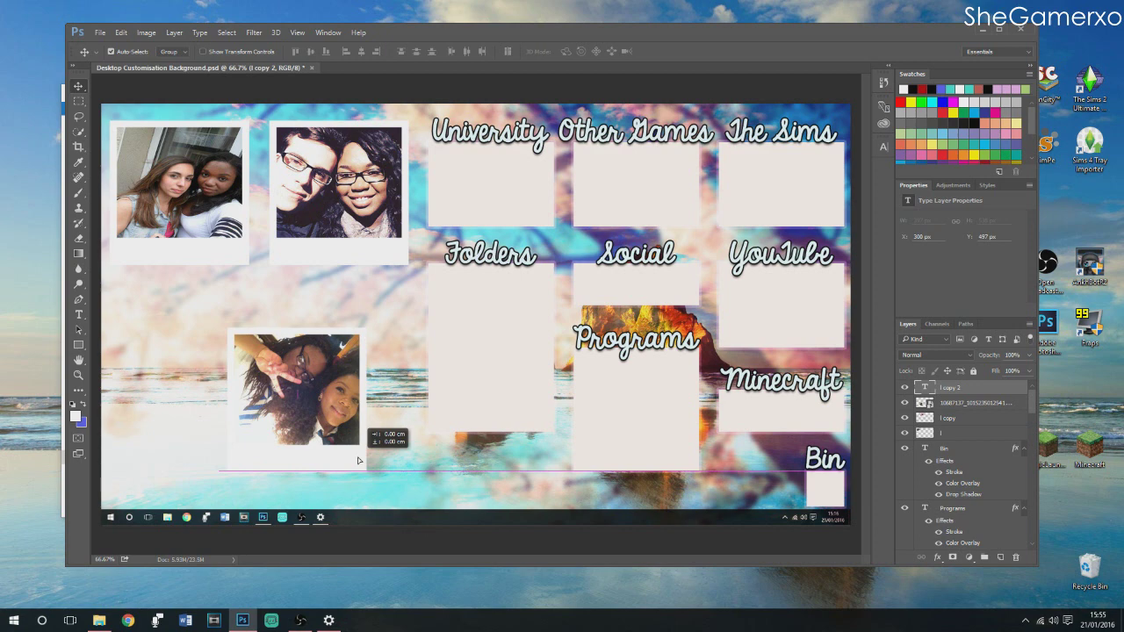
drag(358, 460, 360, 462)
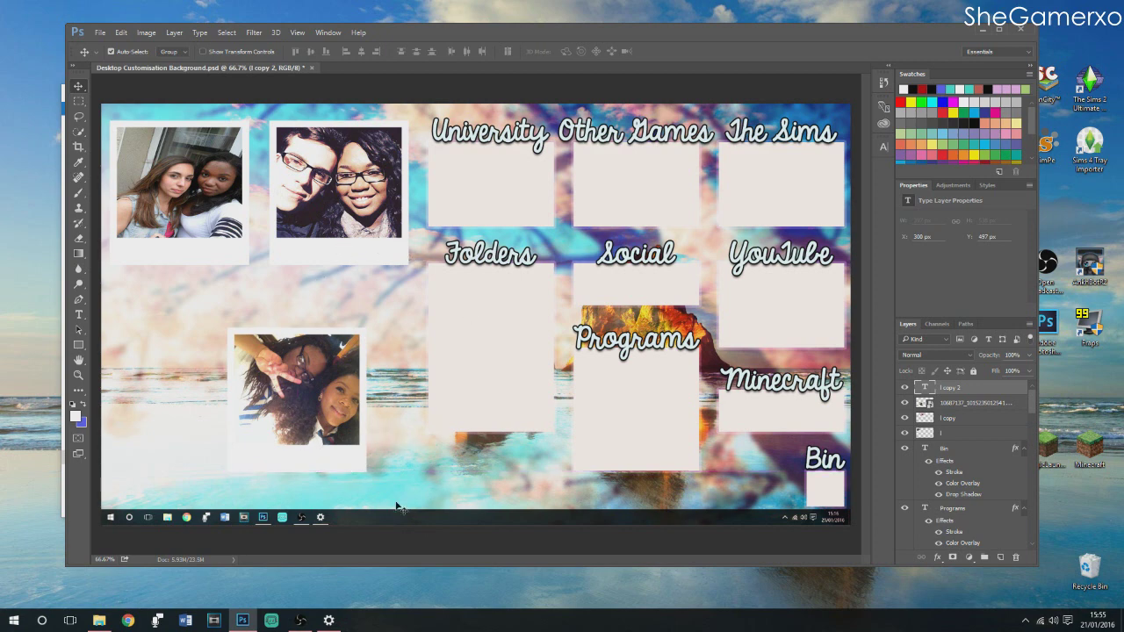
Duplicate the third polaroid frame and move the copy up, overlapping the first polaroid's lower part
right_click(972, 393)
click(729, 139)
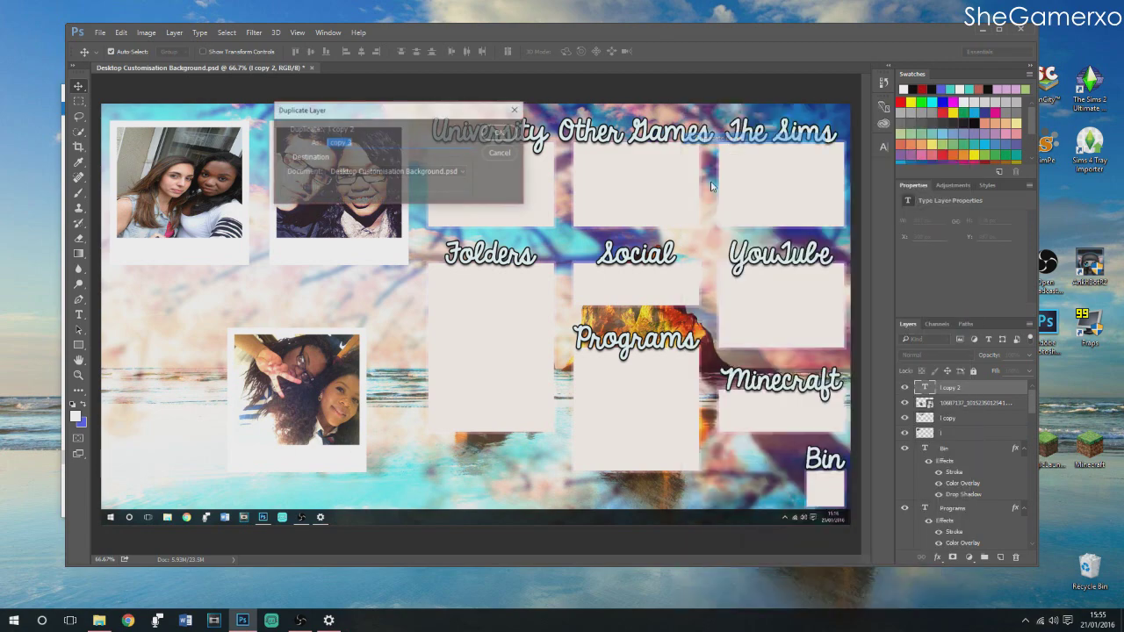
click(508, 136)
drag(257, 450, 217, 337)
Merge the third frame with its photo and position the polaroid directly beneath the BHBHBH polaroid
click(972, 418)
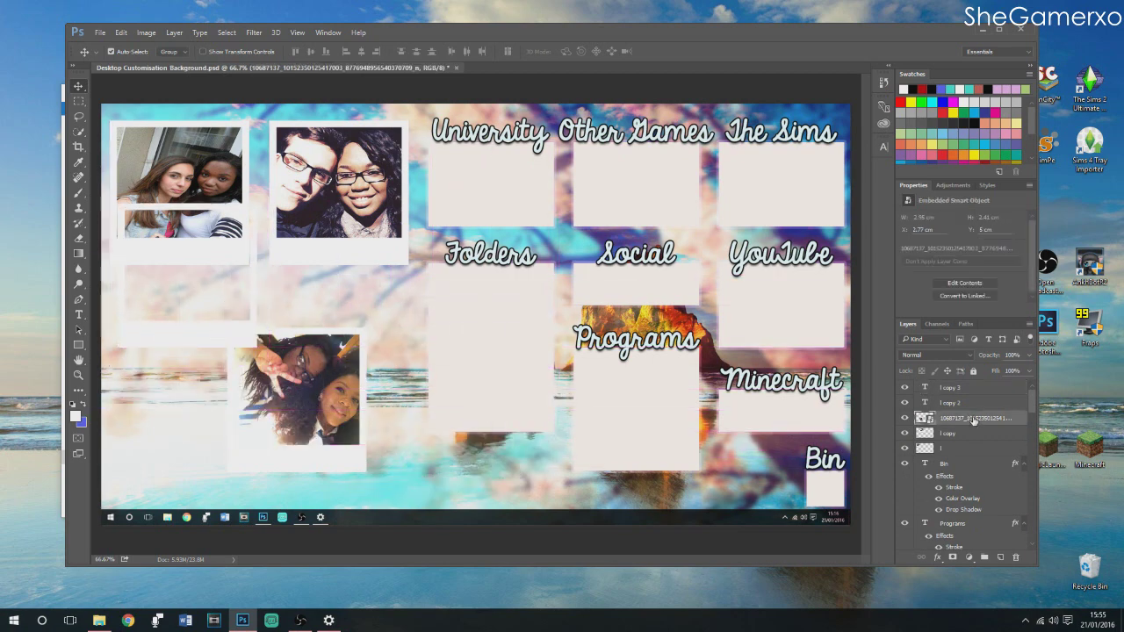
ctrl+click(963, 404)
right_click(963, 404)
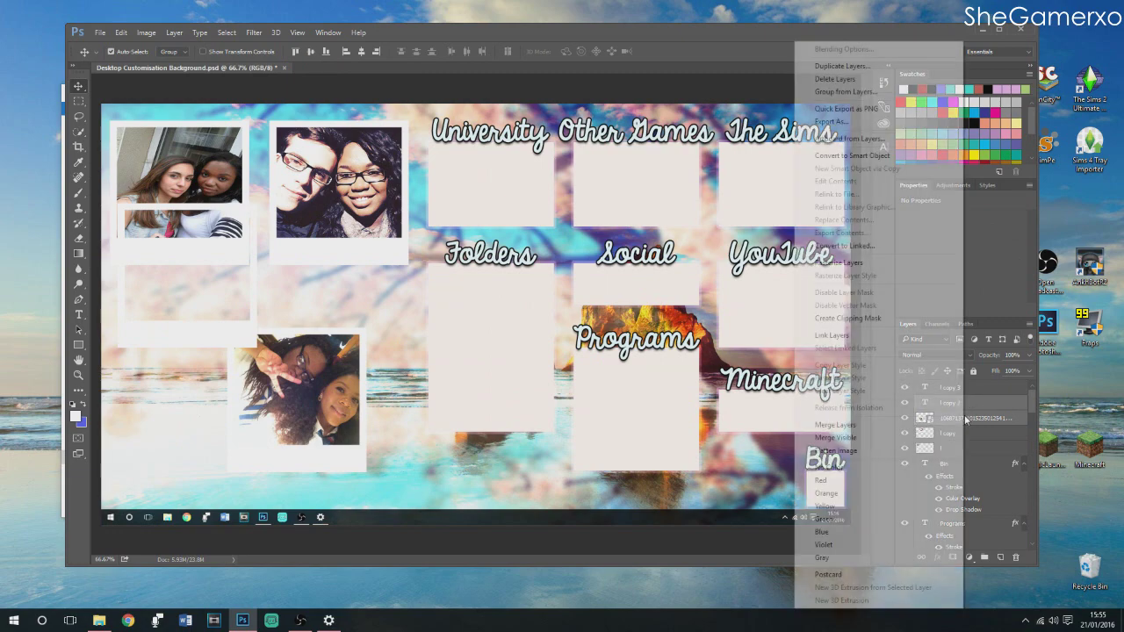
click(870, 425)
drag(326, 459, 369, 400)
Move the empty frame to X 19, Y 526 px and place the group photo whose file name starts with 12239596
drag(201, 338, 199, 496)
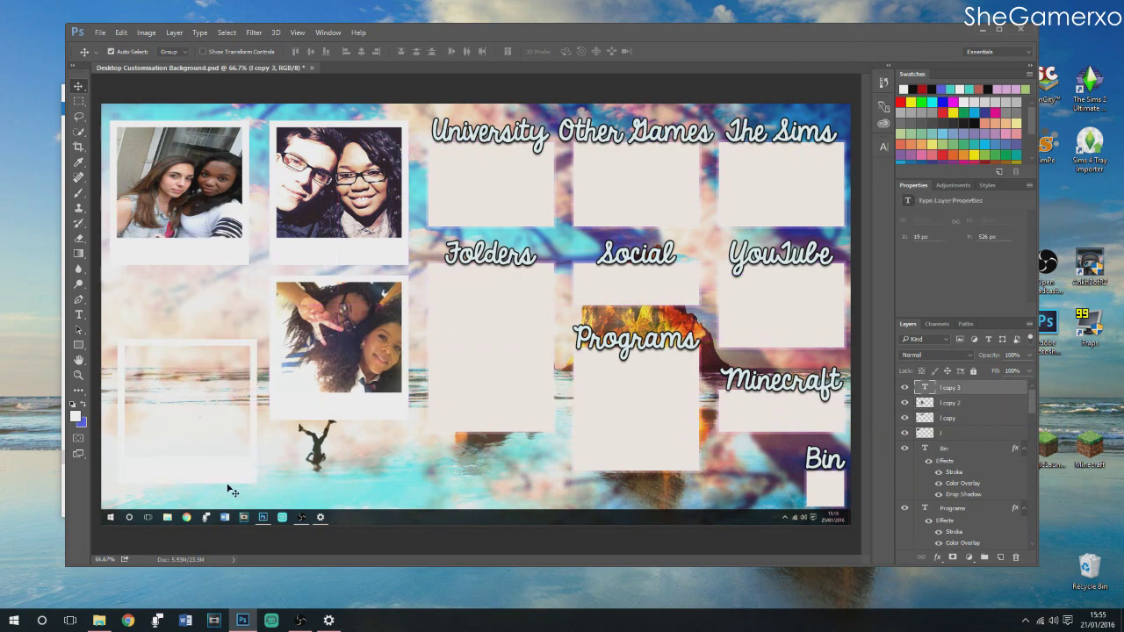
click(100, 620)
click(257, 369)
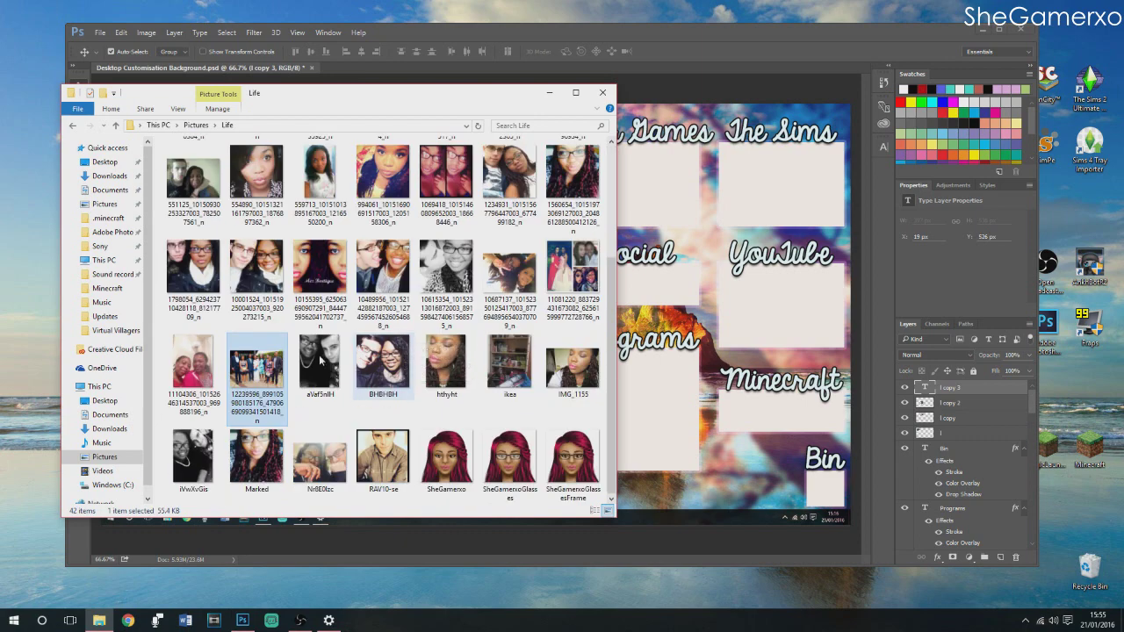
drag(271, 368, 660, 520)
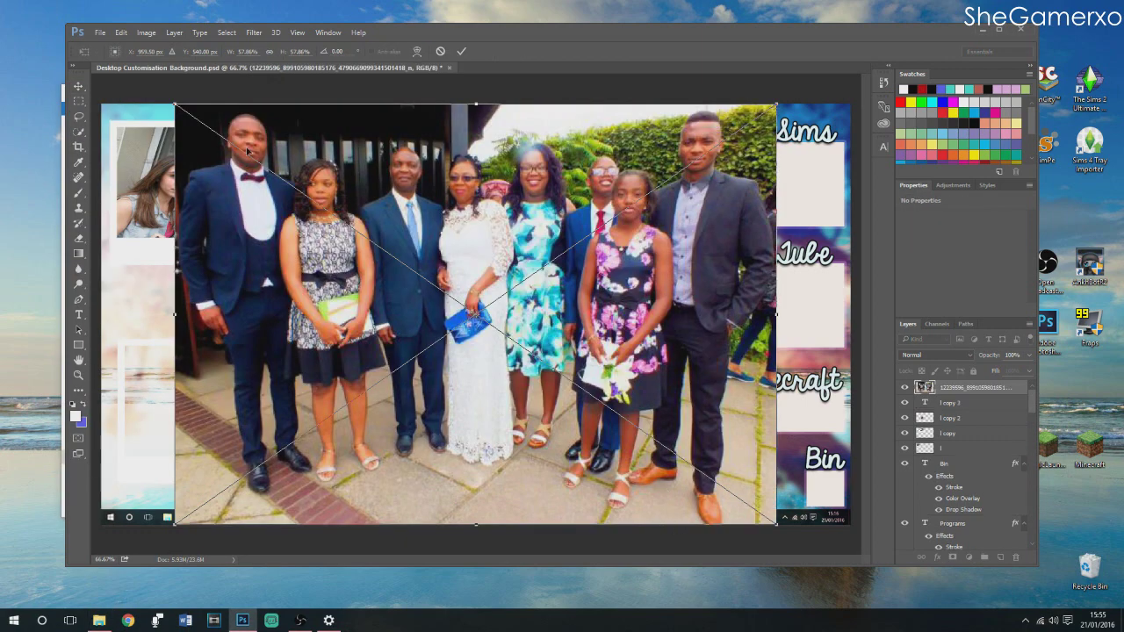
Scale the placed group photo to about 13.7% width and 13.4% height, position it over the empty frame and commit the placement
drag(177, 105, 631, 426)
drag(655, 473, 127, 410)
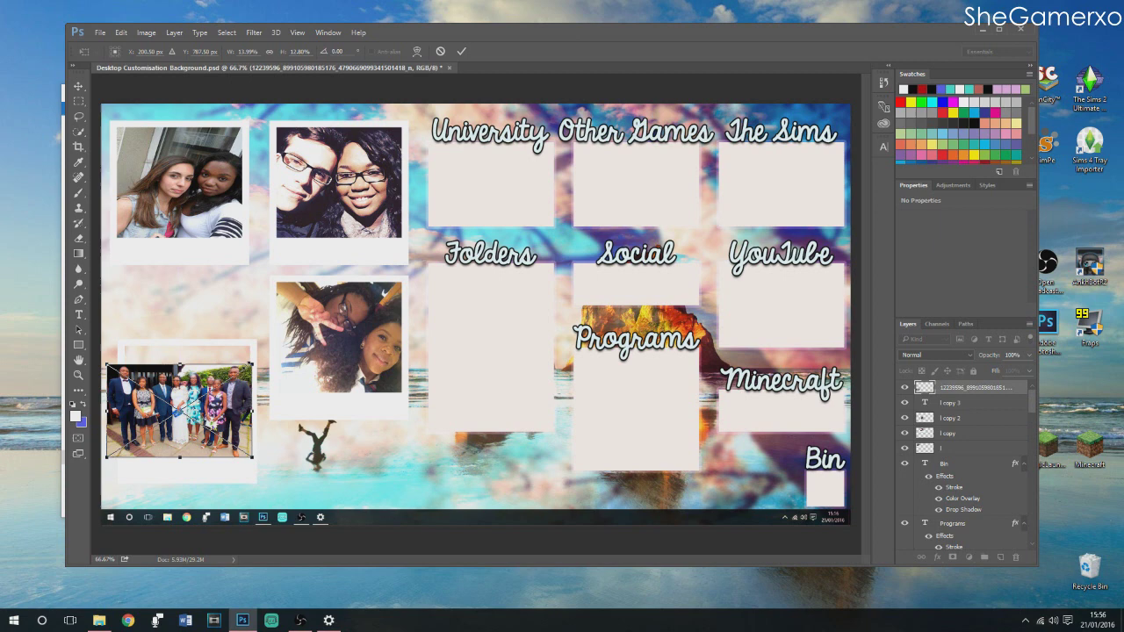
drag(254, 365, 252, 358)
drag(233, 406, 277, 402)
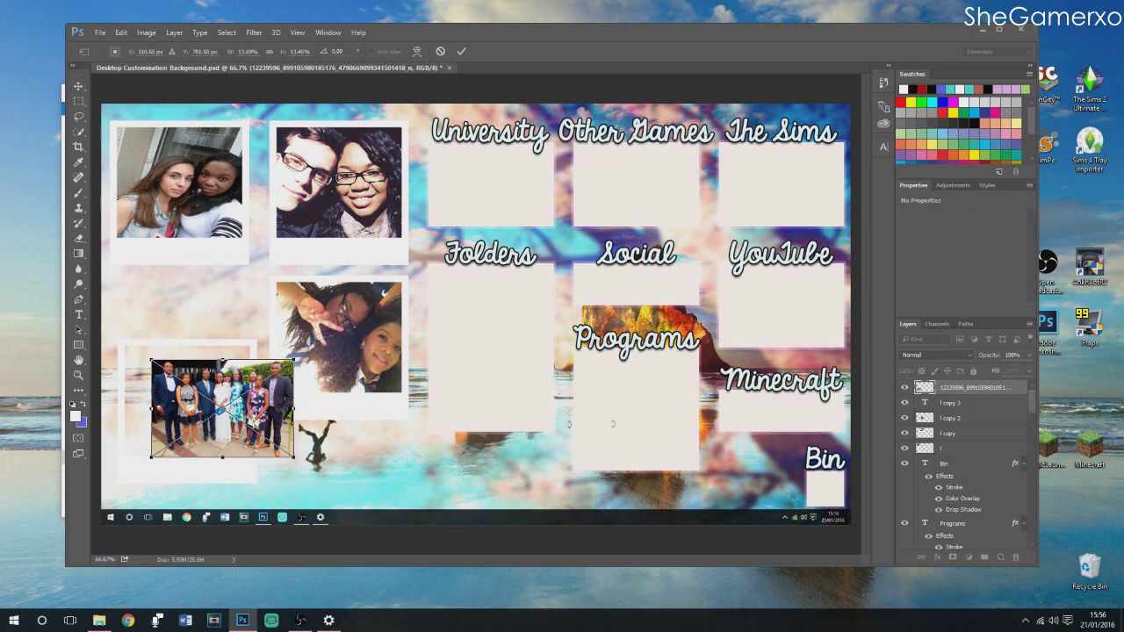
click(994, 404)
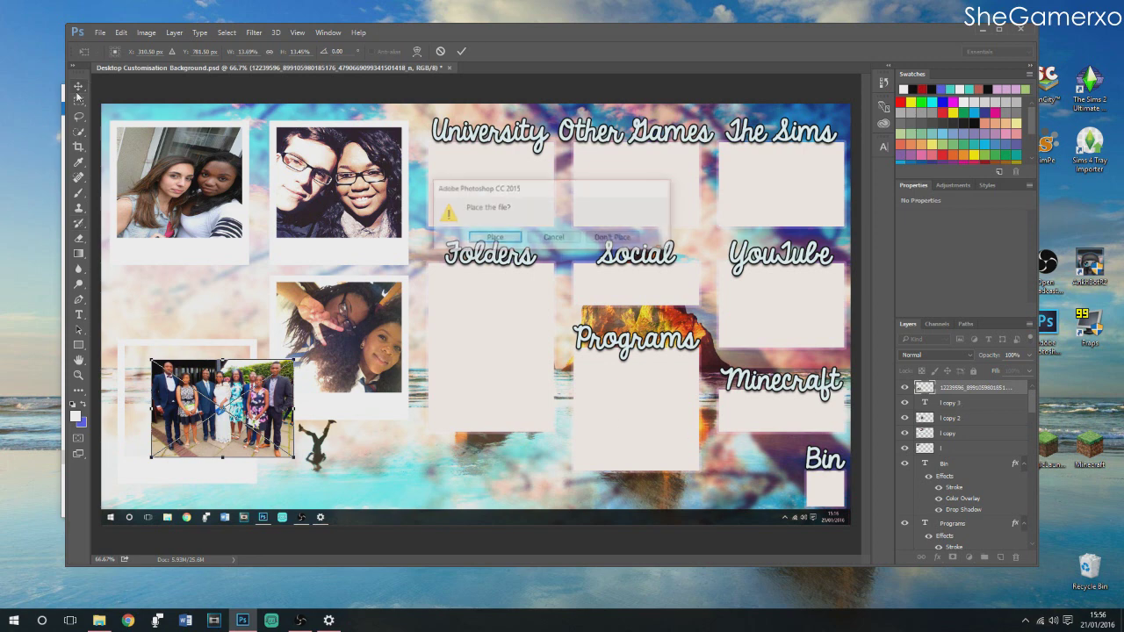
key(Return)
Resize the empty frame to about 110% width and 87% height around the group photo, and put its layer above the photo
key(ctrl+t)
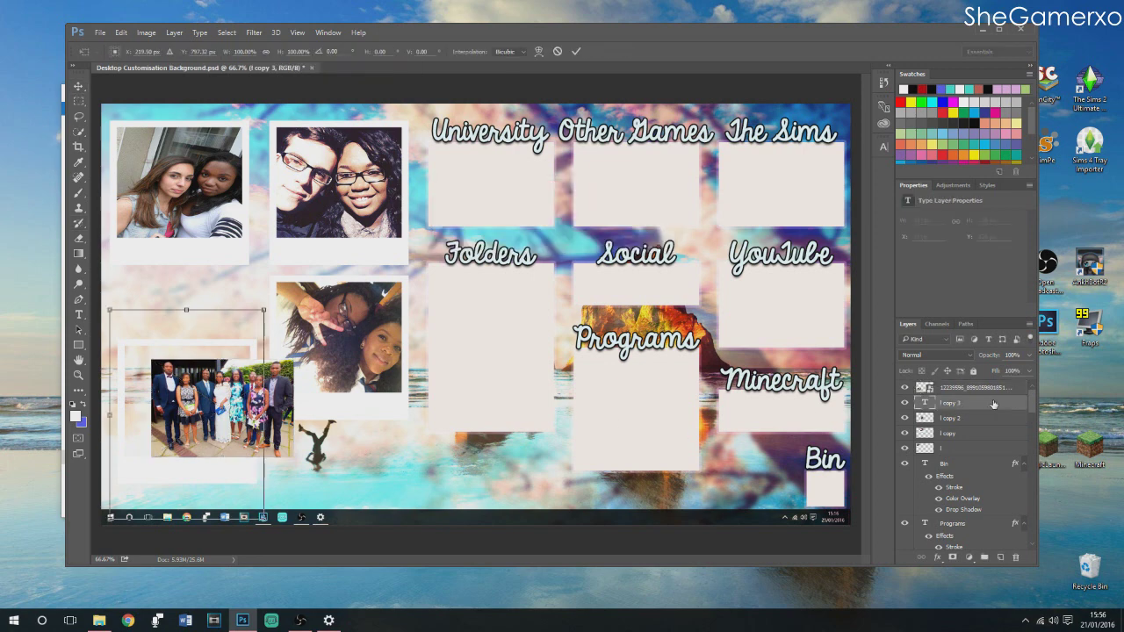
drag(263, 414, 323, 415)
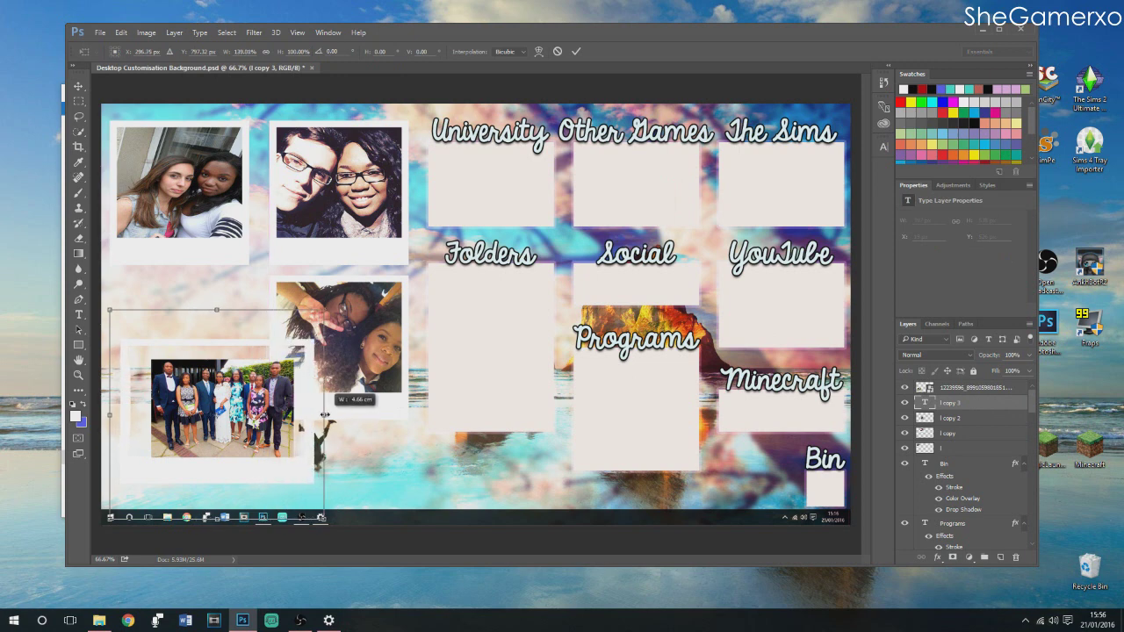
mouse_move(263, 335)
mouse_down()
mouse_move(252, 334)
mouse_move(285, 338)
mouse_up()
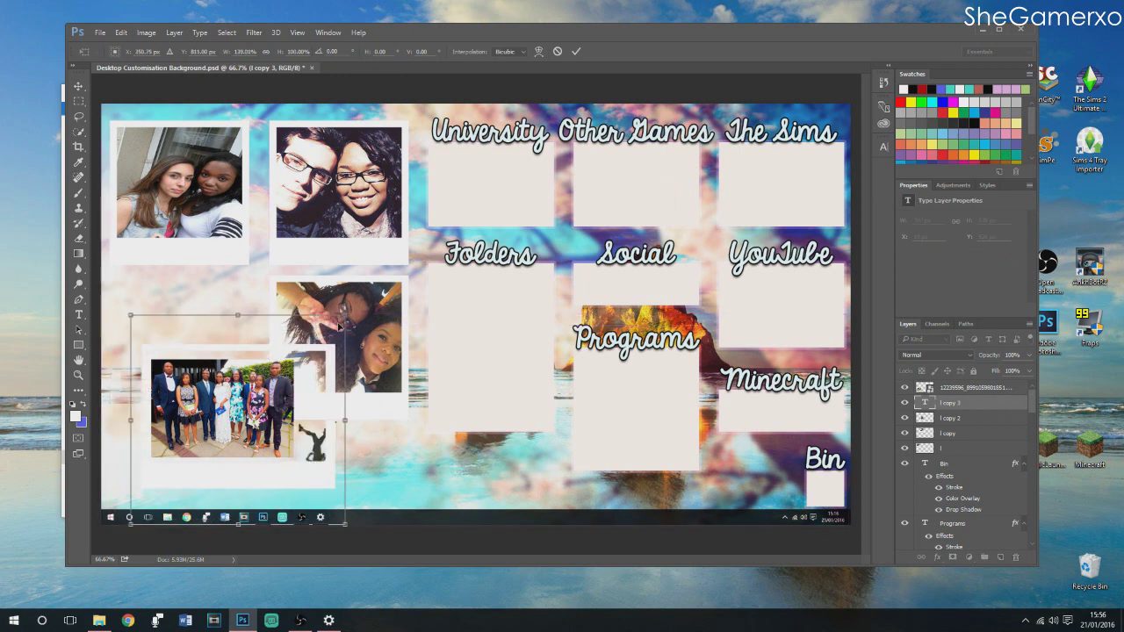
drag(344, 314, 313, 330)
drag(279, 376, 265, 367)
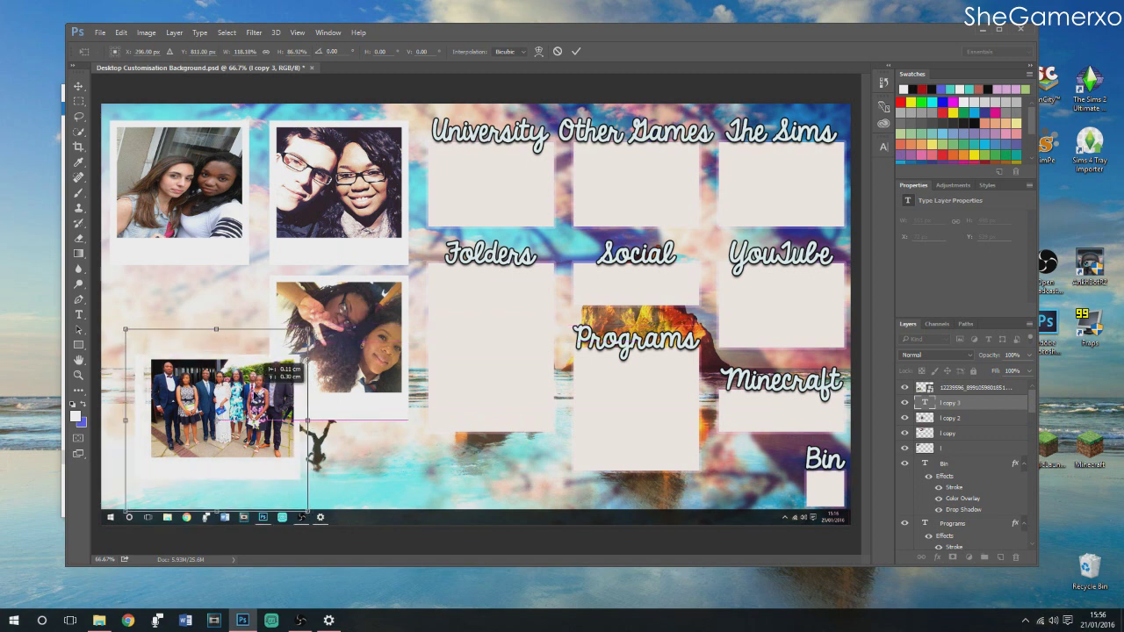
drag(124, 420, 138, 420)
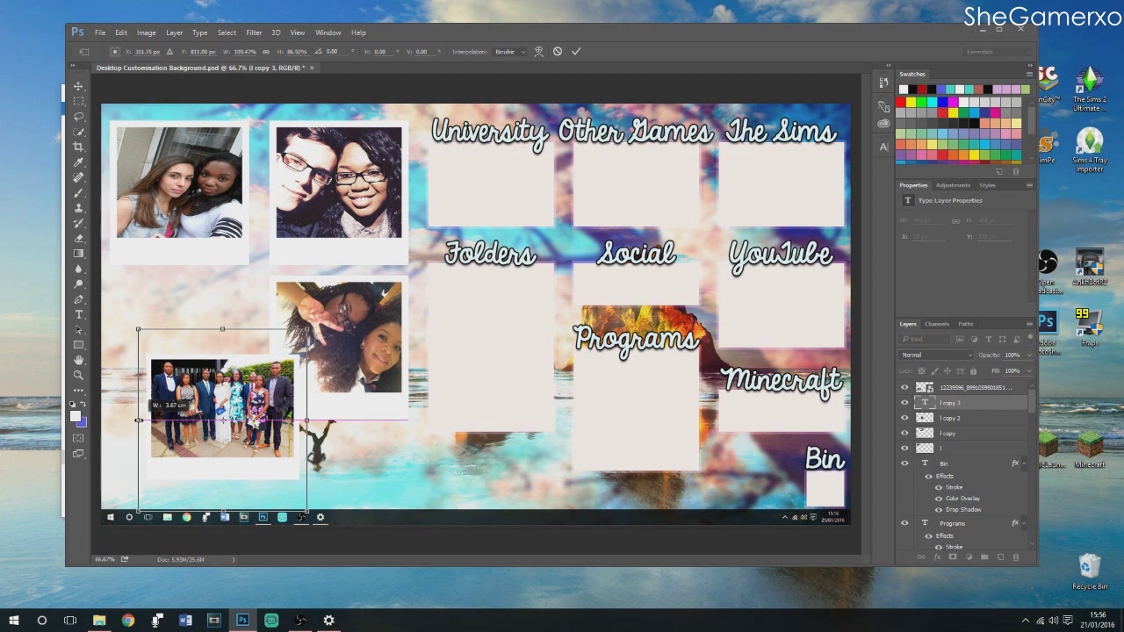
click(73, 86)
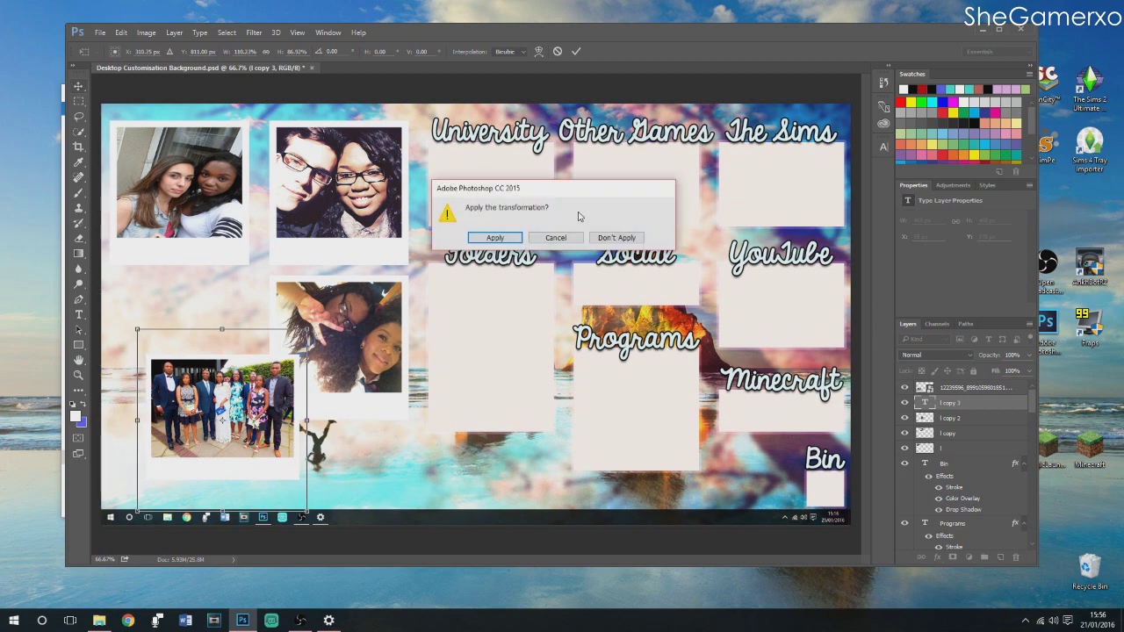
click(499, 236)
drag(962, 386, 960, 409)
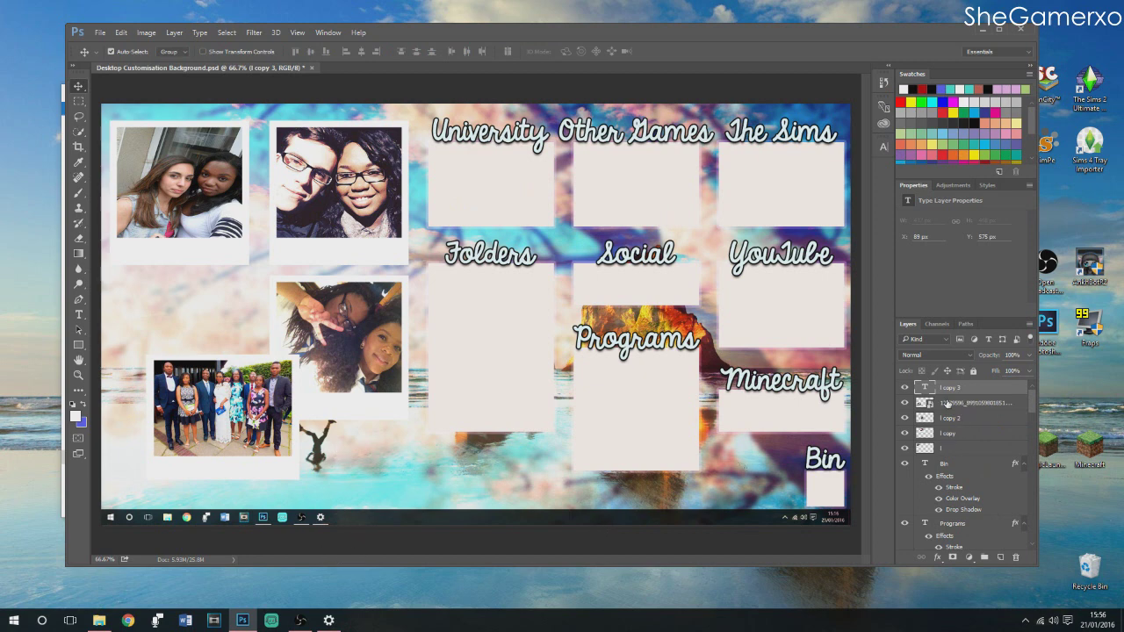
Merge the group photo with its frame and position the polaroid under the one of the two girls
click(982, 404)
shift+click(969, 392)
right_click(967, 398)
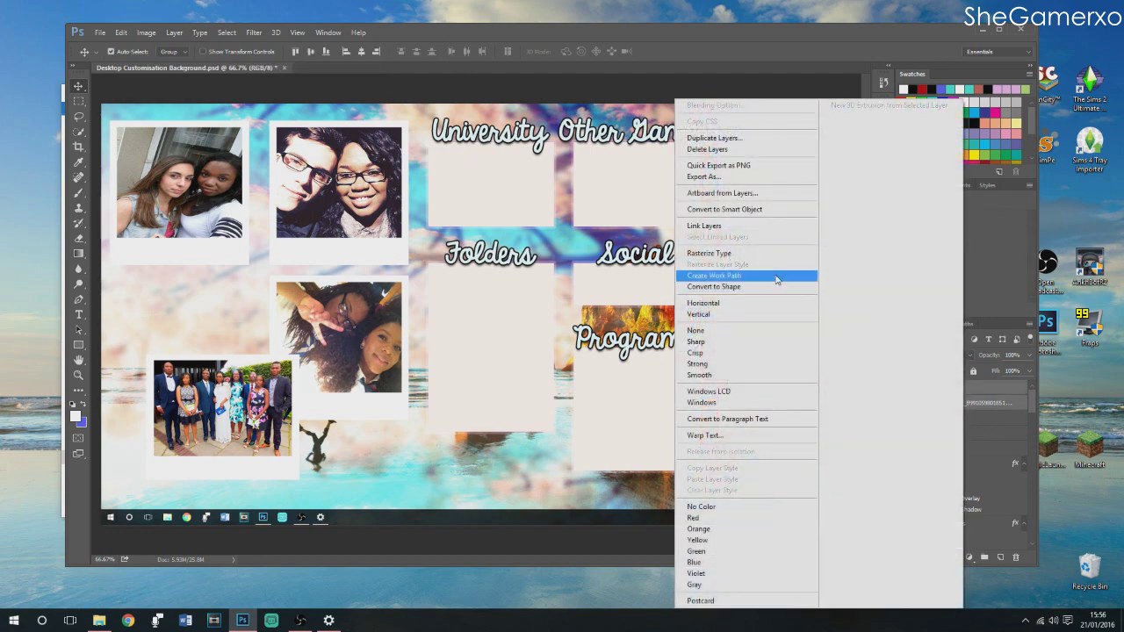
key(Escape)
drag(257, 456, 226, 416)
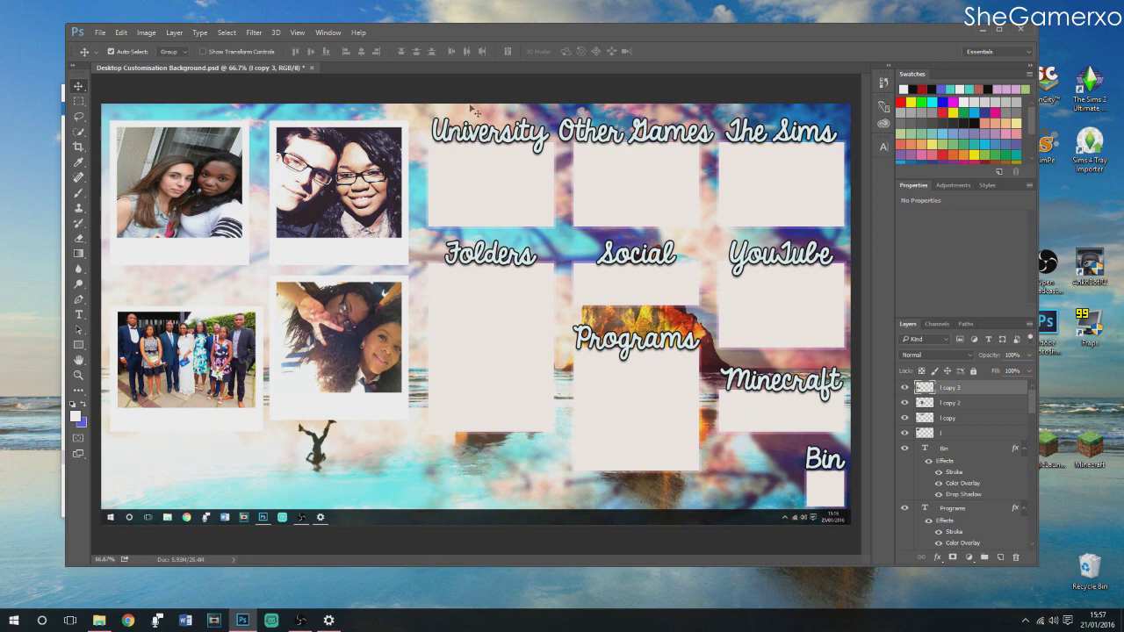
Duplicate the Bin title and move the copy just beneath the right-hand column of polaroids
right_click(970, 452)
click(735, 145)
key(Return)
drag(794, 386, 281, 386)
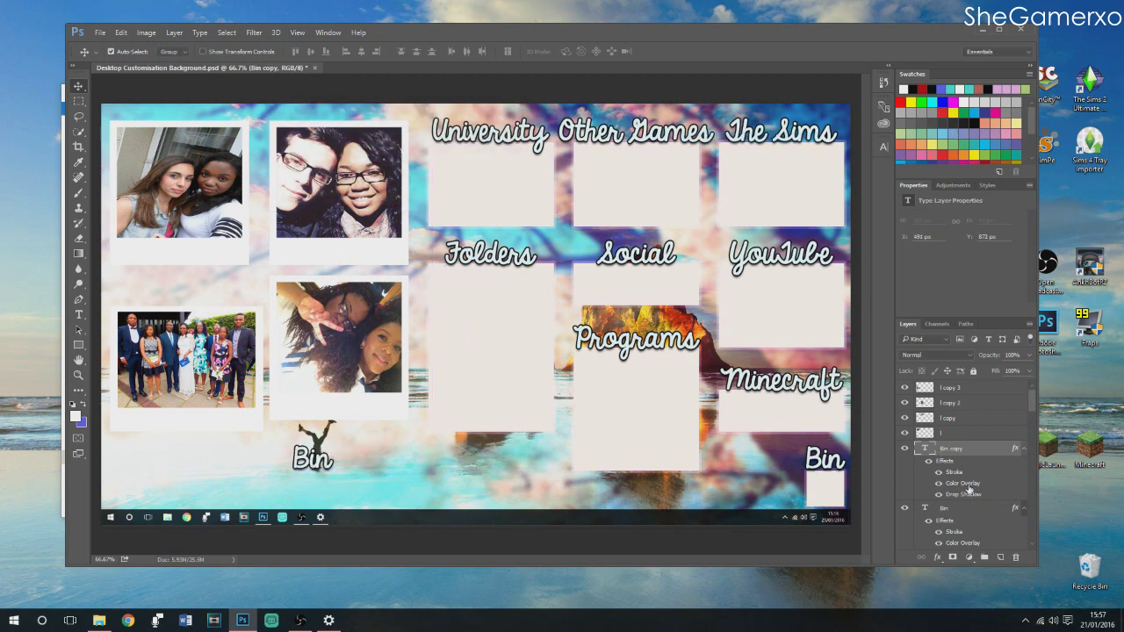
Turn off the copied title's stroke, colour overlay and drop shadow, and change its text colour to black
click(939, 497)
click(939, 474)
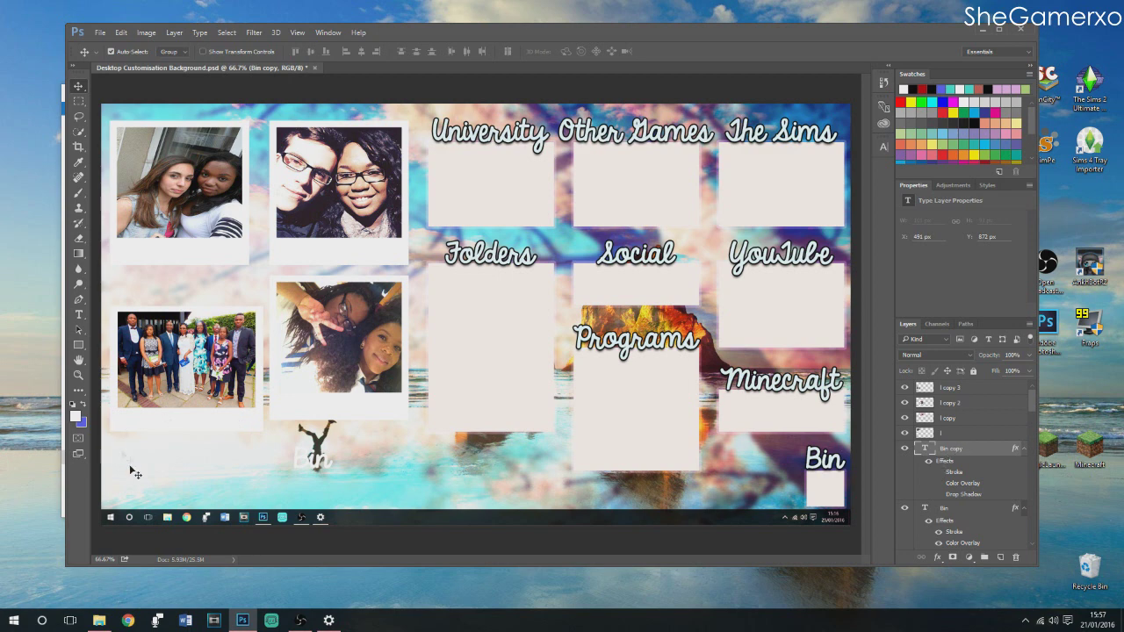
click(78, 315)
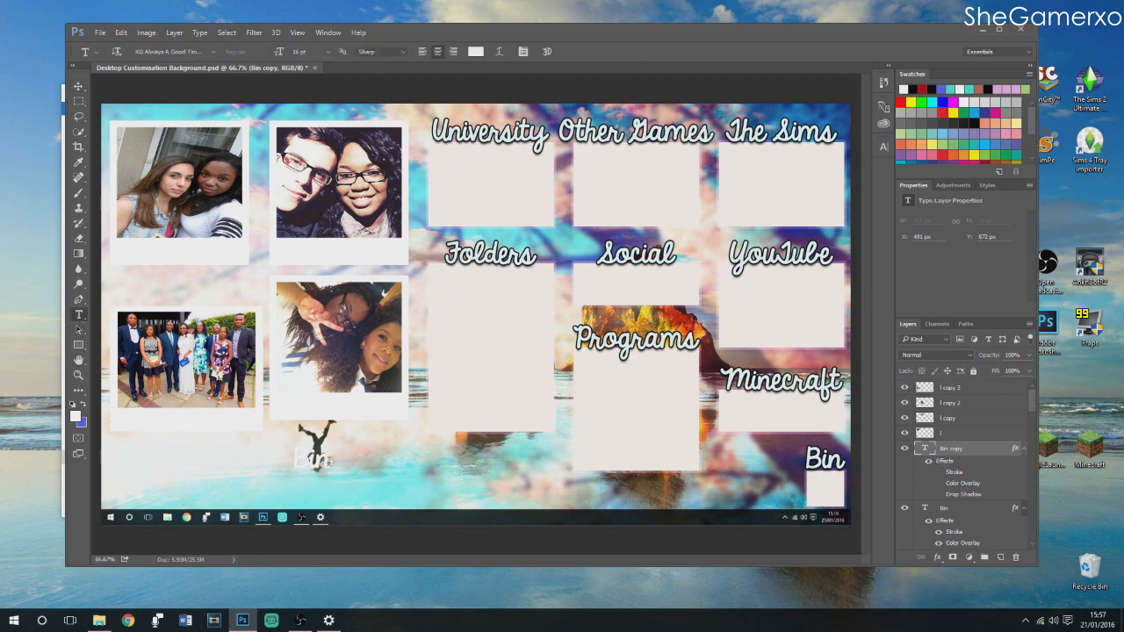
double_click(316, 458)
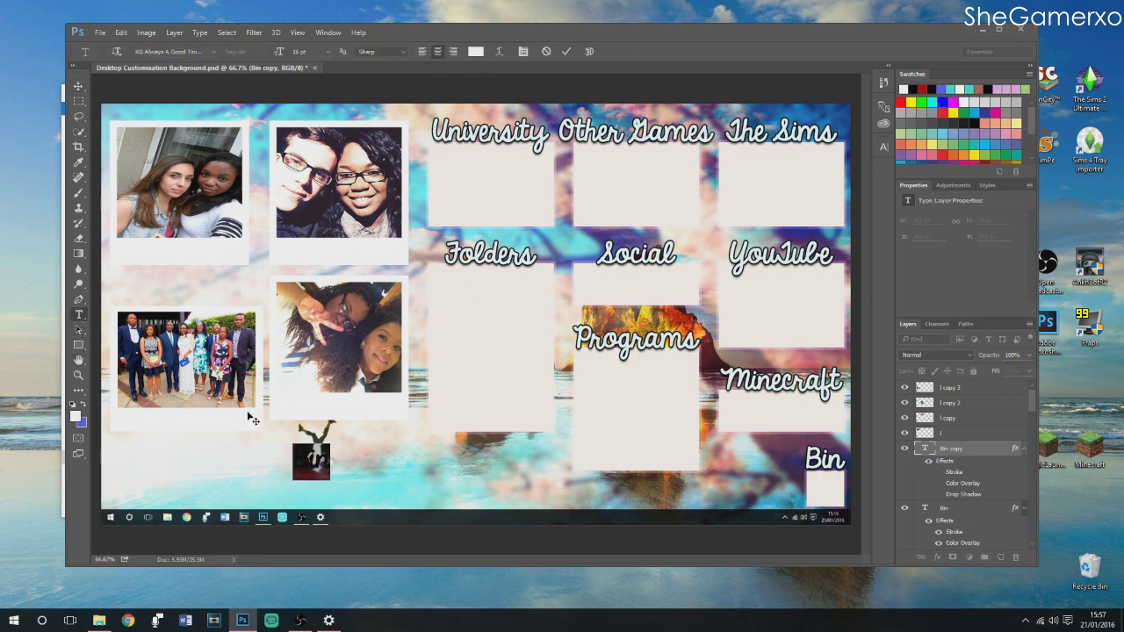
click(883, 149)
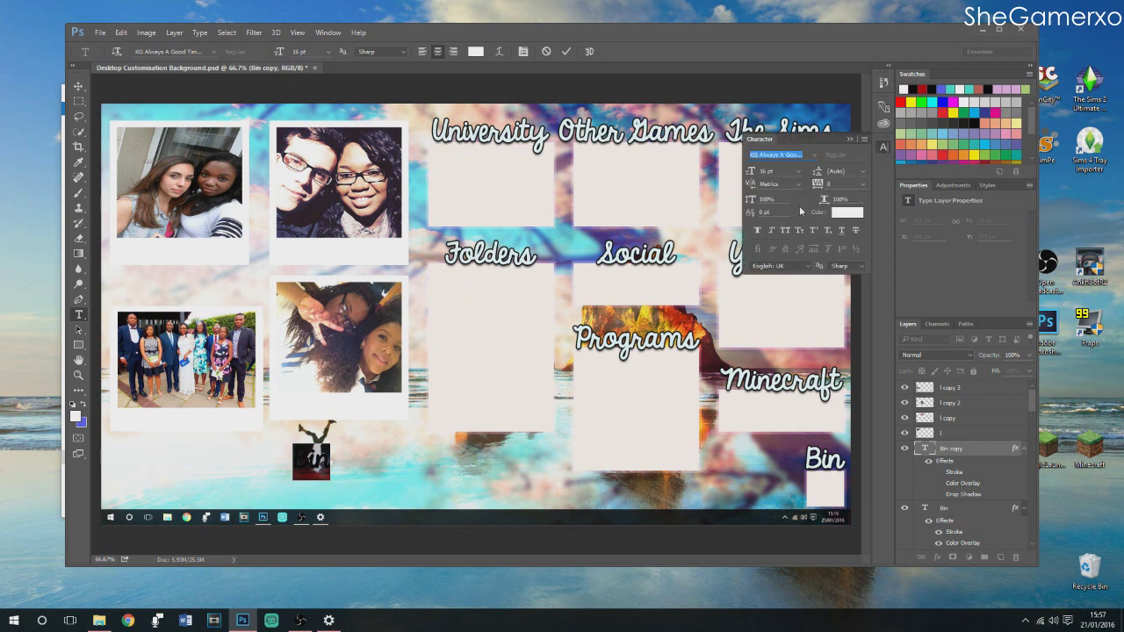
click(842, 212)
mouse_move(148, 139)
mouse_down()
mouse_move(203, 243)
mouse_move(275, 316)
mouse_up()
click(321, 90)
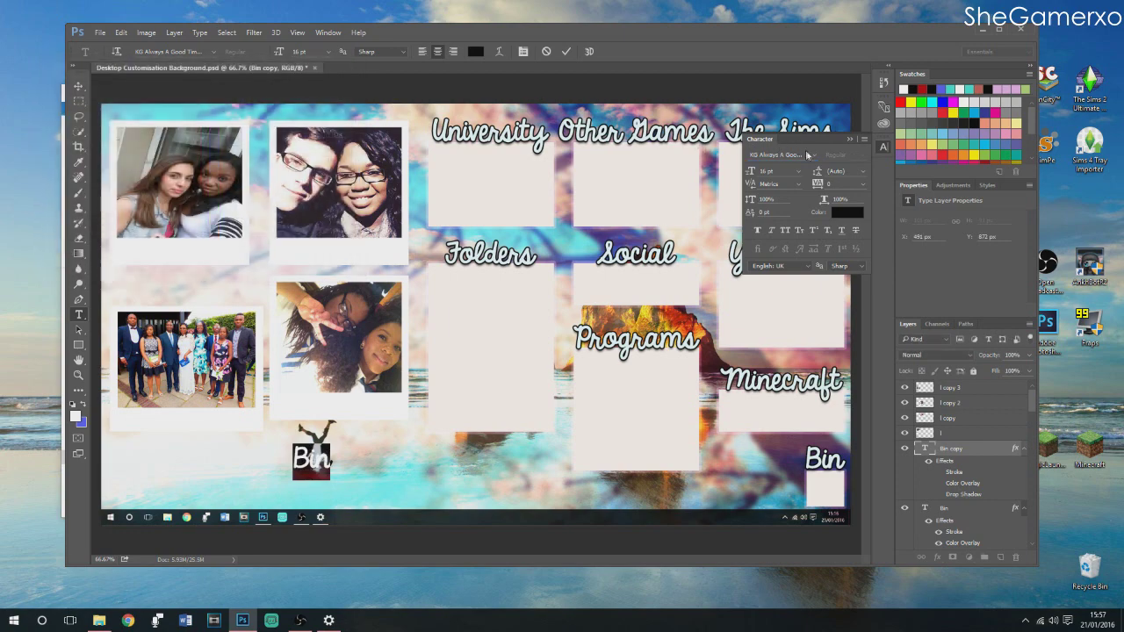
Set the Amsterdam 2015 caption in Ostrich Sans Condensed Light with faux bold and centre it beneath the couple's photo
click(813, 154)
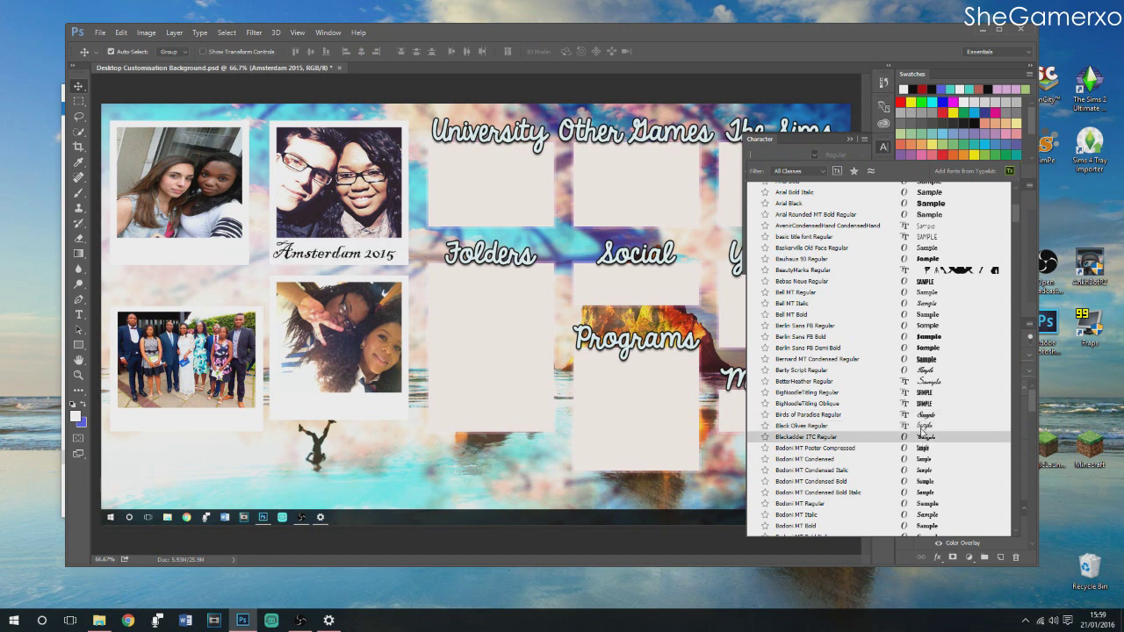
scroll(905, 395, down, 10)
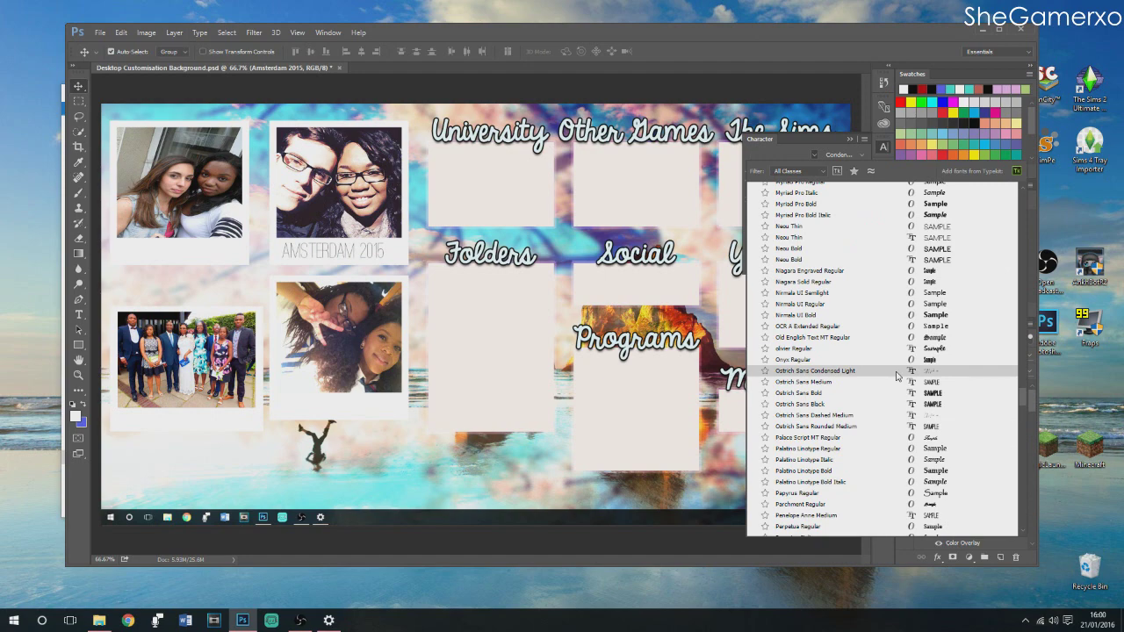
click(896, 376)
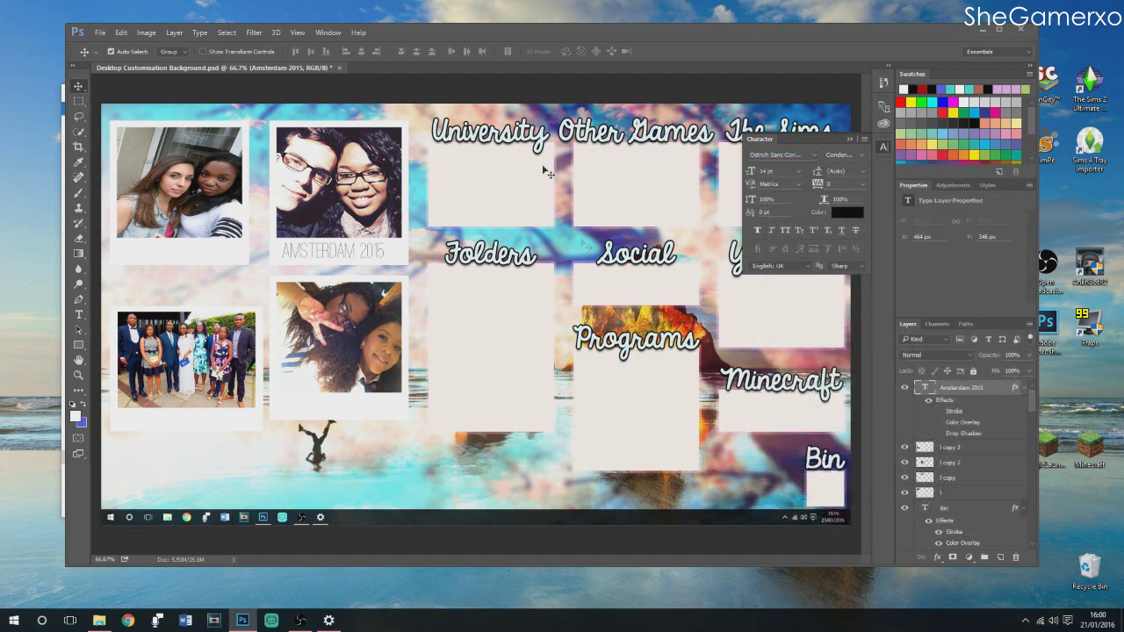
click(758, 231)
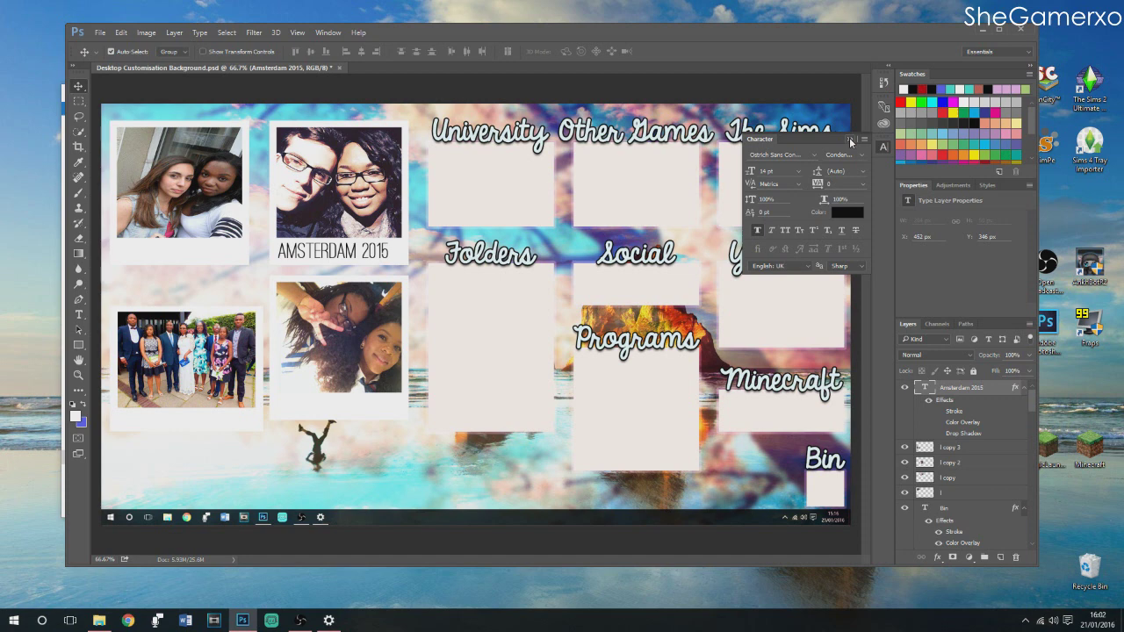
click(850, 140)
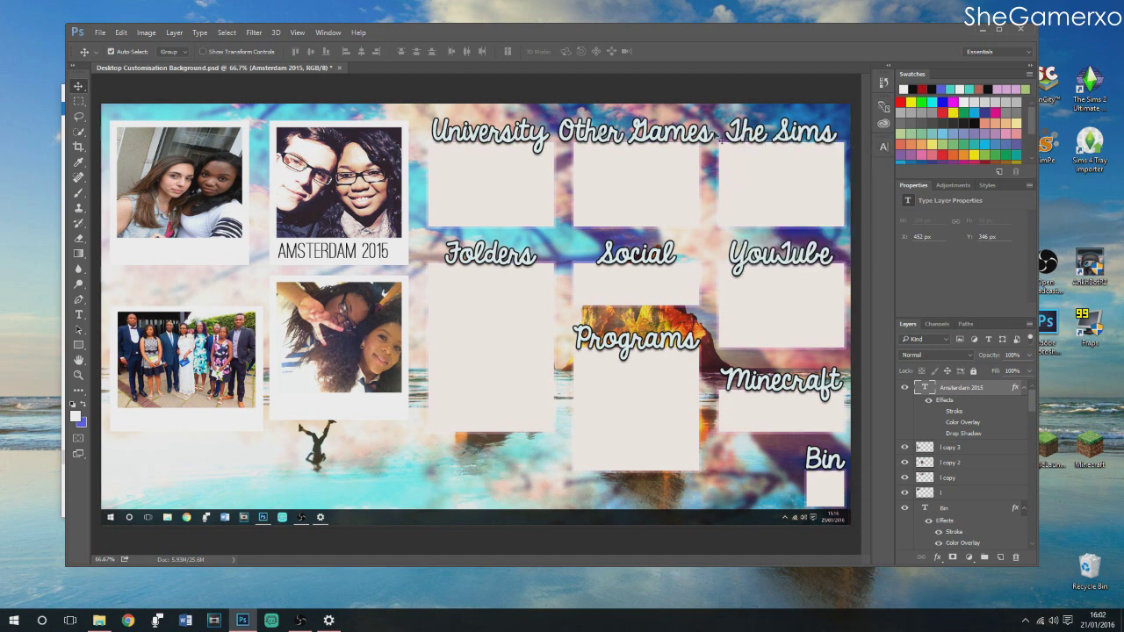
drag(358, 260, 363, 255)
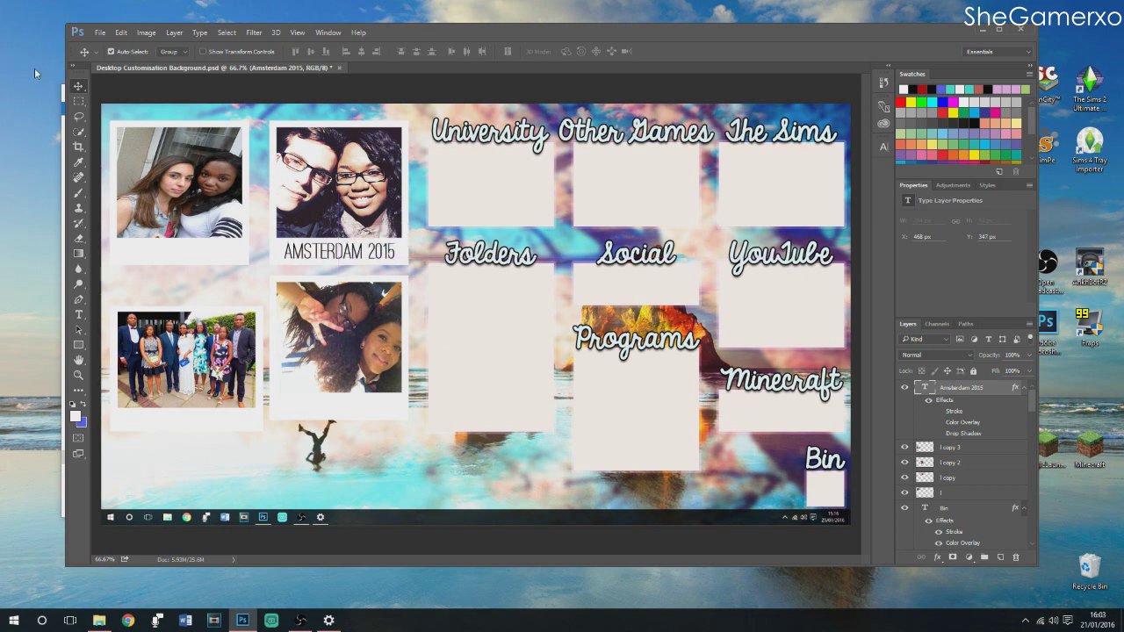
Duplicate the Amsterdam 2015 caption layer within the same document
right_click(986, 397)
click(747, 139)
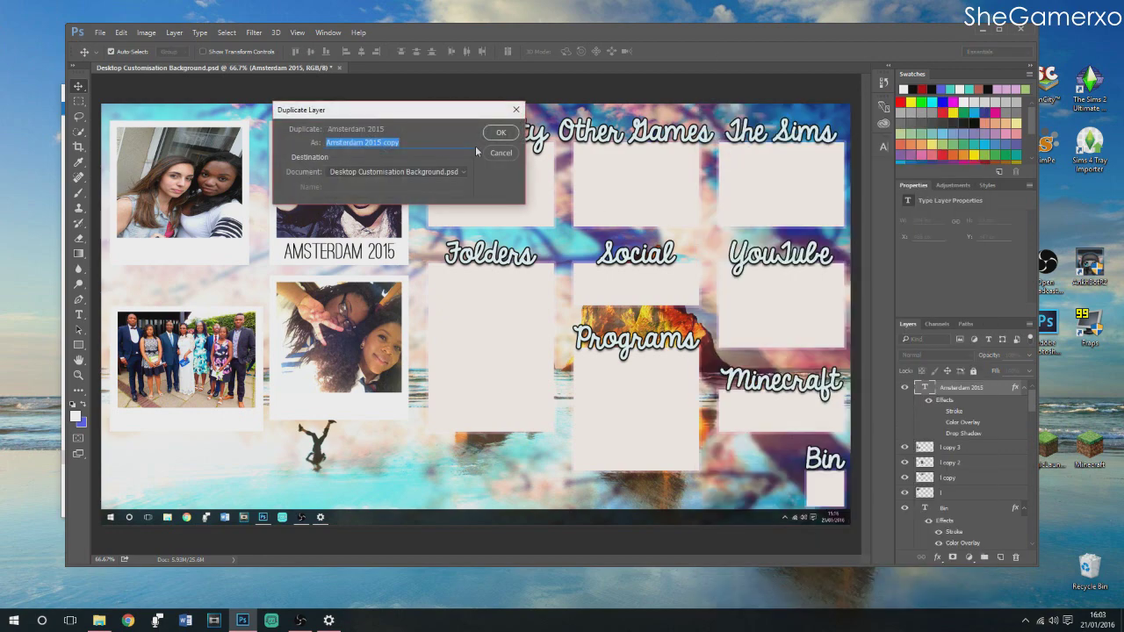
click(501, 133)
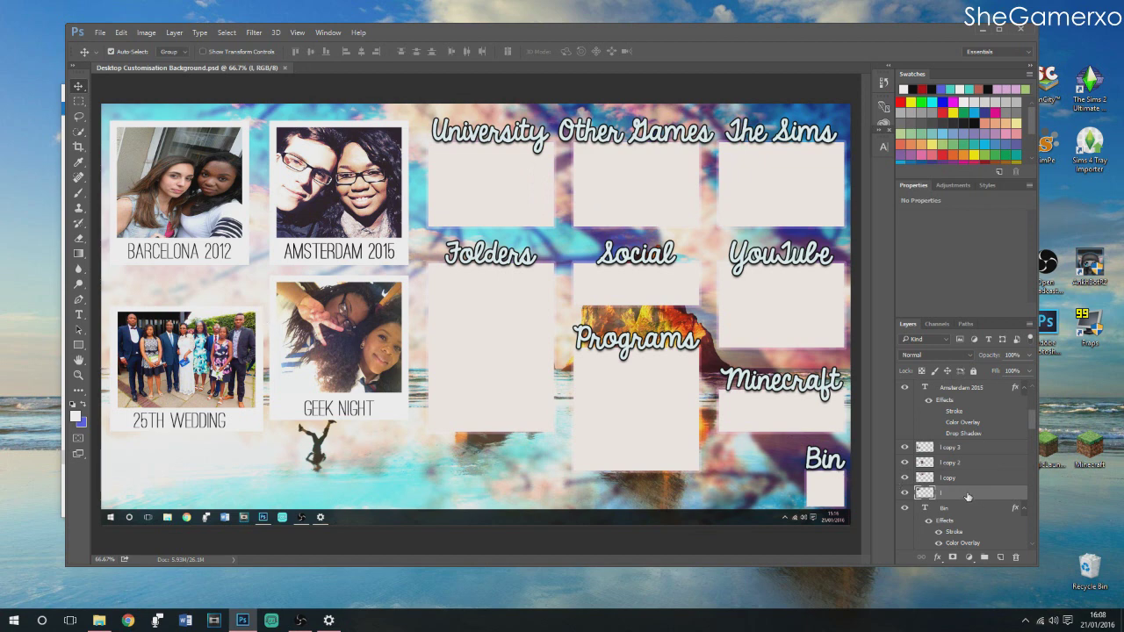
Merge the Barcelona 2012 caption with the polaroid it belongs to, and do the same for the remaining captions
scroll(924, 424, up, 2)
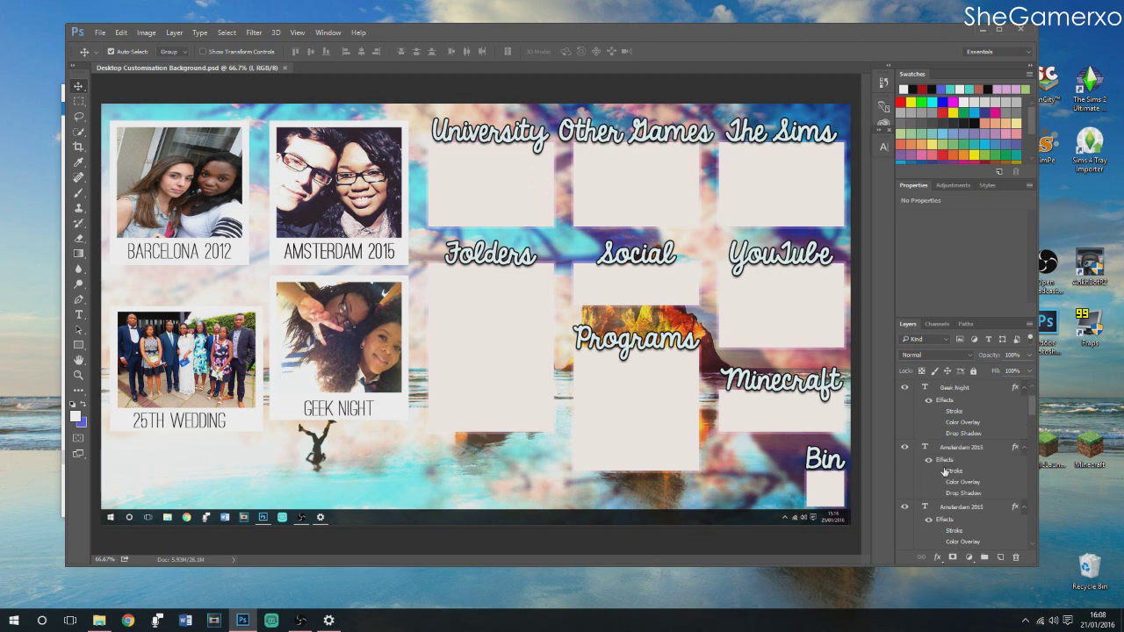
scroll(940, 475, down, 2)
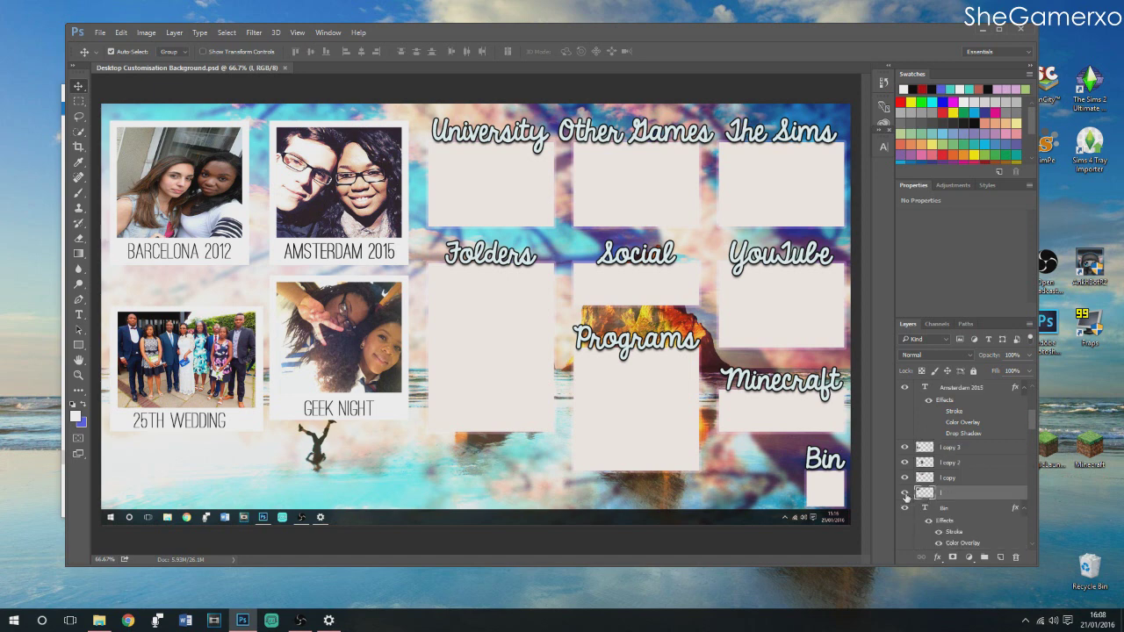
click(906, 496)
click(906, 495)
scroll(975, 487, up, 4)
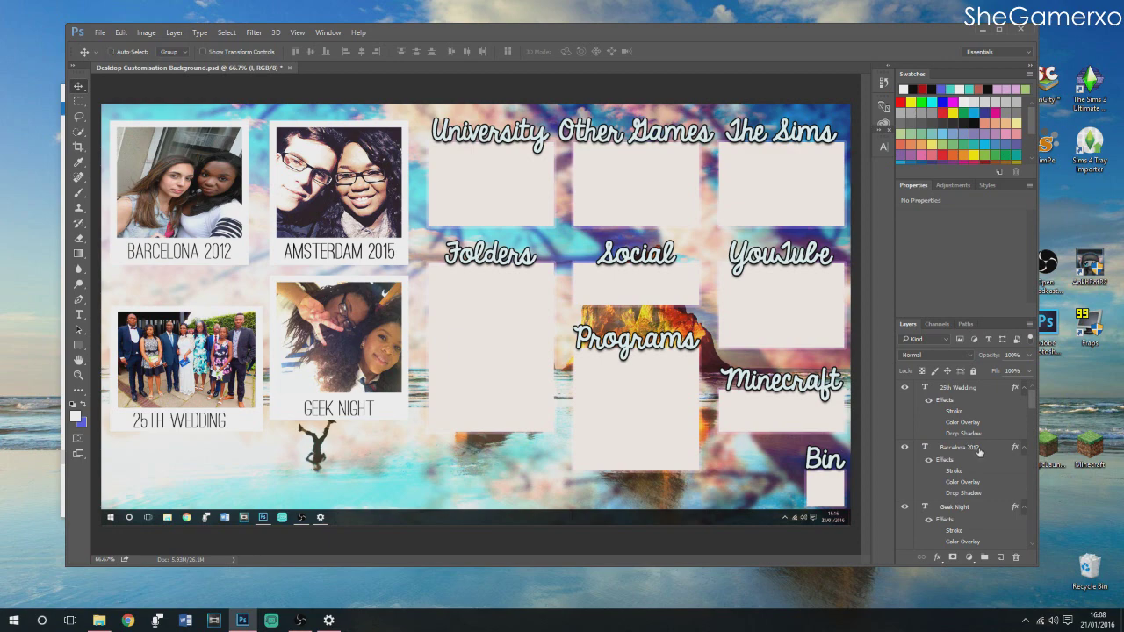
click(979, 450)
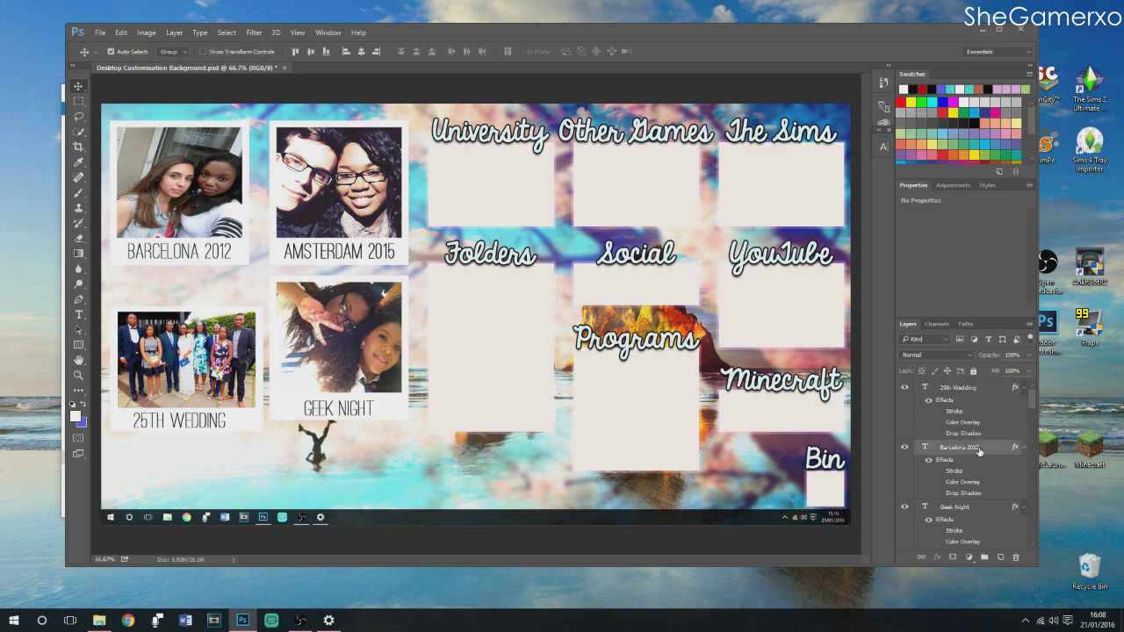
ctrl+click(977, 439)
right_click(979, 438)
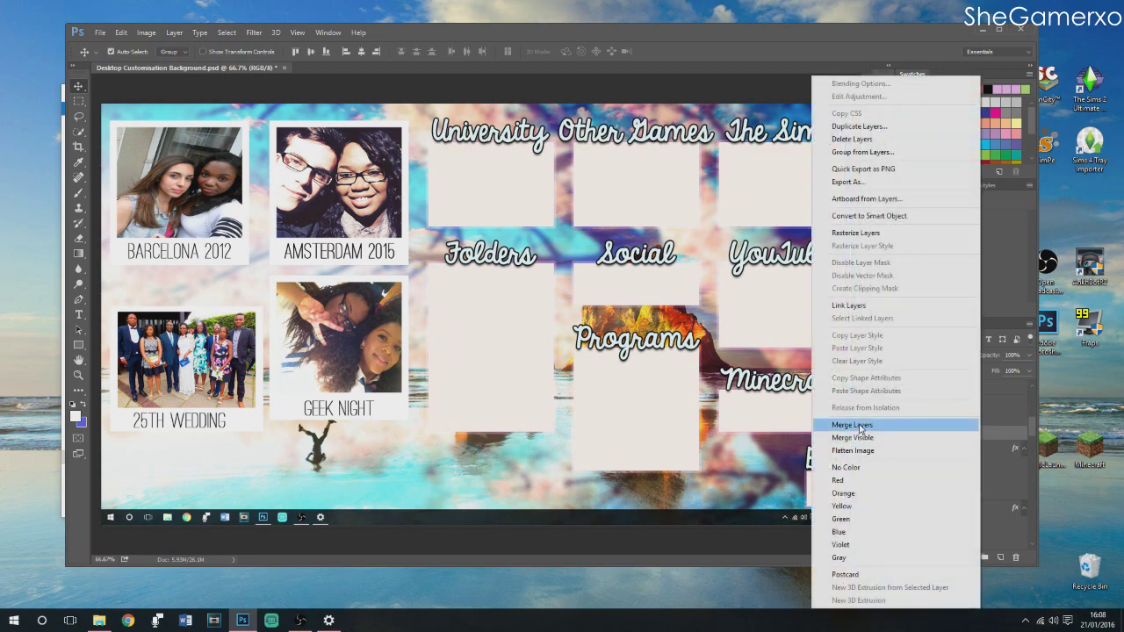
click(860, 427)
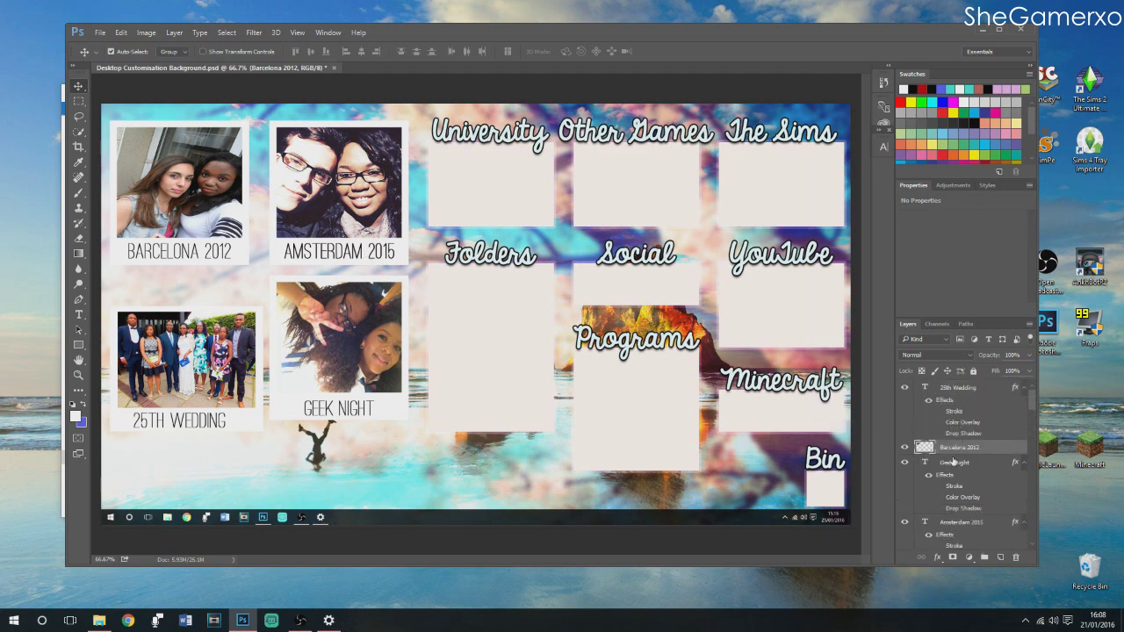
scroll(982, 456, down, 3)
click(979, 434)
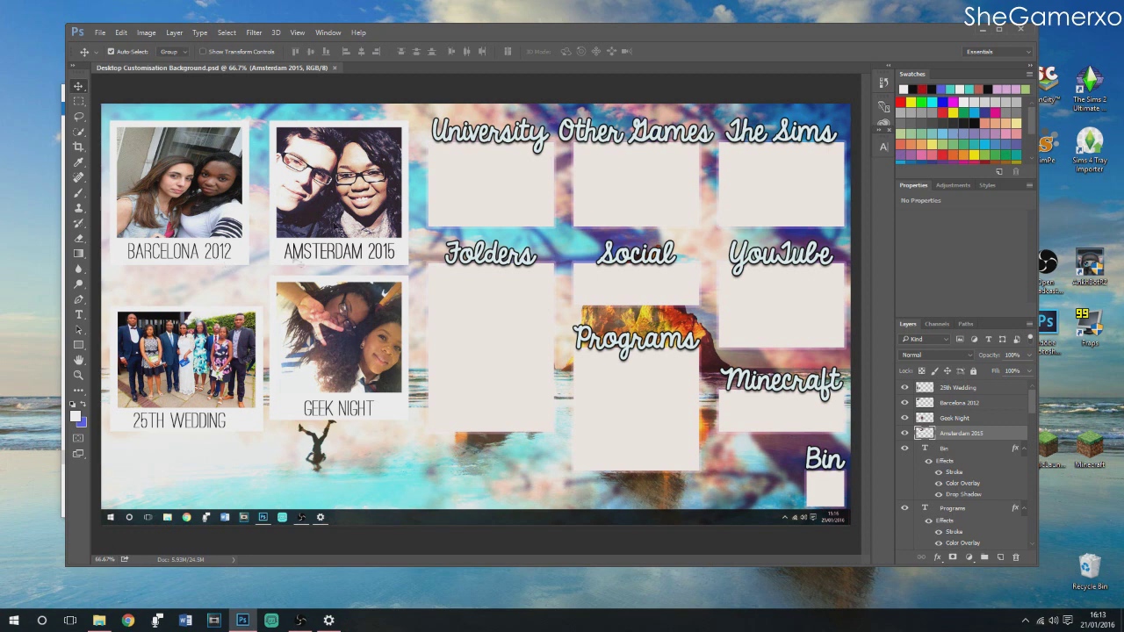
Spread the four captioned polaroids down and across the canvas to clear its upper-left area
drag(399, 411, 574, 457)
drag(257, 427, 578, 306)
drag(409, 181, 441, 442)
drag(238, 254, 270, 470)
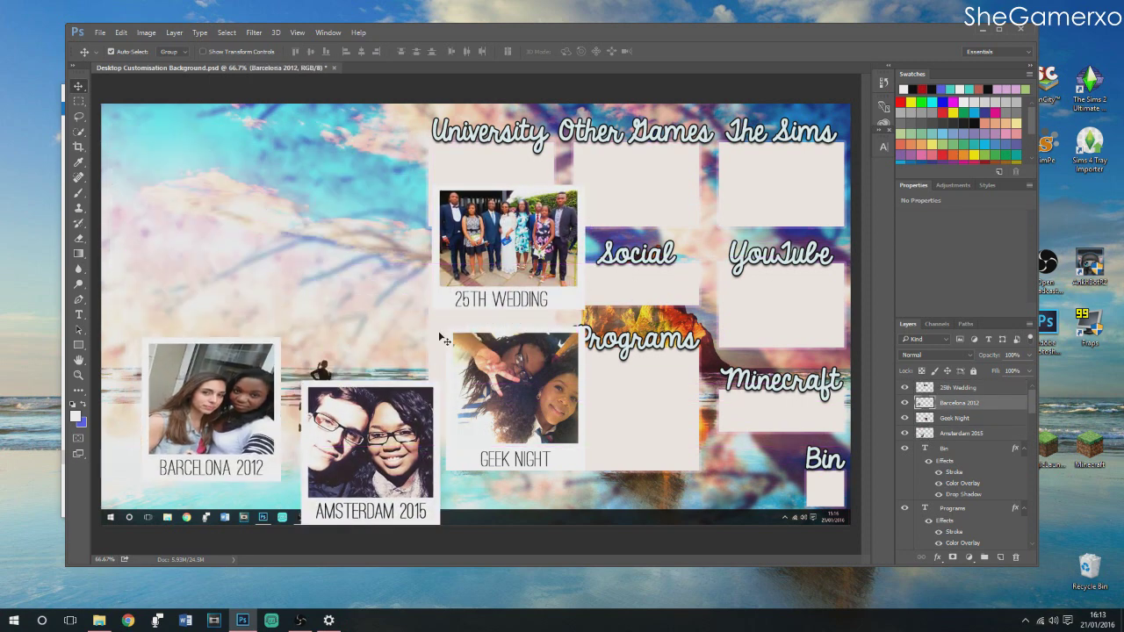
Place the 25th Wedding polaroid in the canvas's upper-left corner and rotate it about 10° anticlockwise
drag(493, 305, 173, 247)
key(ctrl+t)
drag(278, 123, 271, 103)
drag(239, 244, 230, 238)
click(78, 86)
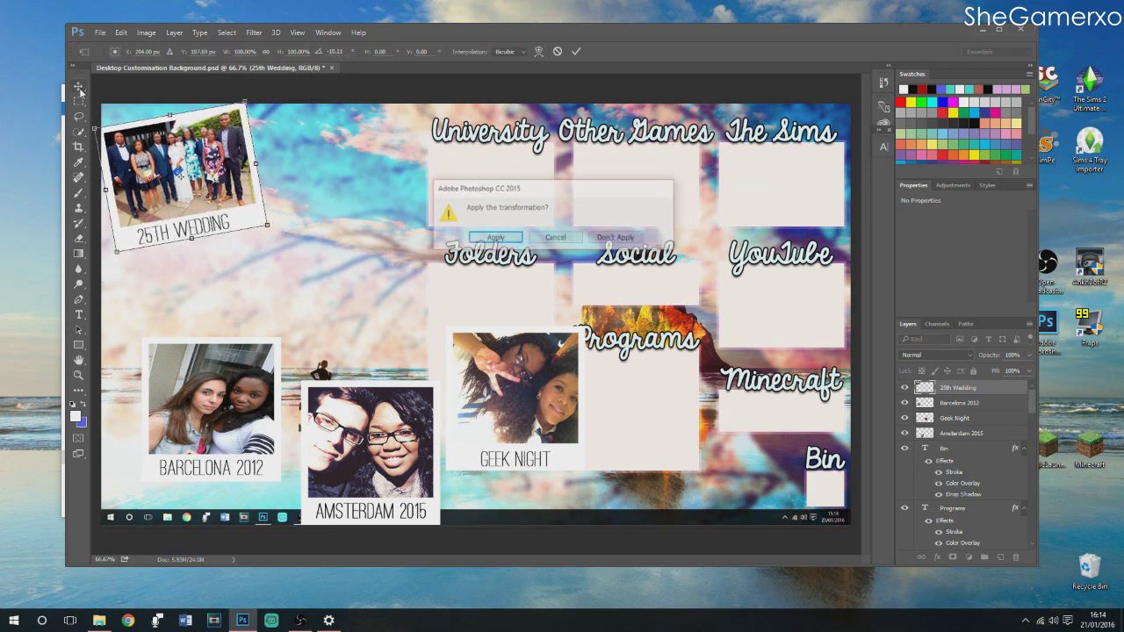
click(495, 238)
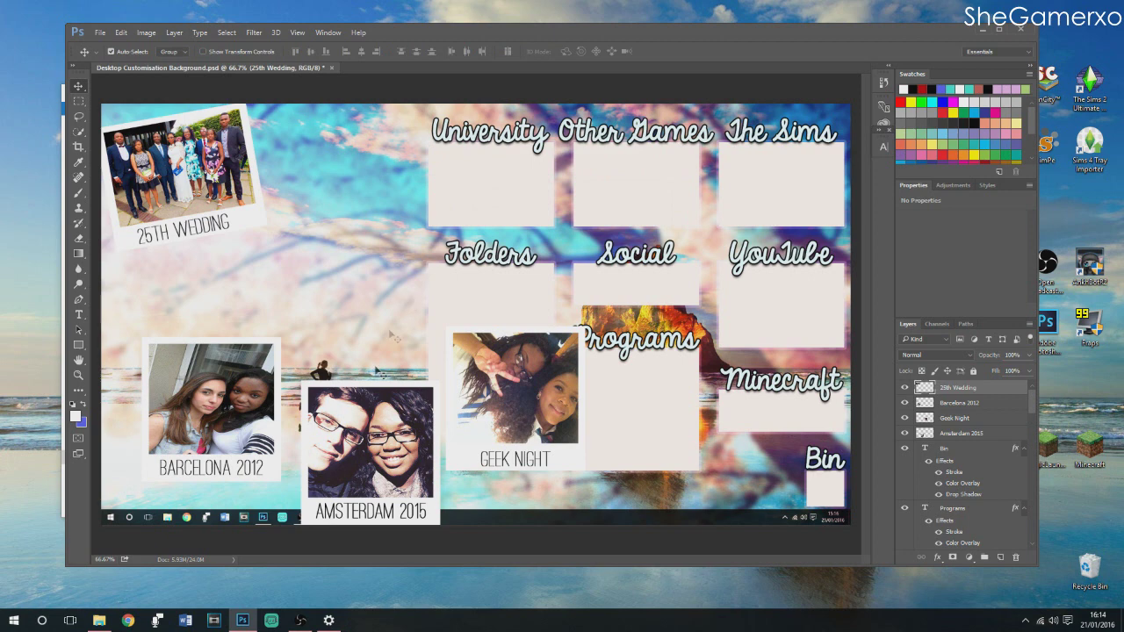
Move the Amsterdam 2015 polaroid beside the 25th Wedding one, slightly lower, and rotate it about 10° clockwise
drag(429, 516, 451, 318)
key(ctrl+t)
drag(314, 295, 307, 293)
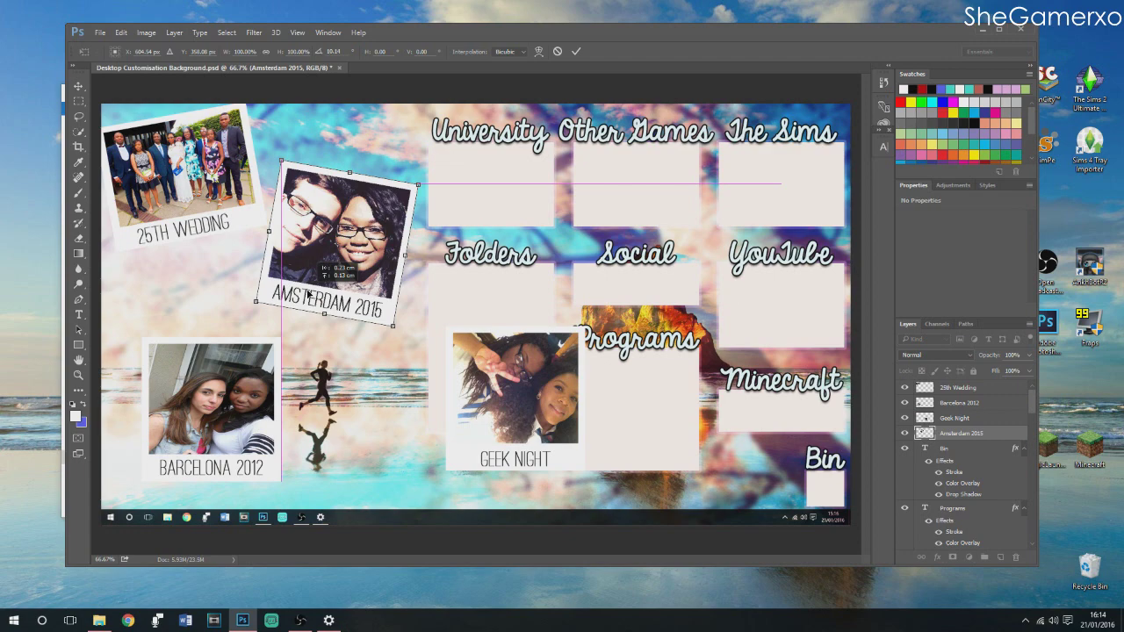
mouse_move(309, 296)
mouse_down()
mouse_move(314, 279)
mouse_move(324, 287)
mouse_up()
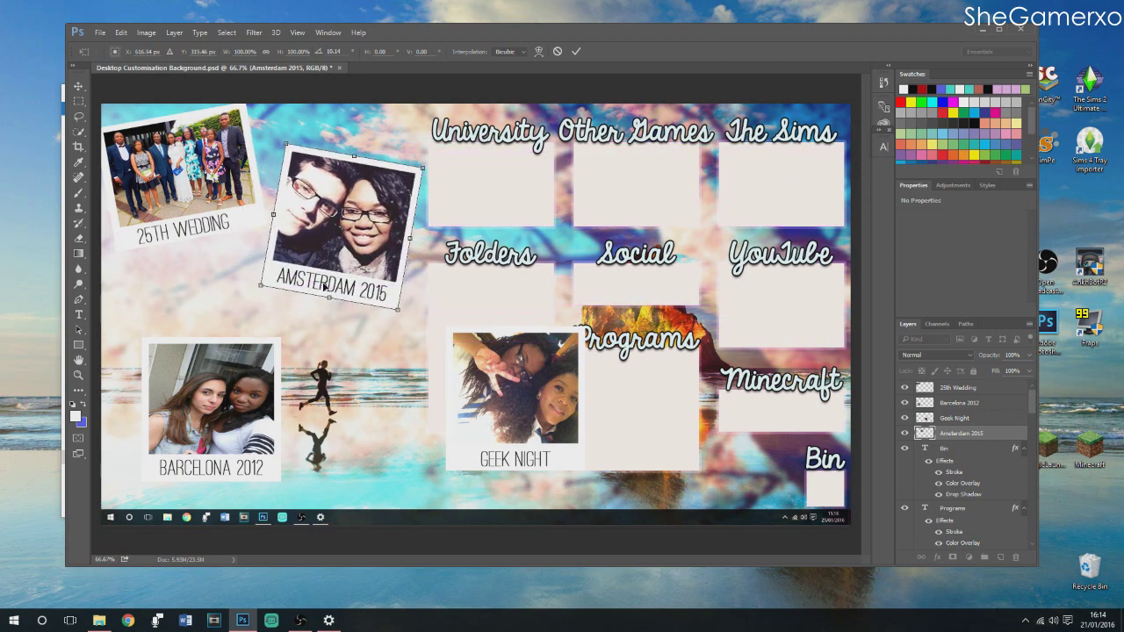
drag(324, 285, 324, 283)
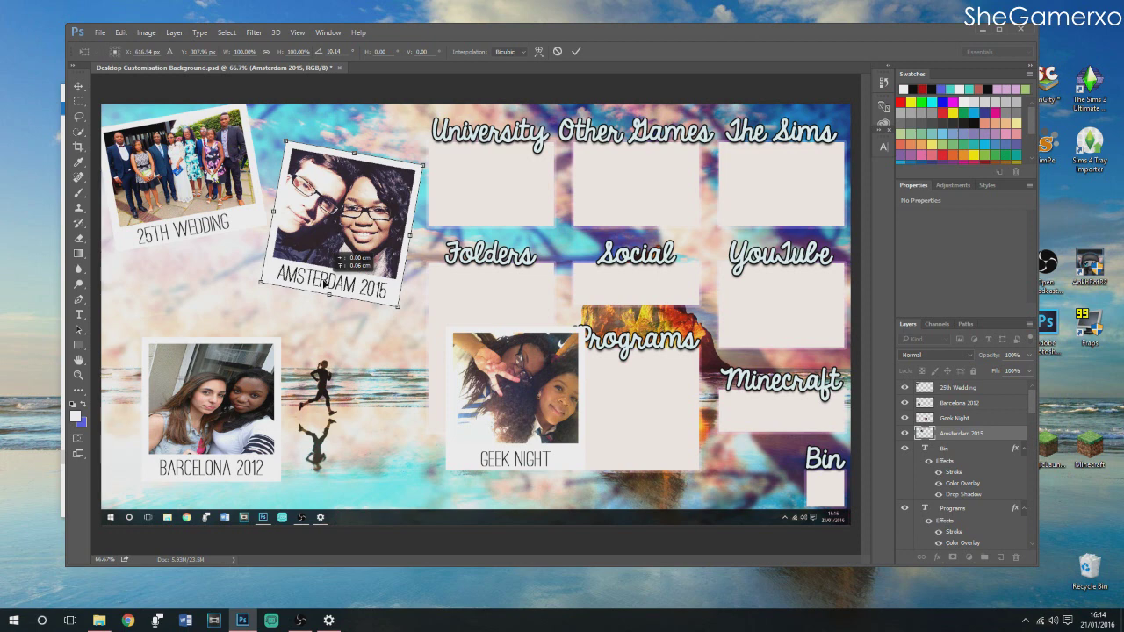
drag(323, 284, 325, 279)
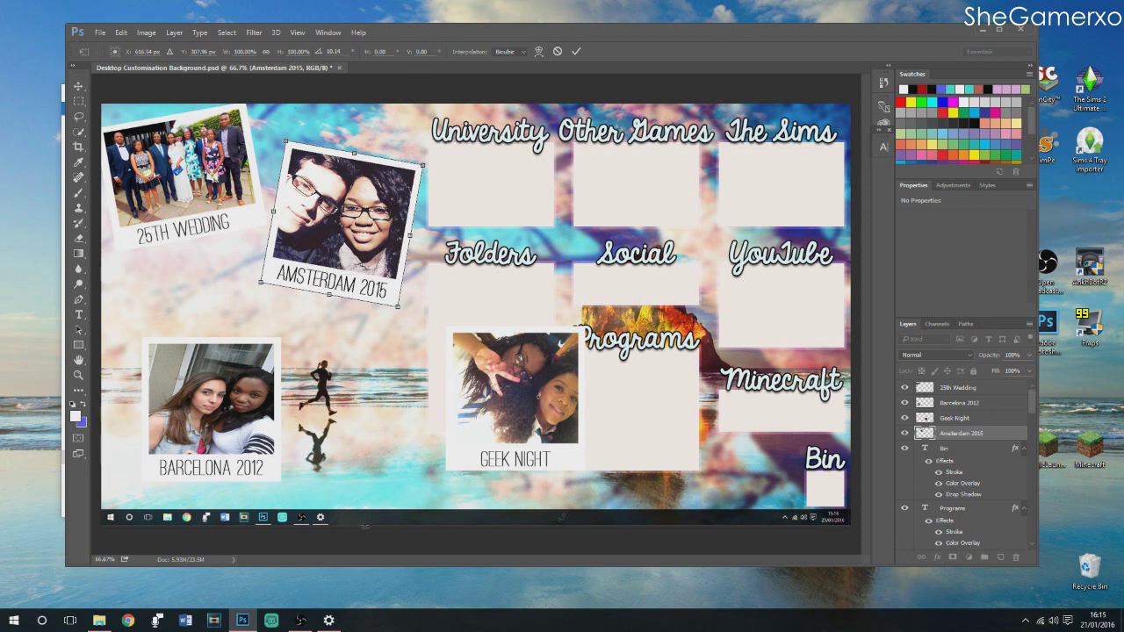
key(v)
click(495, 239)
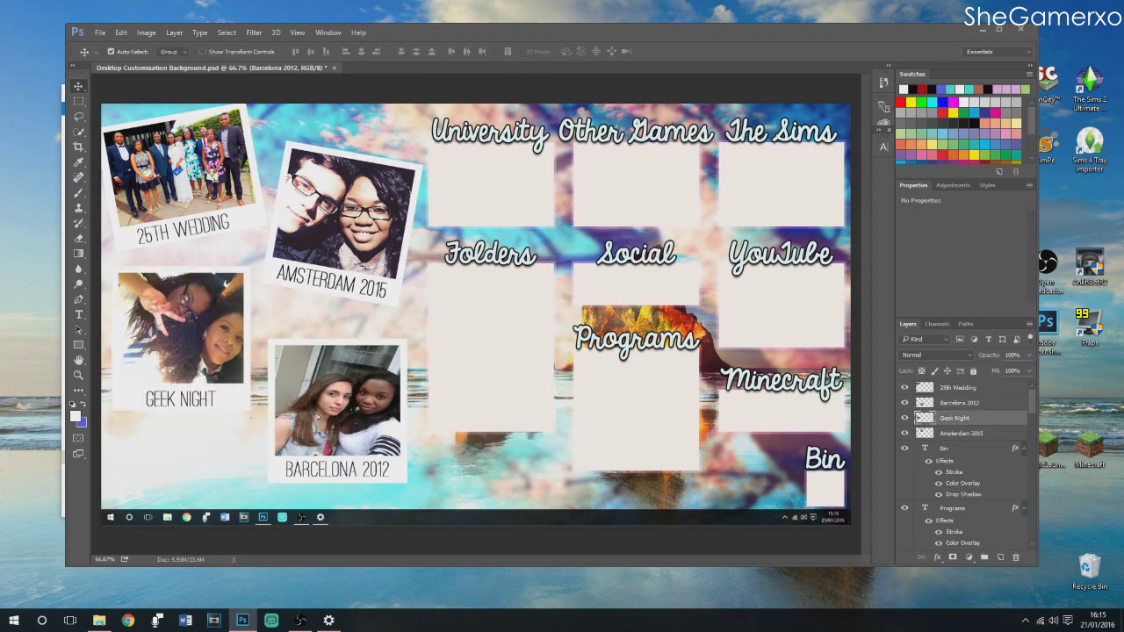
Move the Geek Night polaroid aside, and place the Barcelona 2012 polaroid below 25th Wedding, tilted anticlockwise
drag(180, 342, 549, 370)
drag(395, 467, 245, 425)
key(ctrl+t)
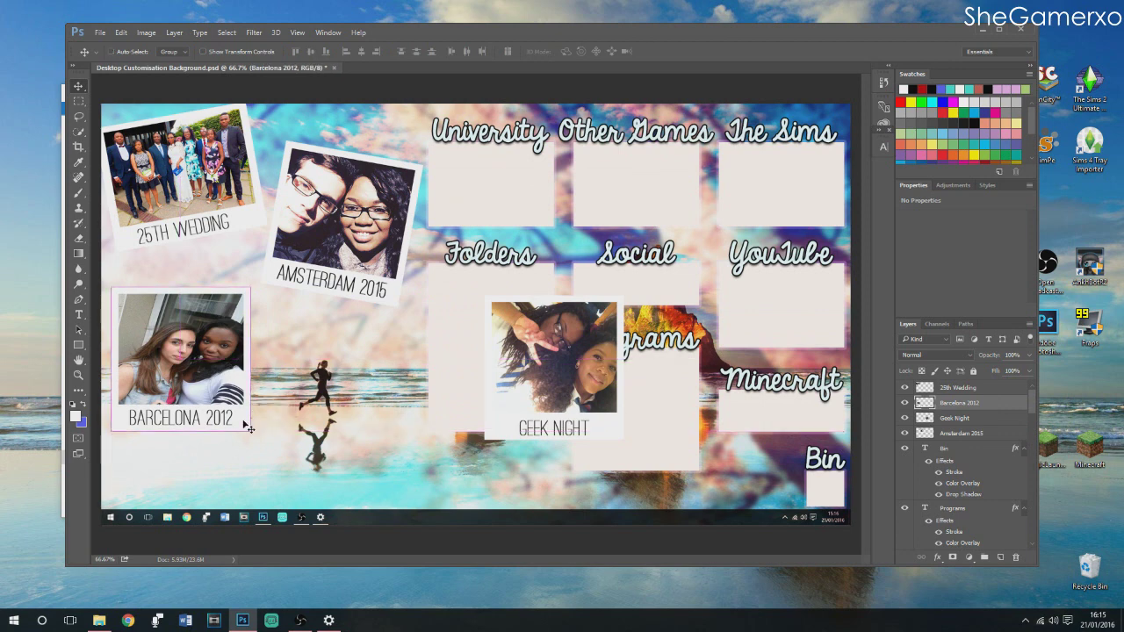
drag(261, 265, 239, 245)
drag(249, 417, 422, 360)
mouse_move(274, 397)
mouse_down()
mouse_move(275, 461)
mouse_move(274, 382)
mouse_up()
key(ctrl+s)
click(483, 239)
Place the Geek Night polaroid beneath Amsterdam 2015 and rotate it about 17.6° clockwise
drag(596, 434, 386, 484)
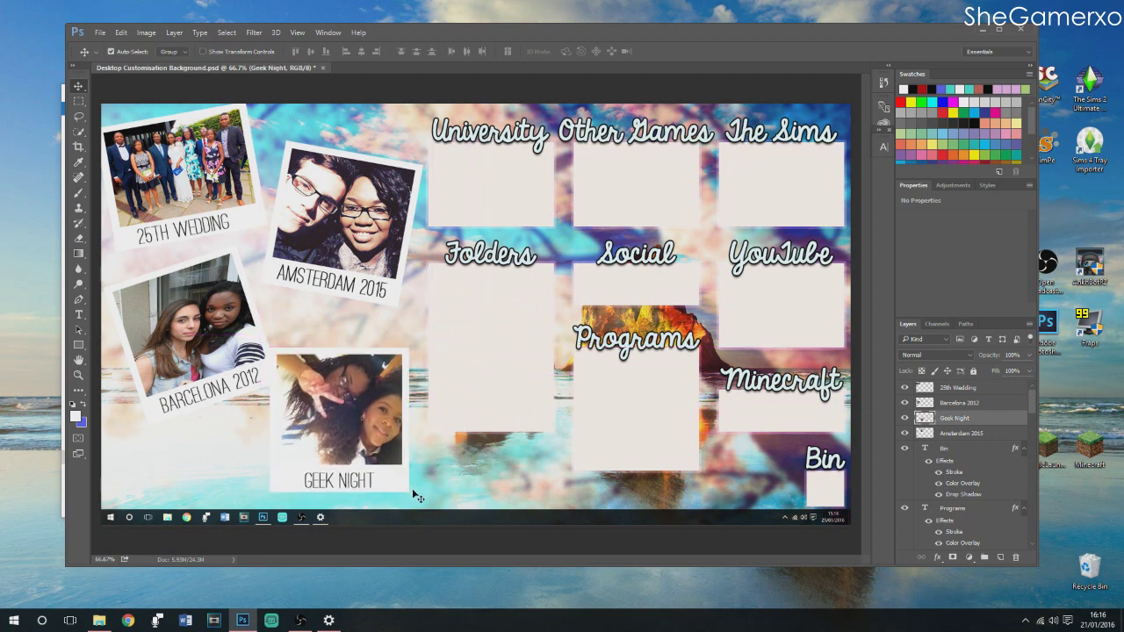
key(ctrl+t)
drag(420, 339, 443, 364)
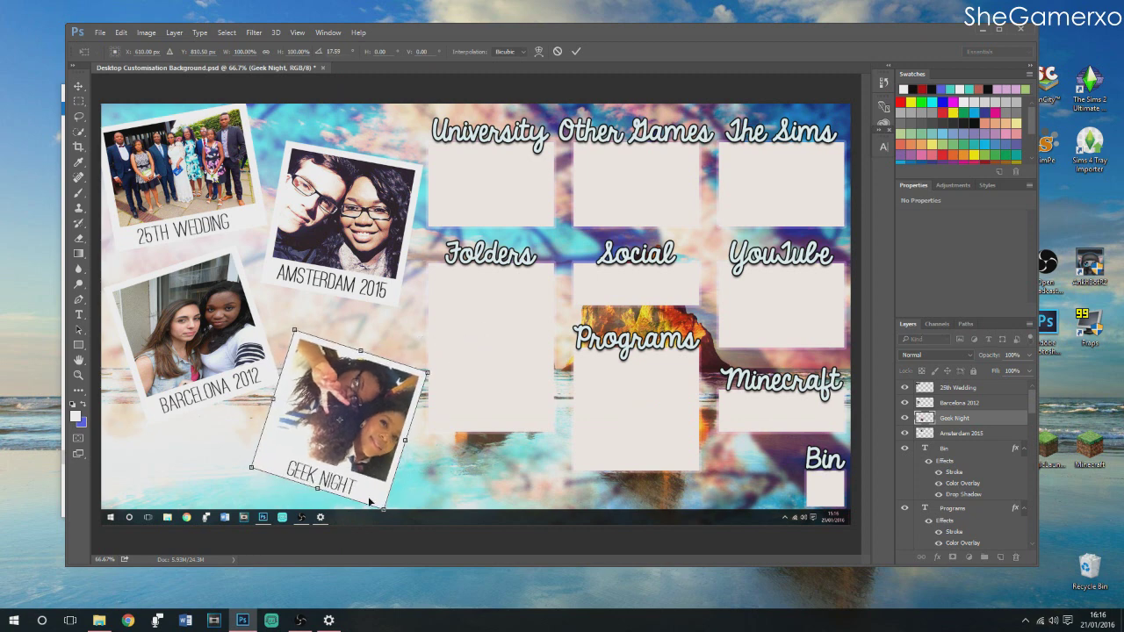
drag(362, 493, 358, 477)
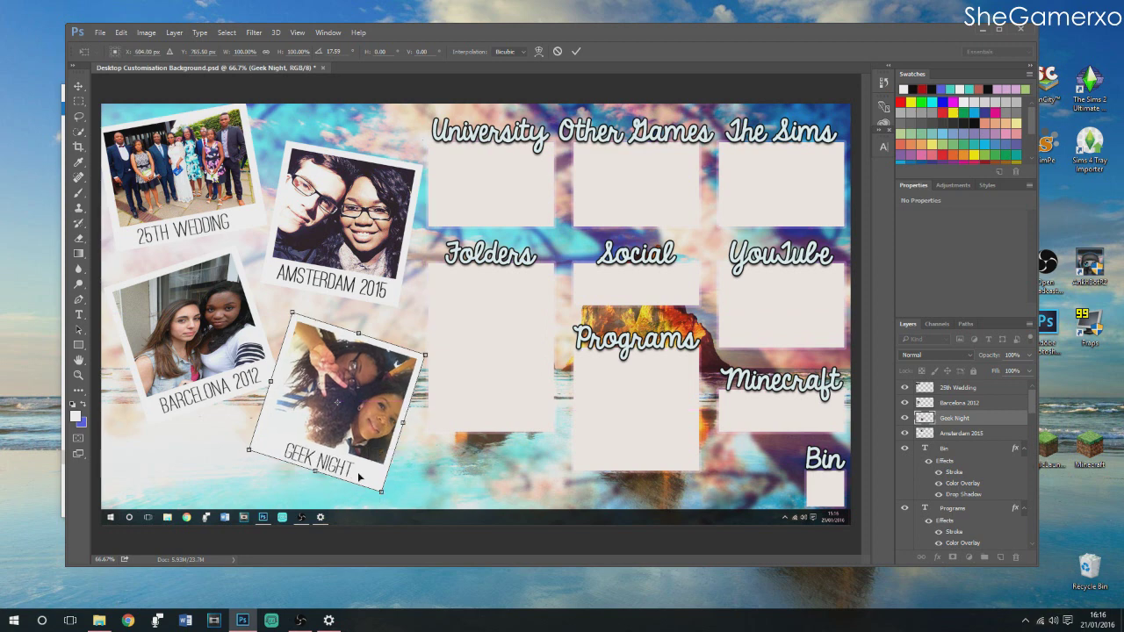
click(74, 85)
click(493, 235)
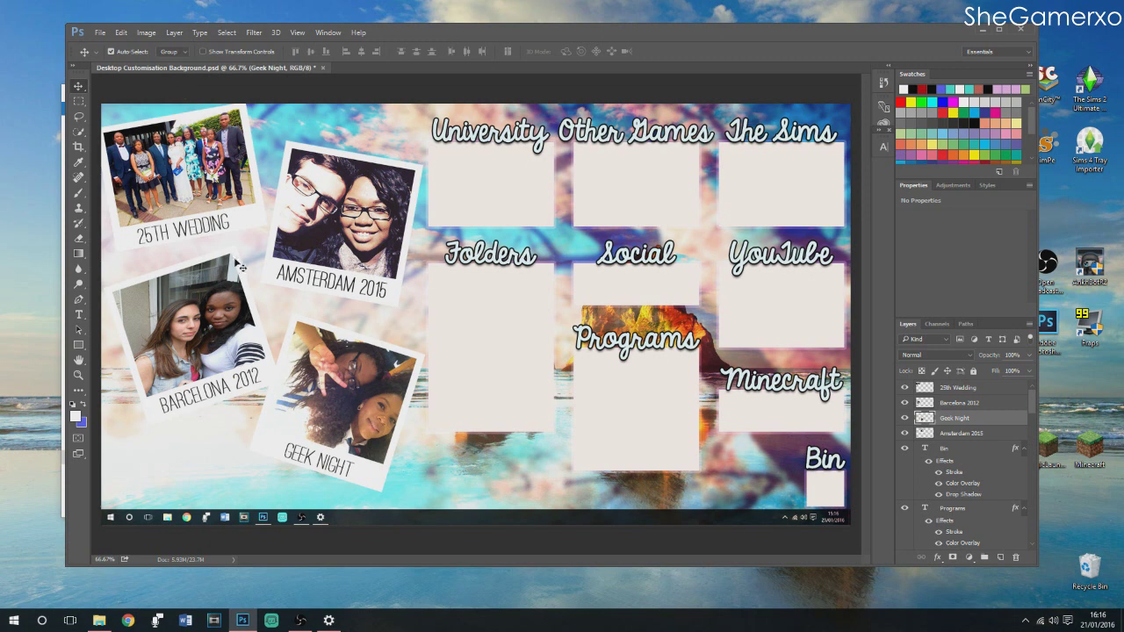
Hide the desktop background layer and set the Hue/Saturation 1 layer's blend mode to Normal
scroll(928, 437, down, 10)
scroll(928, 437, down, 15)
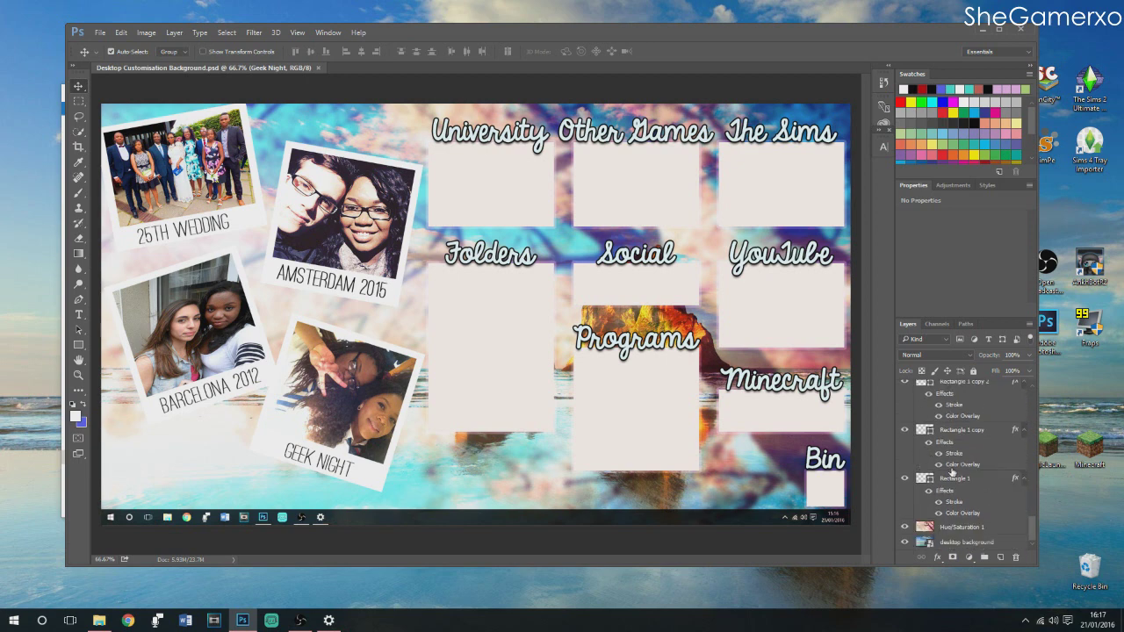
click(906, 545)
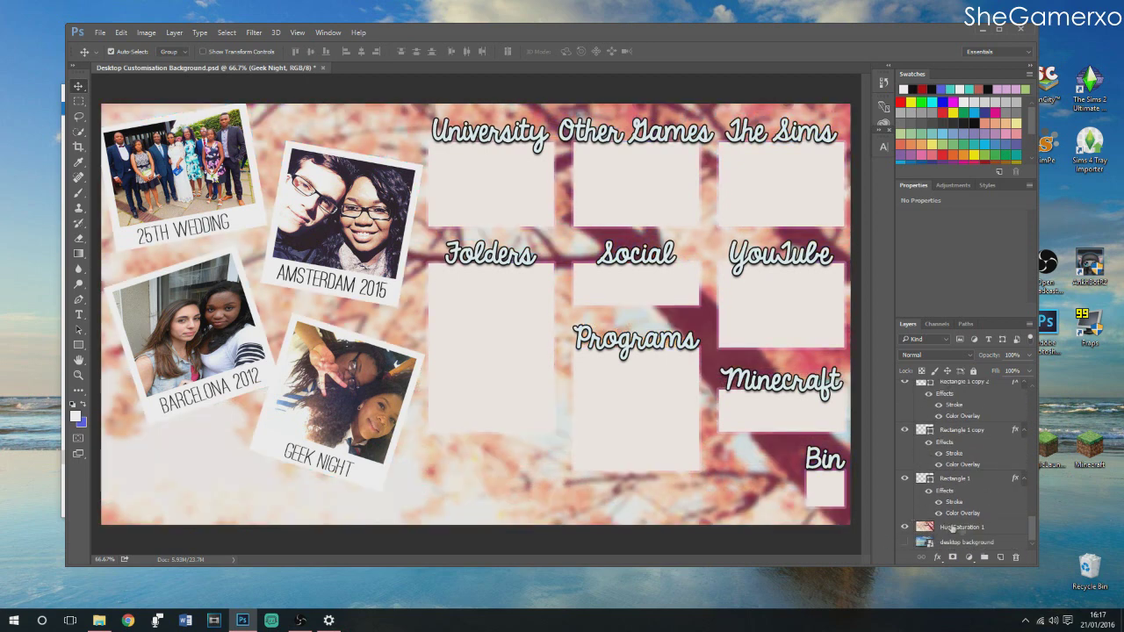
click(981, 526)
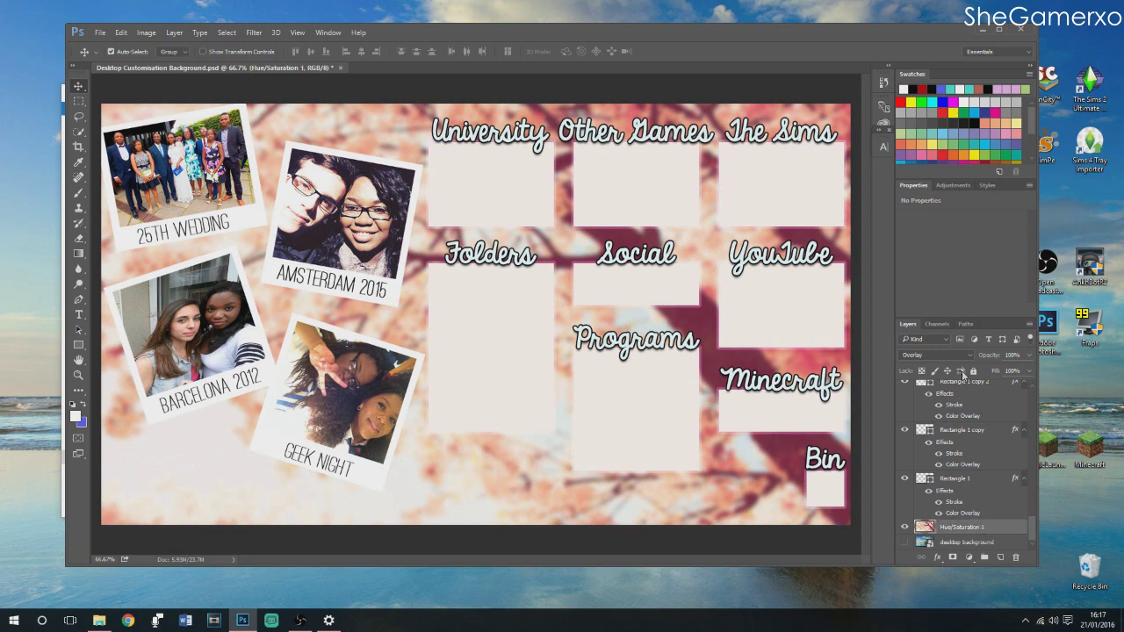
click(954, 356)
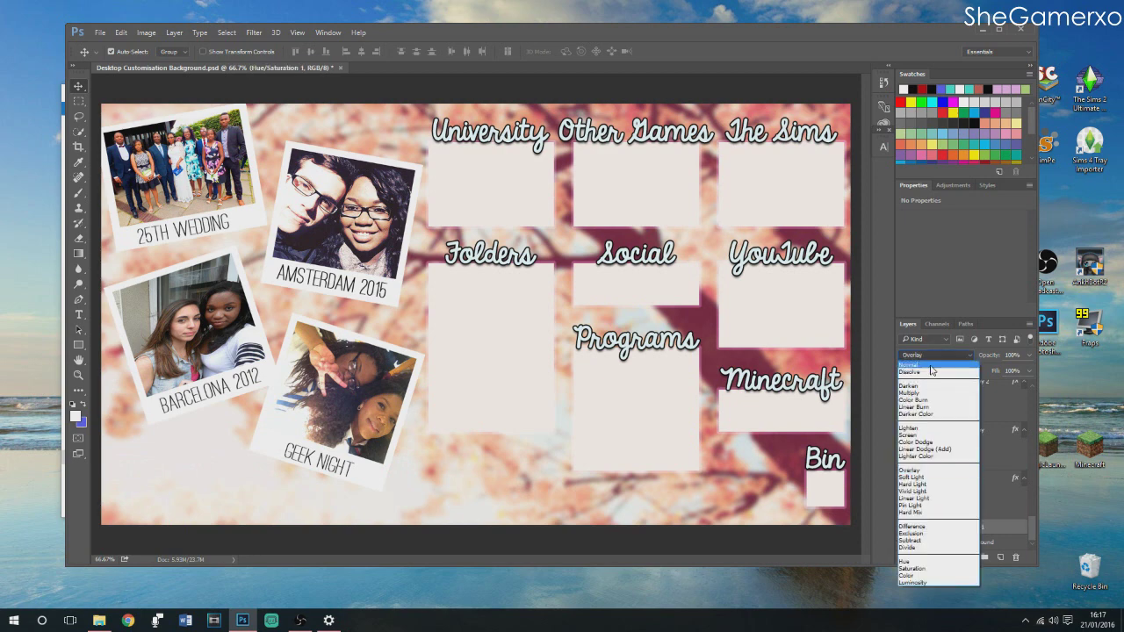
click(932, 366)
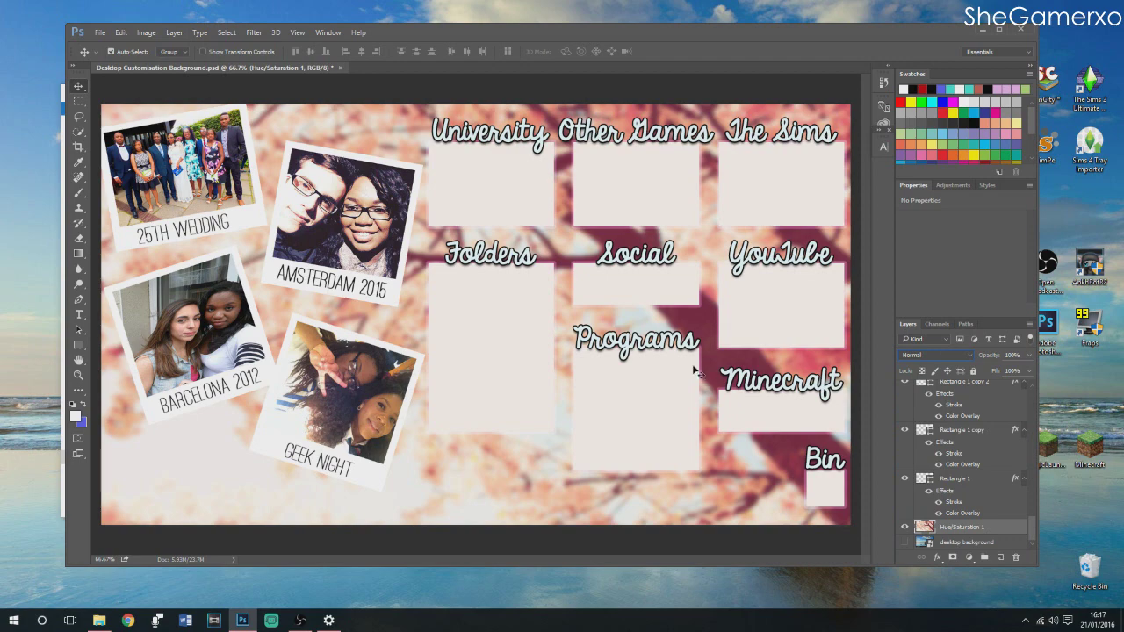
Save a JPEG version of Desktop Customisation Background in the Tutorials folder at Maximum quality 12
click(103, 34)
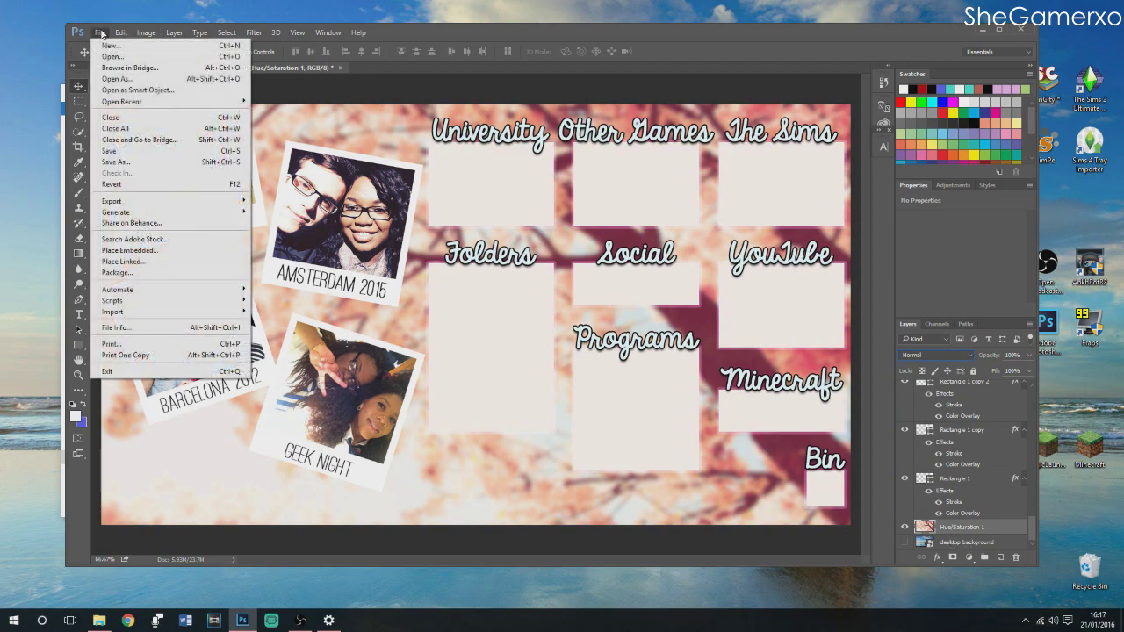
click(122, 174)
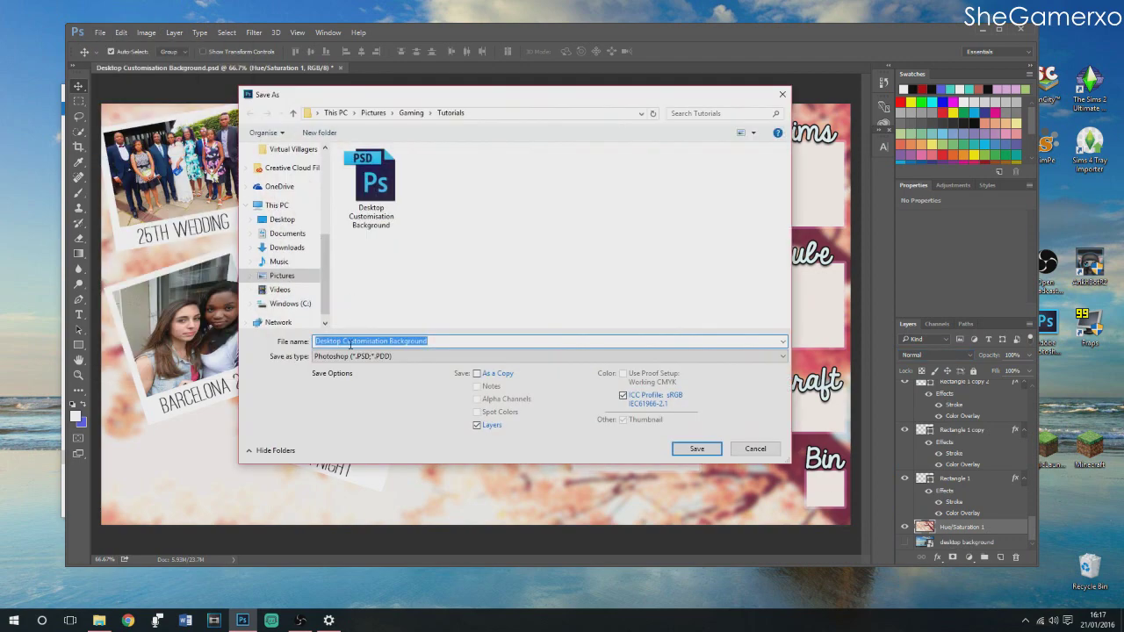
click(548, 355)
click(439, 394)
click(698, 449)
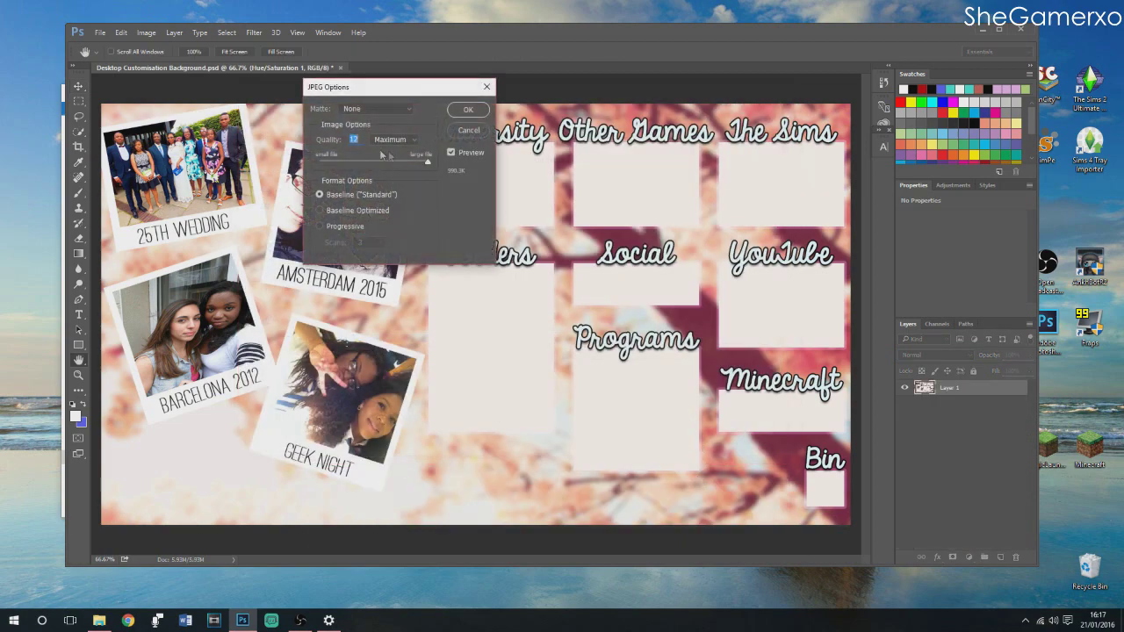
click(467, 110)
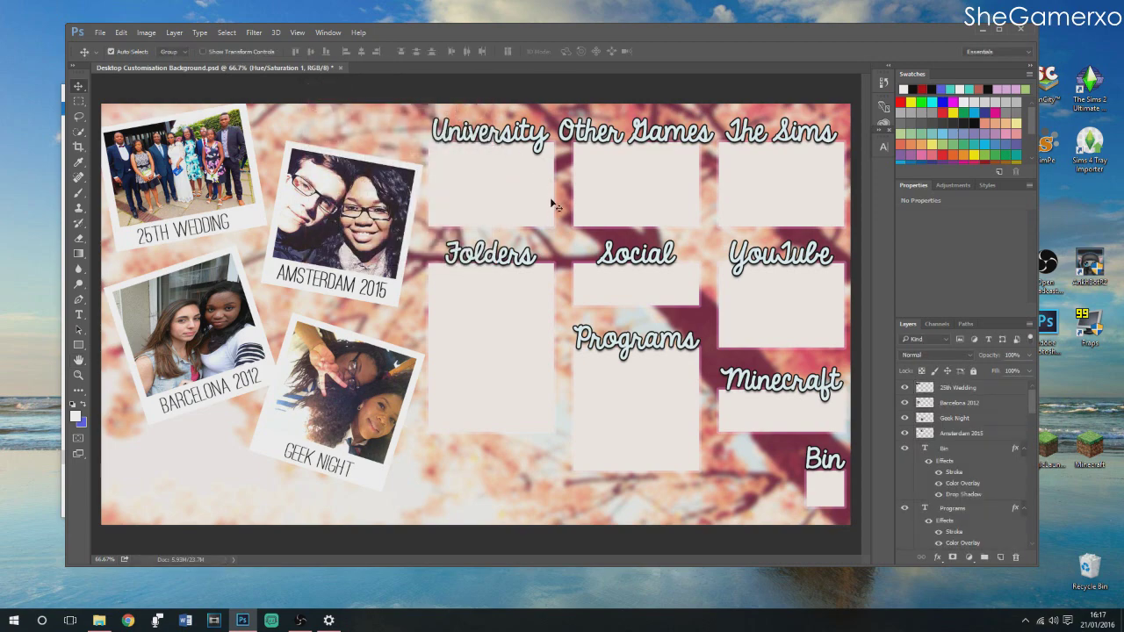
Minimise the open windows, open the Windows background personalisation settings from the desktop, and enlarge that window to show the picture options
key(alt+Tab)
click(984, 34)
click(548, 93)
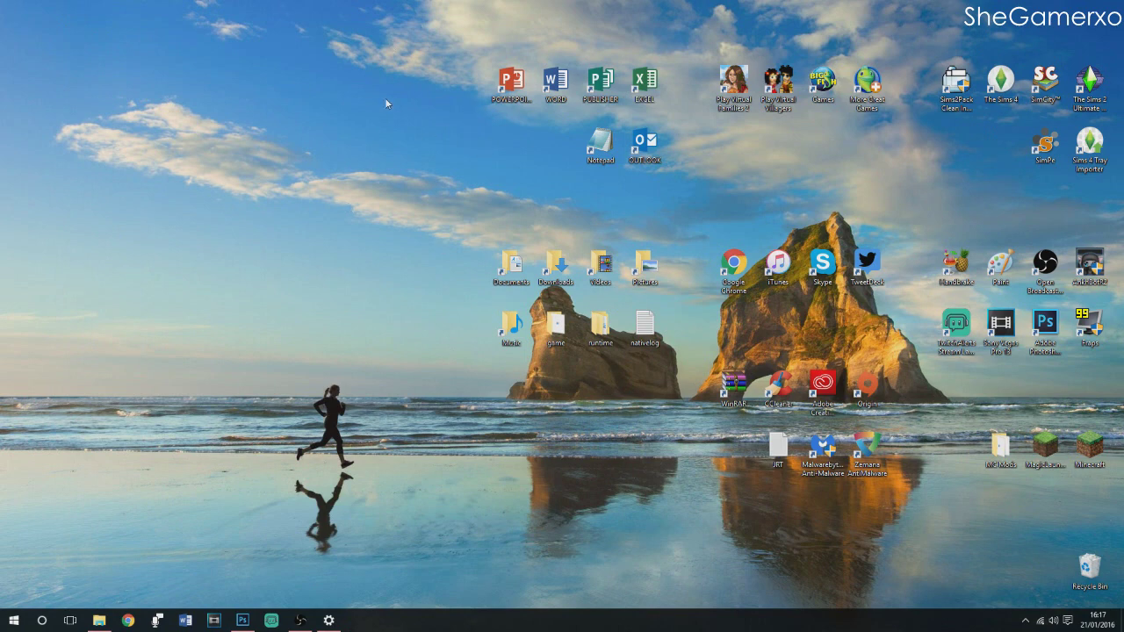
right_click(350, 78)
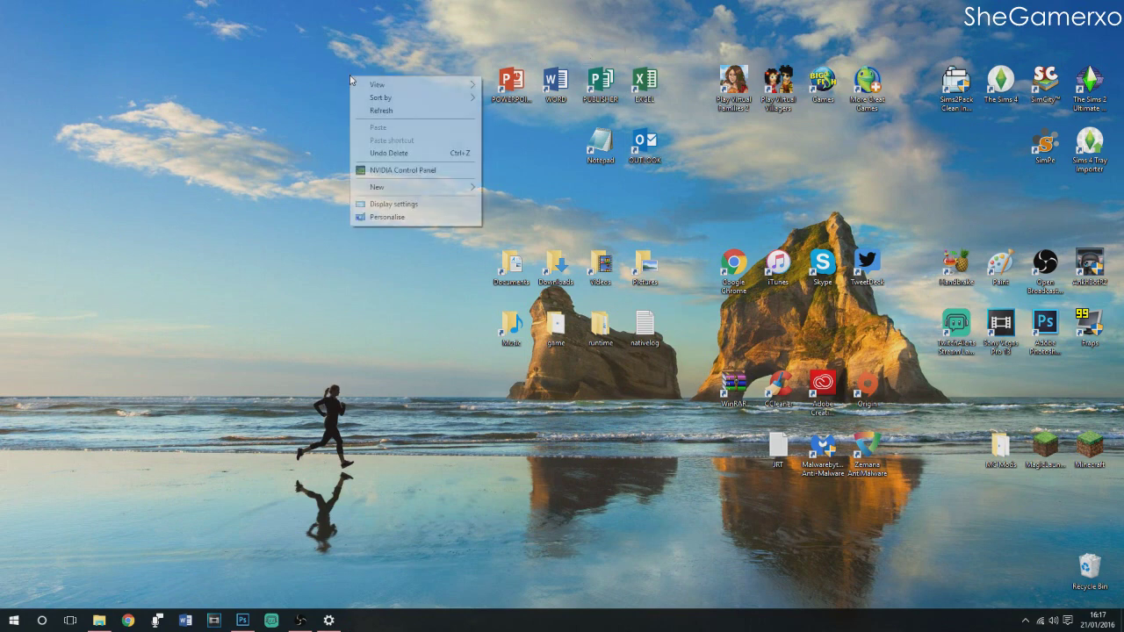
click(386, 216)
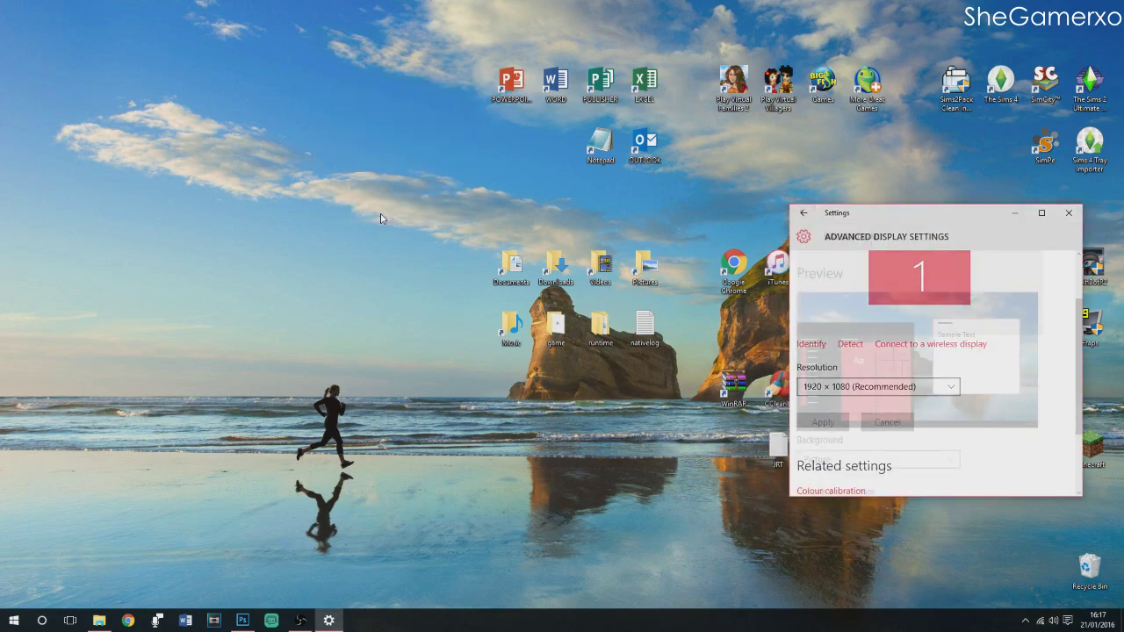
drag(932, 215, 545, 63)
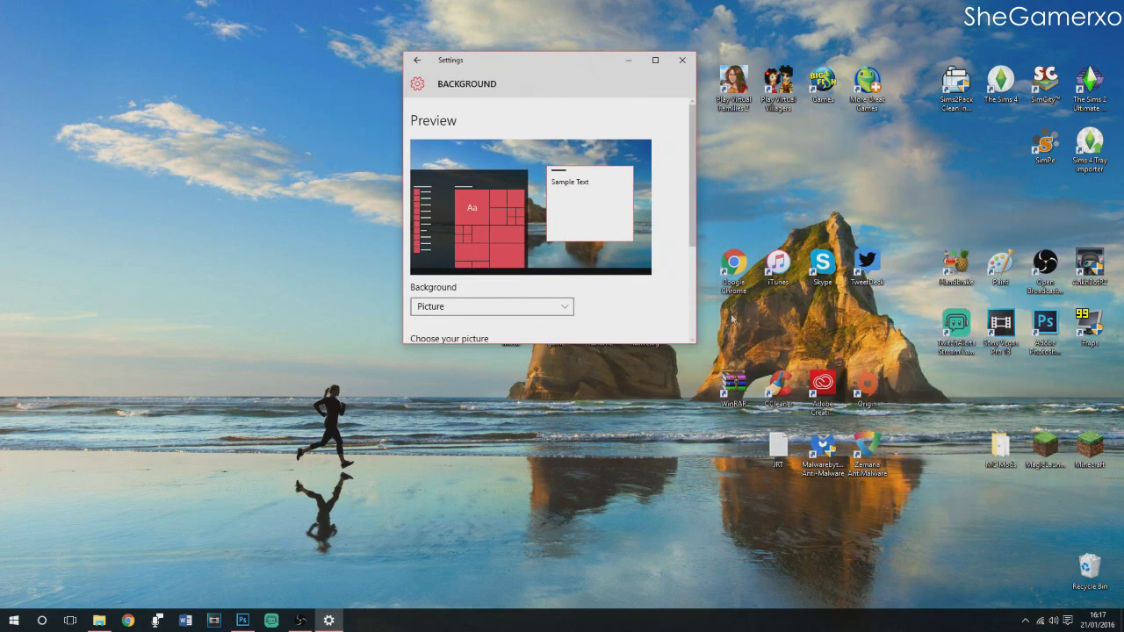
drag(692, 343, 1037, 565)
drag(713, 70, 569, 62)
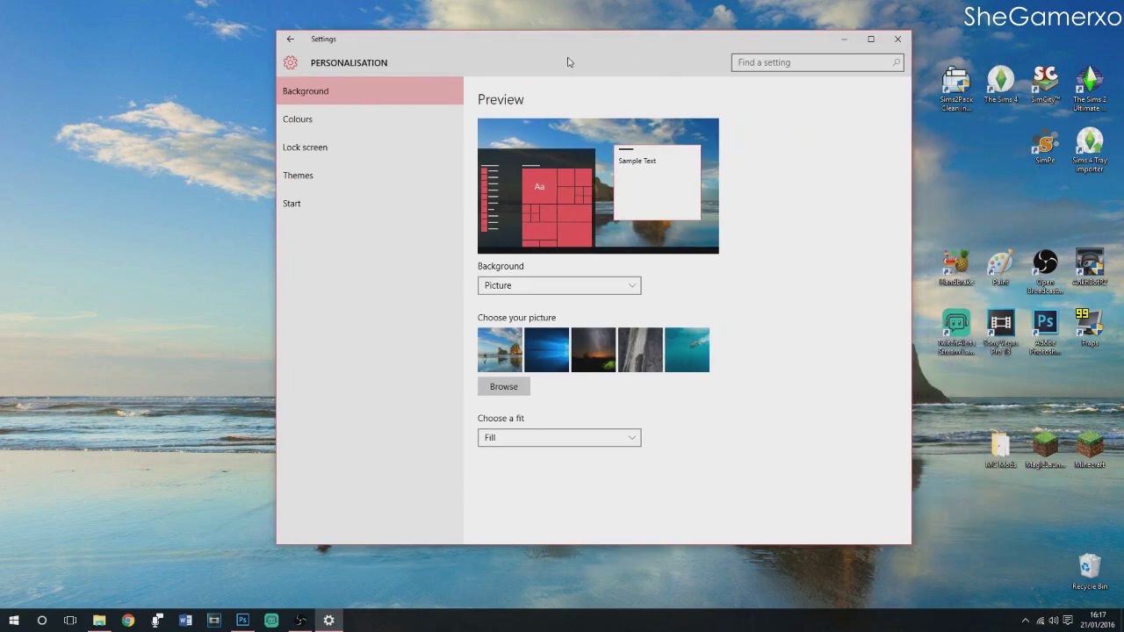
Set the Desktop Customisation Background JPG from Pictures > Gaming > Tutorials as the desktop background and put the Settings window away
click(527, 387)
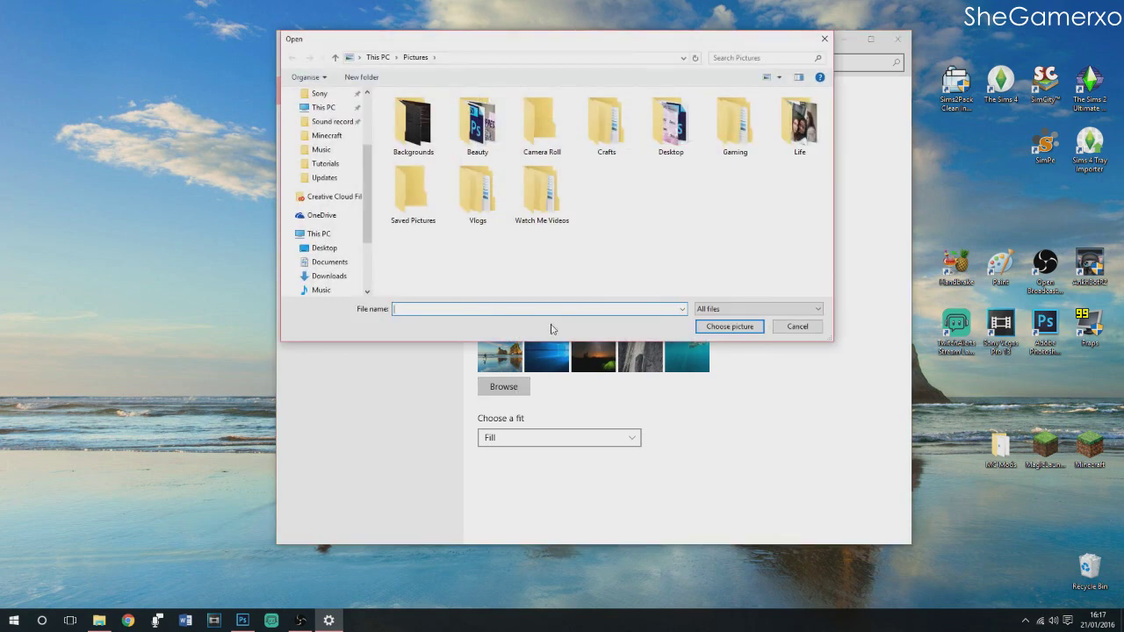
double_click(737, 118)
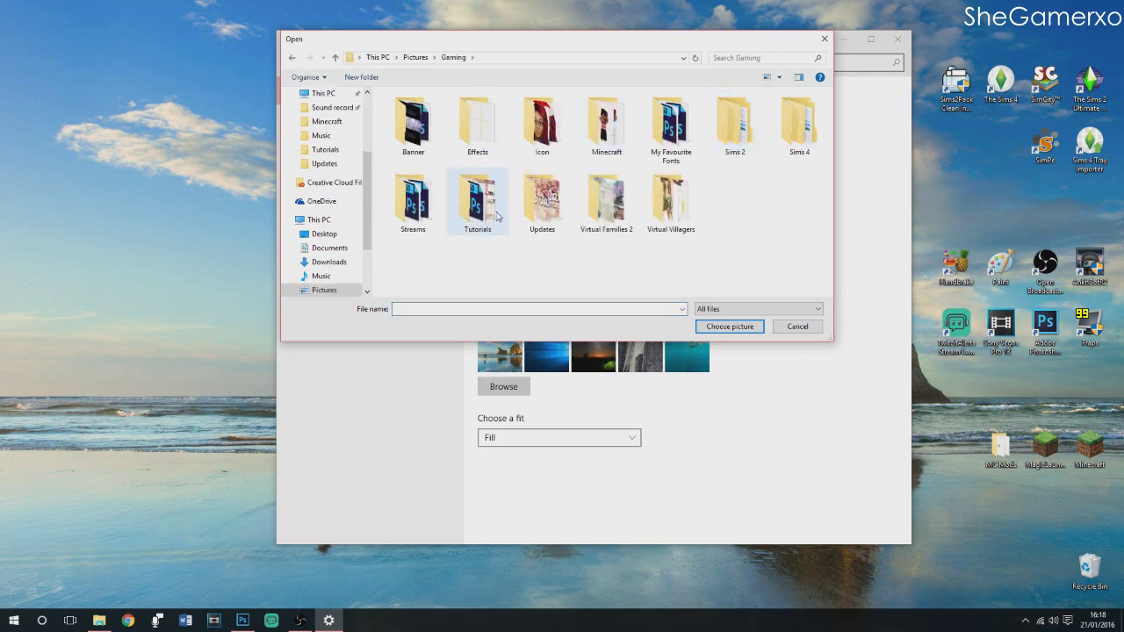
double_click(477, 207)
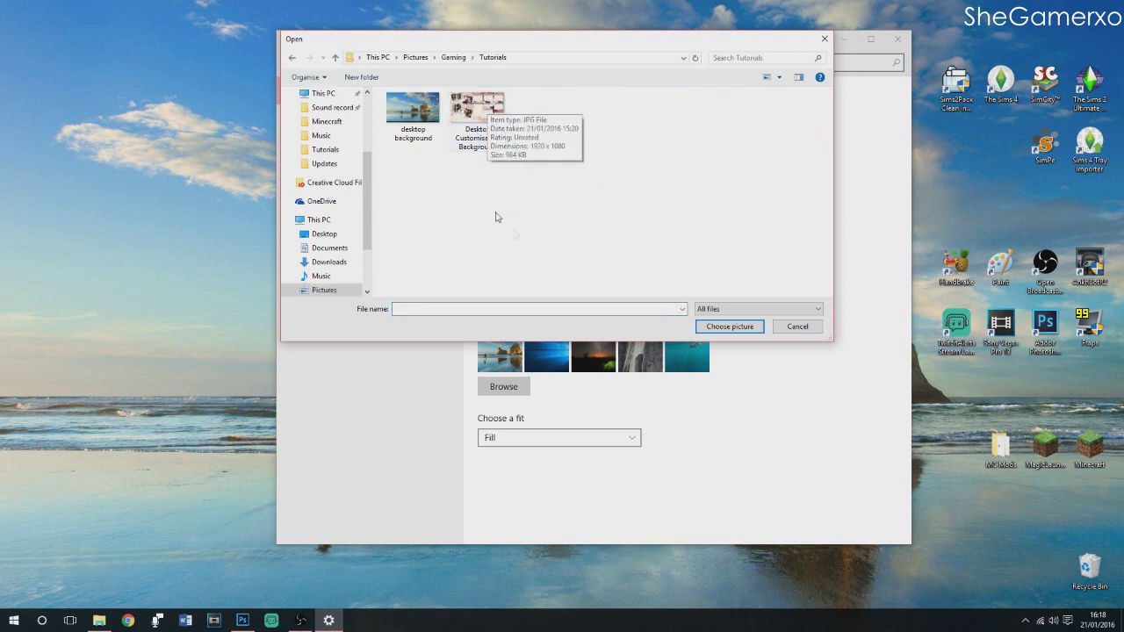
double_click(485, 108)
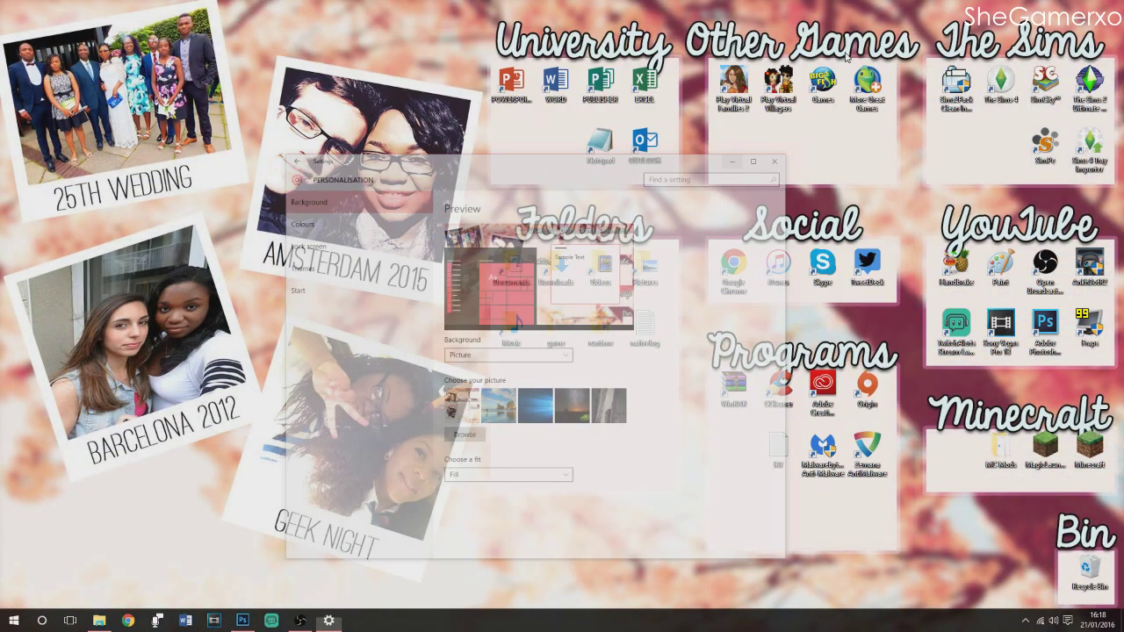
click(843, 39)
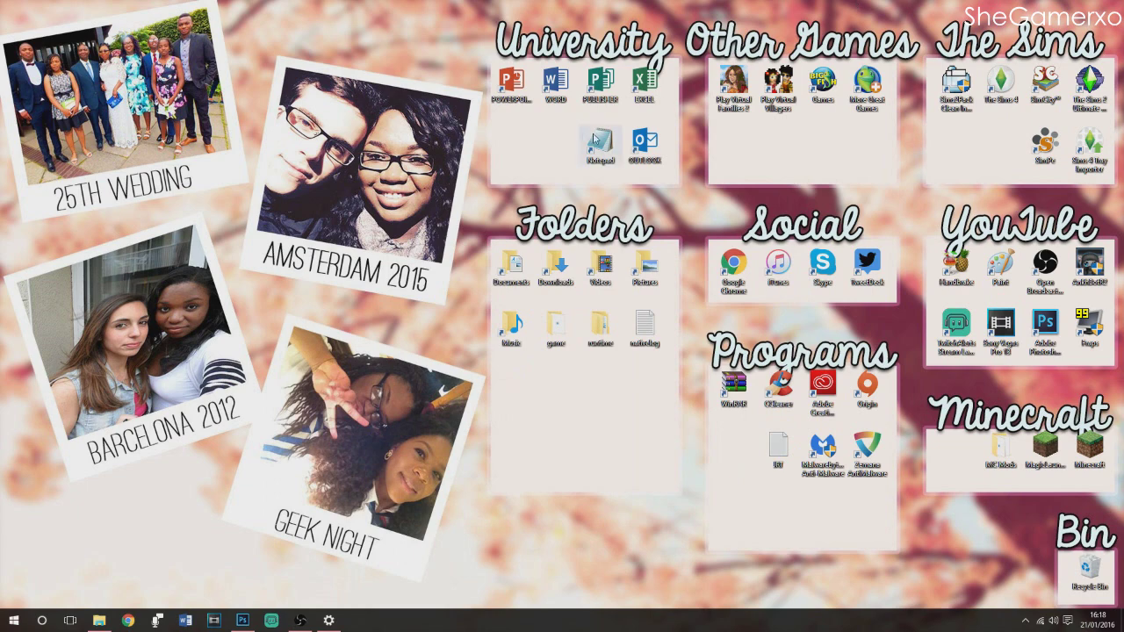